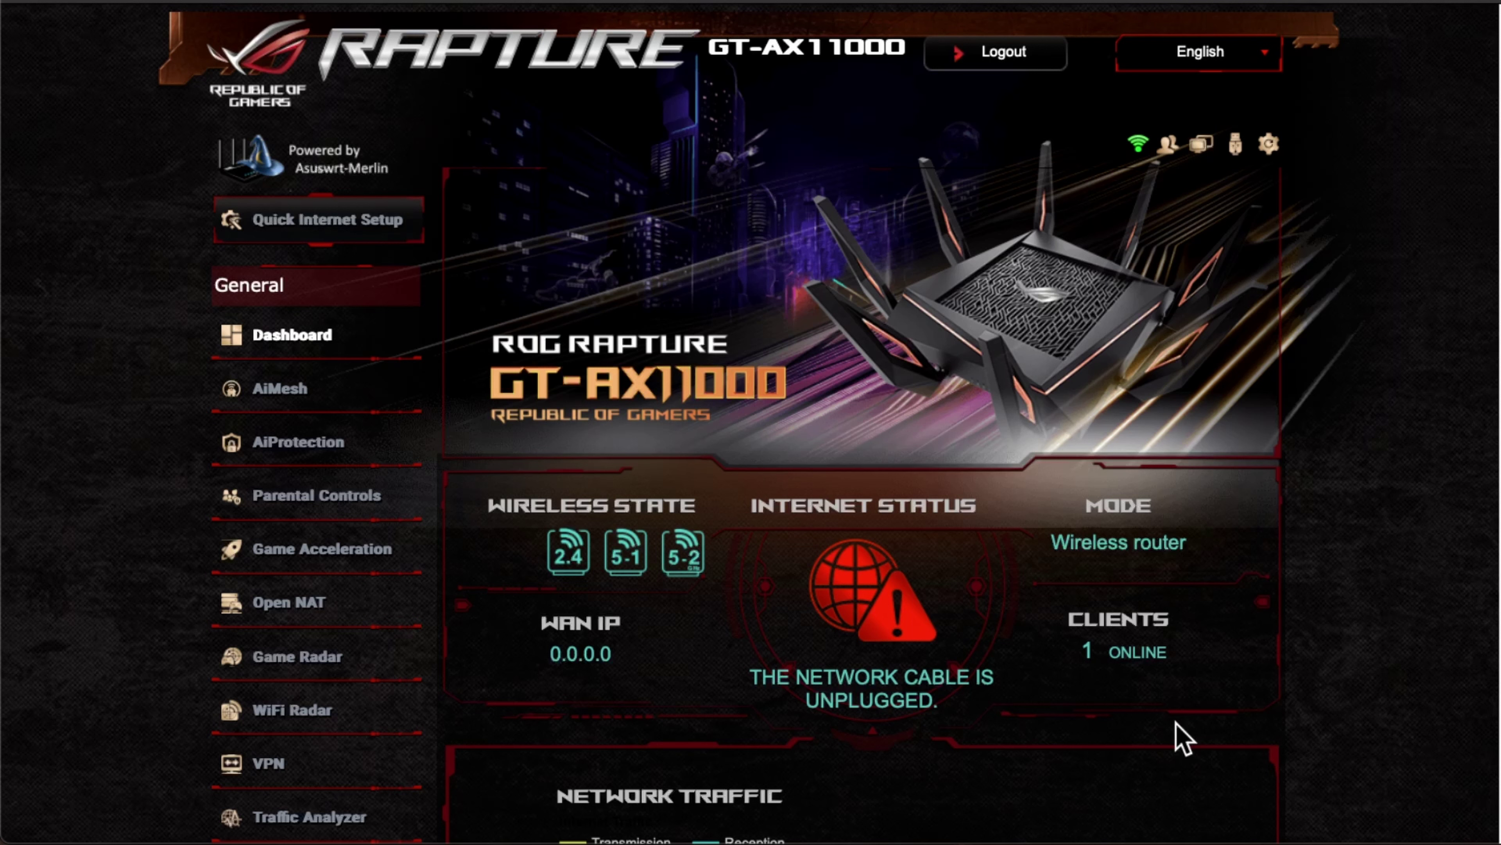
Step: Open USB Application under Advanced Settings and scroll down to Download Master
scroll(181, 715, "down", 5)
scroll(179, 713, "down", 4)
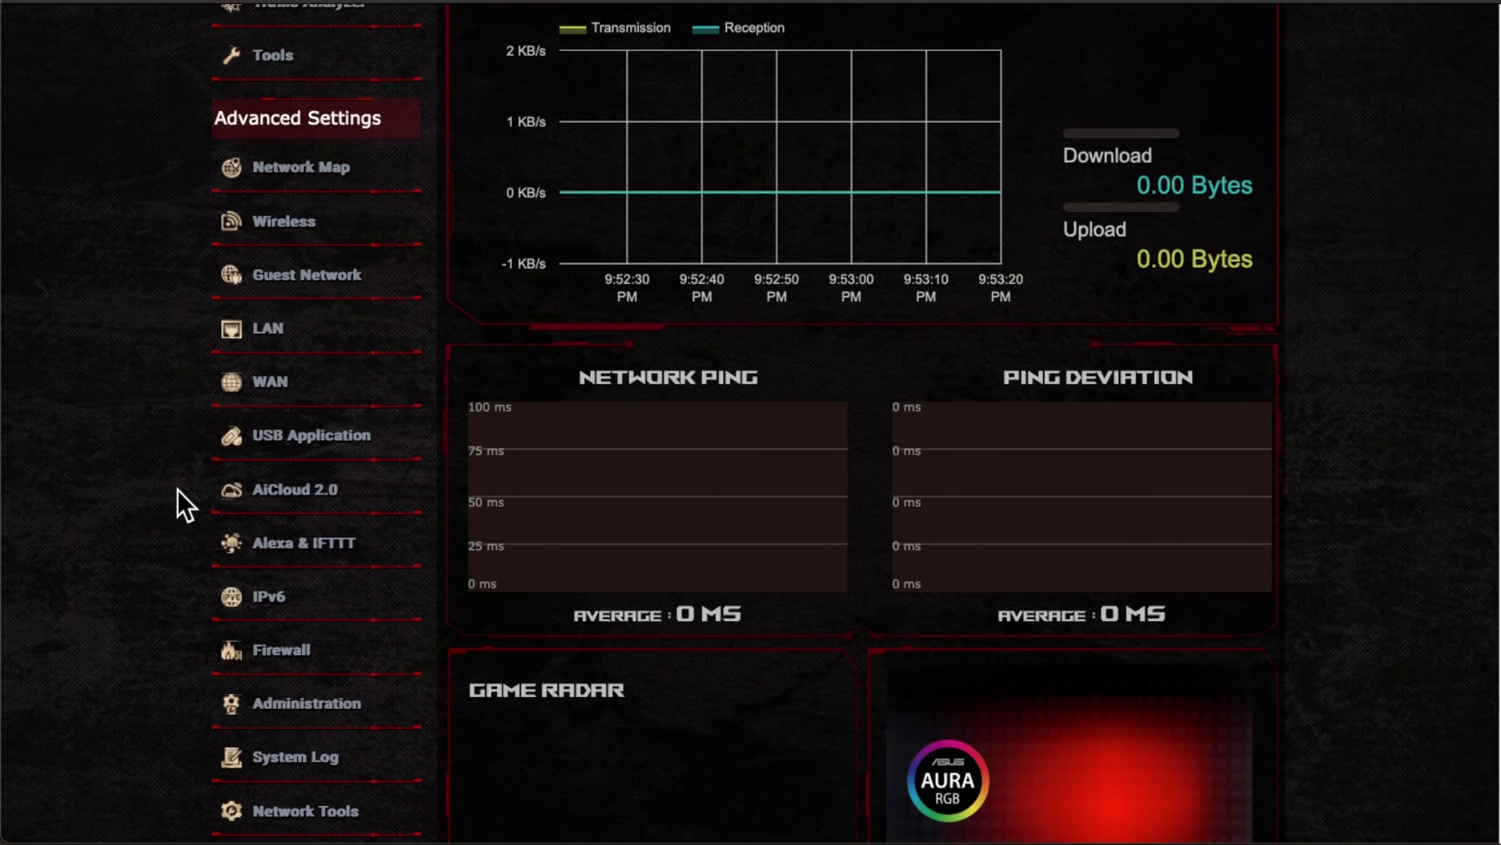
scroll(185, 503, "up", 8)
scroll(180, 503, "up", 2)
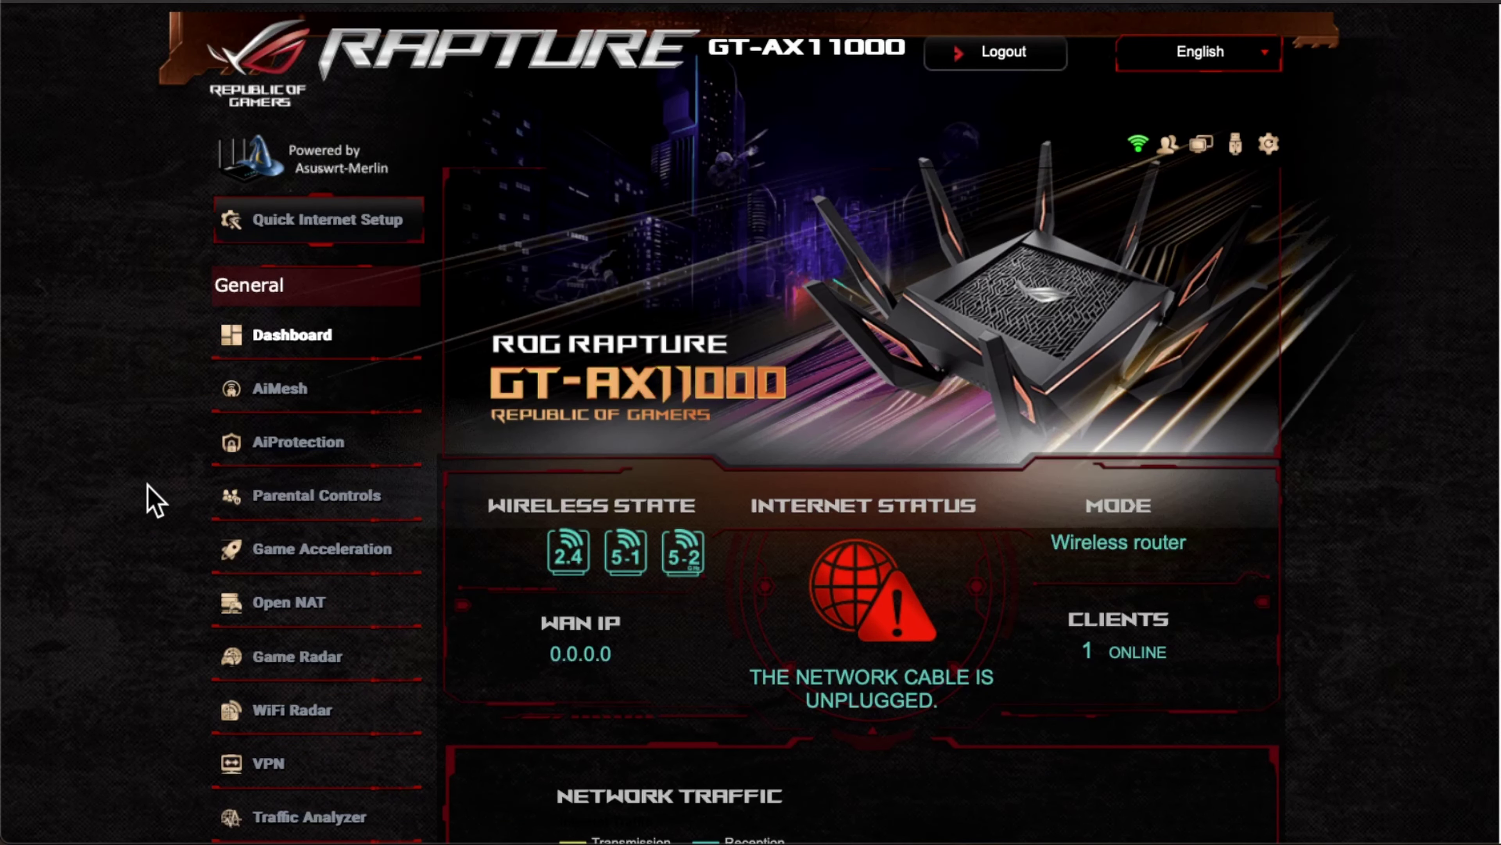
scroll(168, 535, "down", 3)
scroll(178, 547, "down", 7)
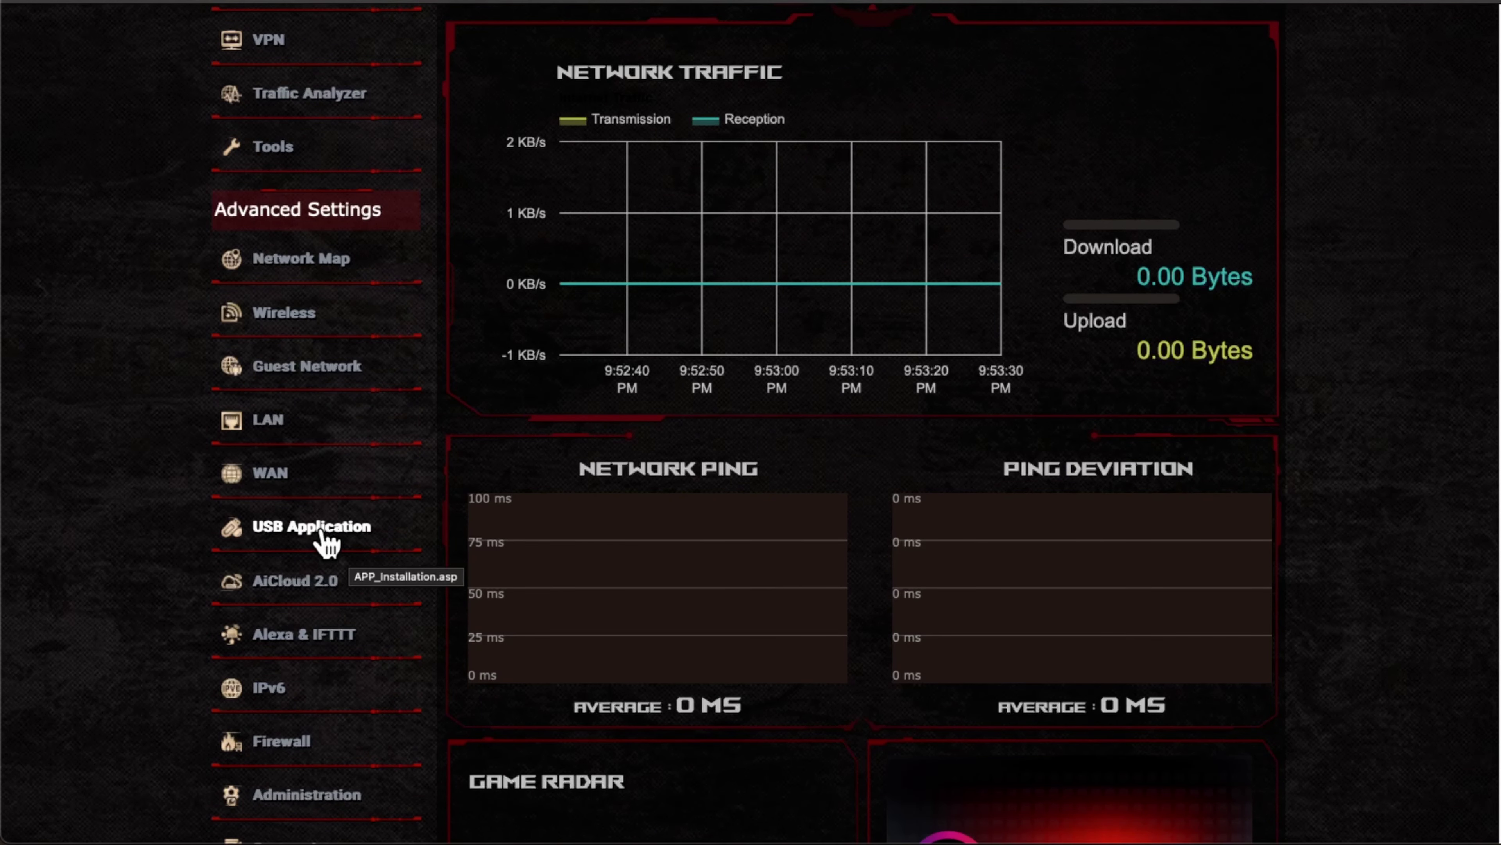
left_click(296, 527)
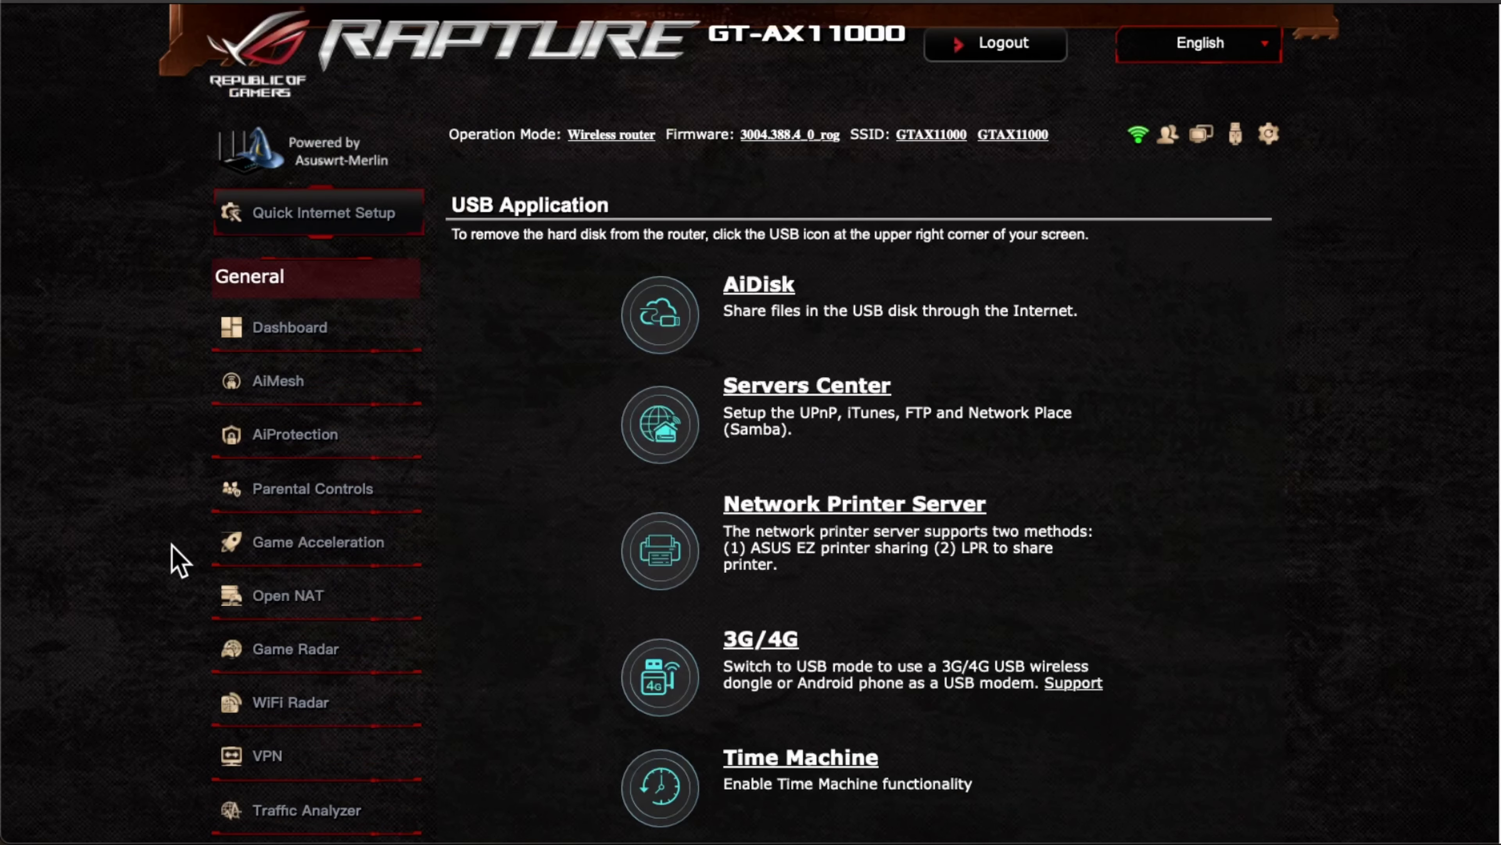
scroll(178, 562, "down", 3)
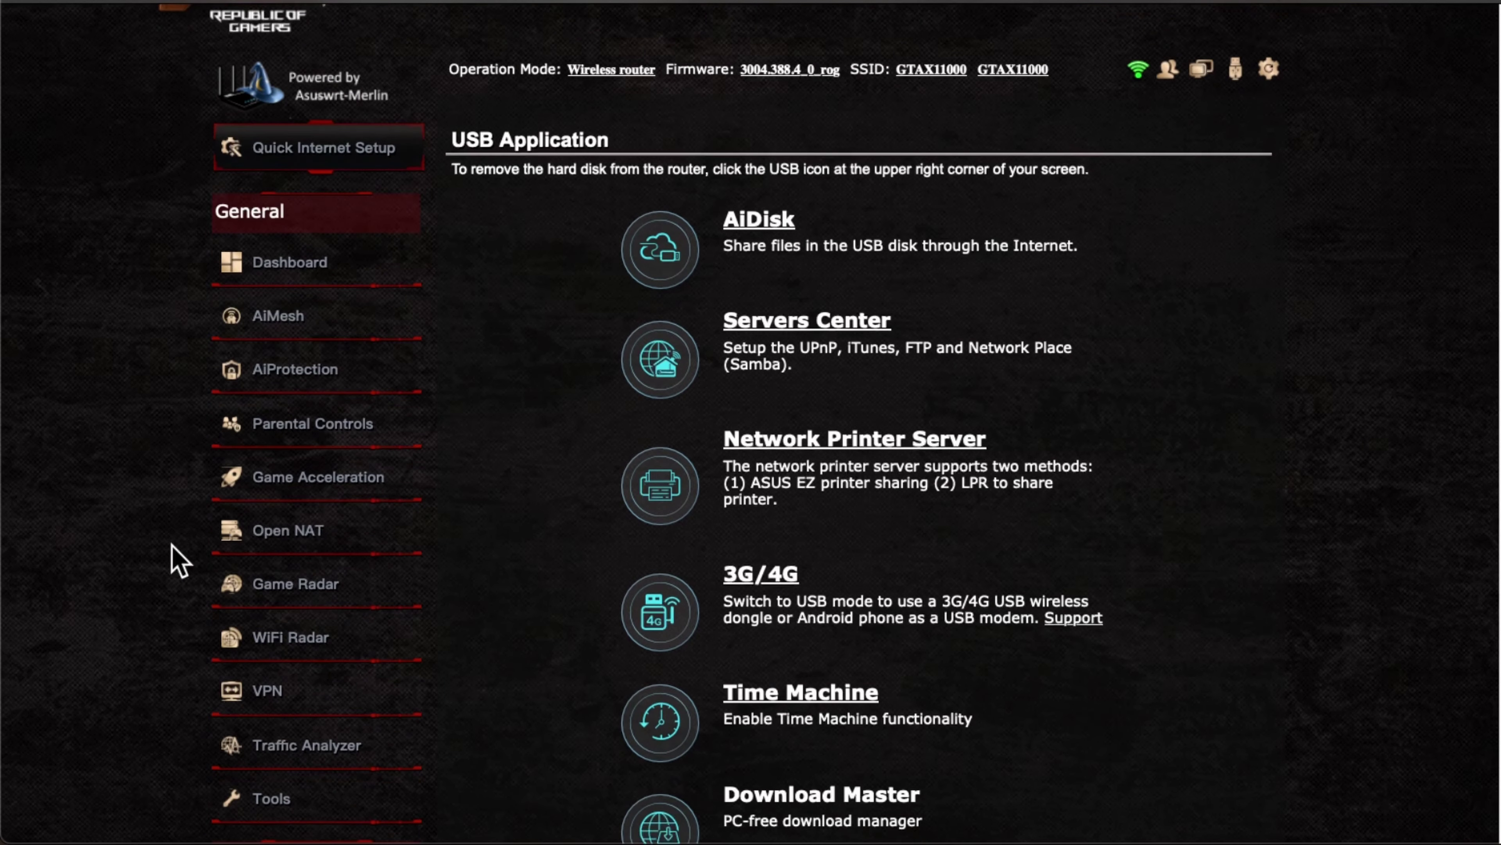
scroll(179, 561, "down", 2)
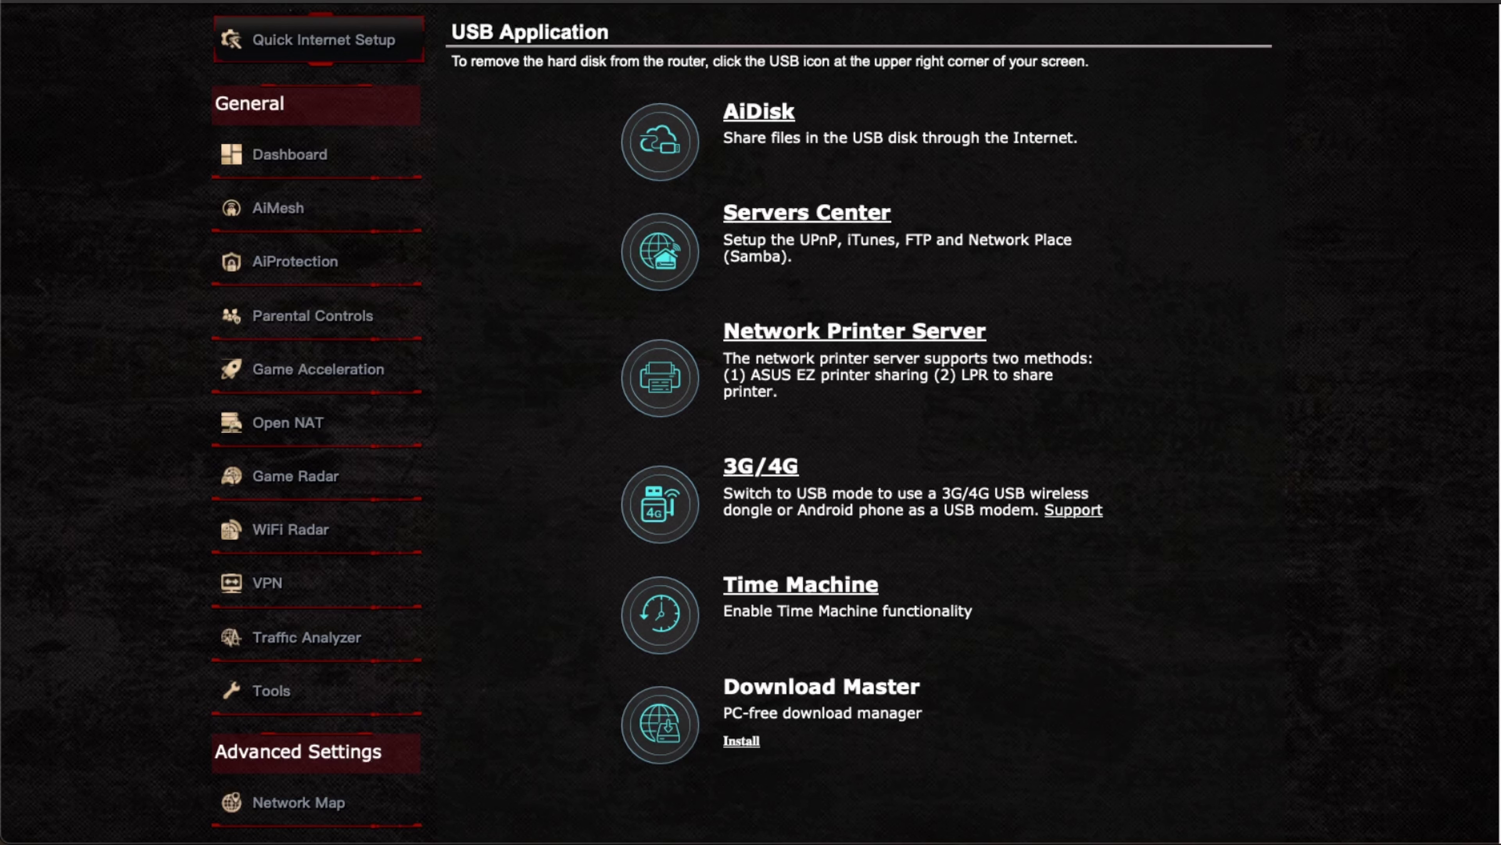
Step: In Magic Disk Benchmark, select MacMini HD, then the KINGSTON drive (23.66 MB/s write, 250.88 MB/s read)
left_click_drag(1498, 53, 939, 151)
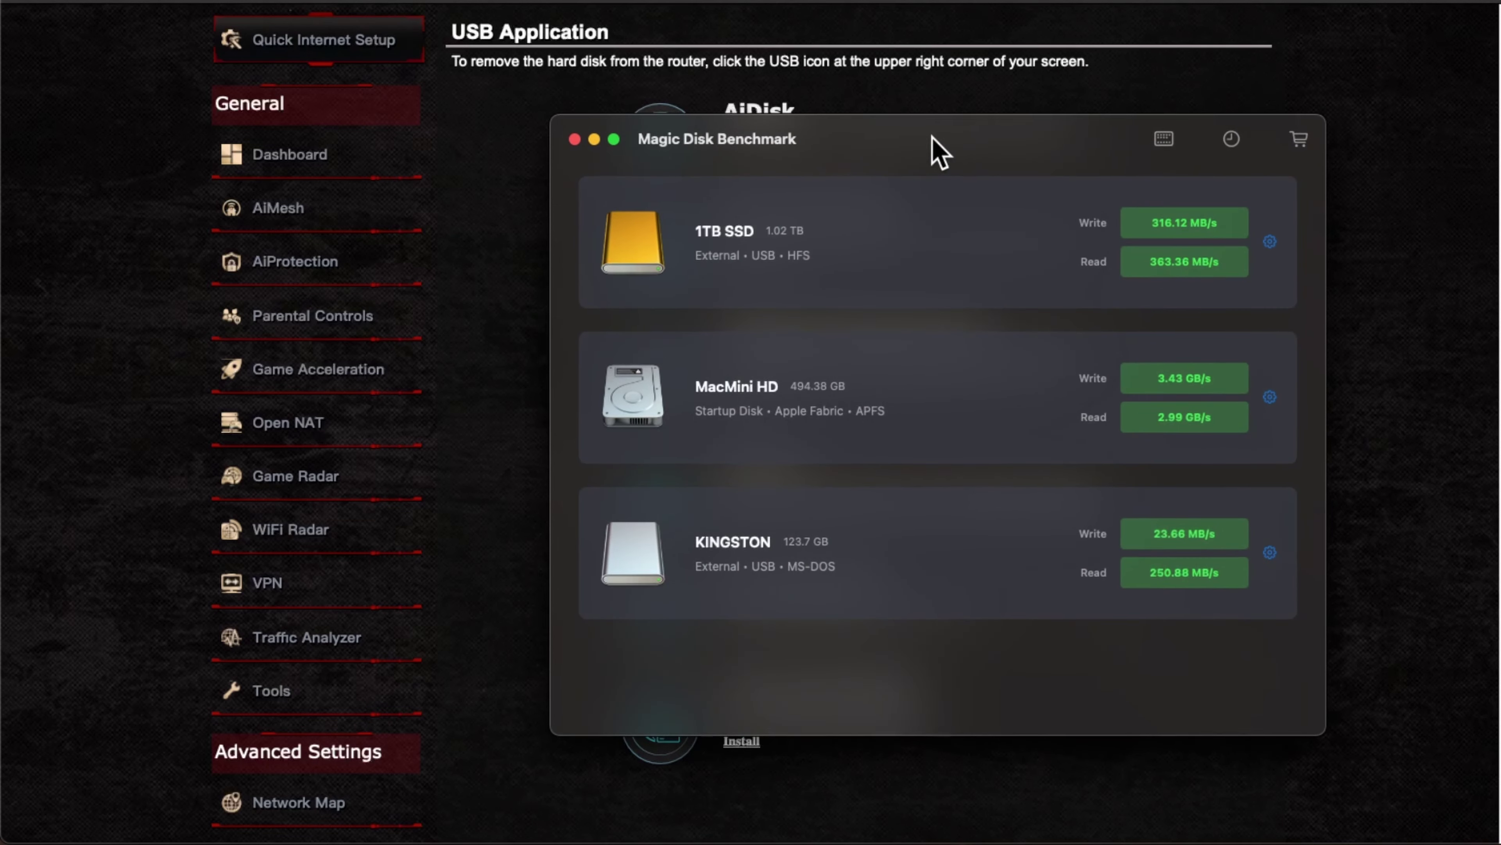
left_click(953, 458)
left_click(679, 559)
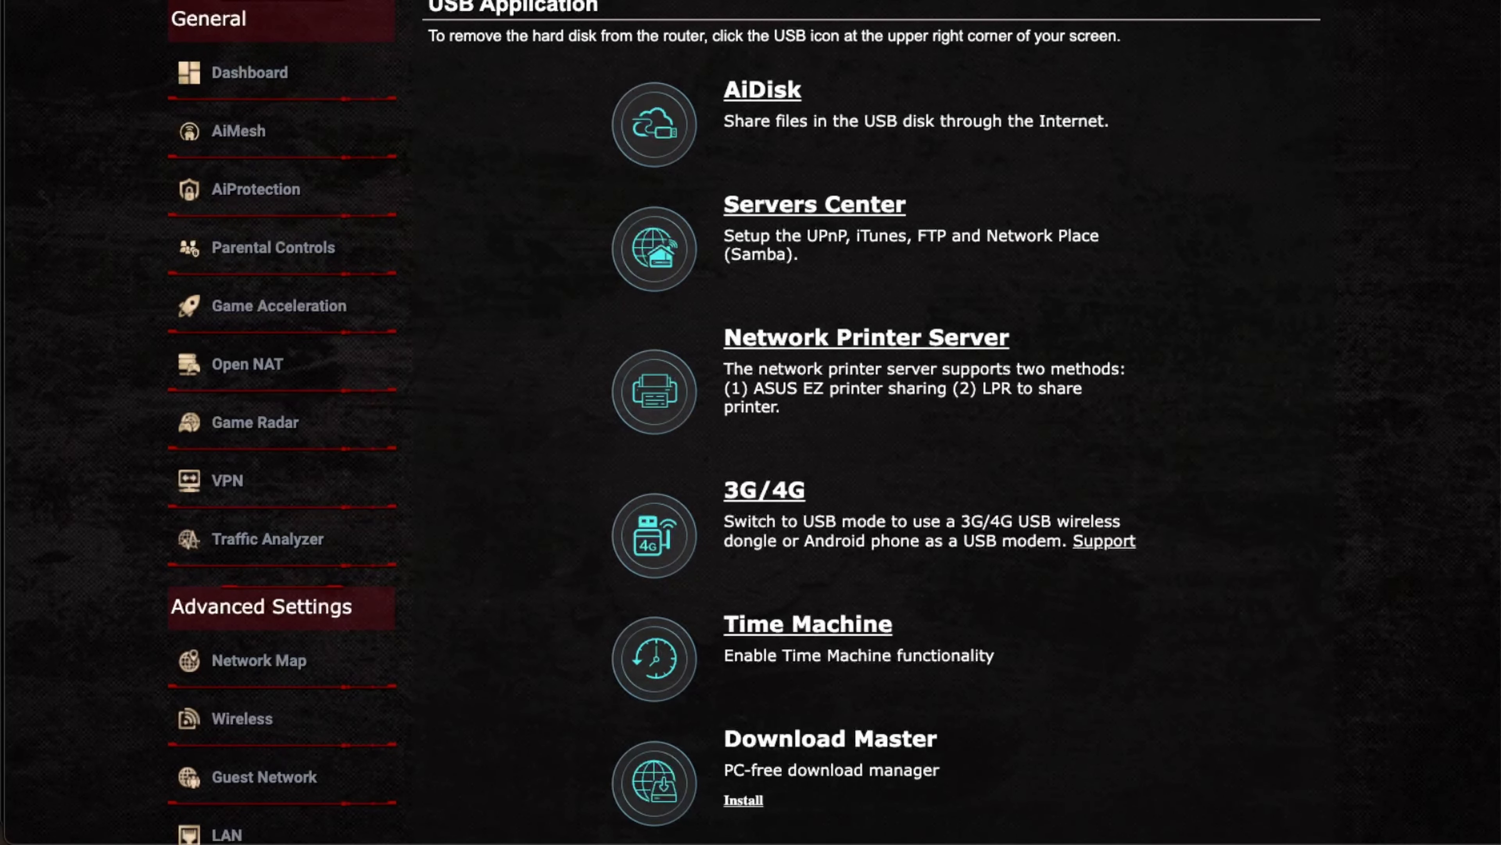
mouse_move(1286, 1)
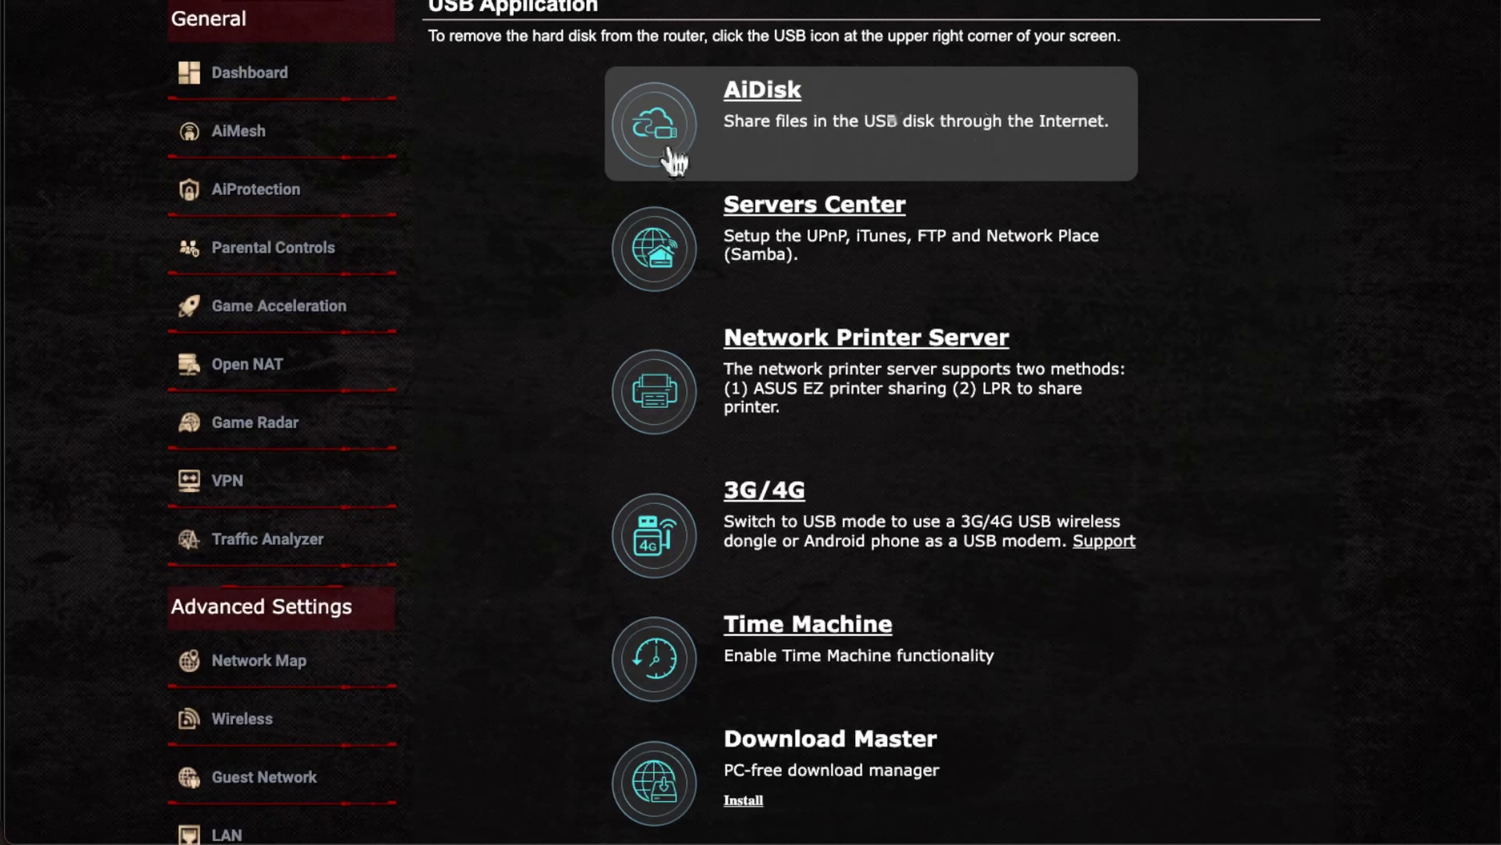
Step: Open AiDisk from the USB Application list and review its USB disk sharing welcome page
left_click(763, 105)
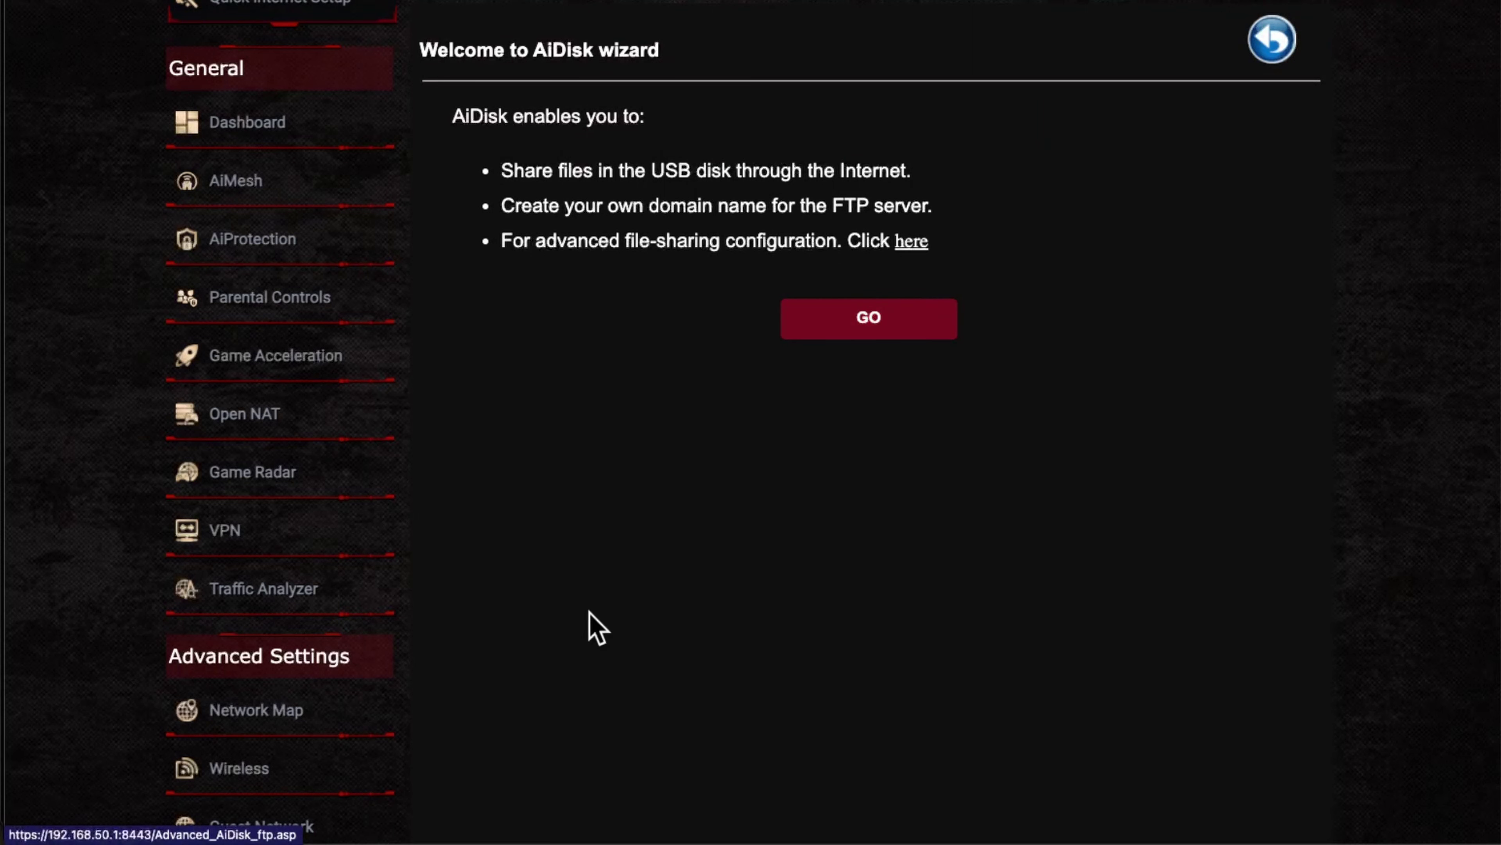
scroll(572, 635, "down", 1)
scroll(581, 651, "down", 3)
scroll(581, 651, "up", 4)
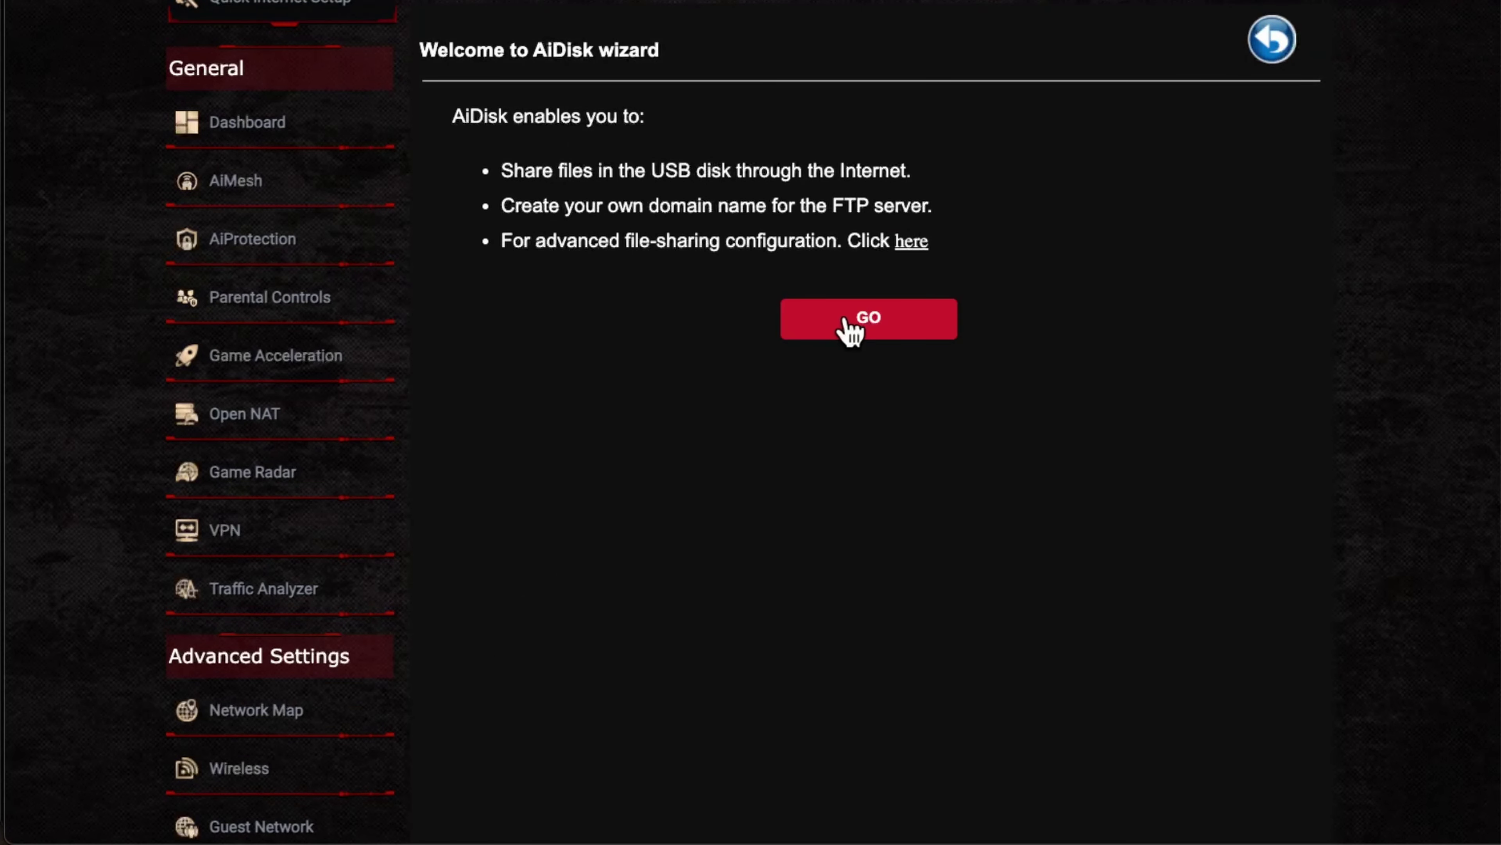
Step: Start the AiDisk wizard, keeping step 1 folder sharing at admin rights
left_click(871, 320)
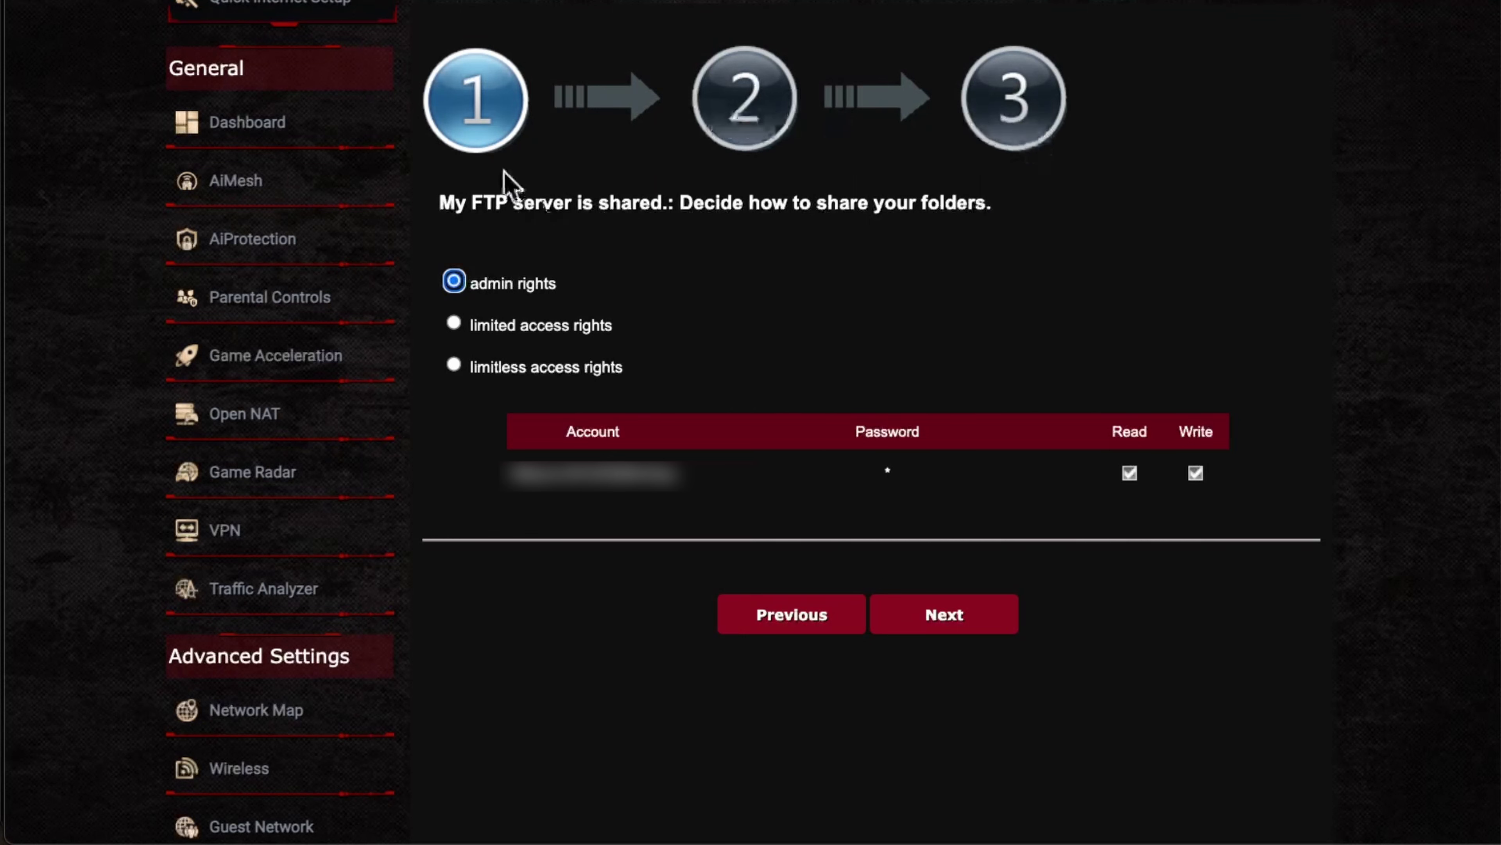
left_click(479, 204)
left_click_drag(479, 204, 569, 205)
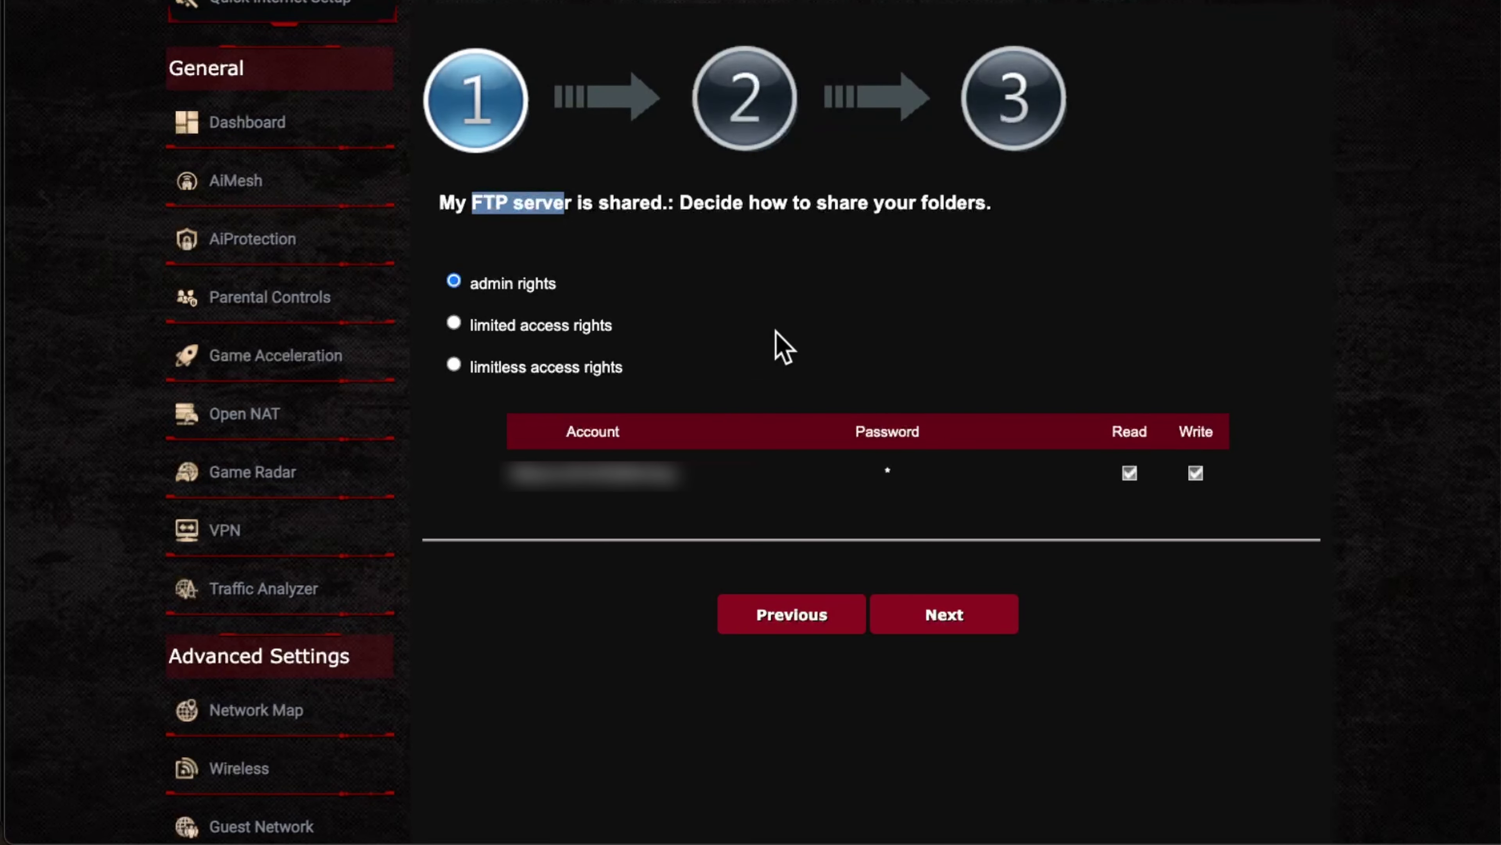
left_click(682, 267)
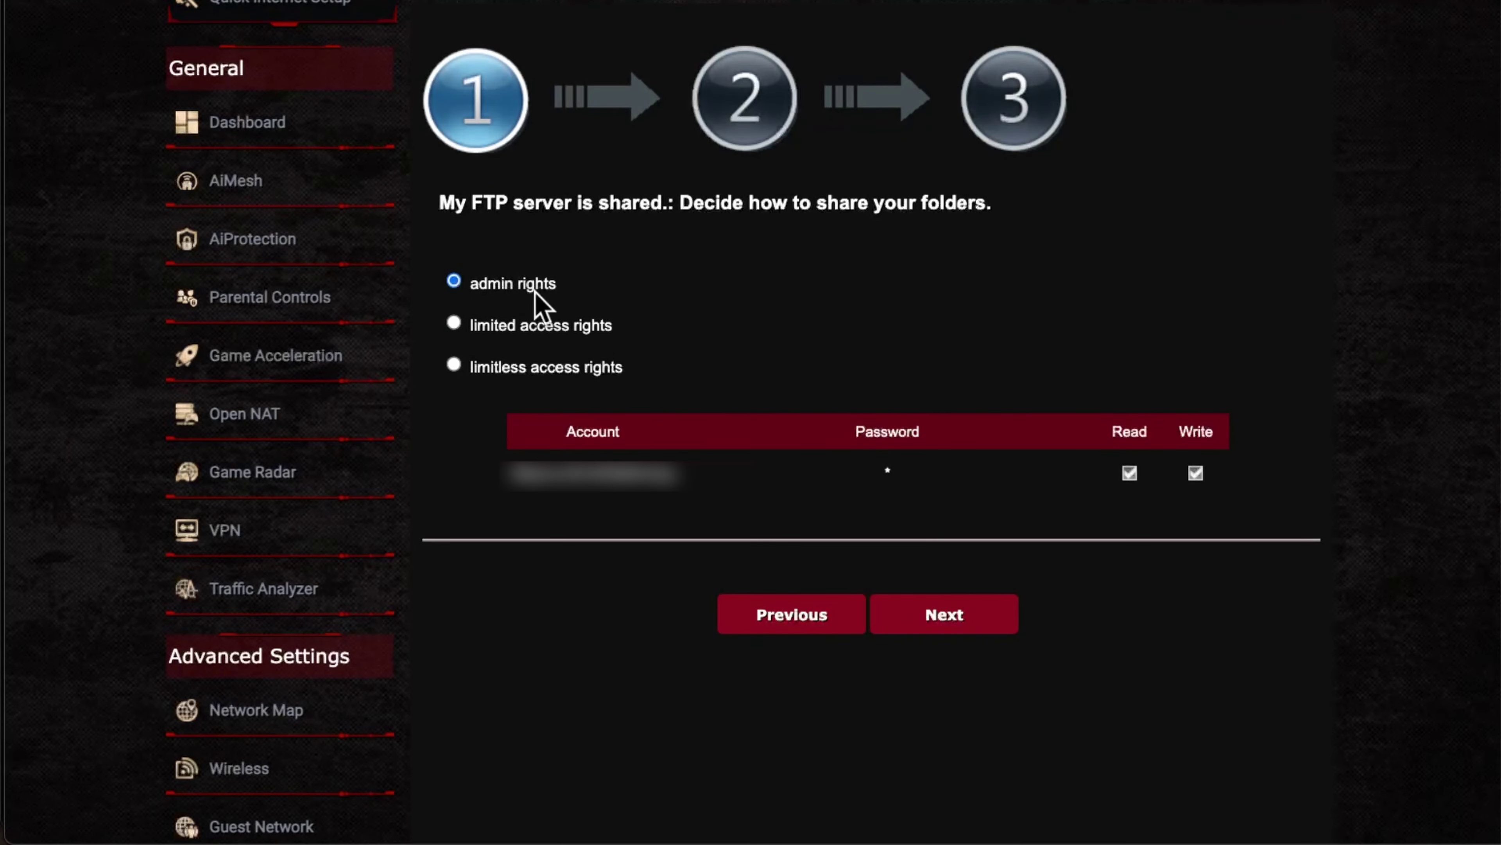
Step: Choose 'Disable DDNS.' on step 2 and advance to the step 3 success summary
left_click(958, 632)
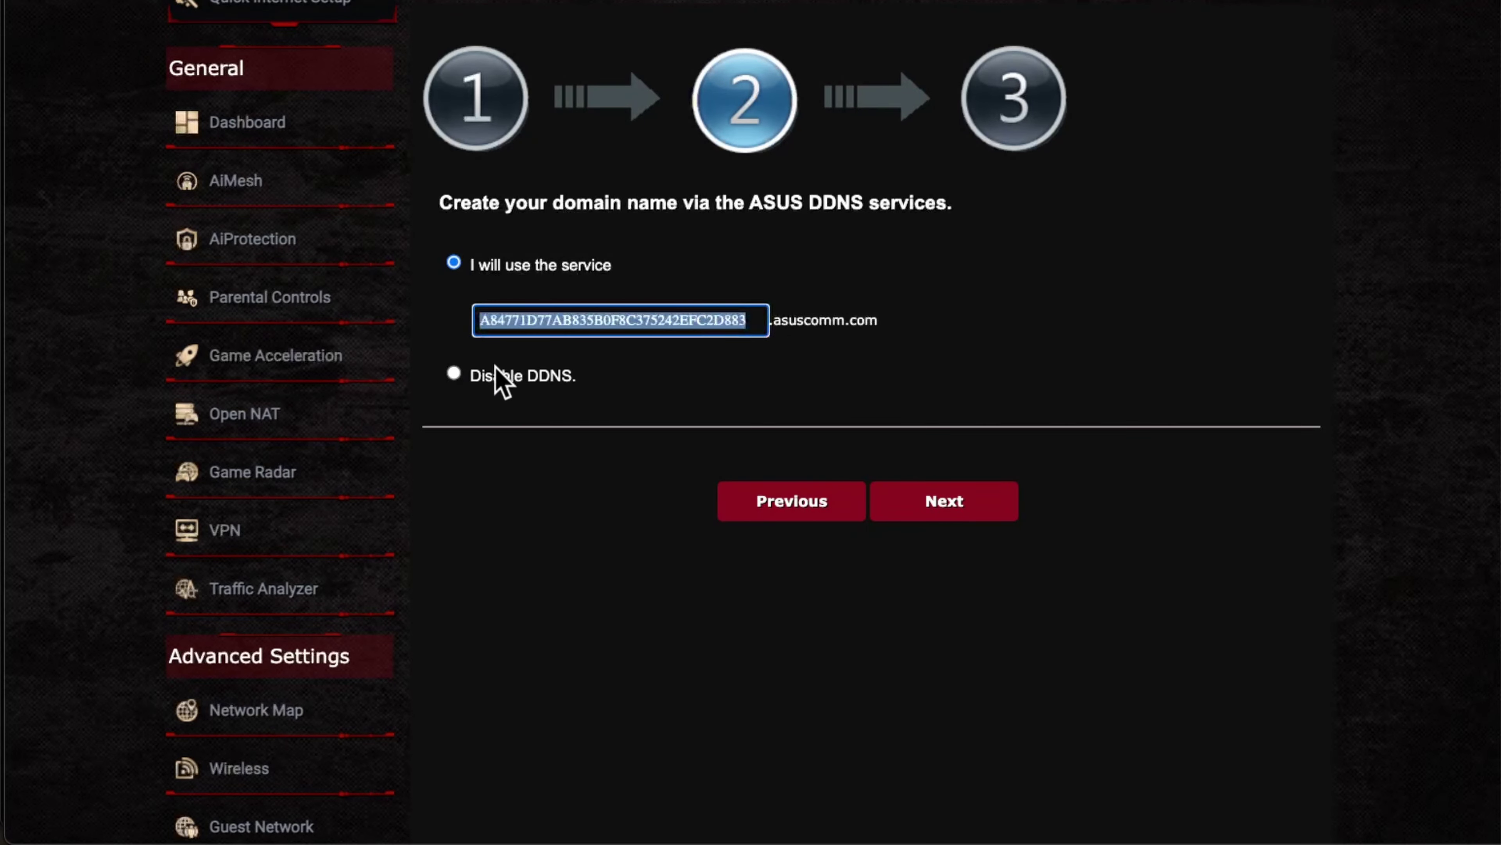
left_click(494, 378)
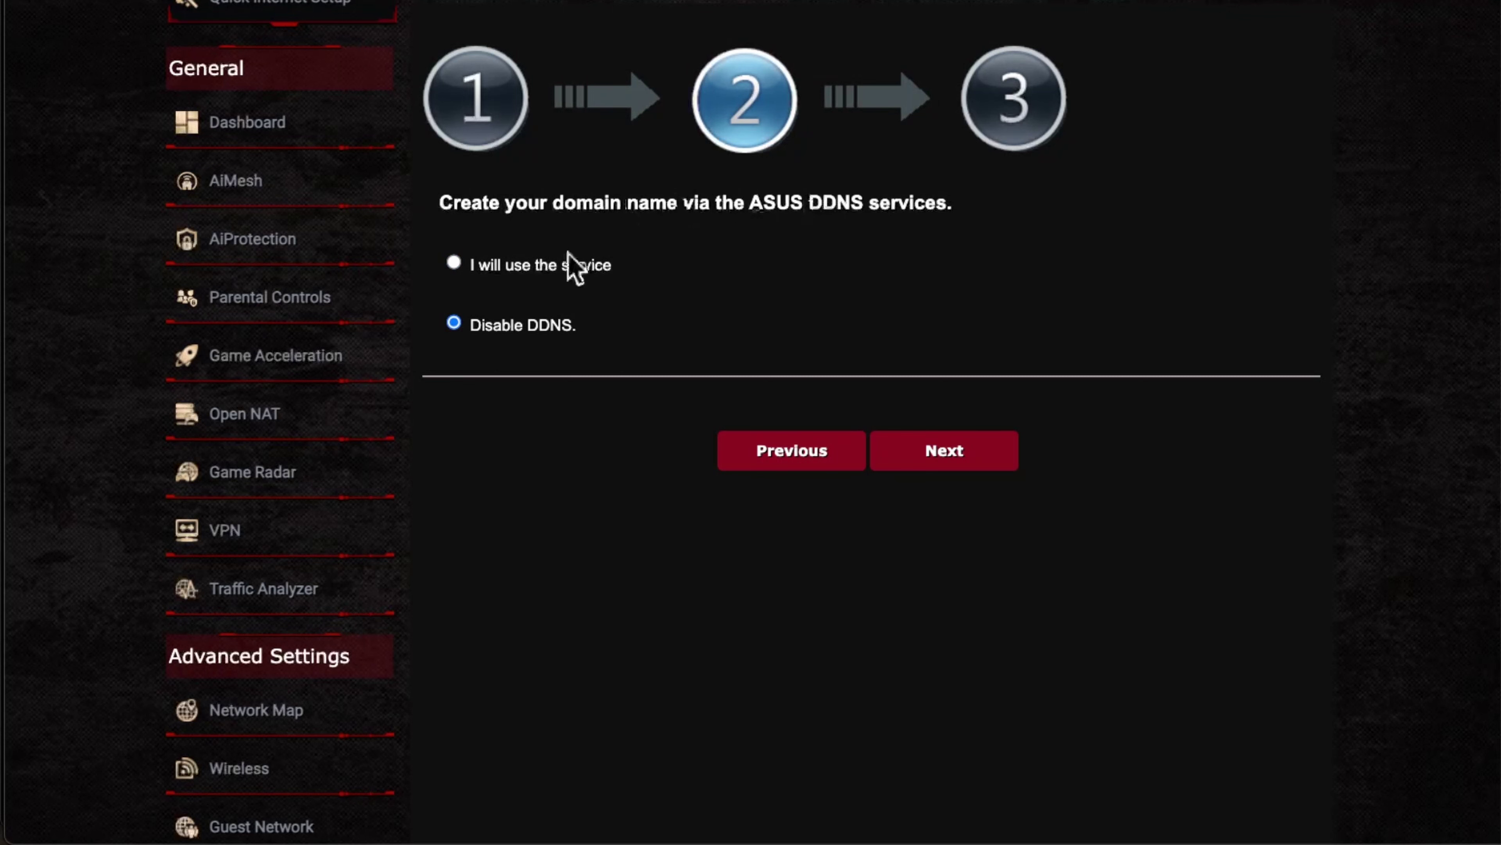
left_click(943, 452)
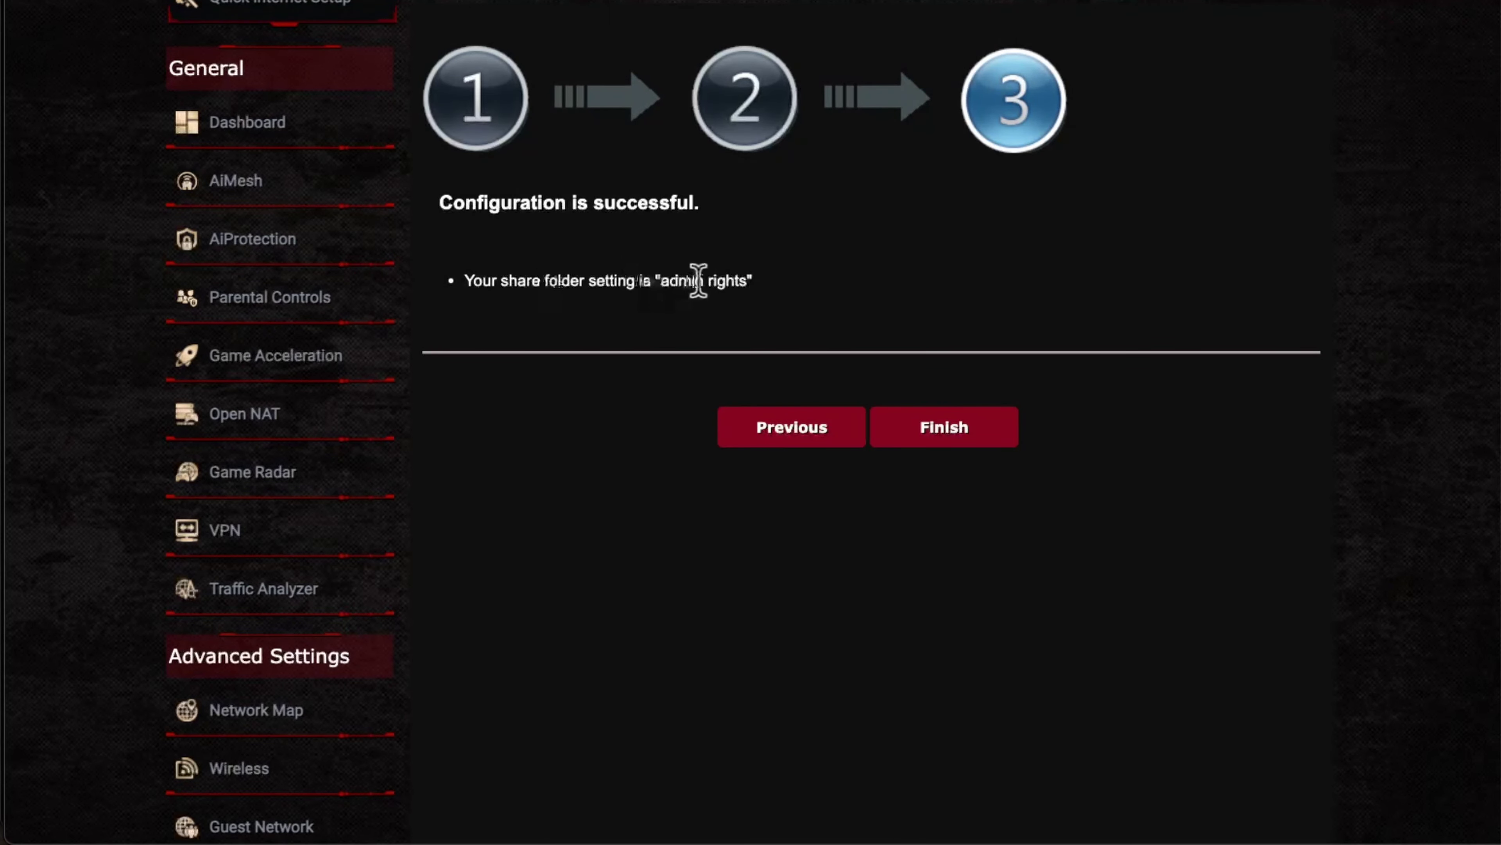
Step: Finish the AiDisk wizard, apply the settings, and go back to USB Application
left_click(951, 435)
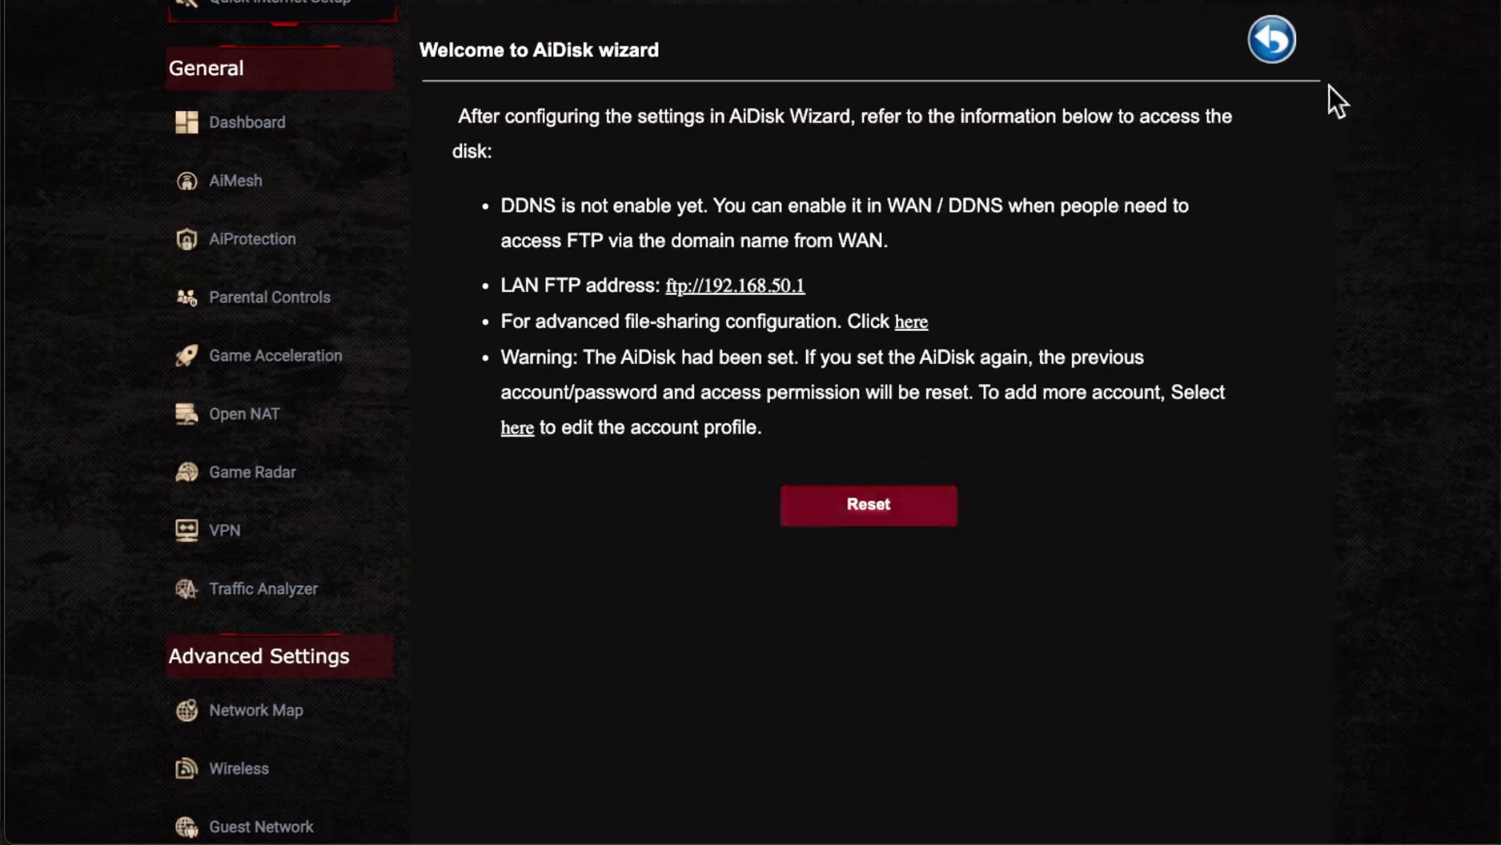
left_click(1270, 50)
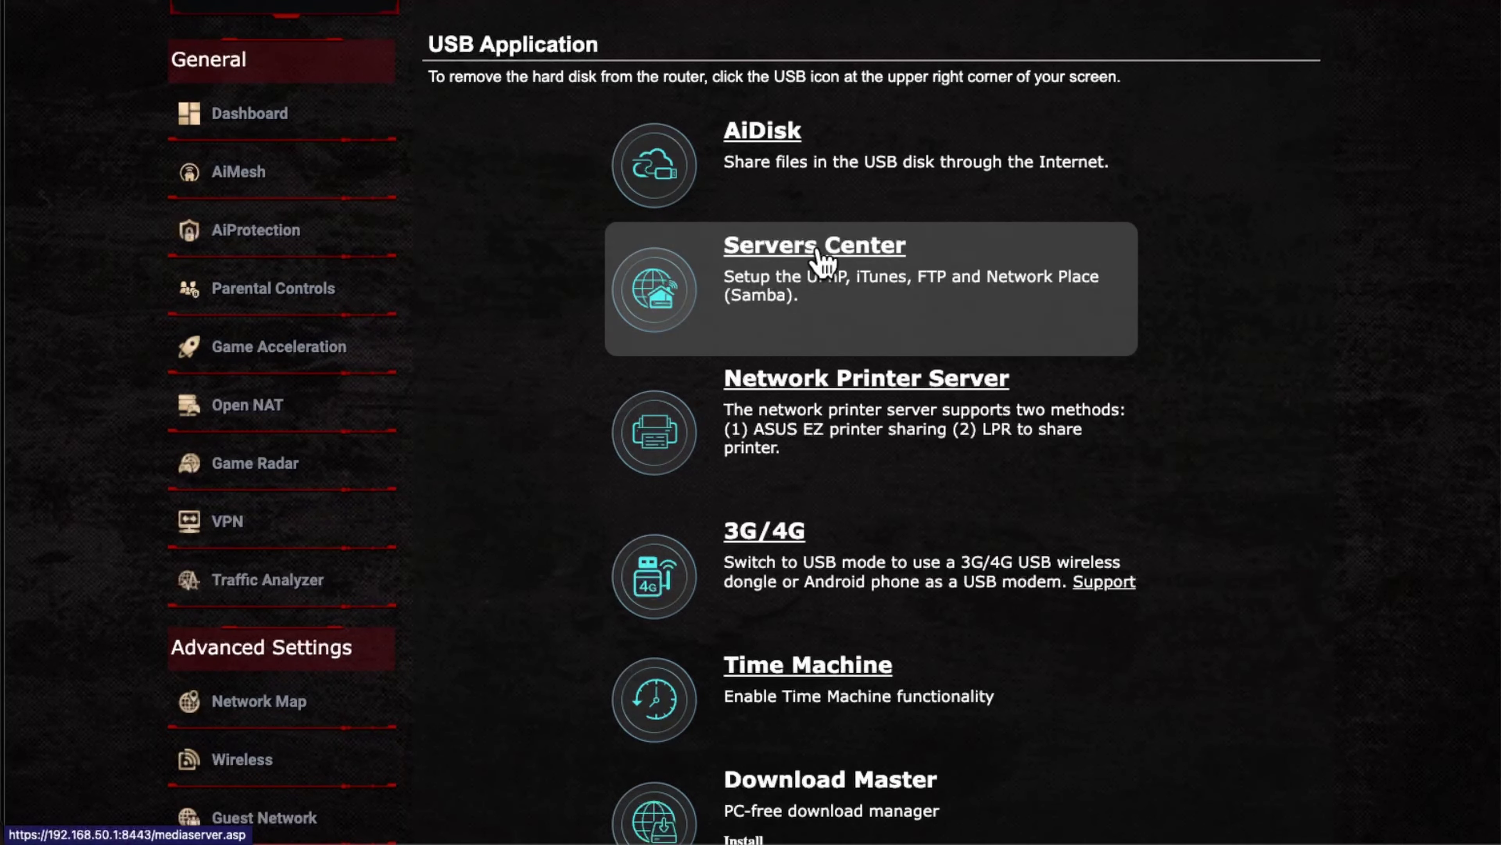
Step: In Servers Center, switch Enable UPnP Media Server to ON, leaving iTunes Server off
left_click(822, 260)
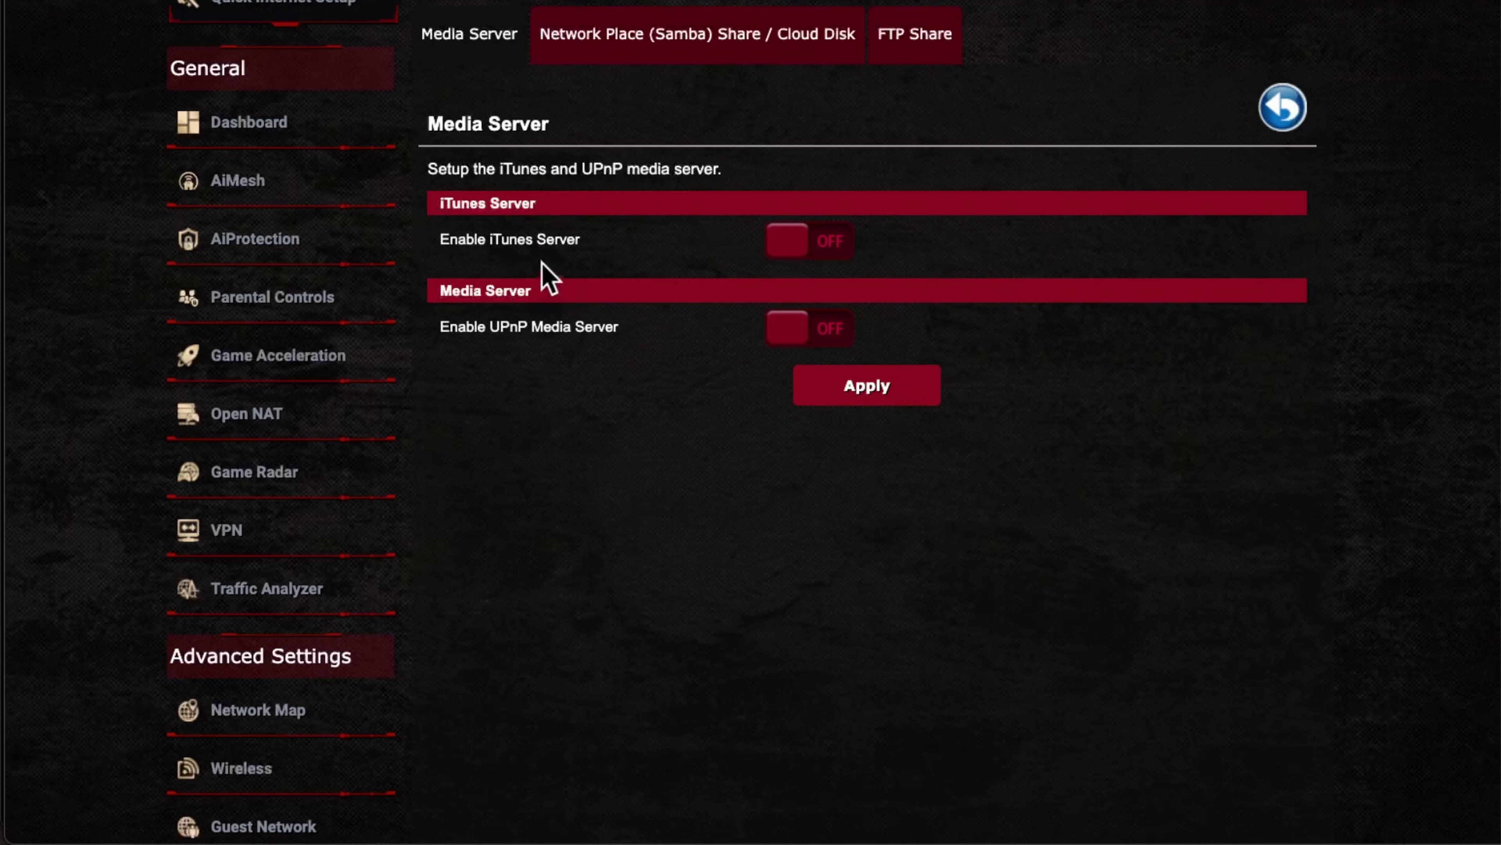
left_click(839, 247)
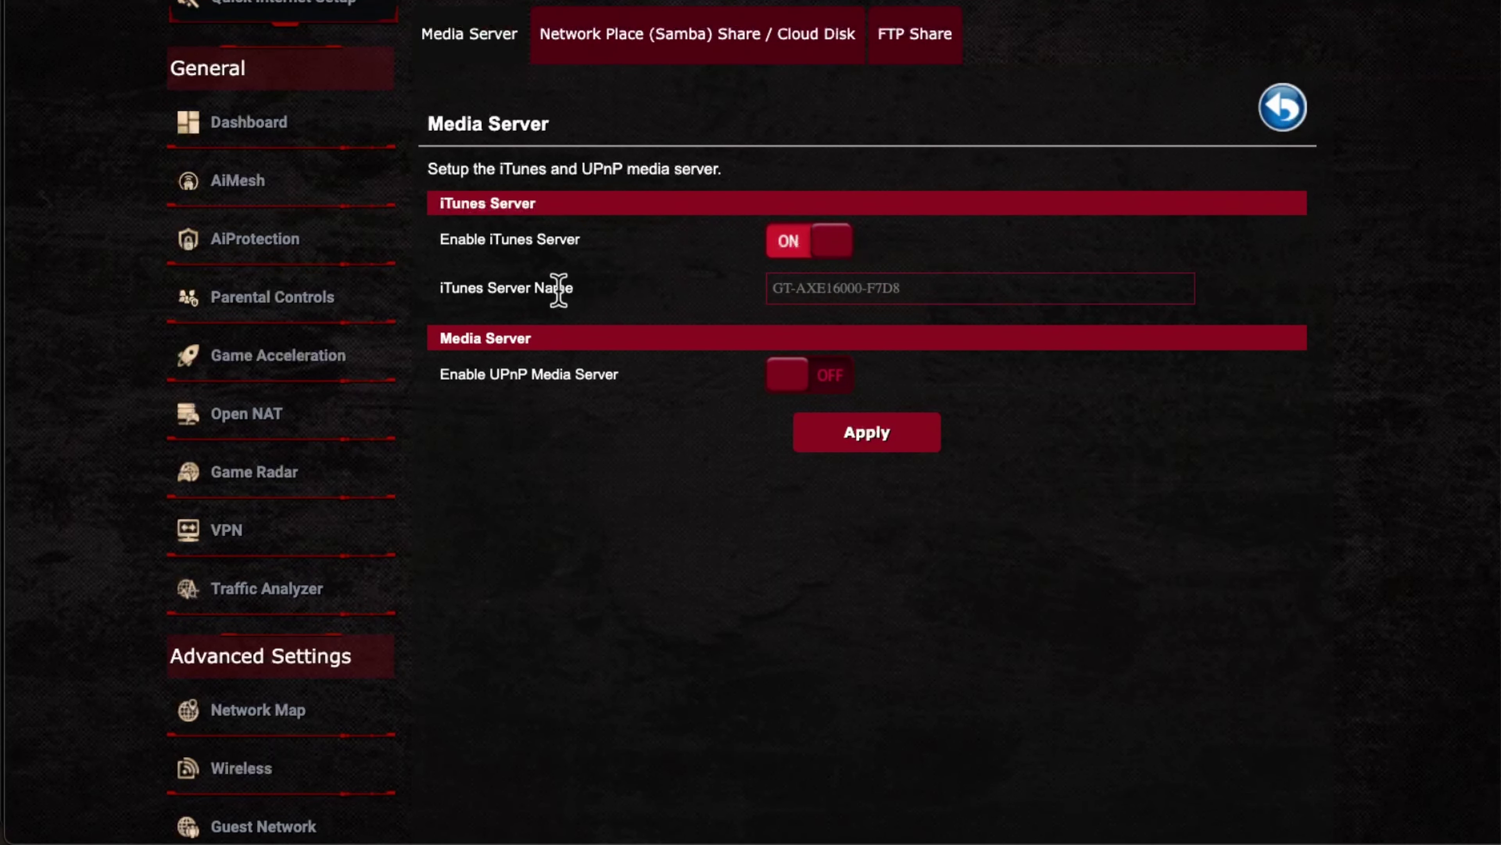
left_click(795, 244)
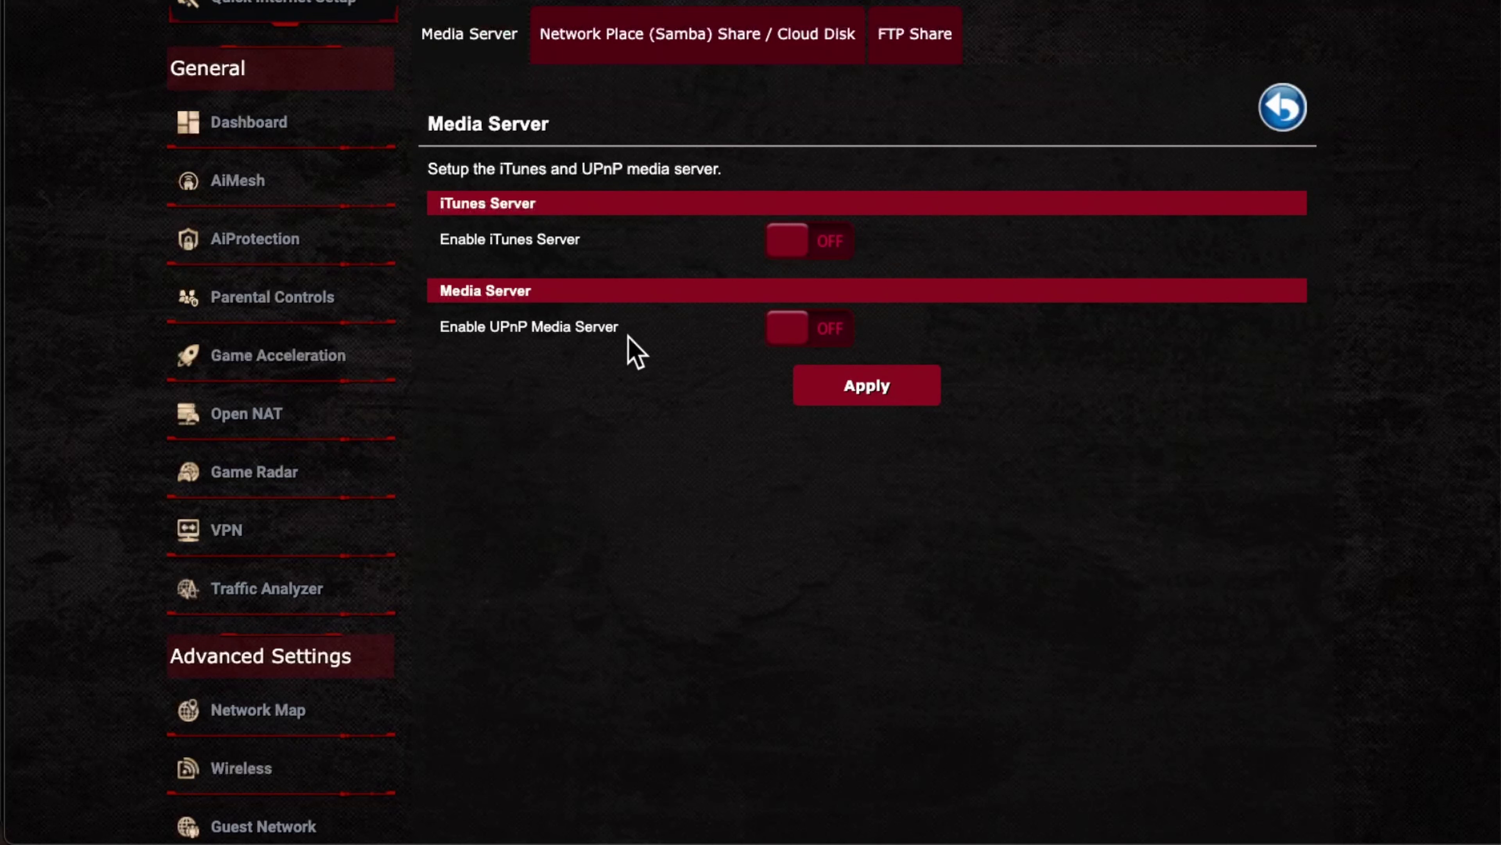
left_click(830, 337)
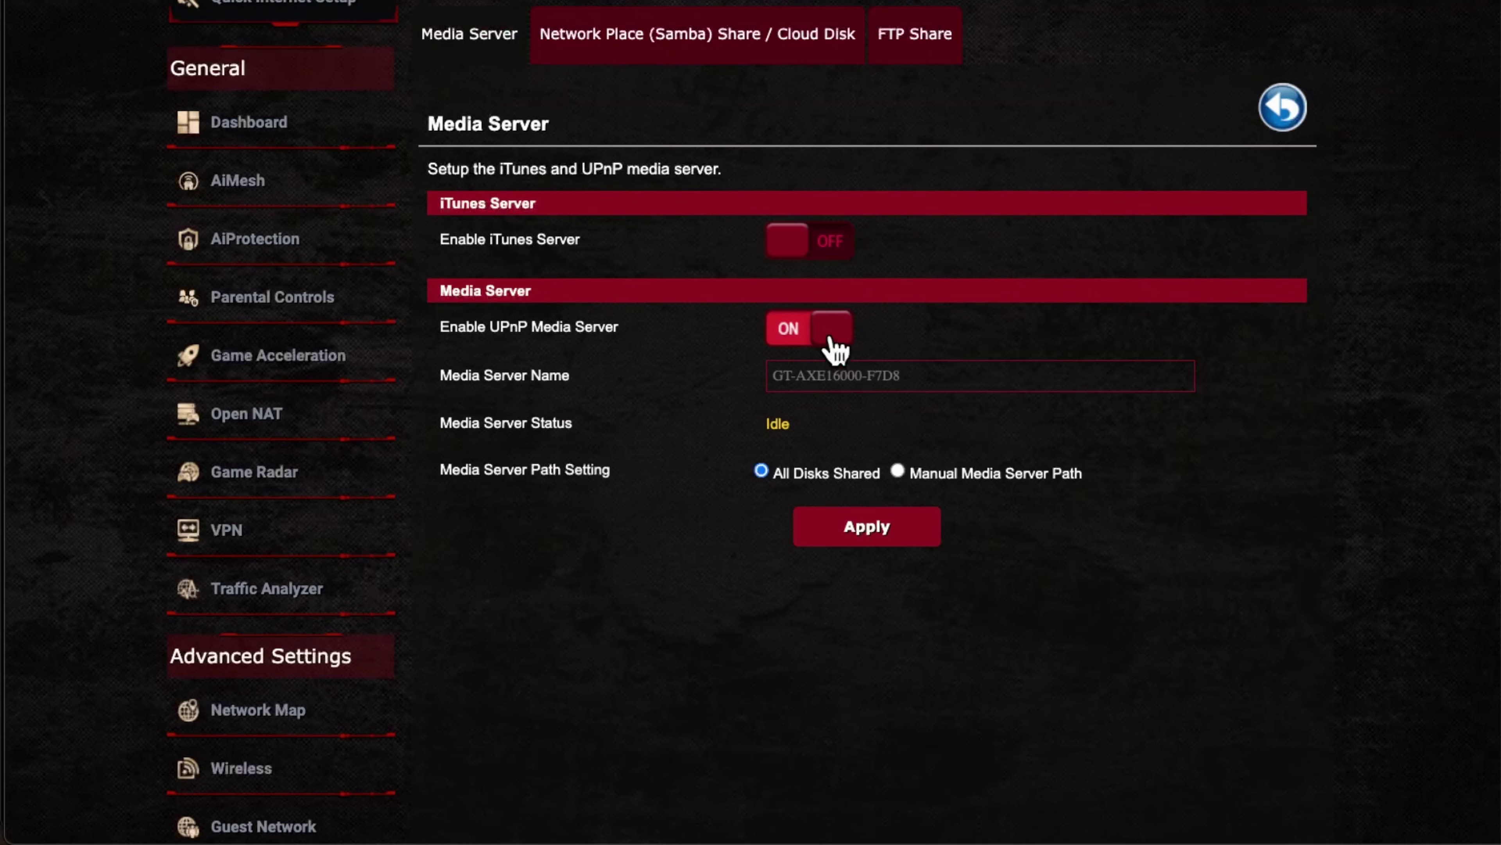
Step: Set the Media Server Name to myroutershare and apply
left_click(855, 373)
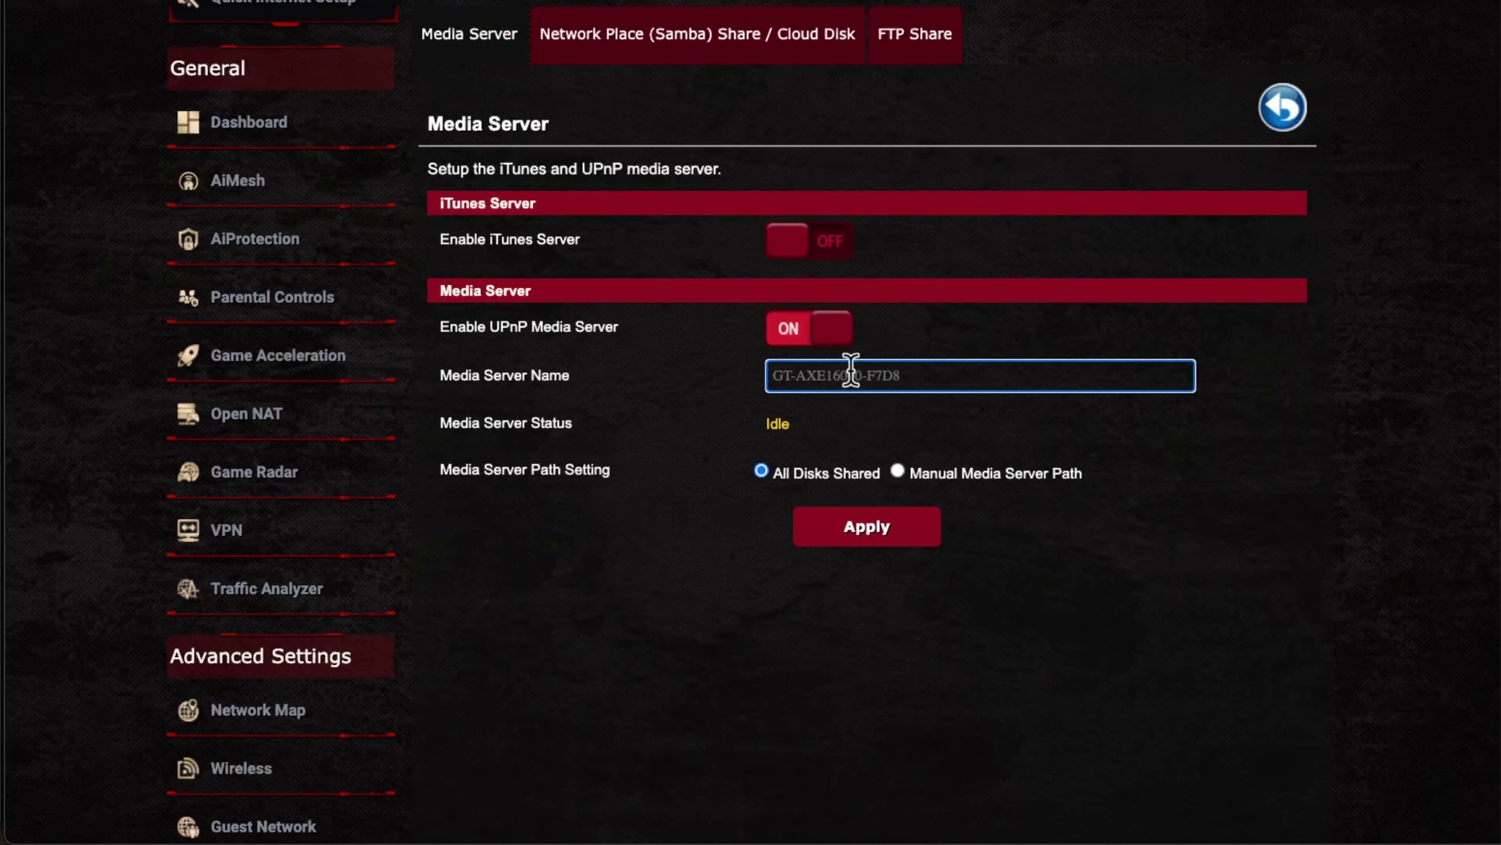
type("m")
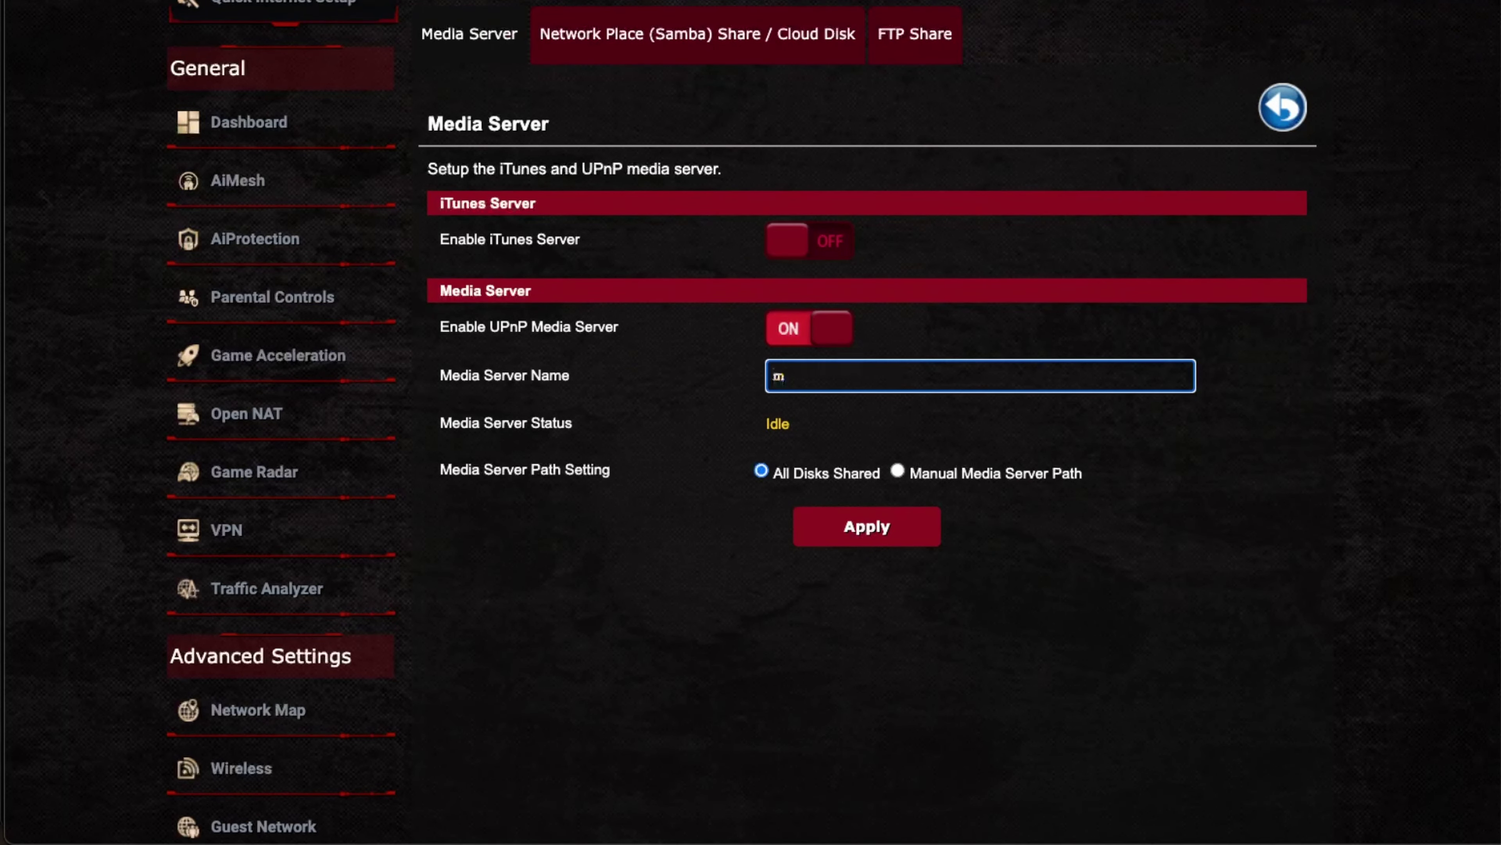
type("yroutershare")
left_click(922, 536)
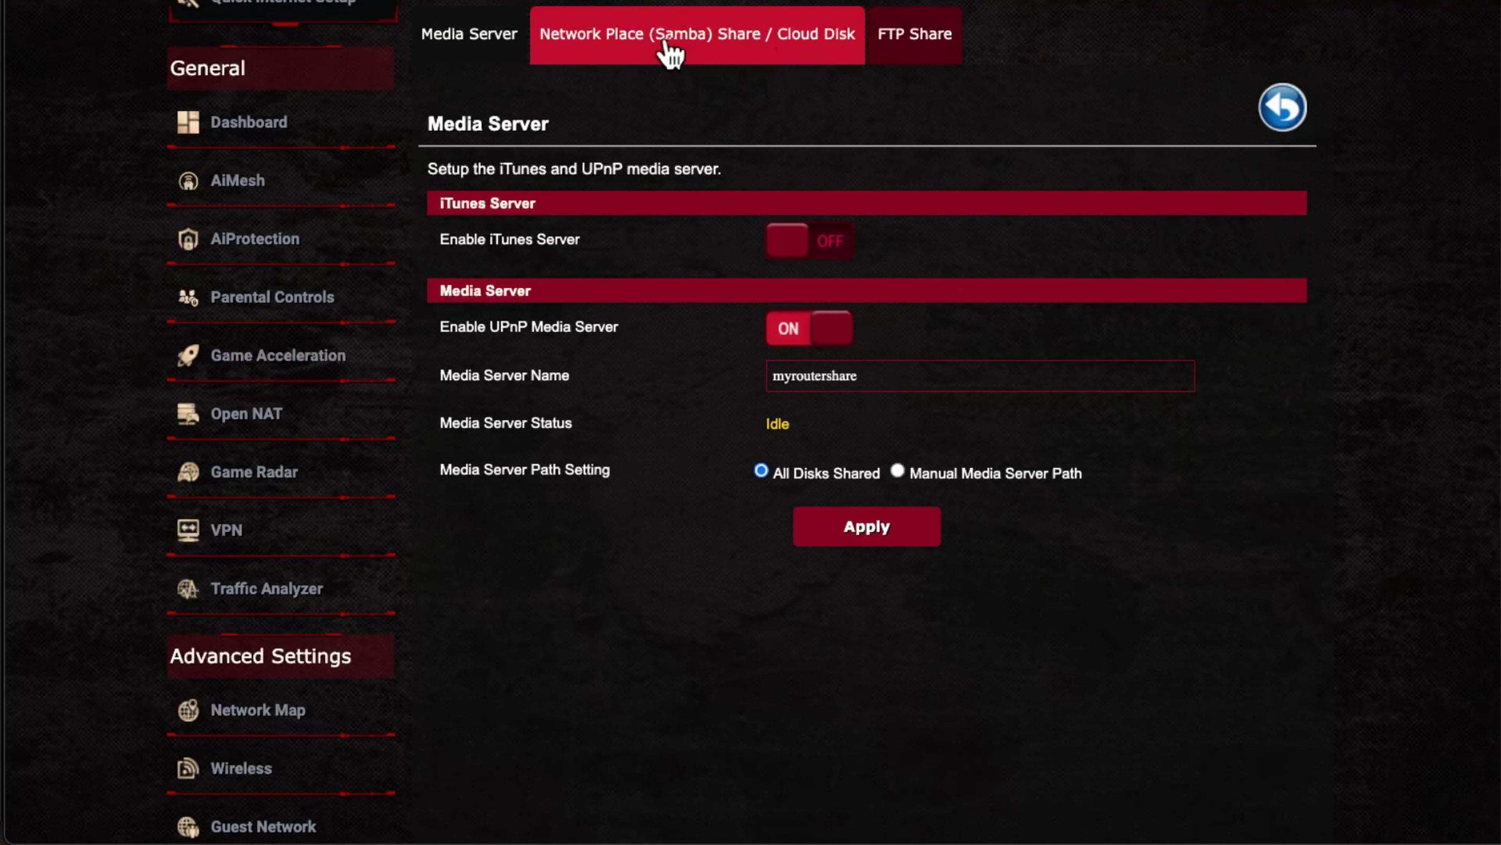
Step: Open the FTP Share tab and leave the FTP character set at UTF-8
left_click(903, 48)
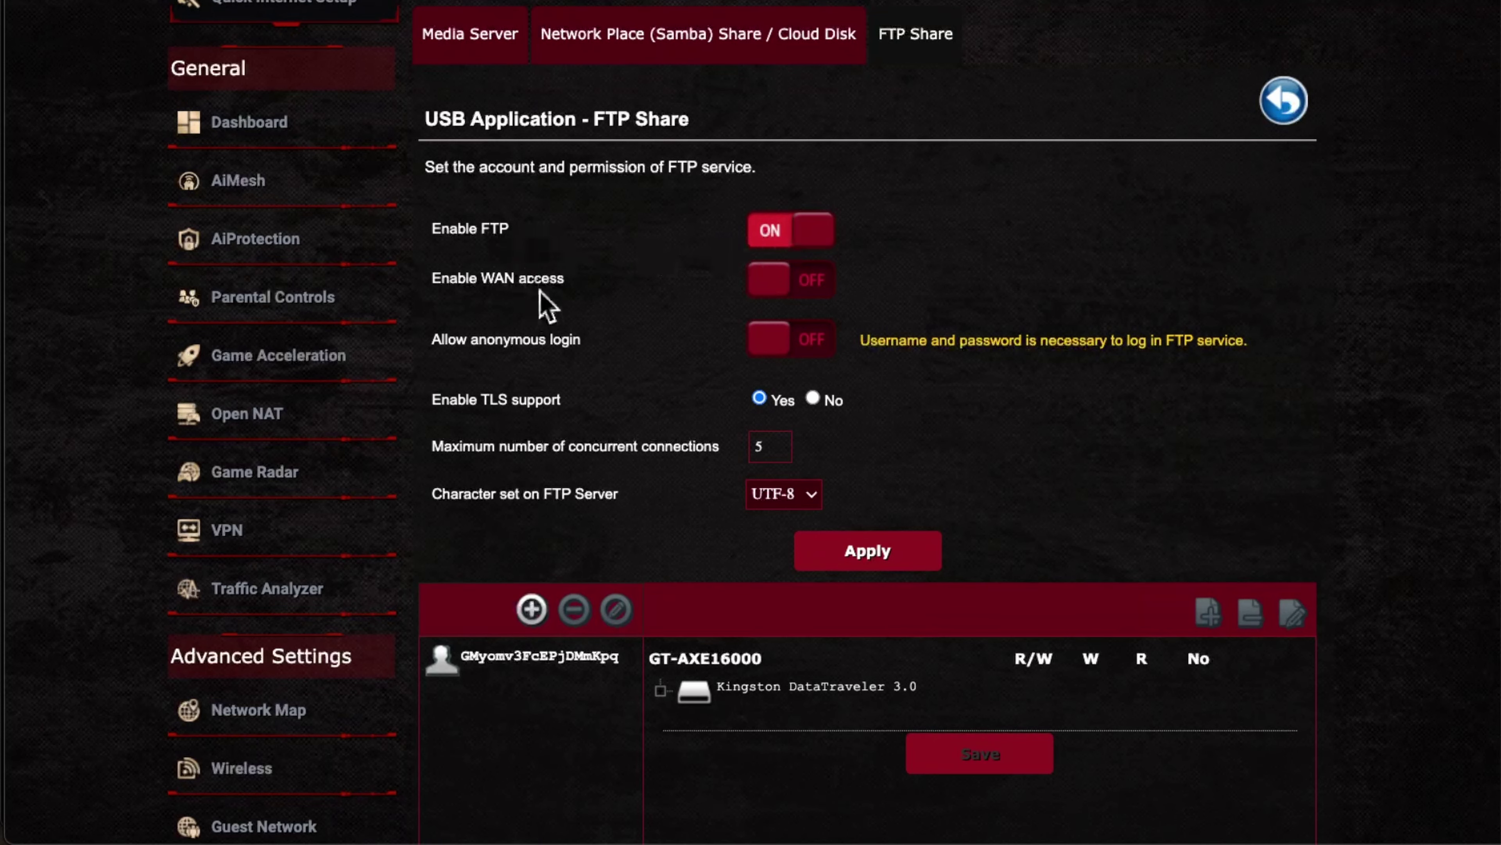
scroll(536, 284, "down", 1)
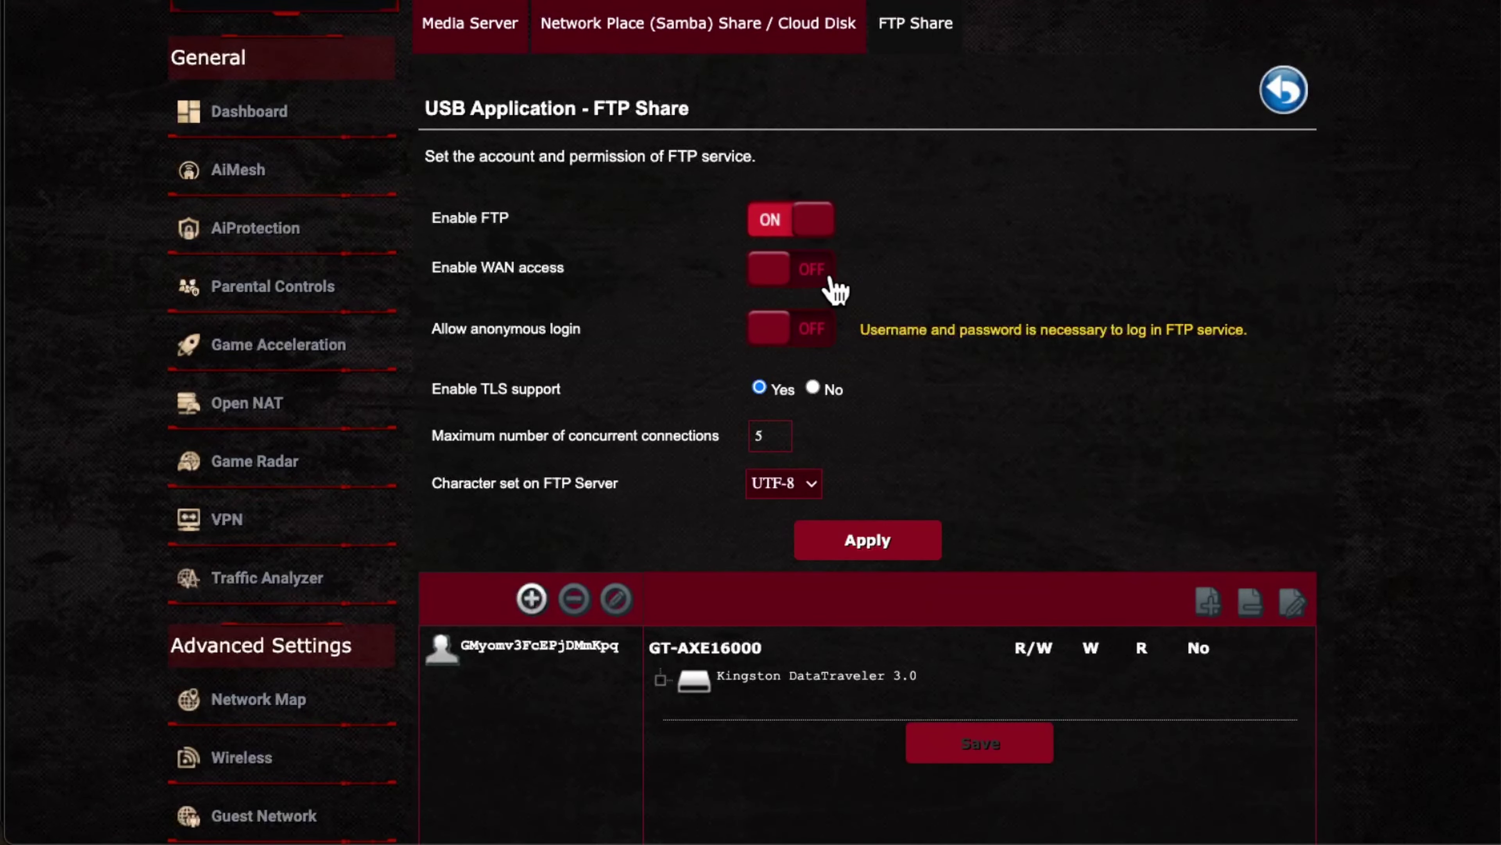
scroll(1032, 486, "down", 1)
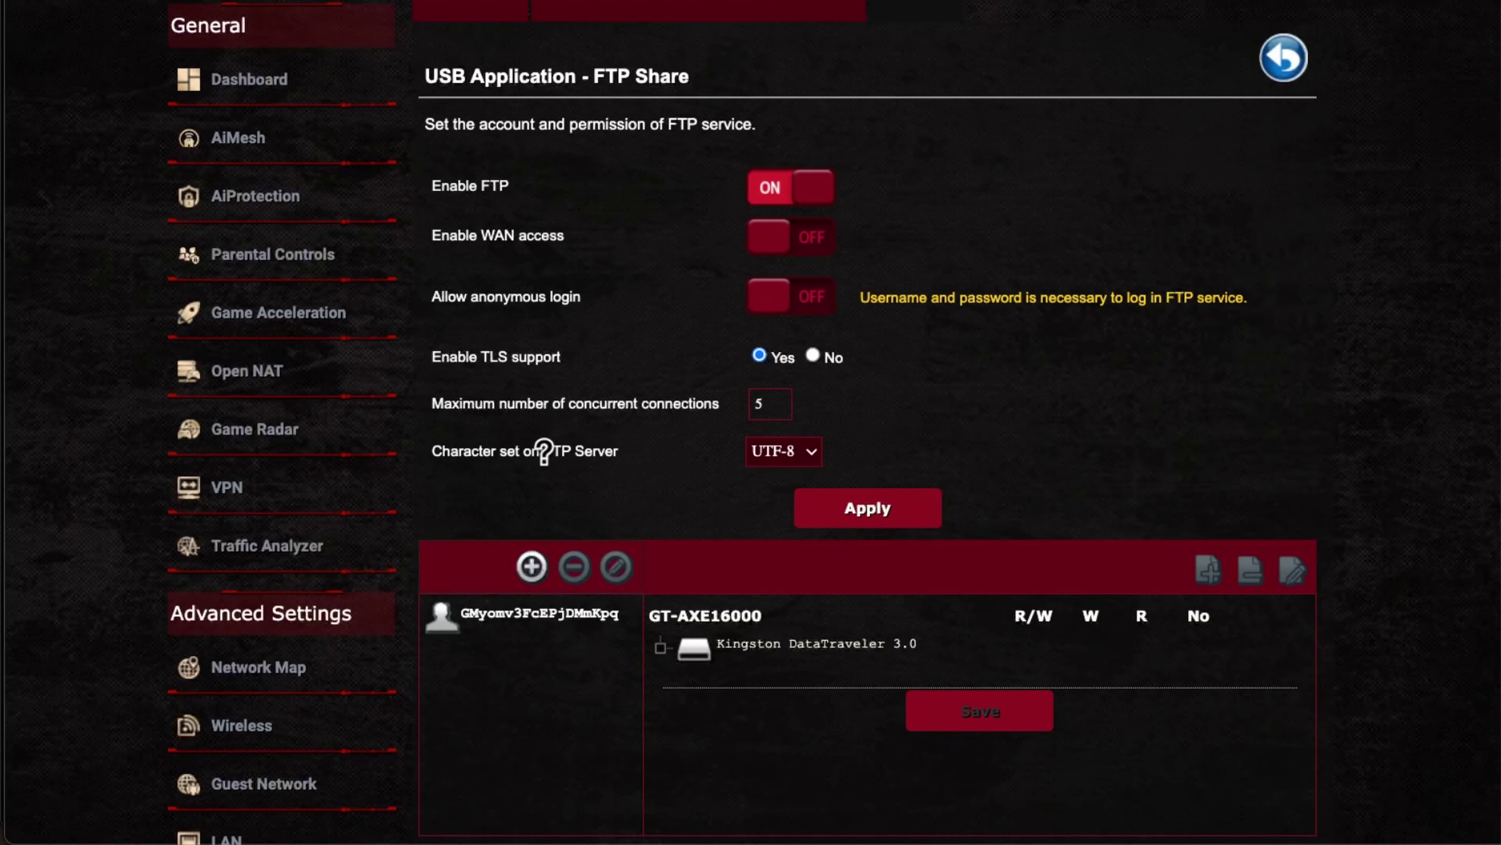
left_click(794, 453)
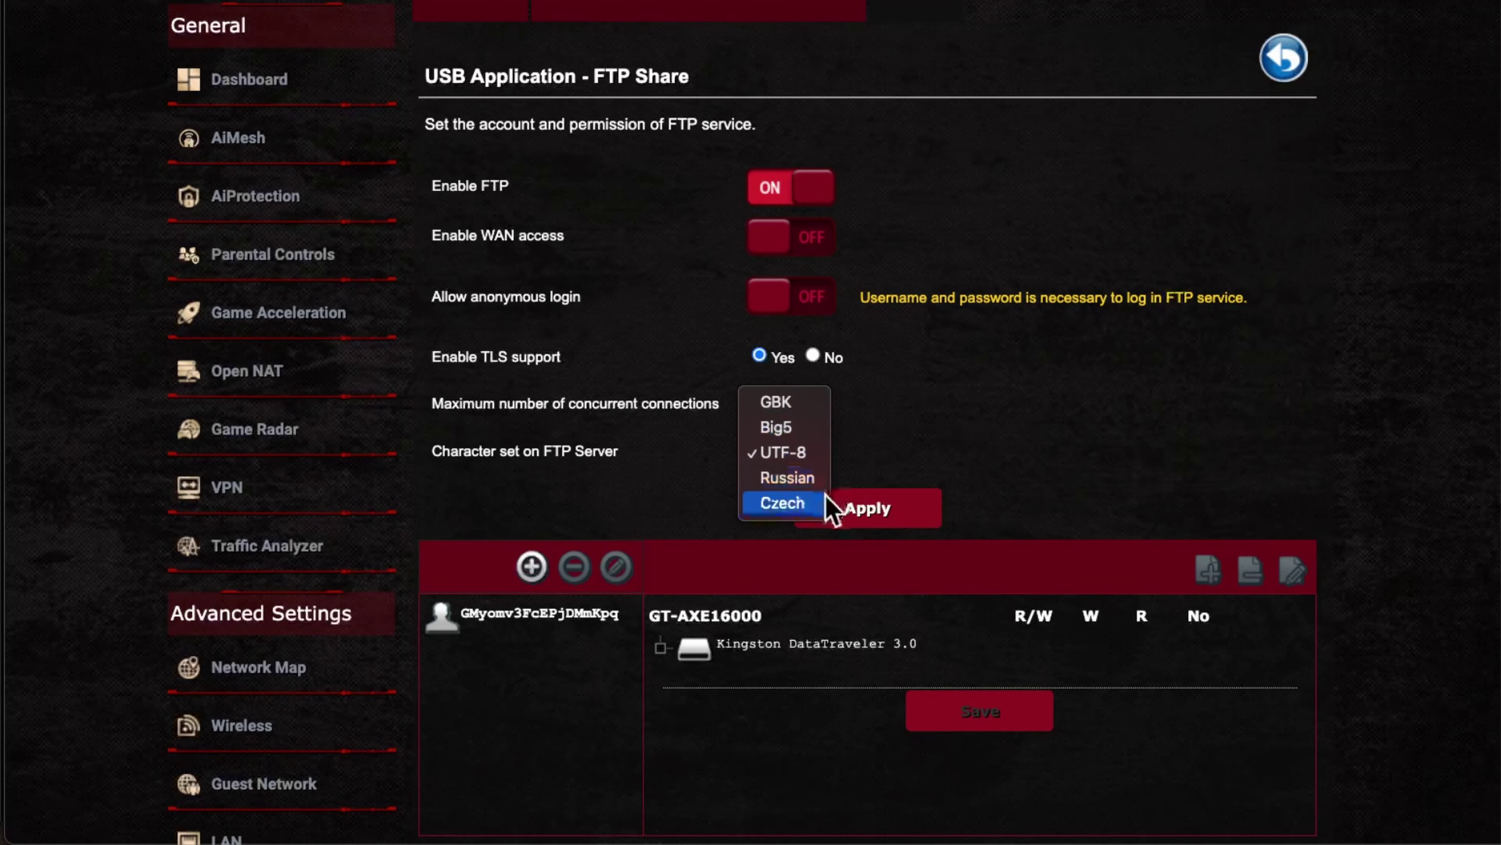
left_click(1041, 454)
scroll(1043, 455, "down", 1)
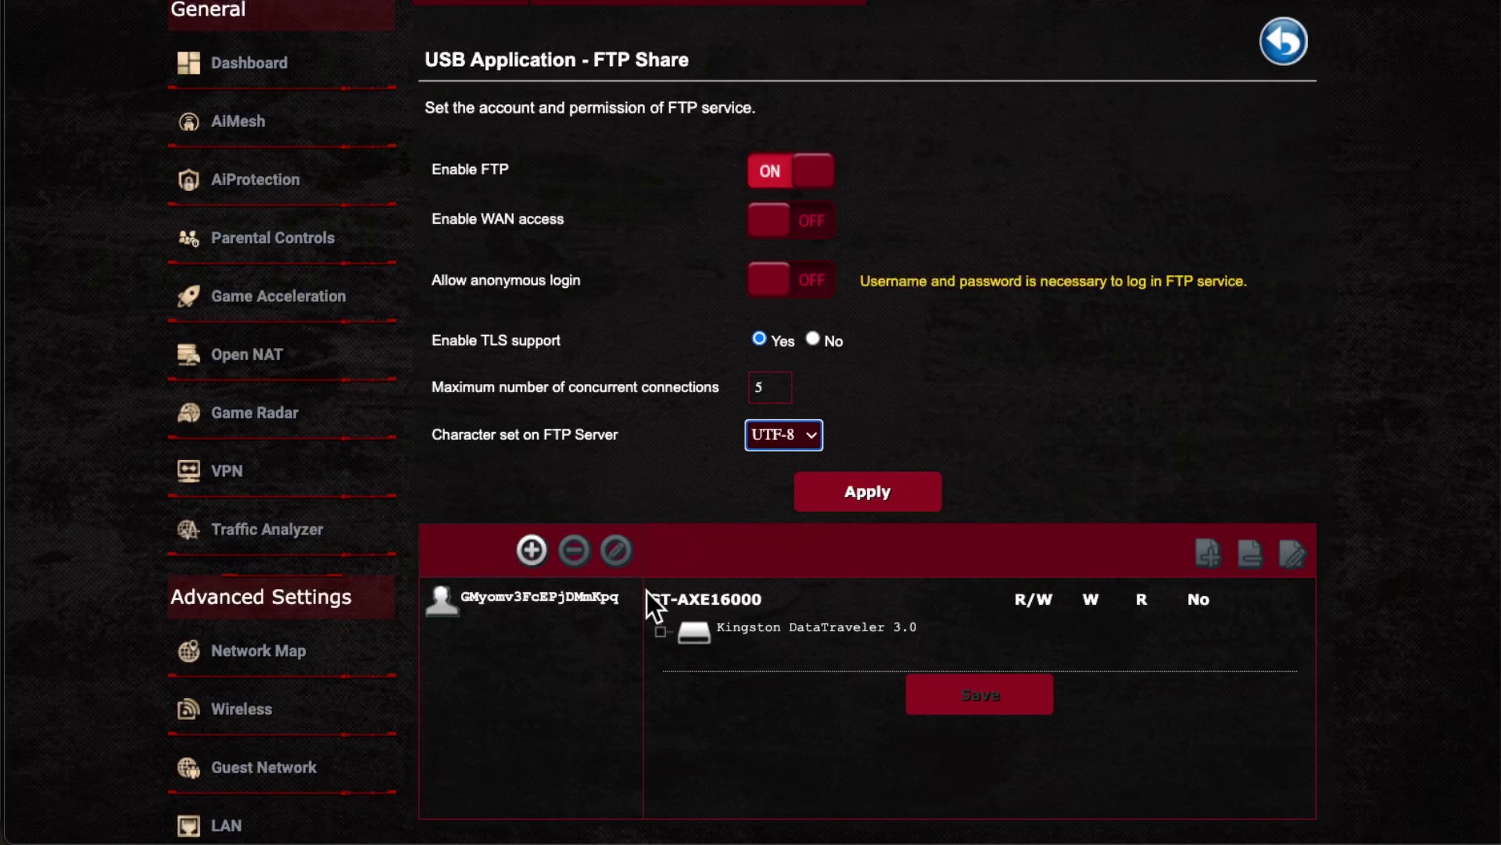
Step: Add a folder named Test inside KINGSTON on the Kingston DataTraveler 3.0 drive
left_click(693, 630)
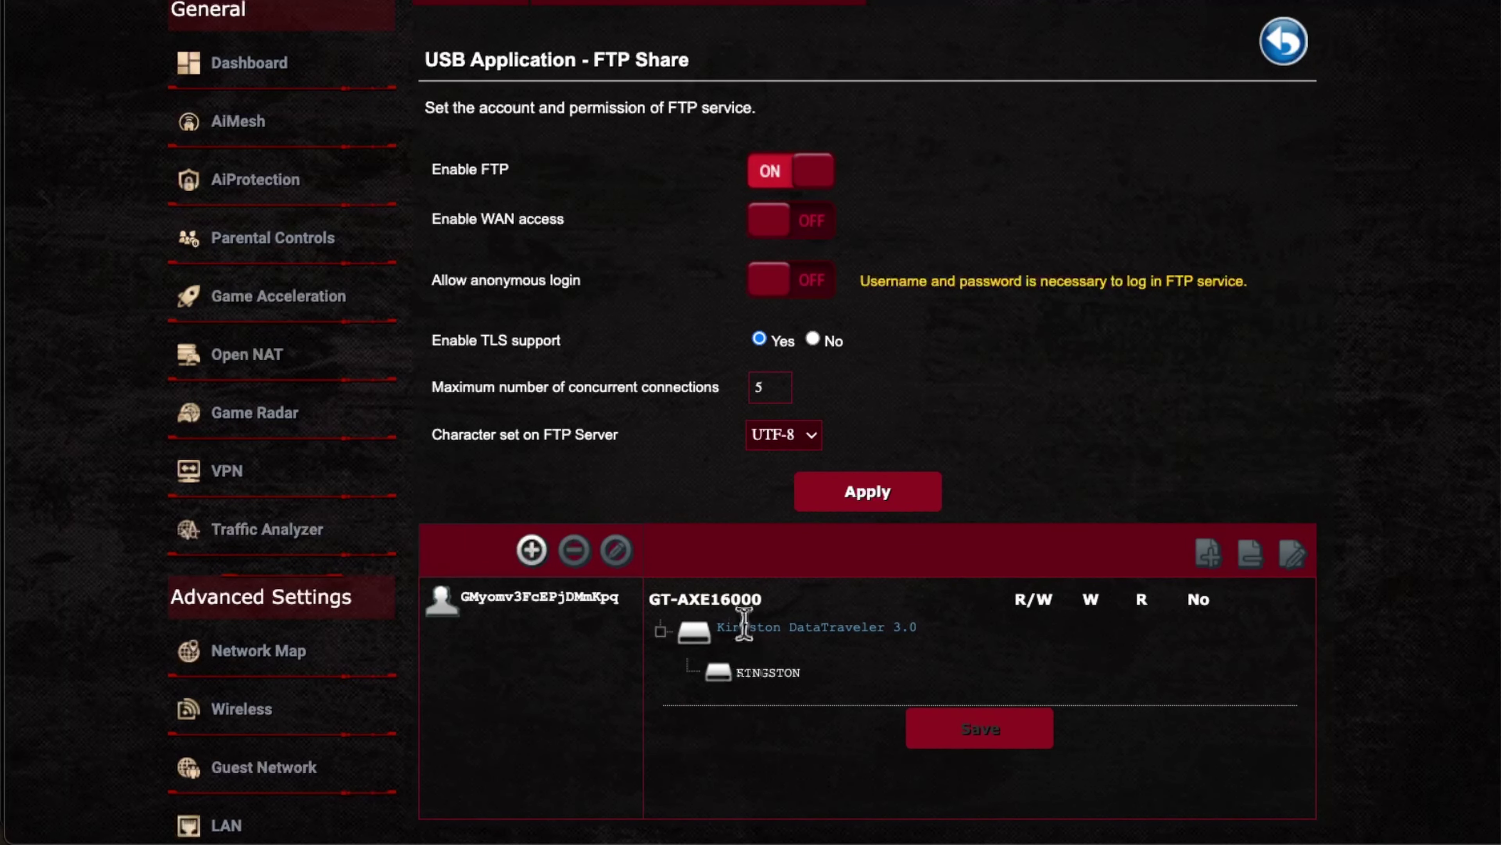
left_click(760, 673)
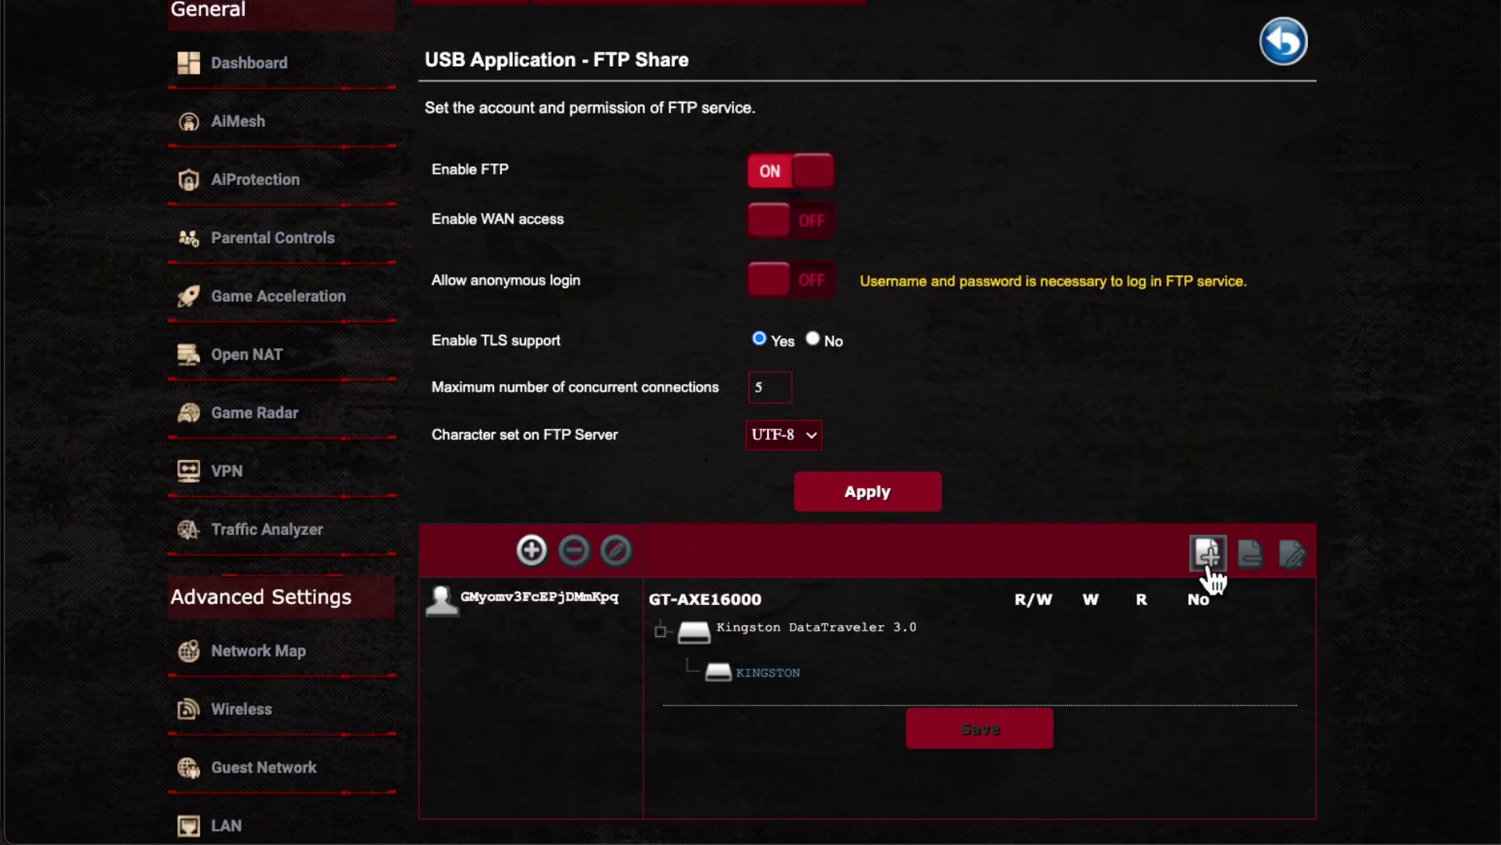
left_click(775, 628)
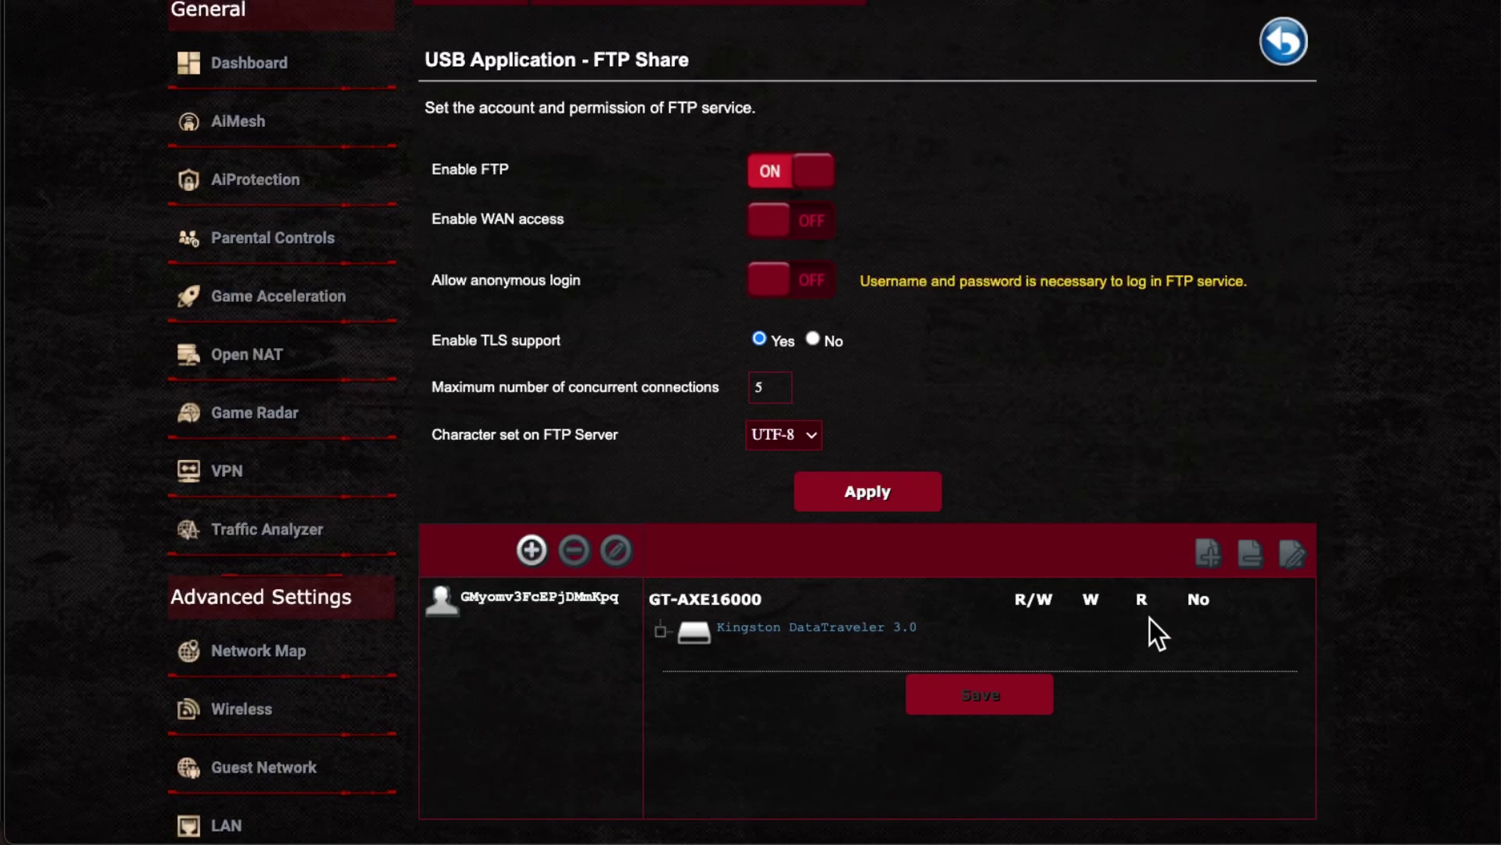
left_click(824, 627)
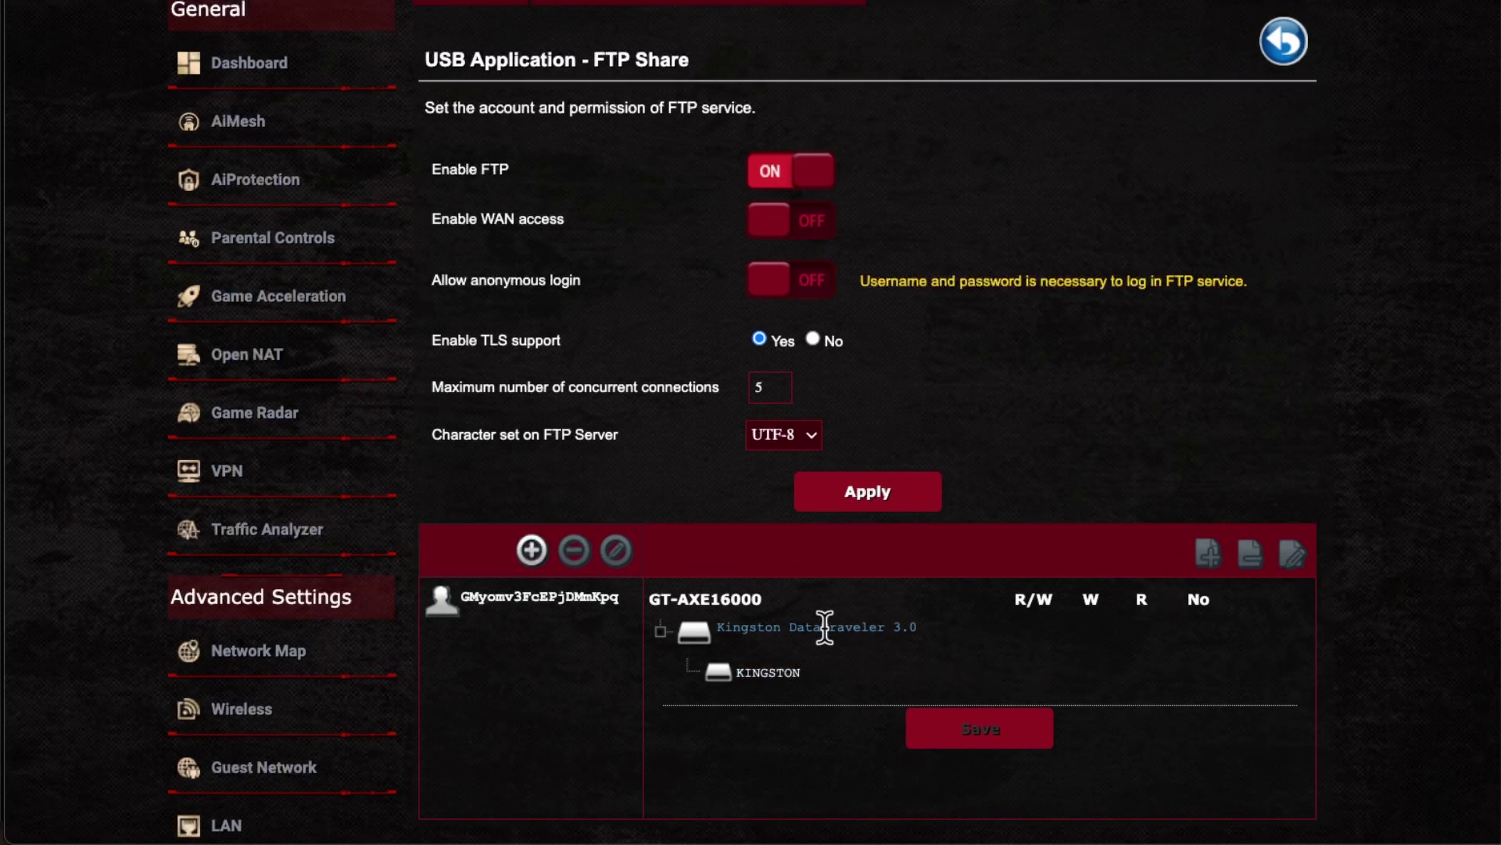
left_click(770, 672)
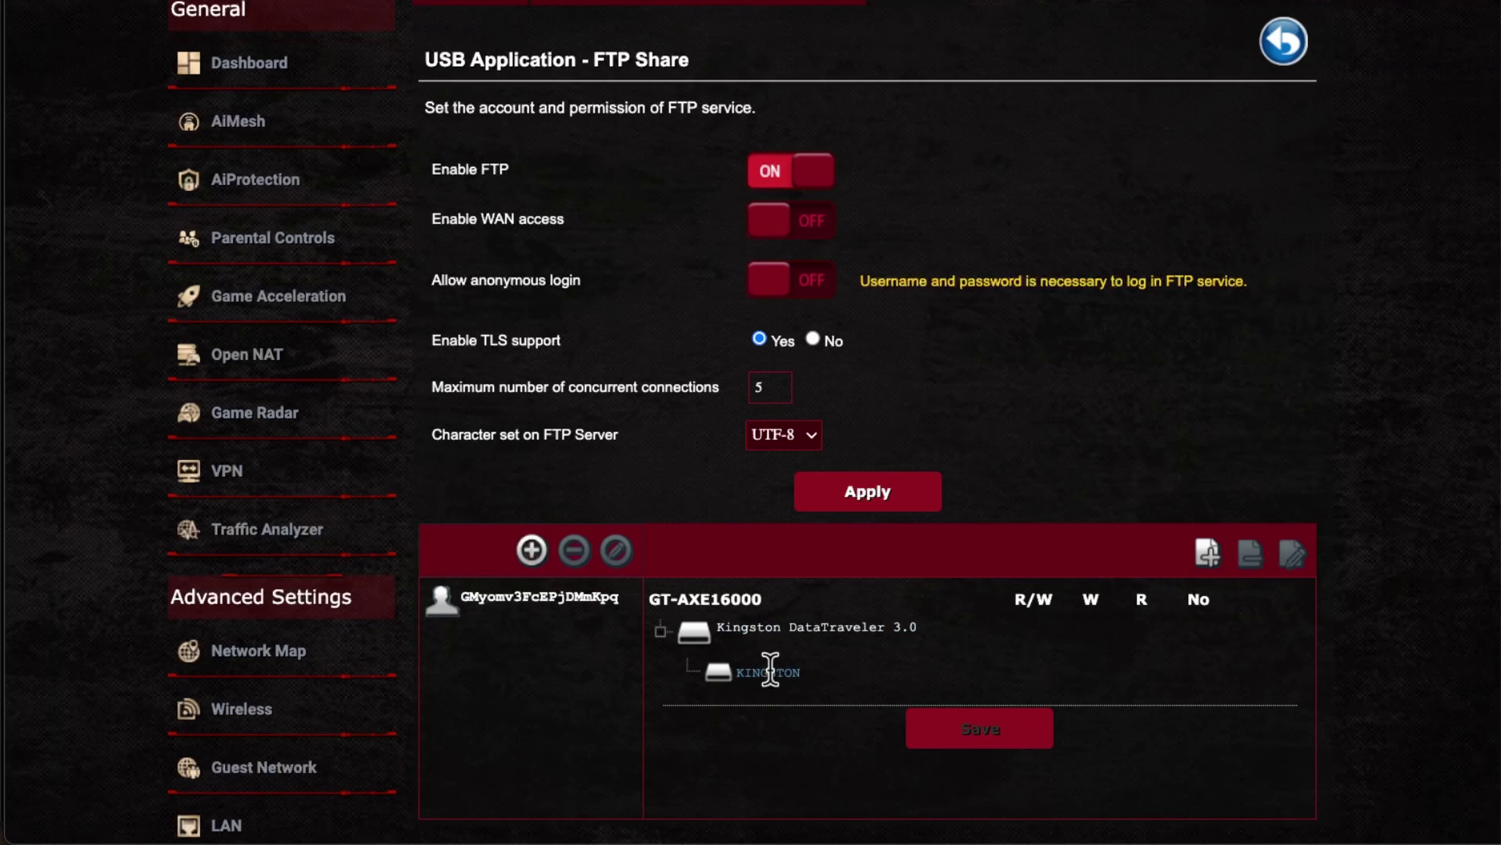
left_click(1208, 555)
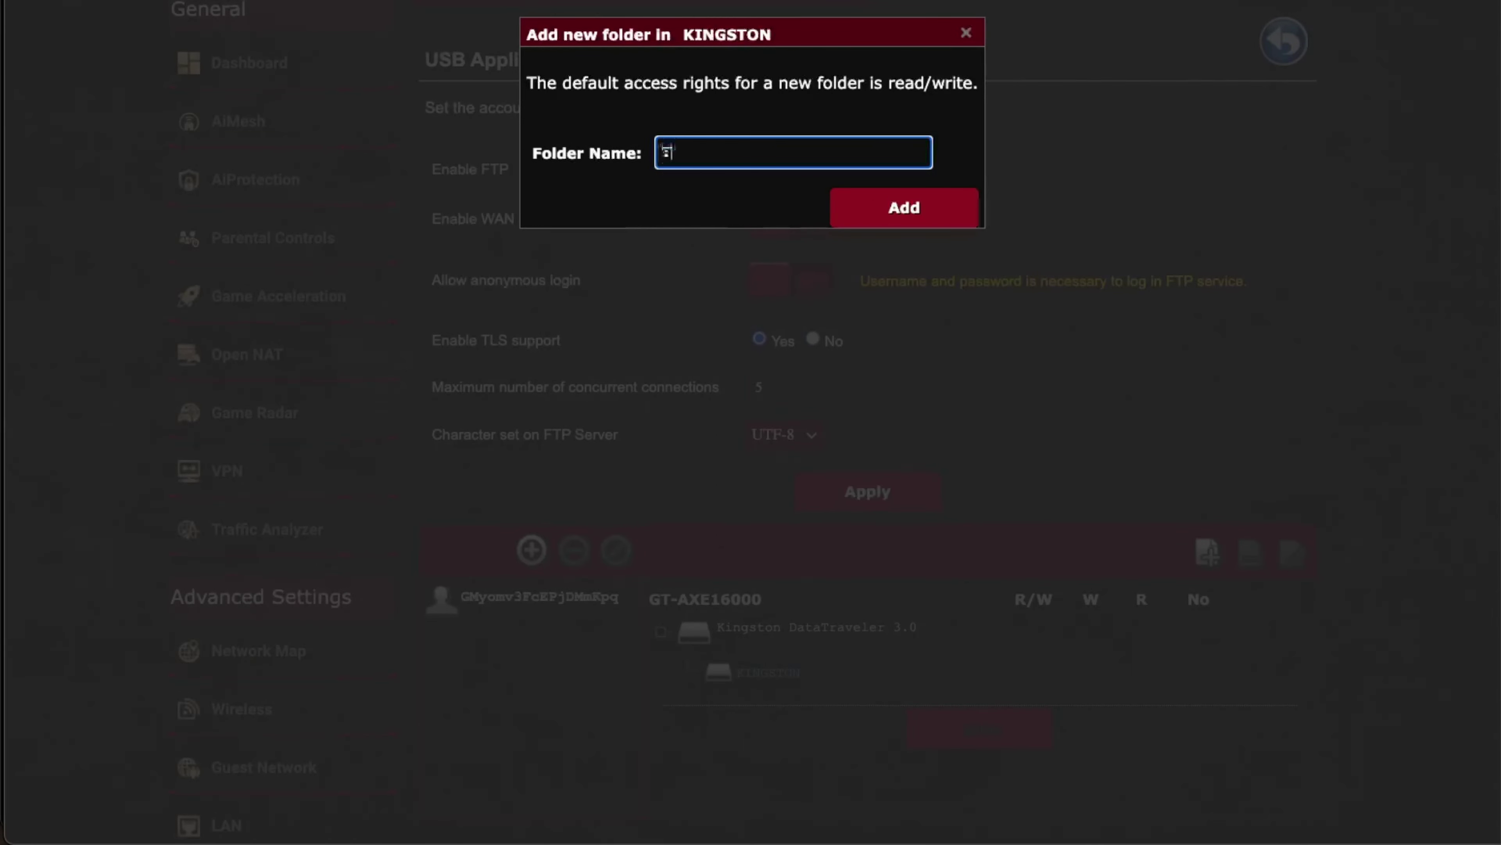
type("Test")
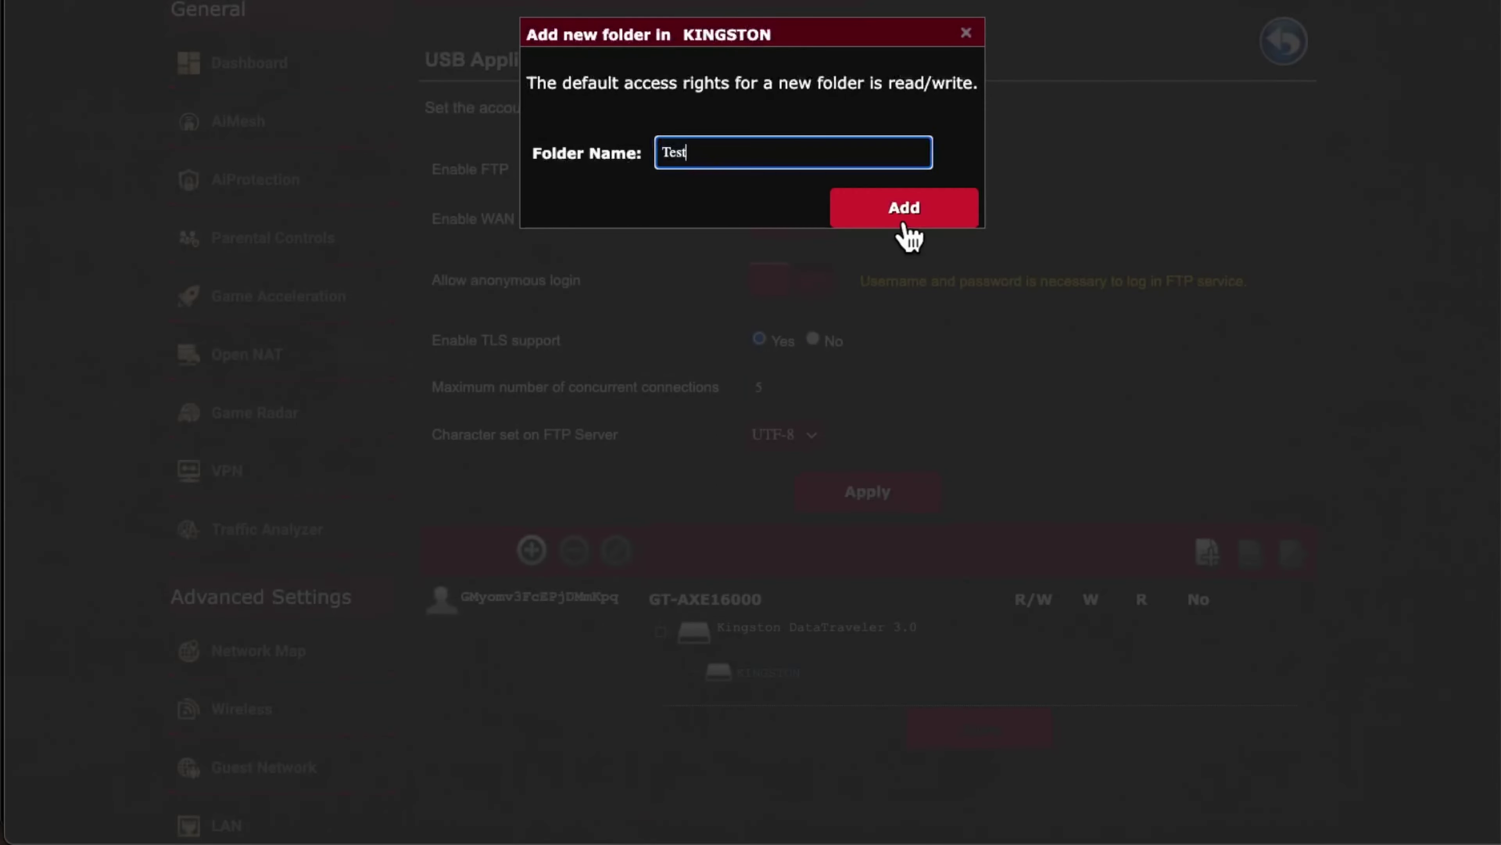
left_click(903, 211)
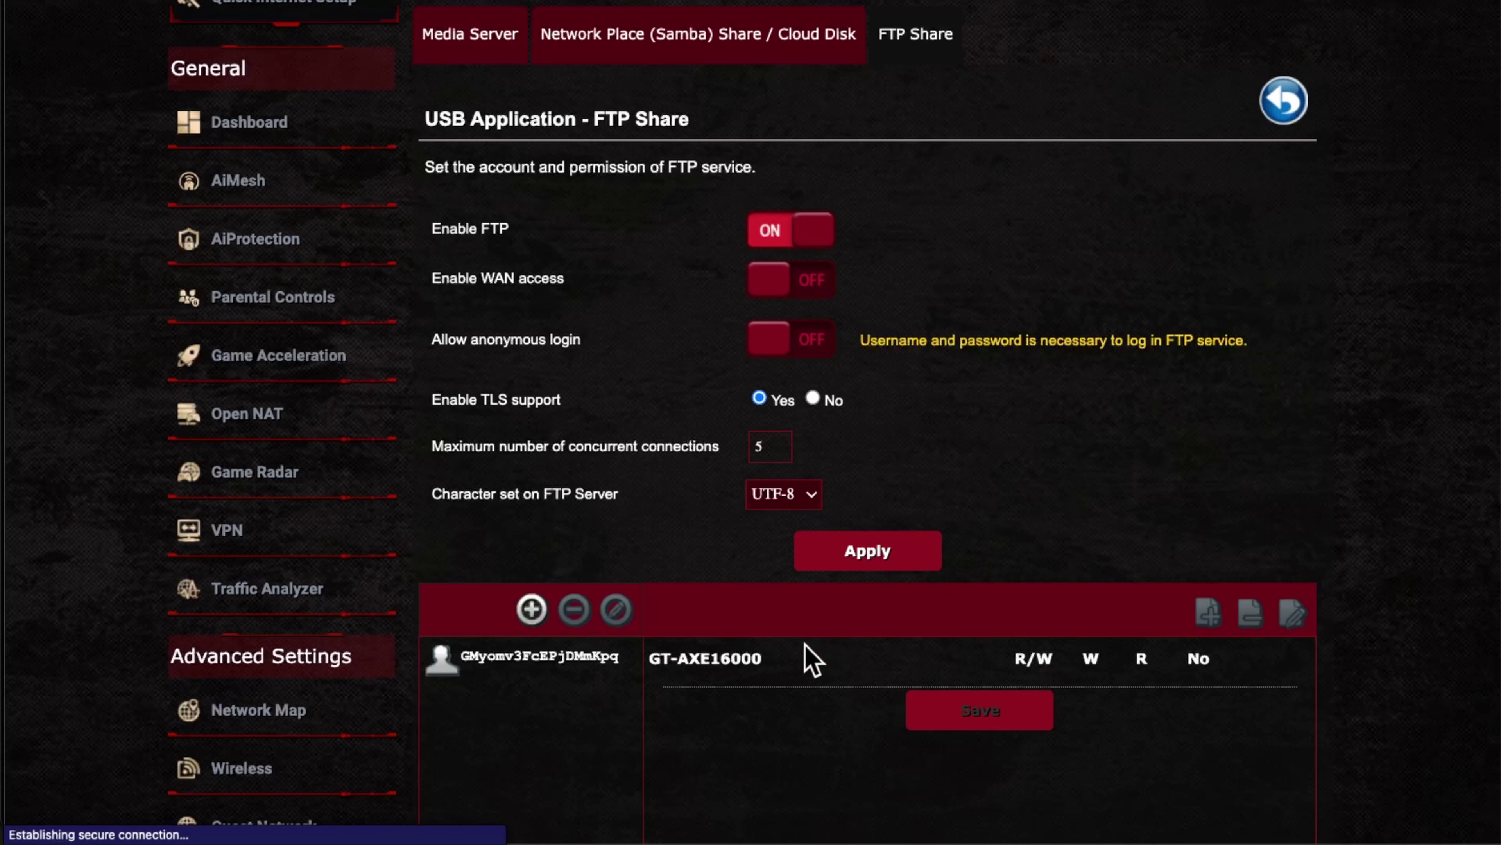
Step: Expand Kingston DataTraveler 3.0 and KINGSTON to show the Test folder with R/W access
scroll(812, 658, "down", 3)
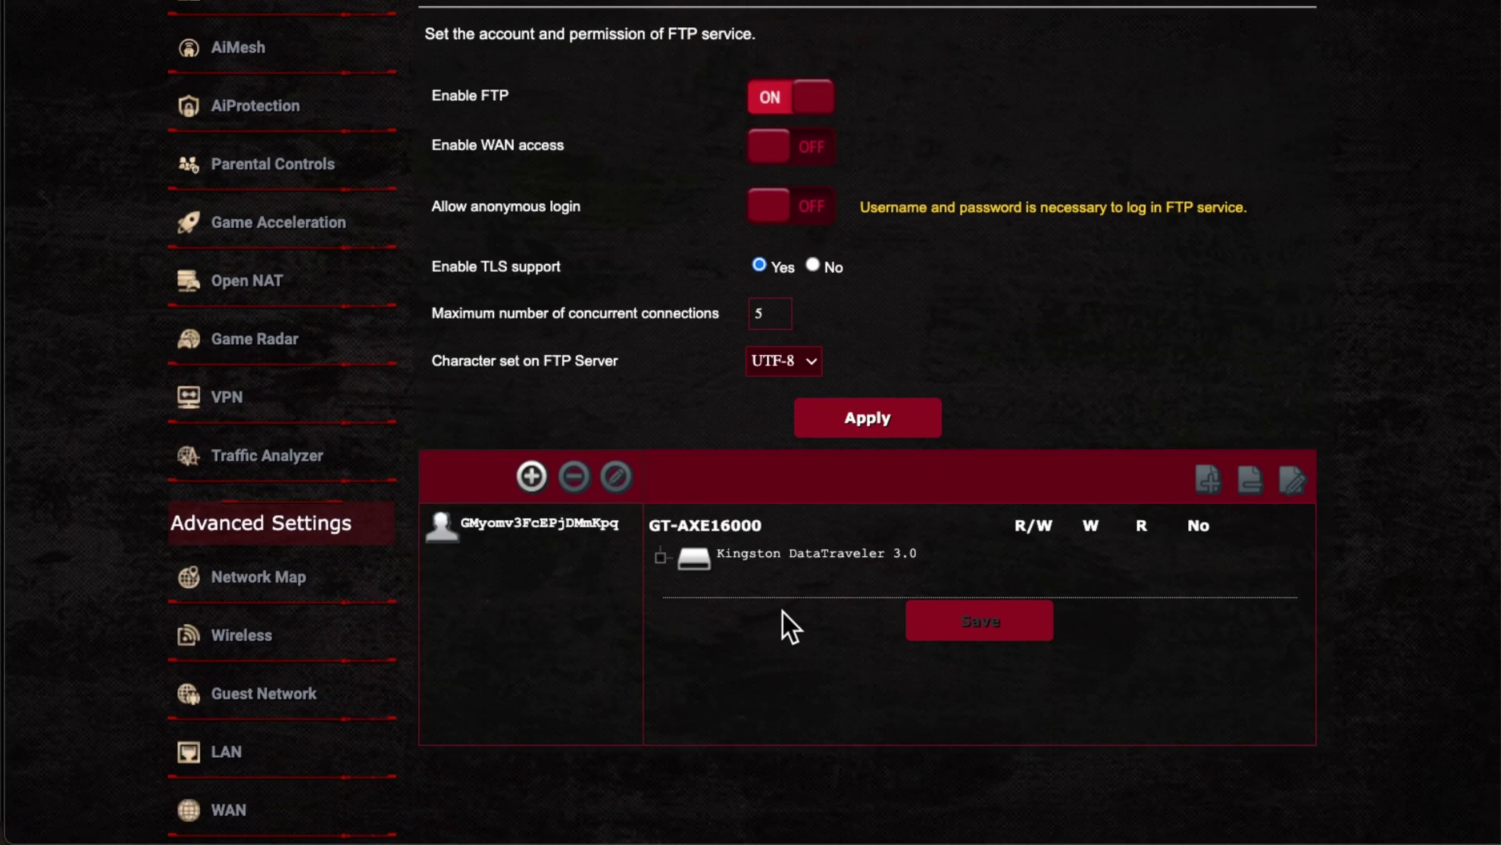
left_click(764, 555)
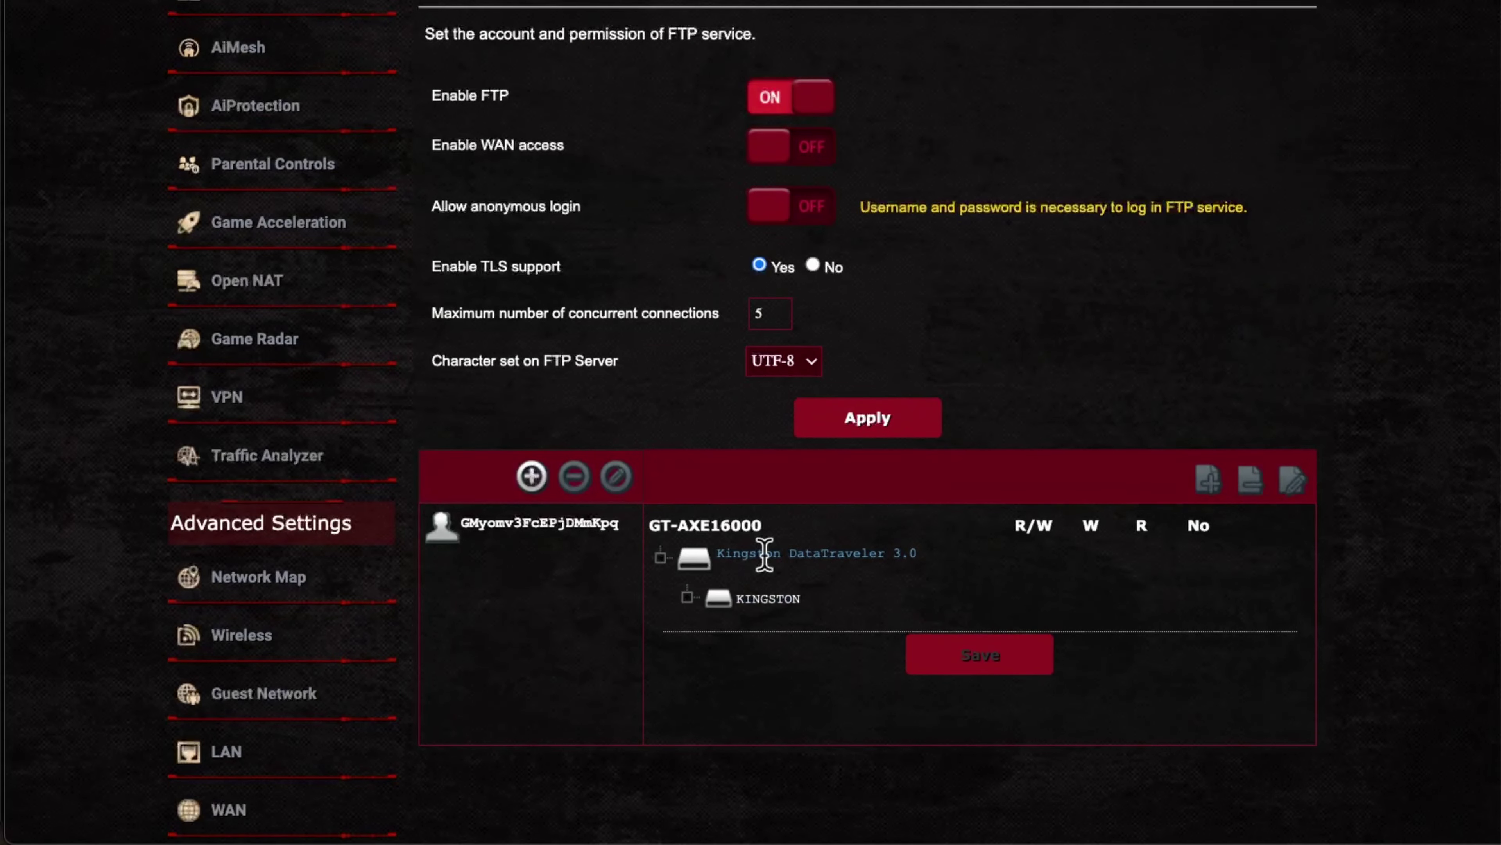
left_click(772, 599)
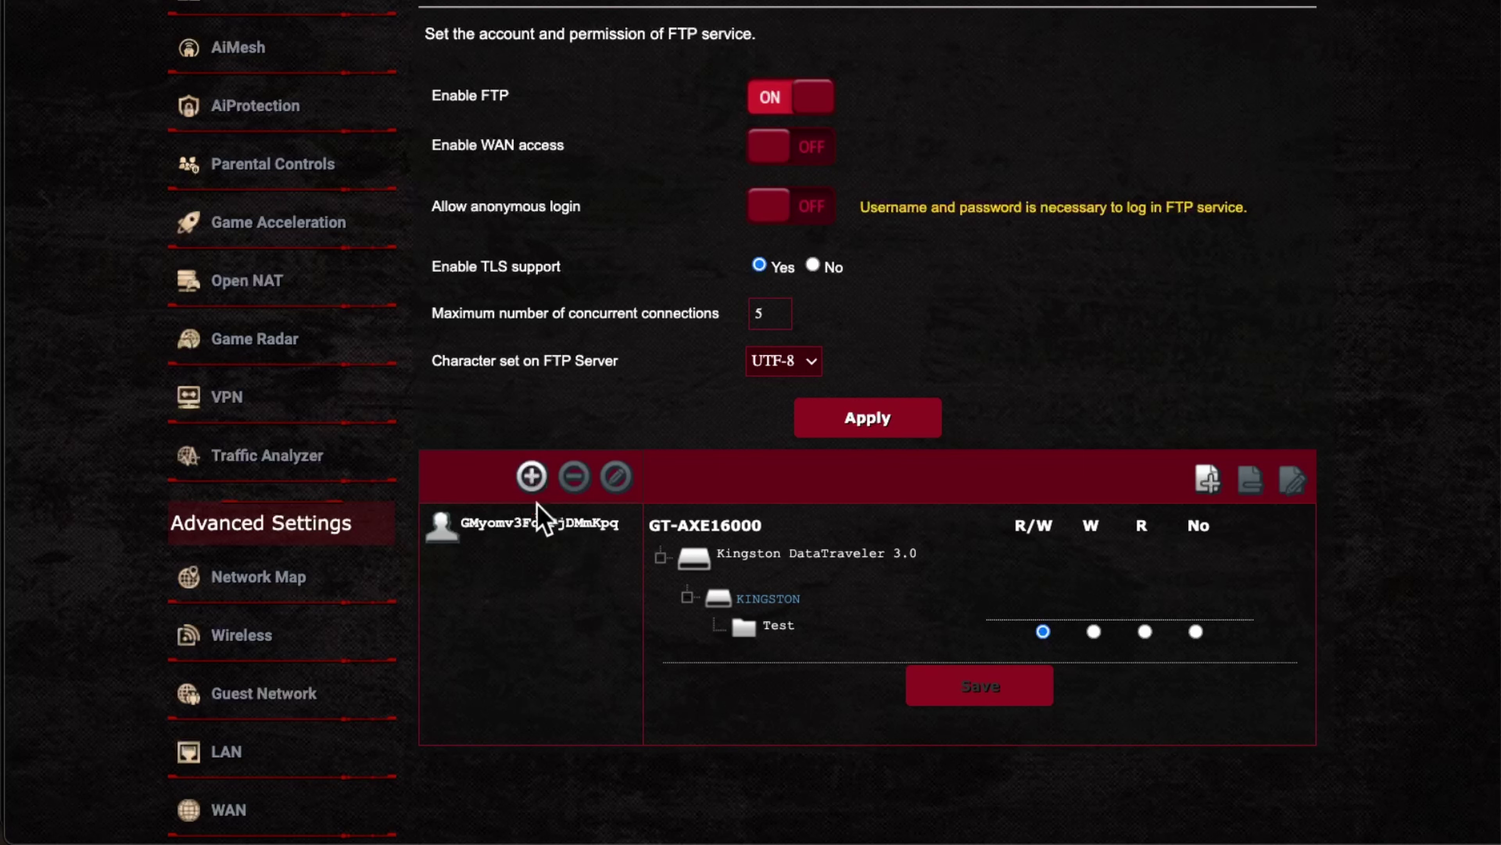
Step: Open the Add new account form, then close it without adding an FTP account
left_click(532, 475)
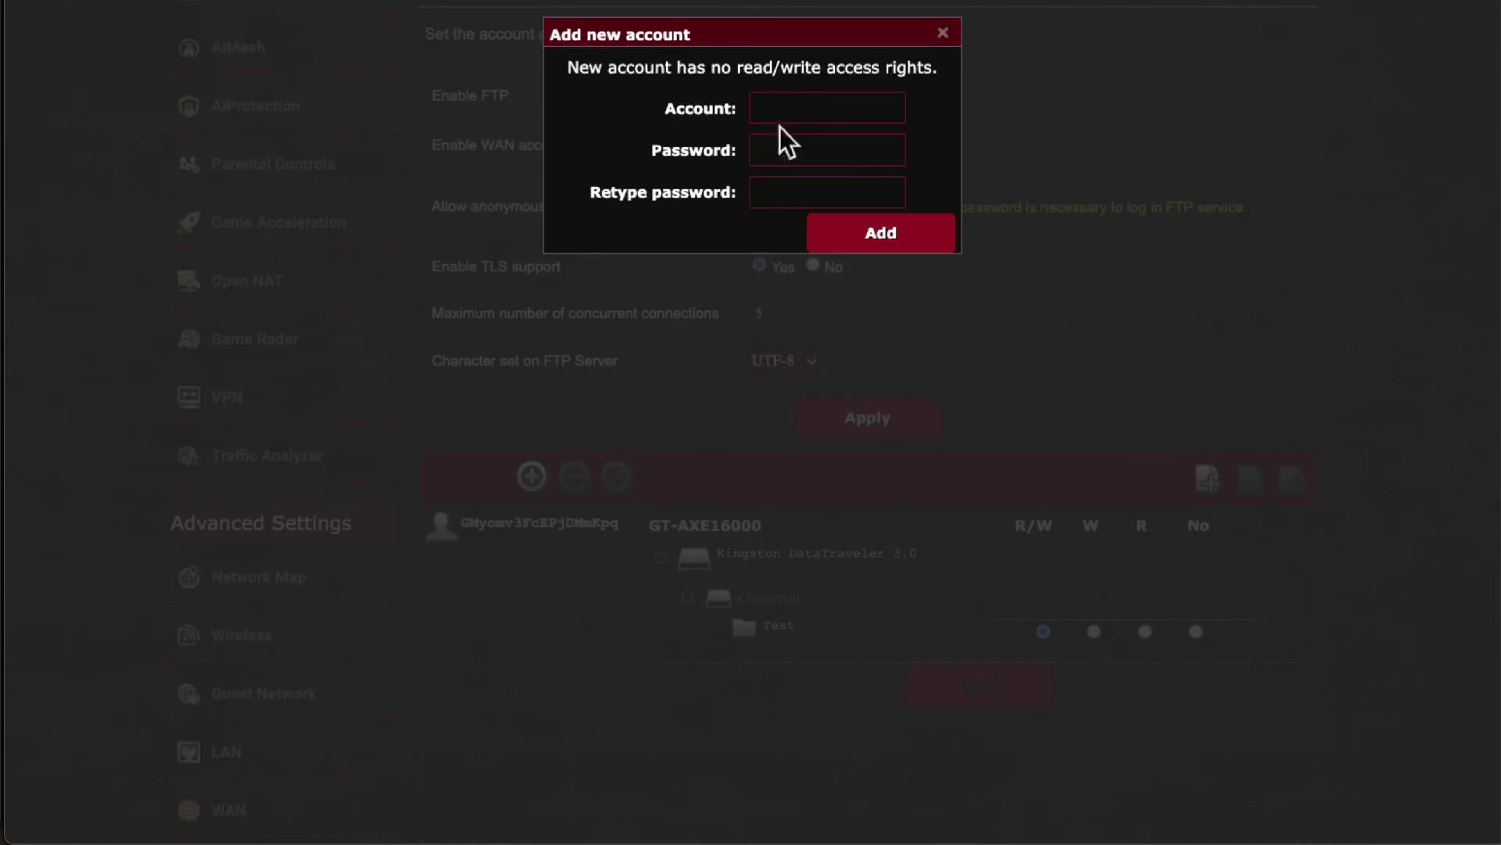
left_click(782, 113)
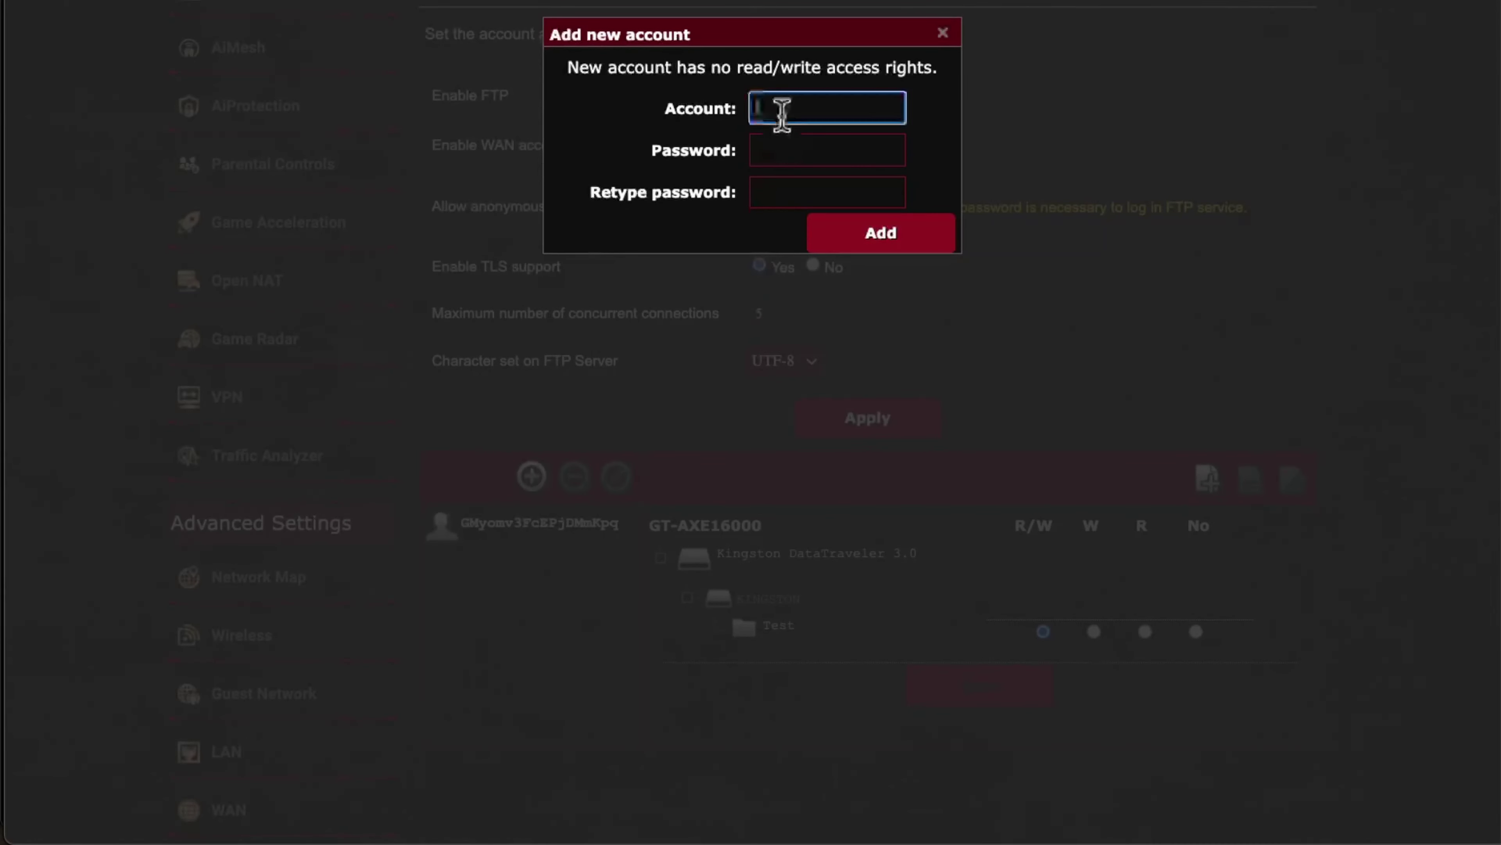
left_click(649, 127)
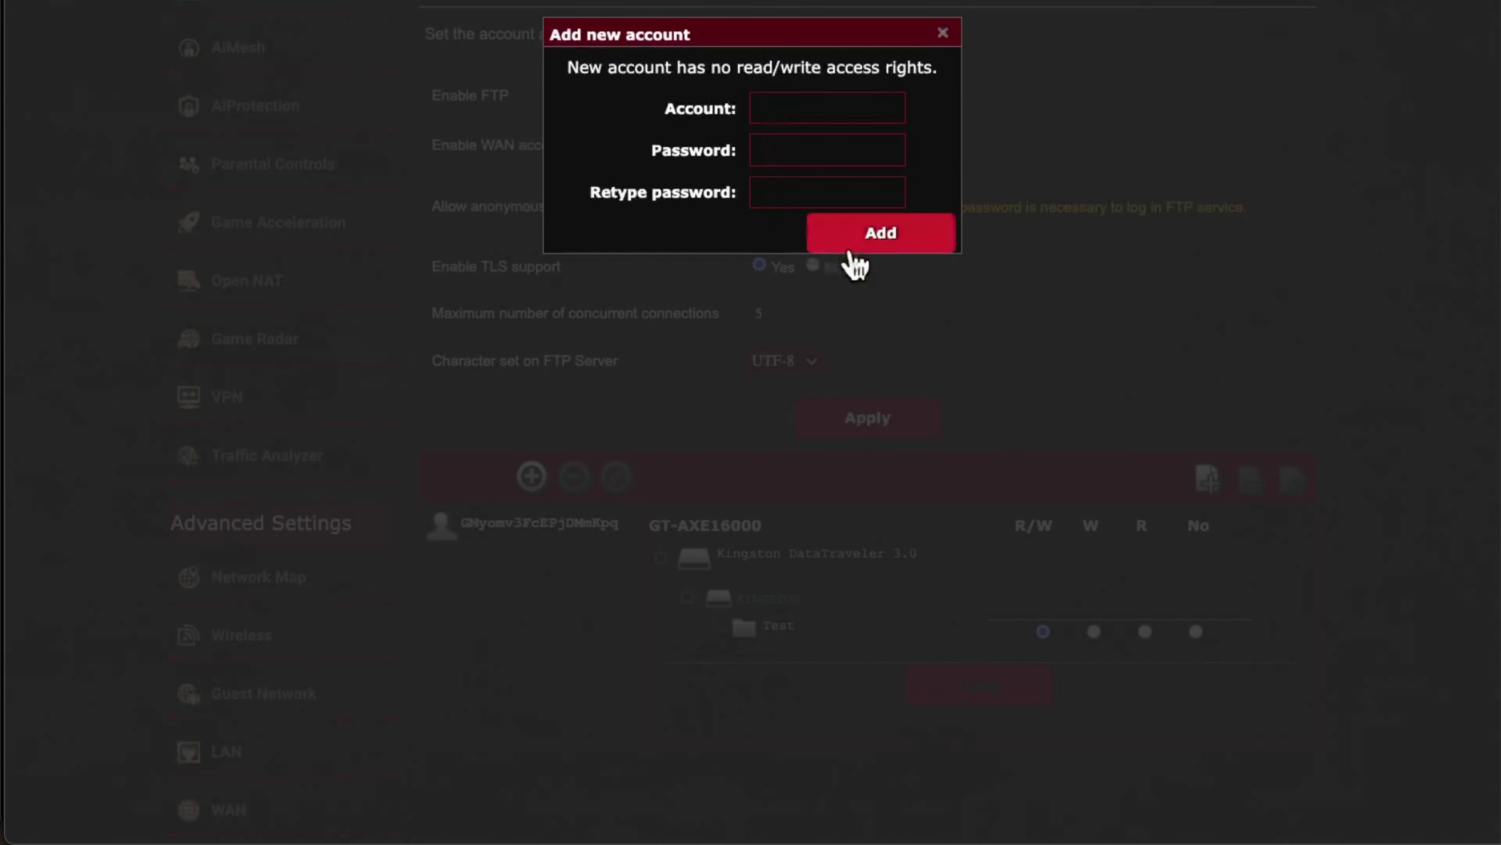
left_click(943, 33)
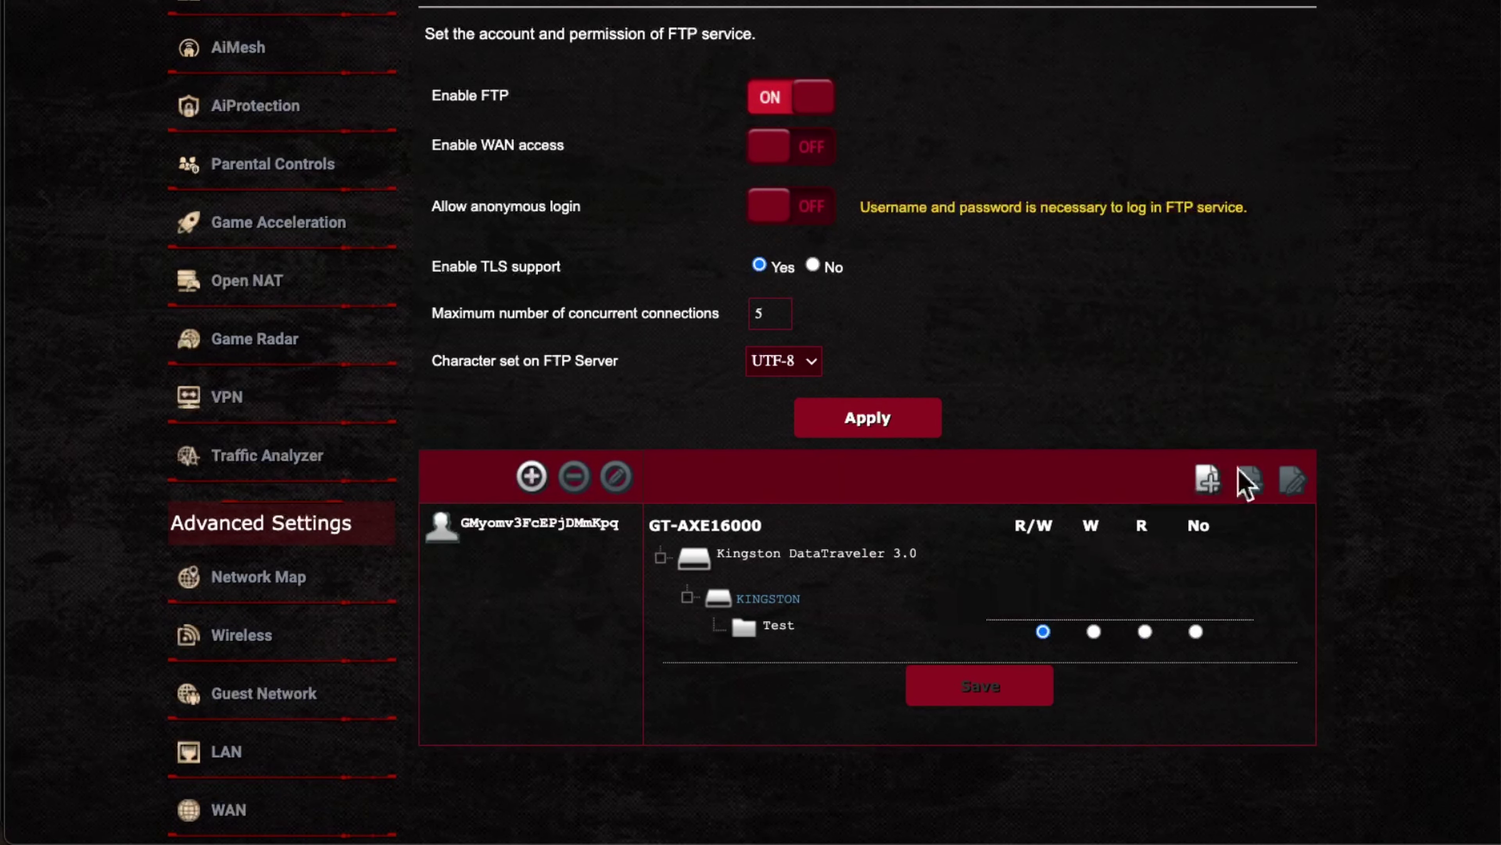
Step: Create a new folder named 'Test 2' inside KINGSTON
left_click(1208, 484)
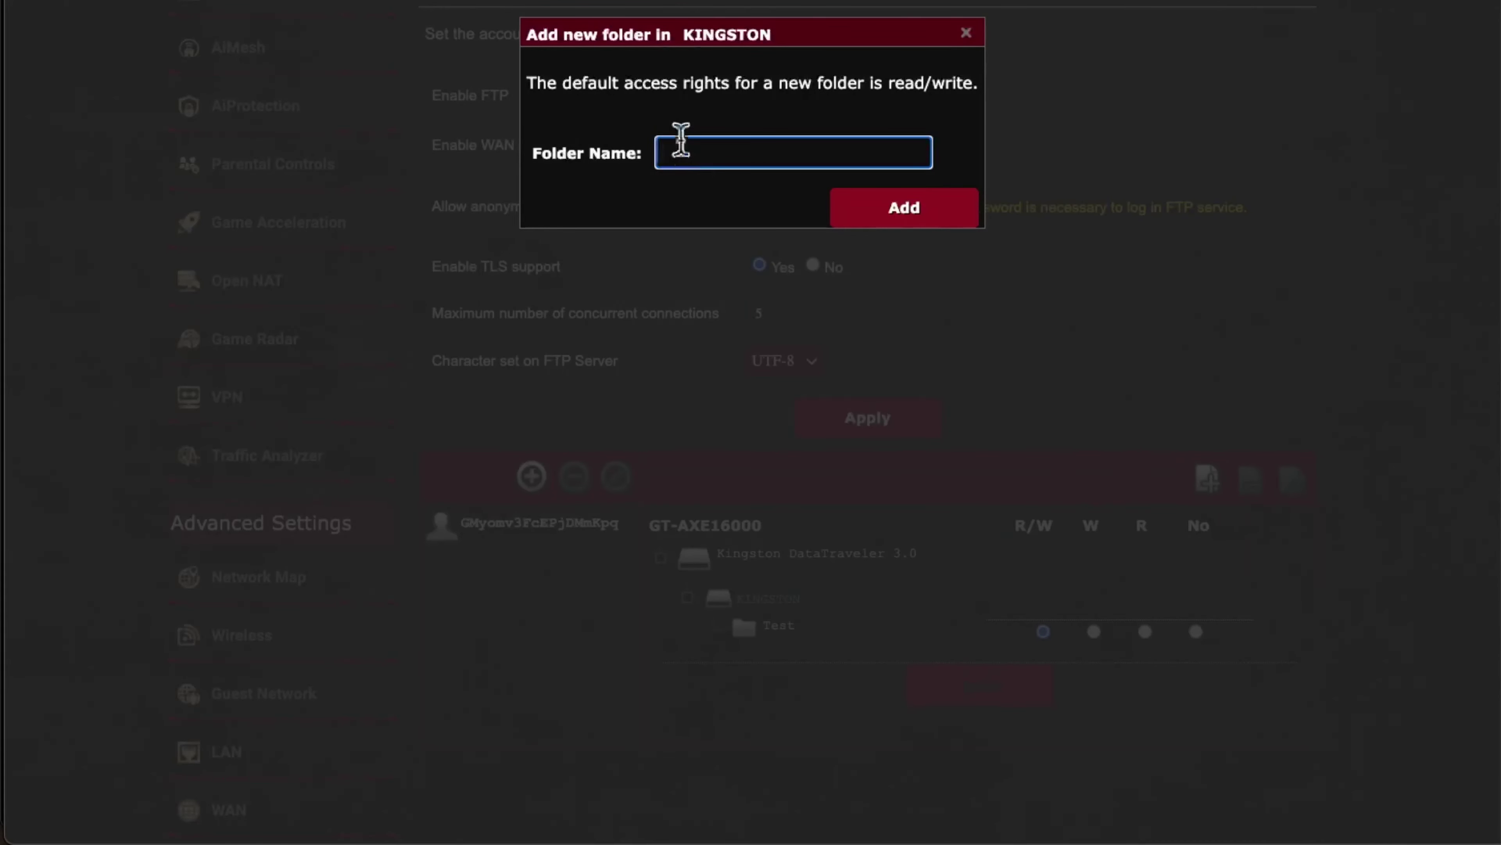
type("Test 2")
left_click(862, 204)
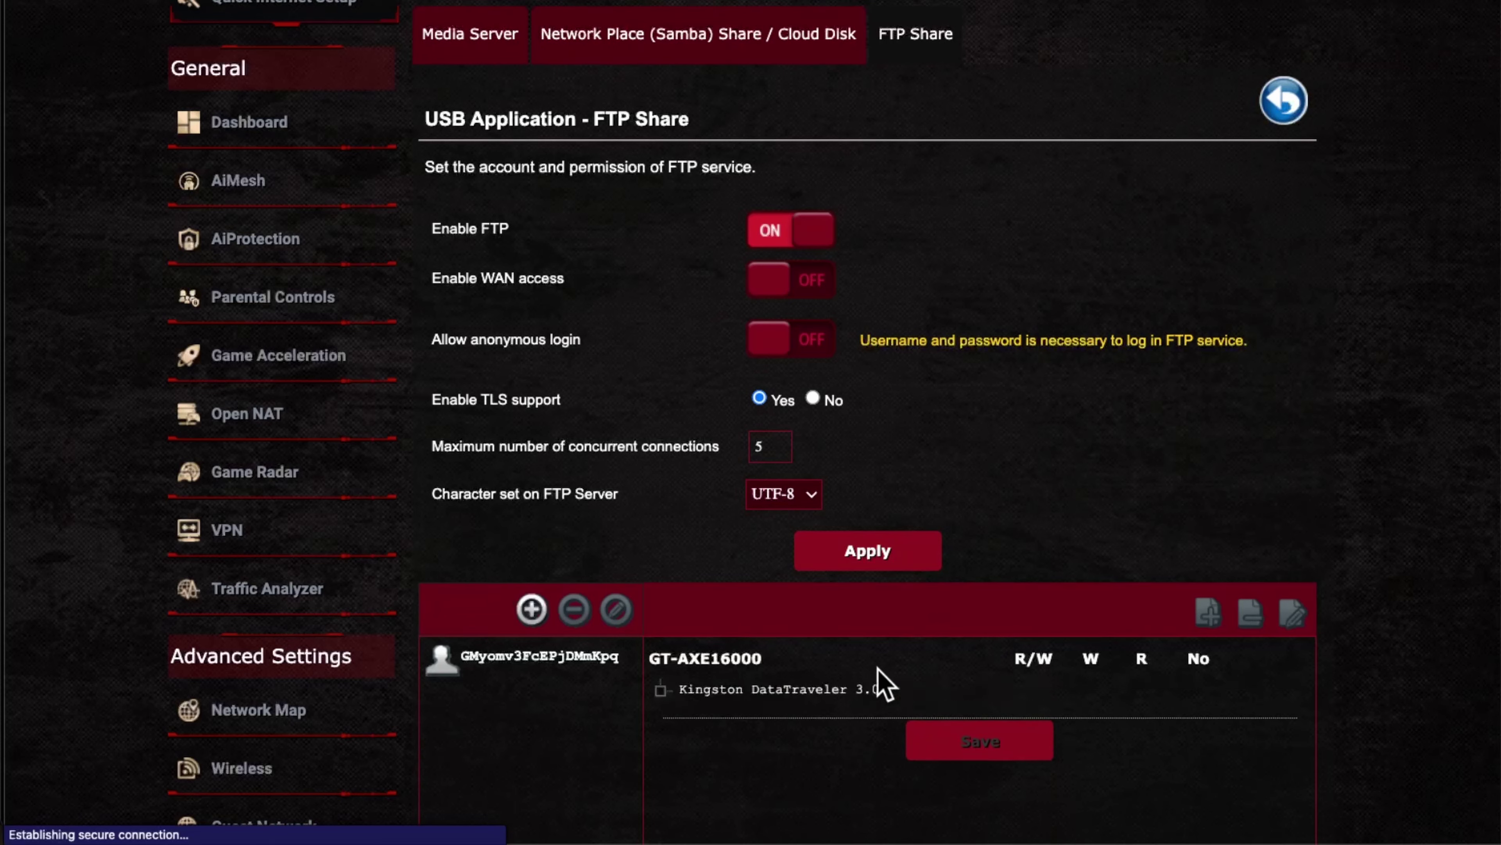
Step: Expand Kingston DataTraveler 3.0 > KINGSTON, set the Test folder to R (read-only), and save
scroll(881, 683, "down", 3)
left_click(790, 550)
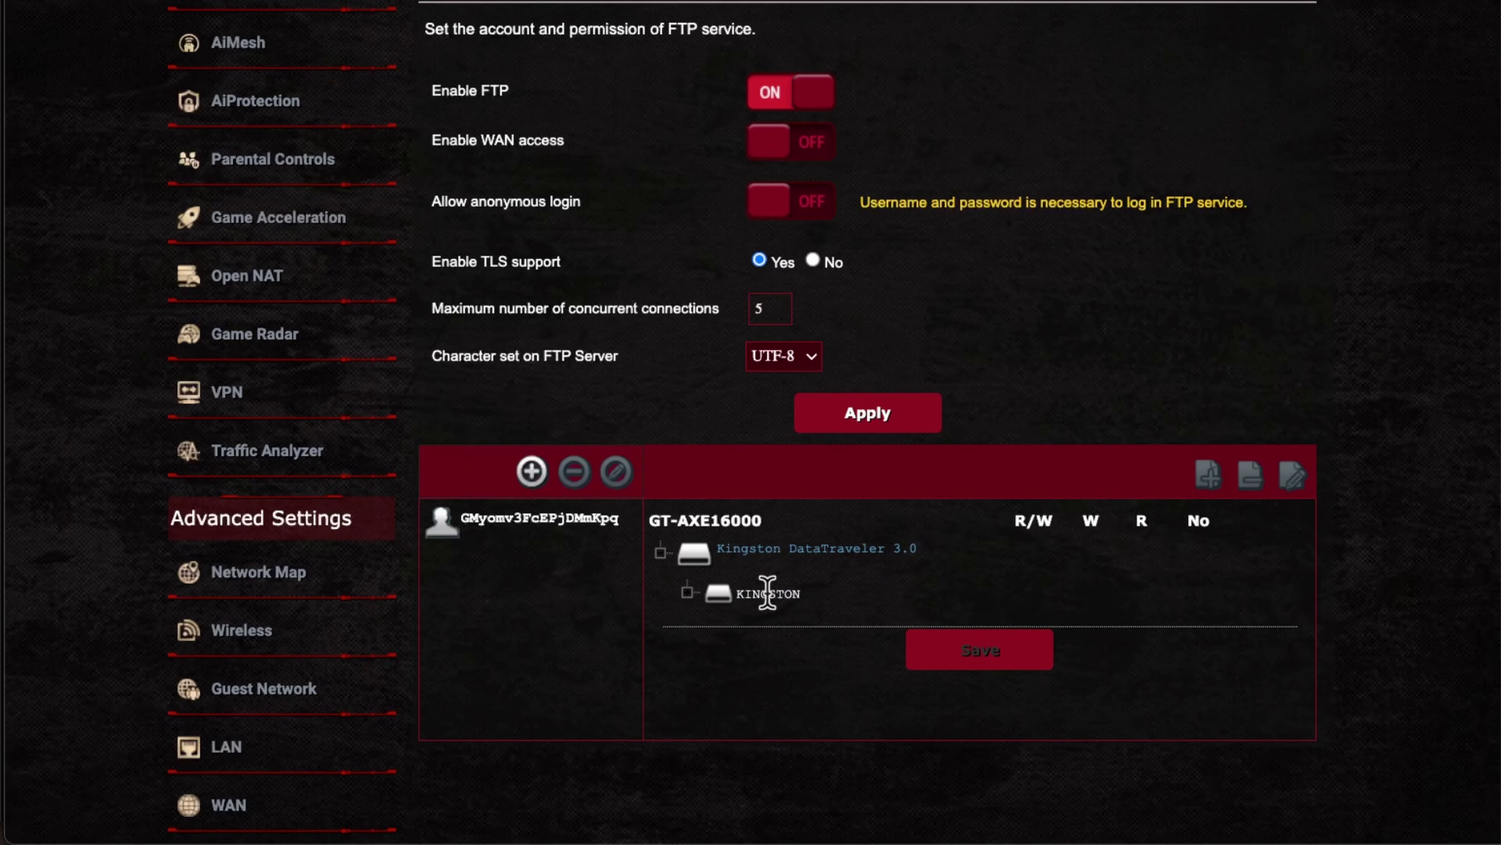
left_click(765, 593)
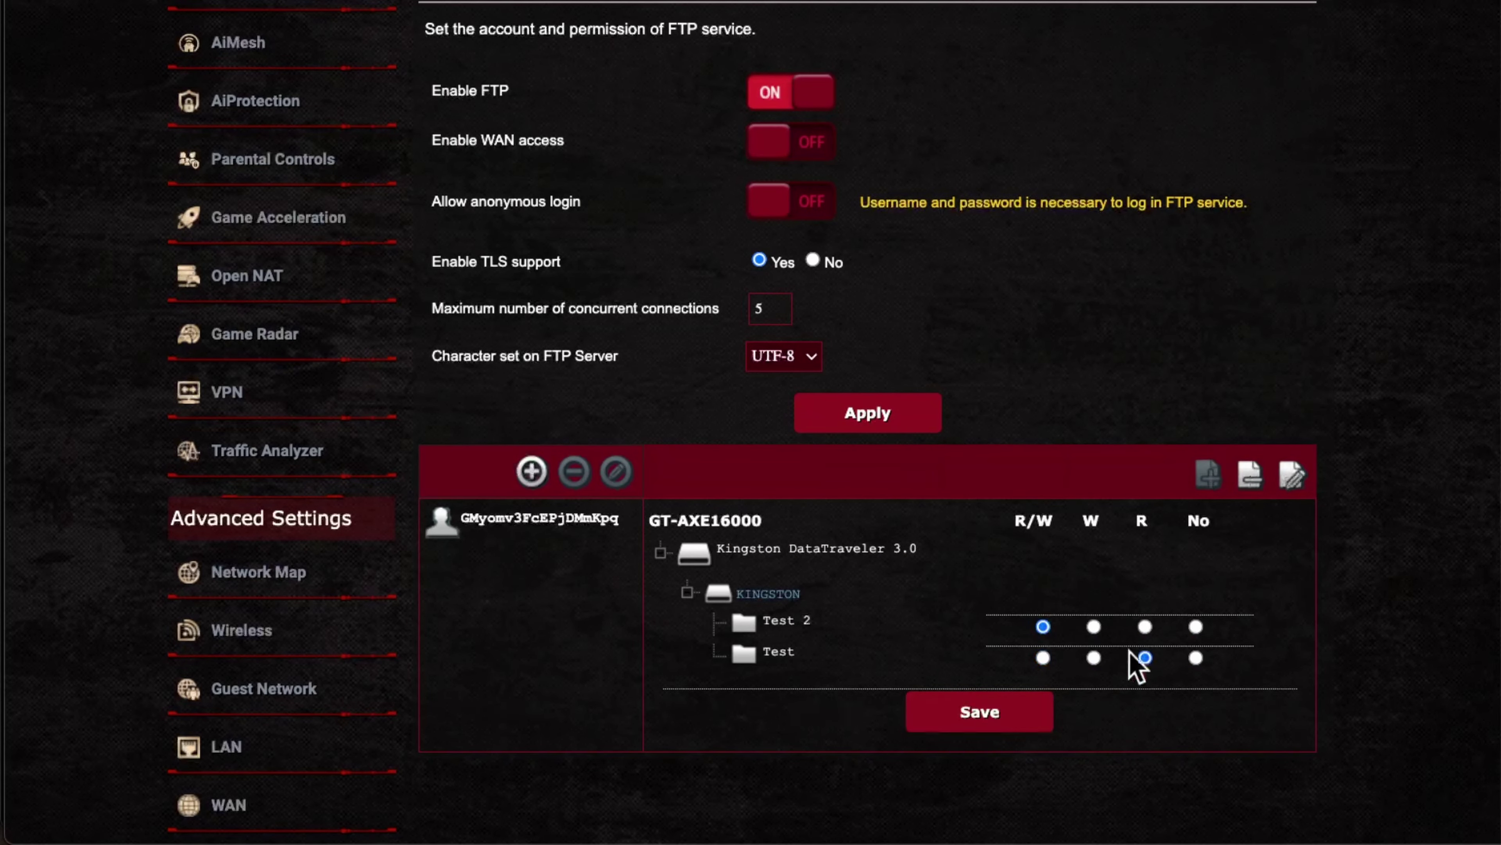
left_click(1145, 657)
left_click(964, 710)
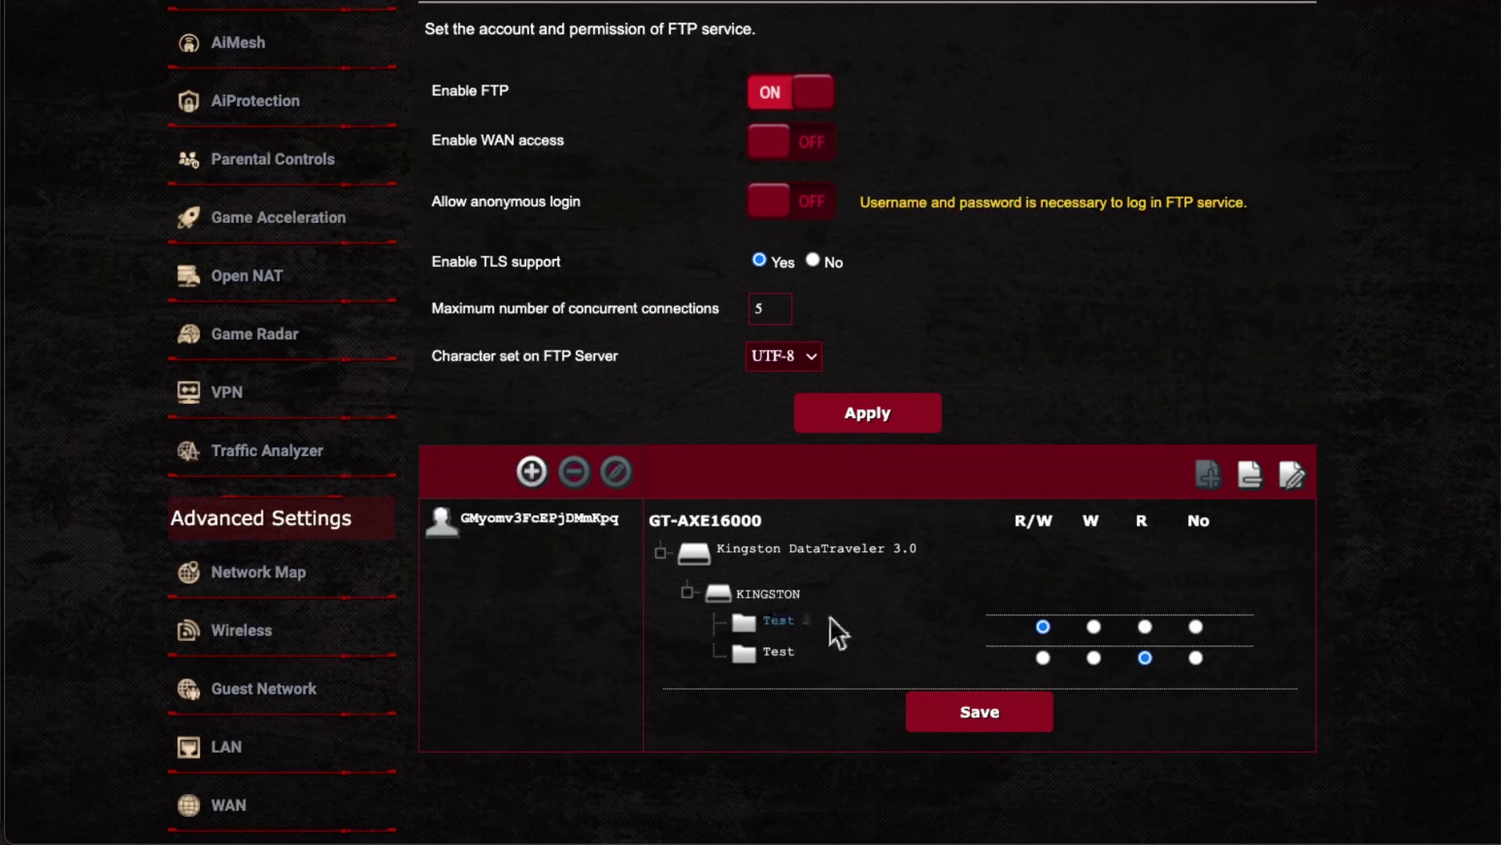
left_click(1254, 486)
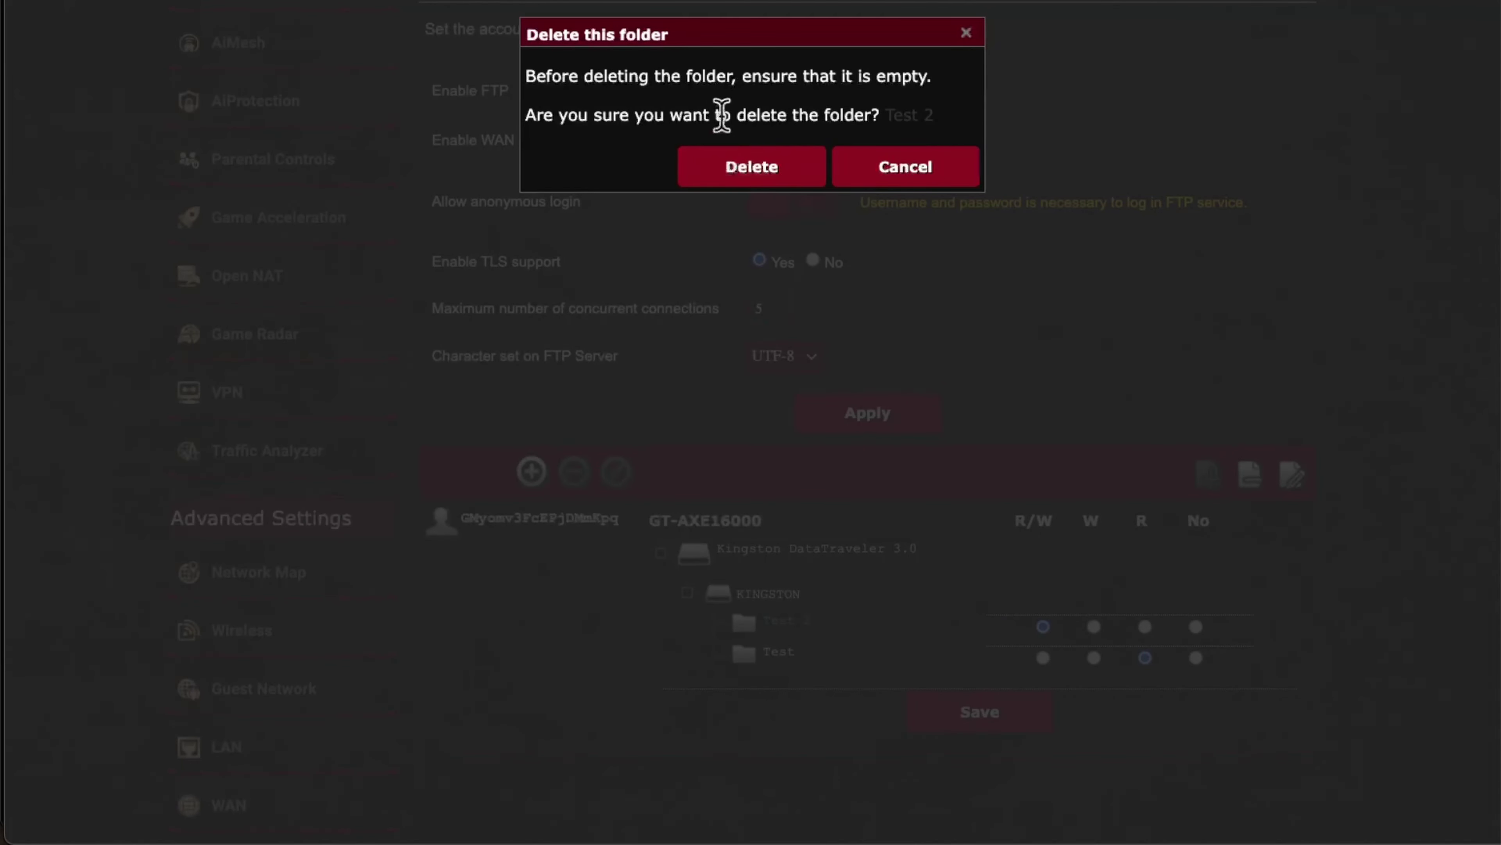
left_click(895, 178)
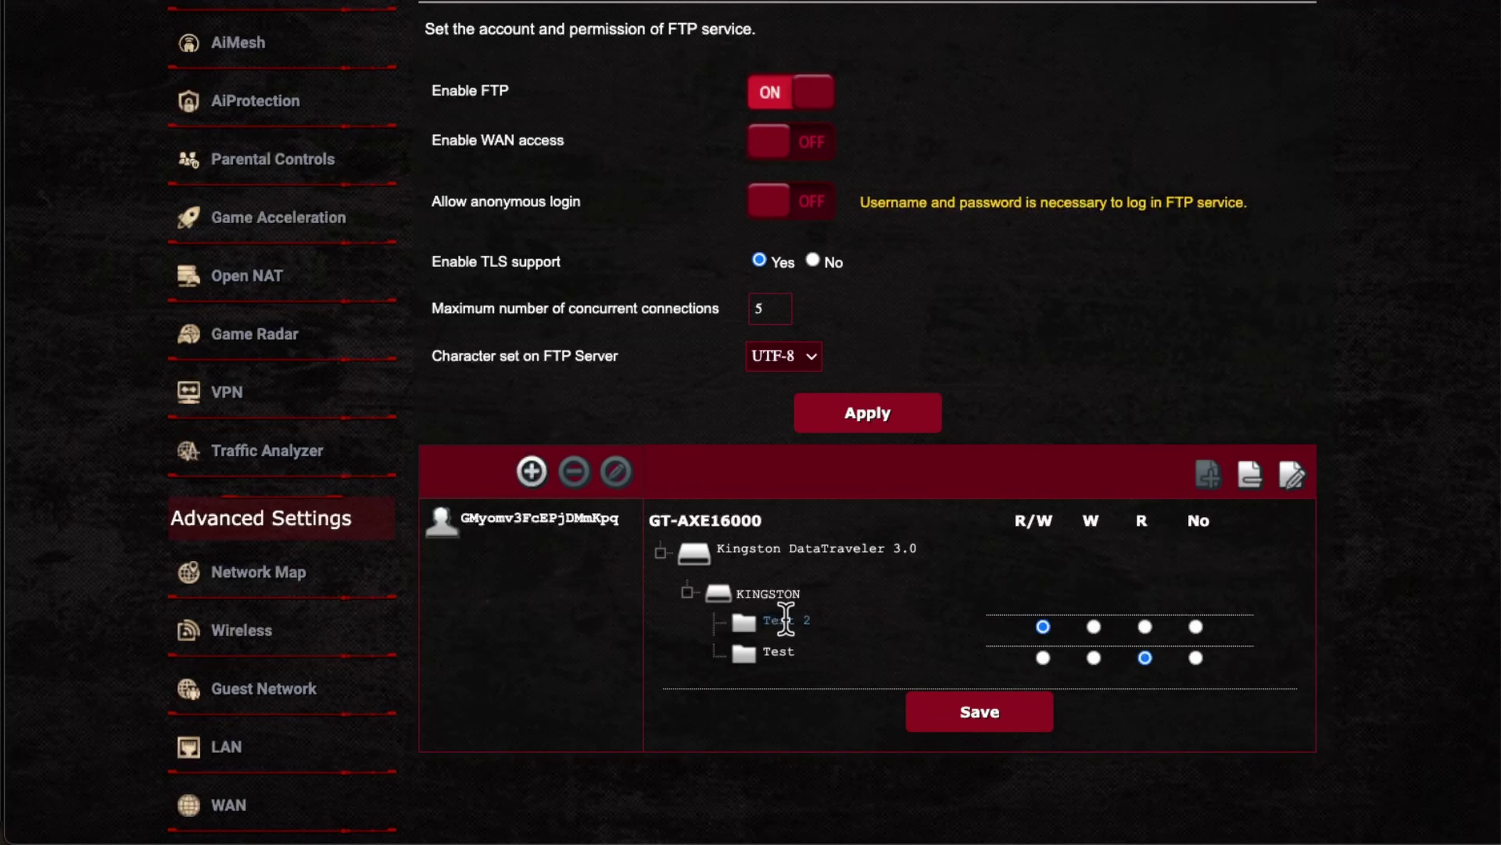
left_click(1296, 488)
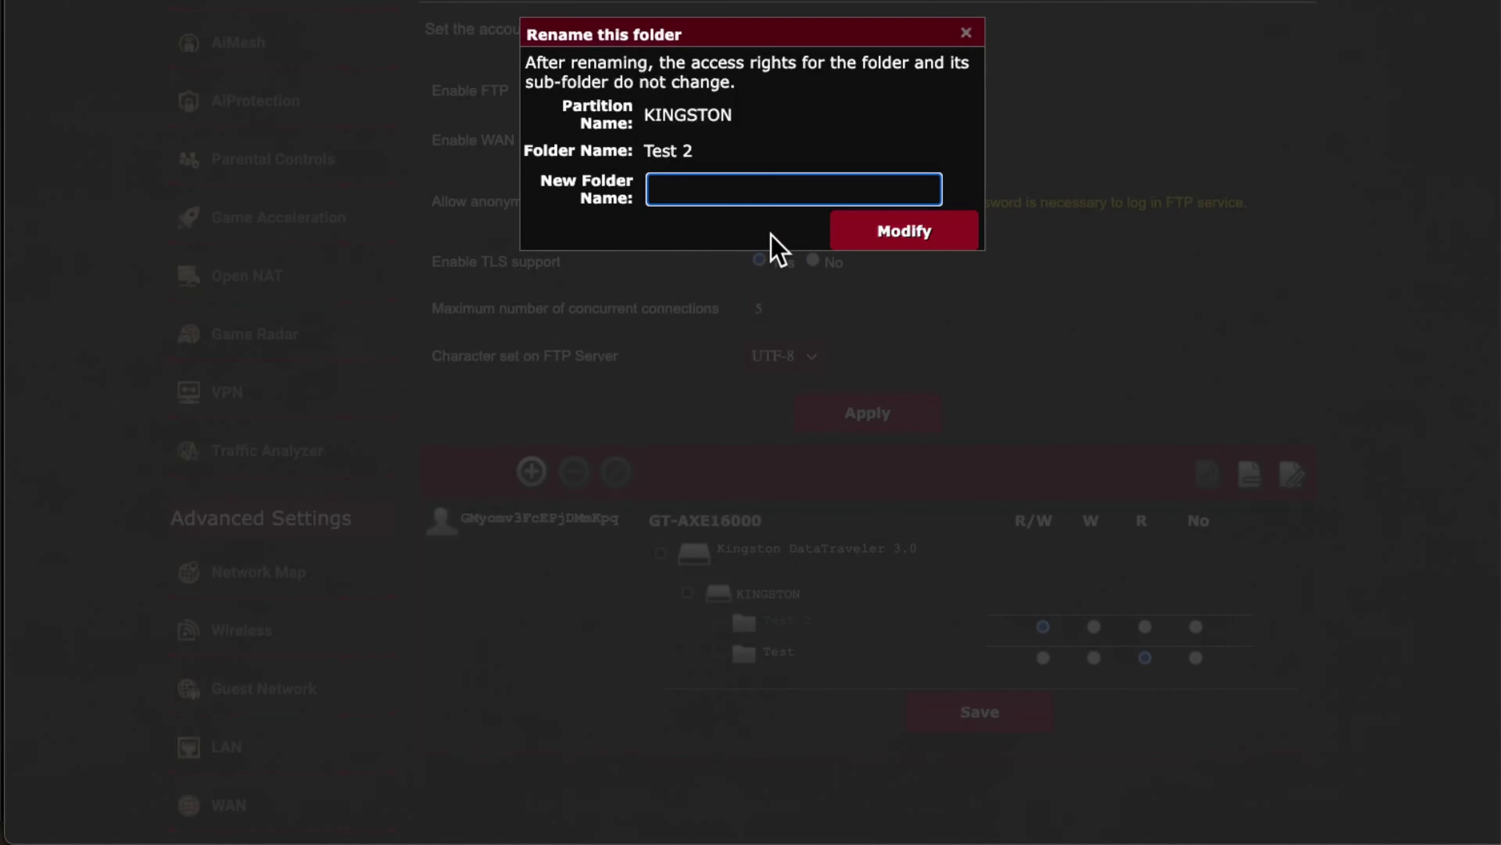
left_click(967, 34)
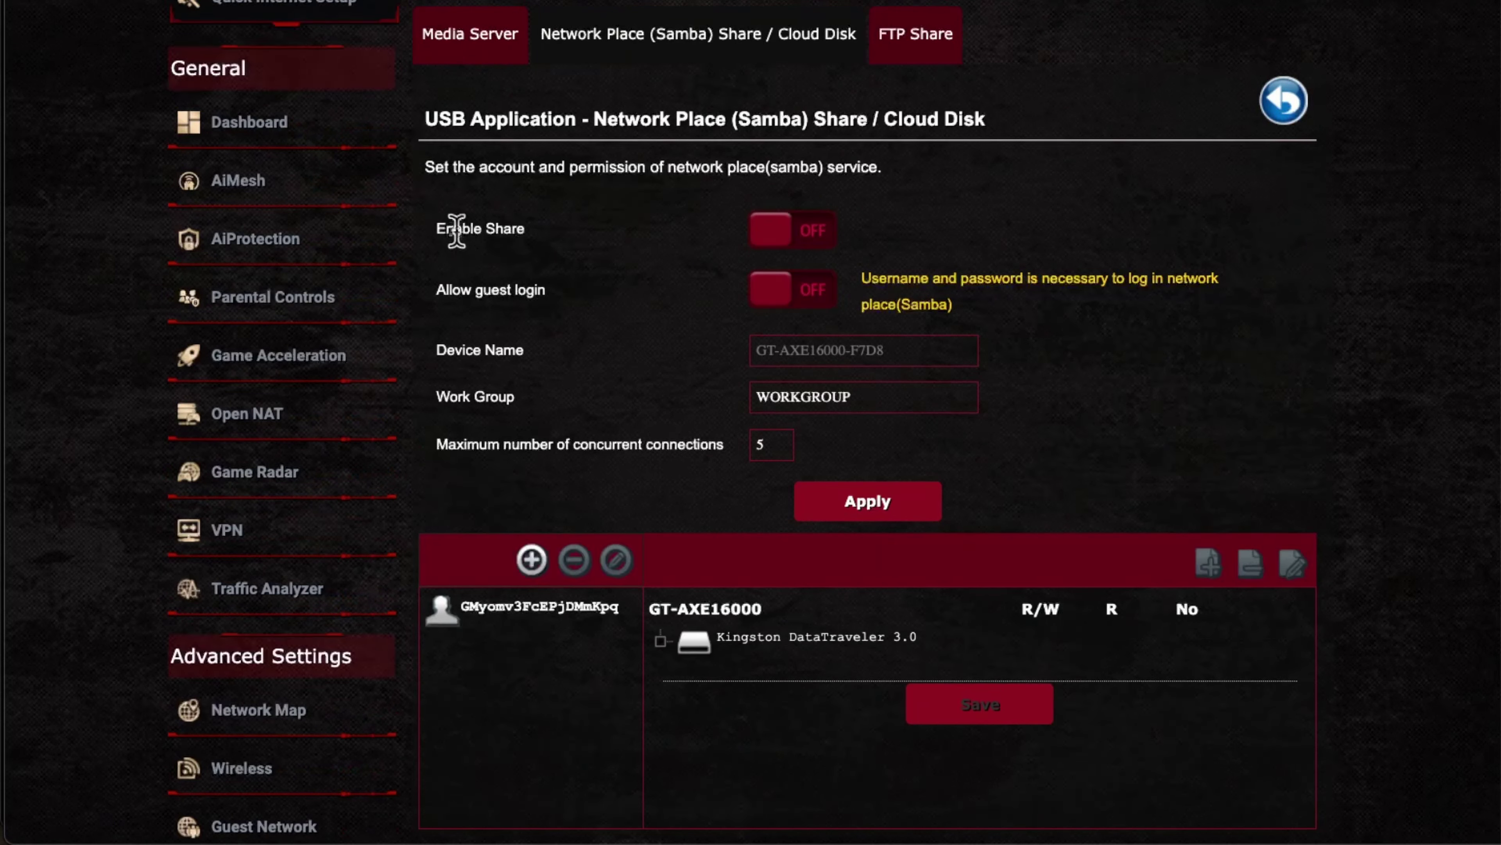
scroll(657, 208, "down", 1)
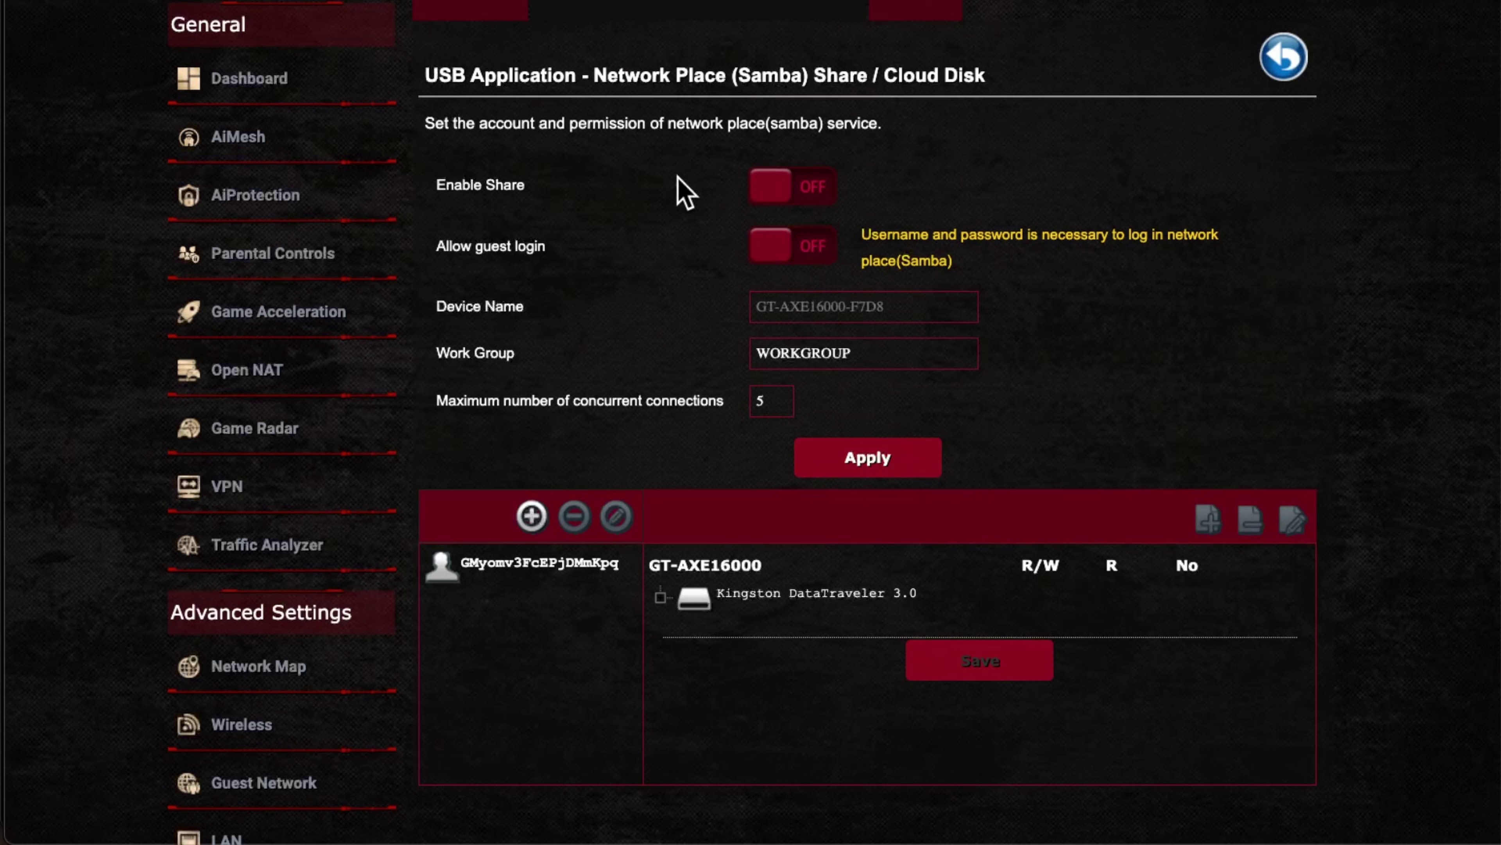
left_click(933, 8)
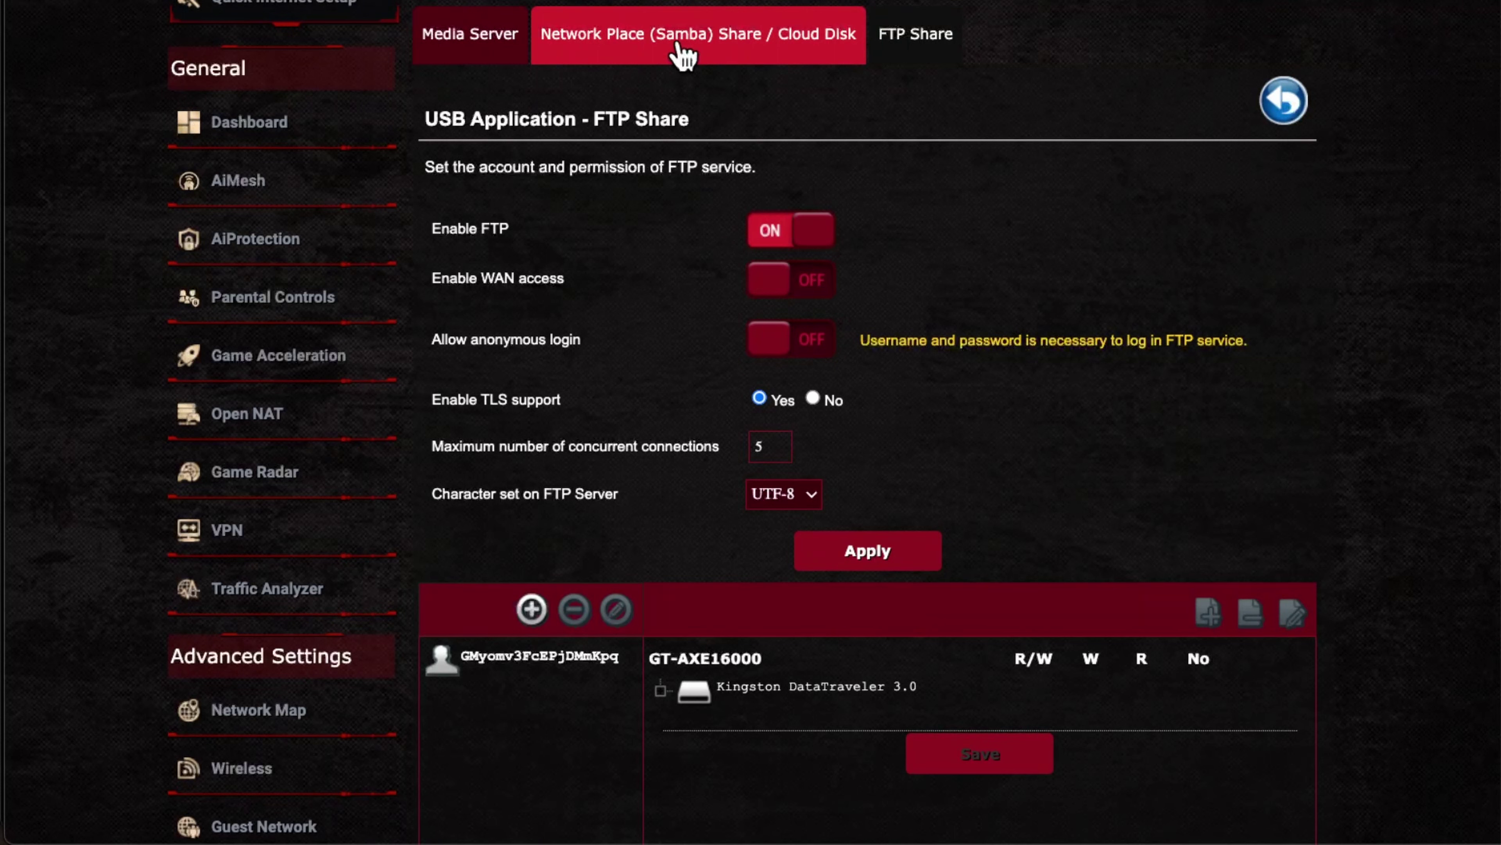
Step: Switch Enable FTP from ON to OFF on the FTP Share page
left_click(789, 231)
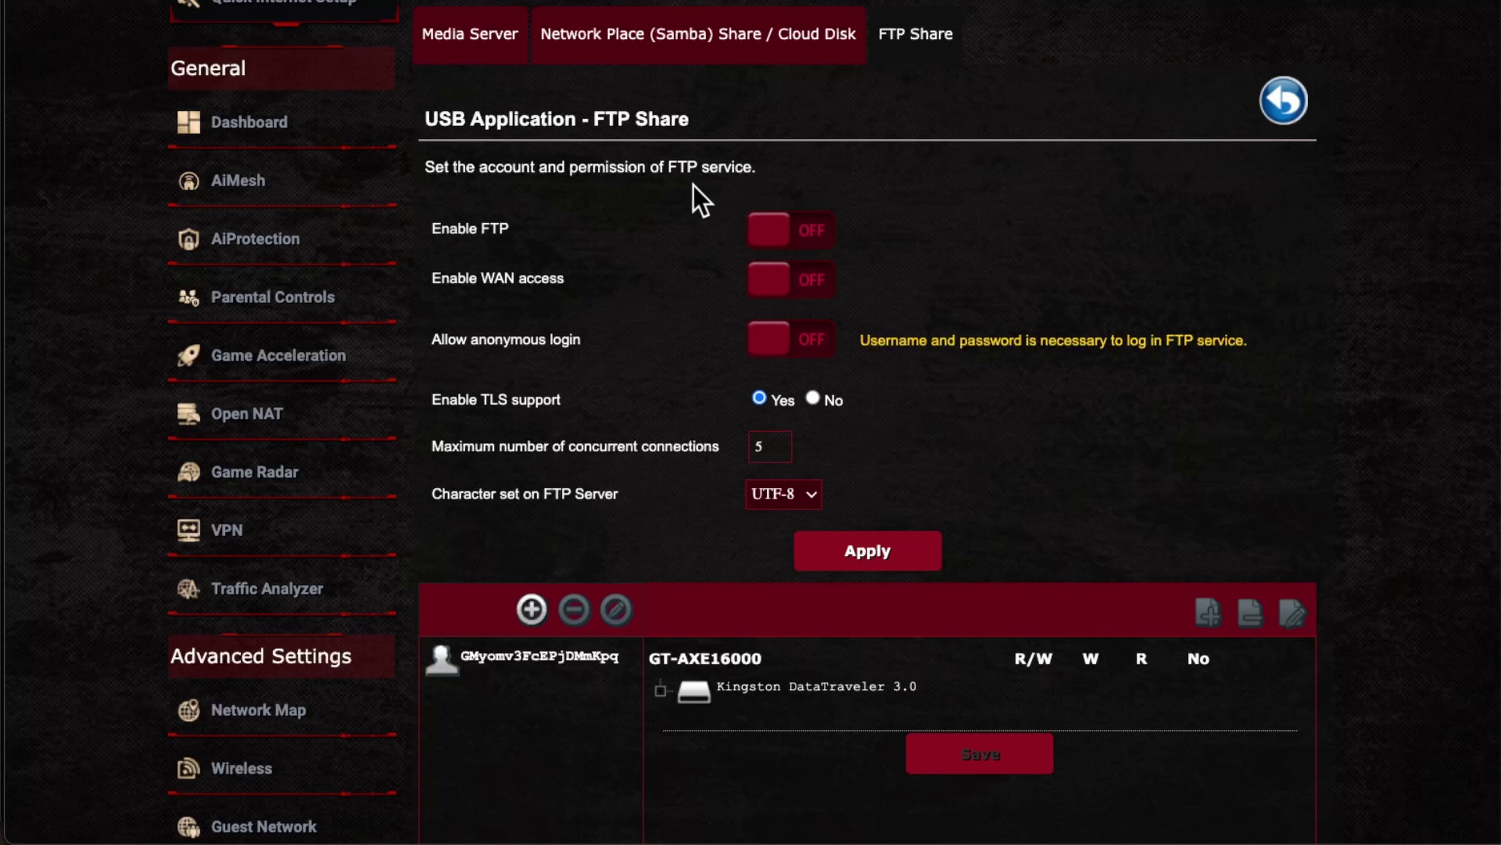
Step: Open the Network Place (Samba) Share tab, turn Enable Share ON, and view the maximum connections help
left_click(730, 53)
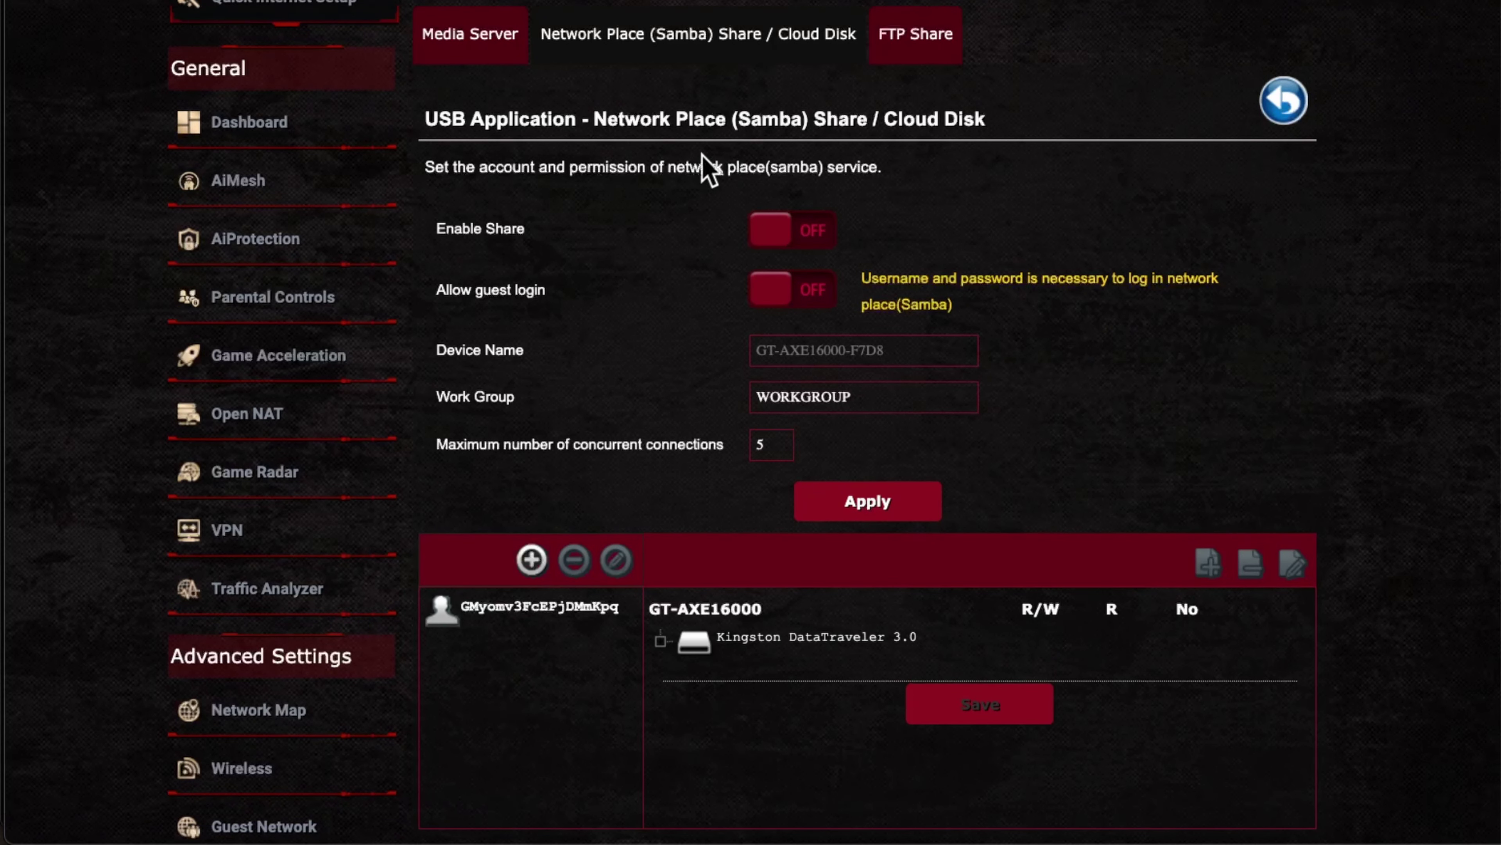
left_click(811, 240)
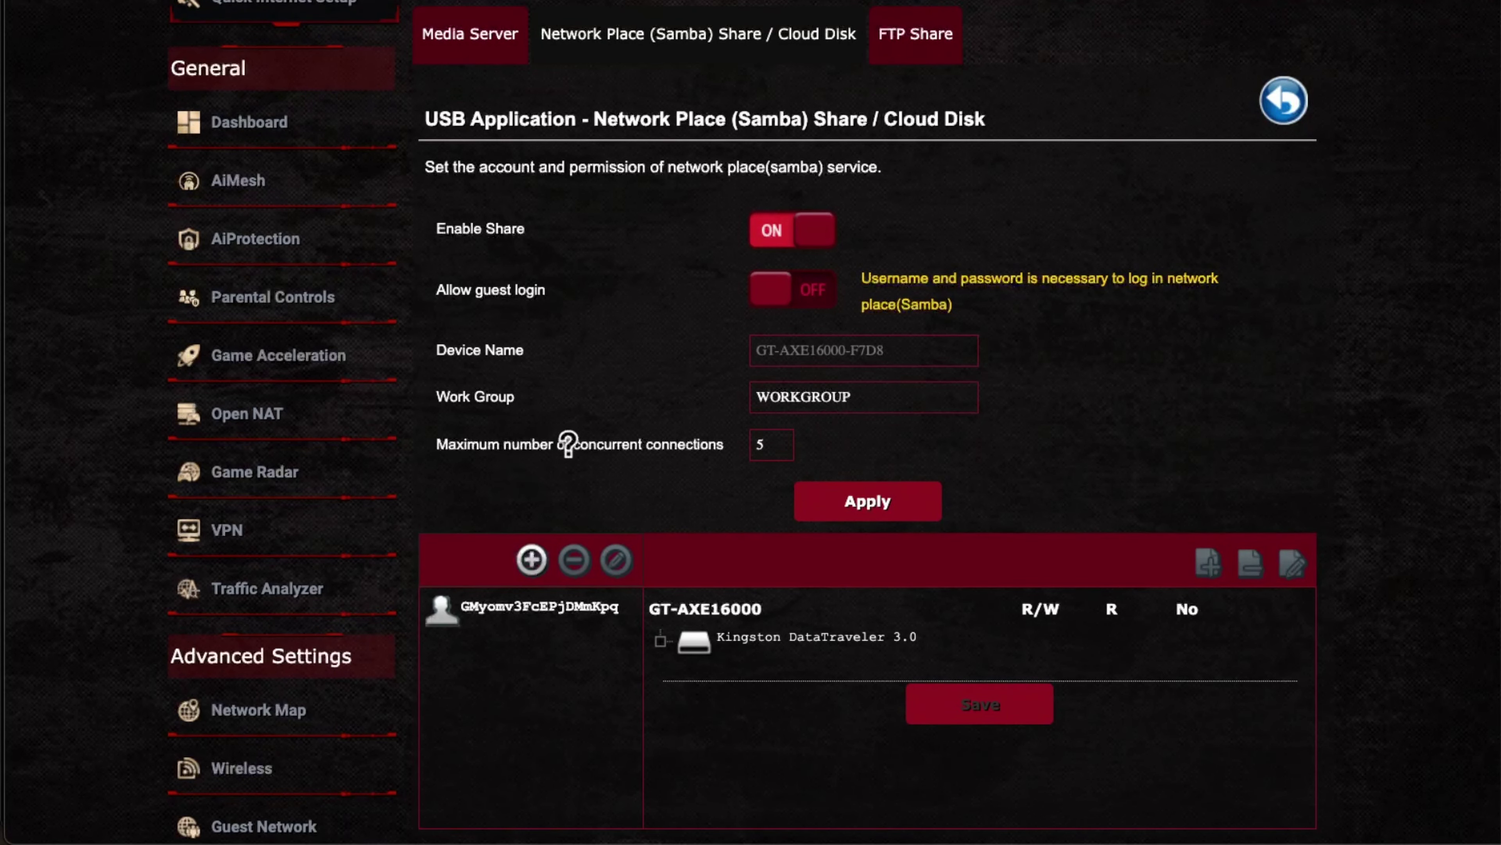
left_click(663, 447)
left_click(768, 447)
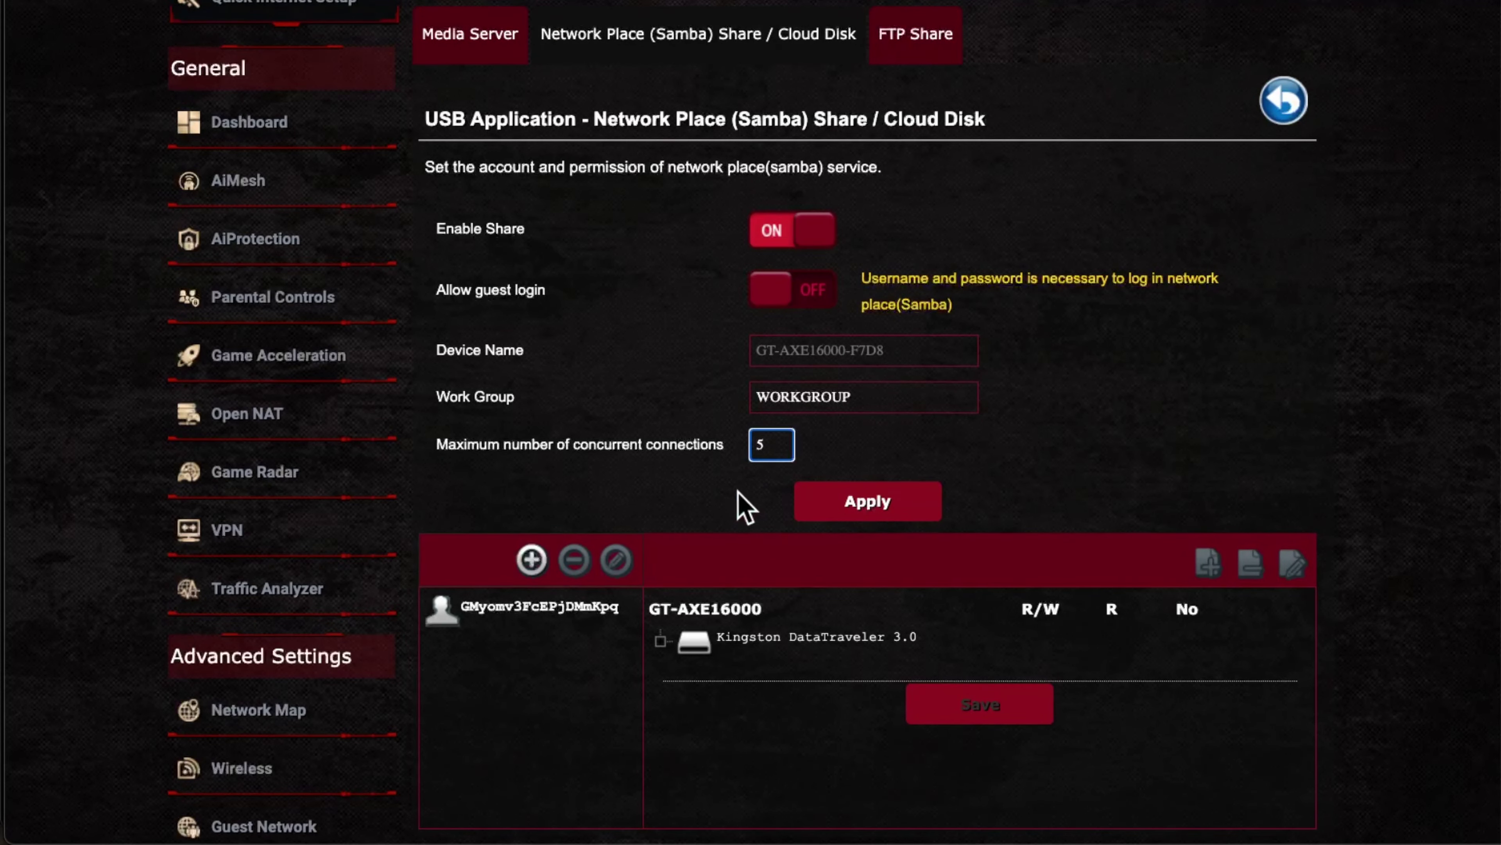
left_click(744, 507)
Step: Expand Kingston DataTraveler 3.0 and KINGSTON to list Test 2 and Test with R/W access
left_click(749, 635)
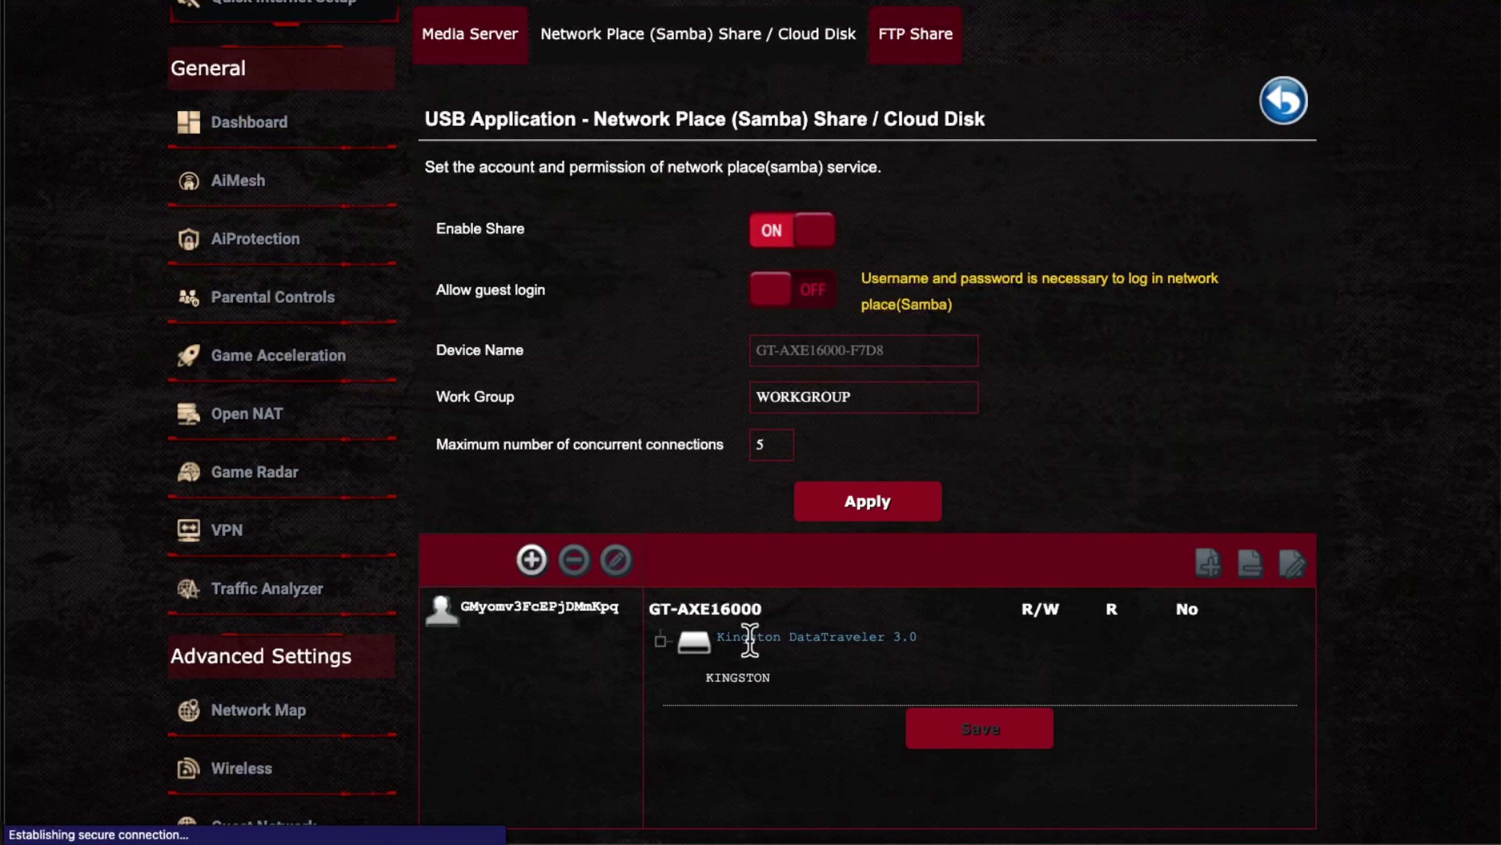
left_click(761, 687)
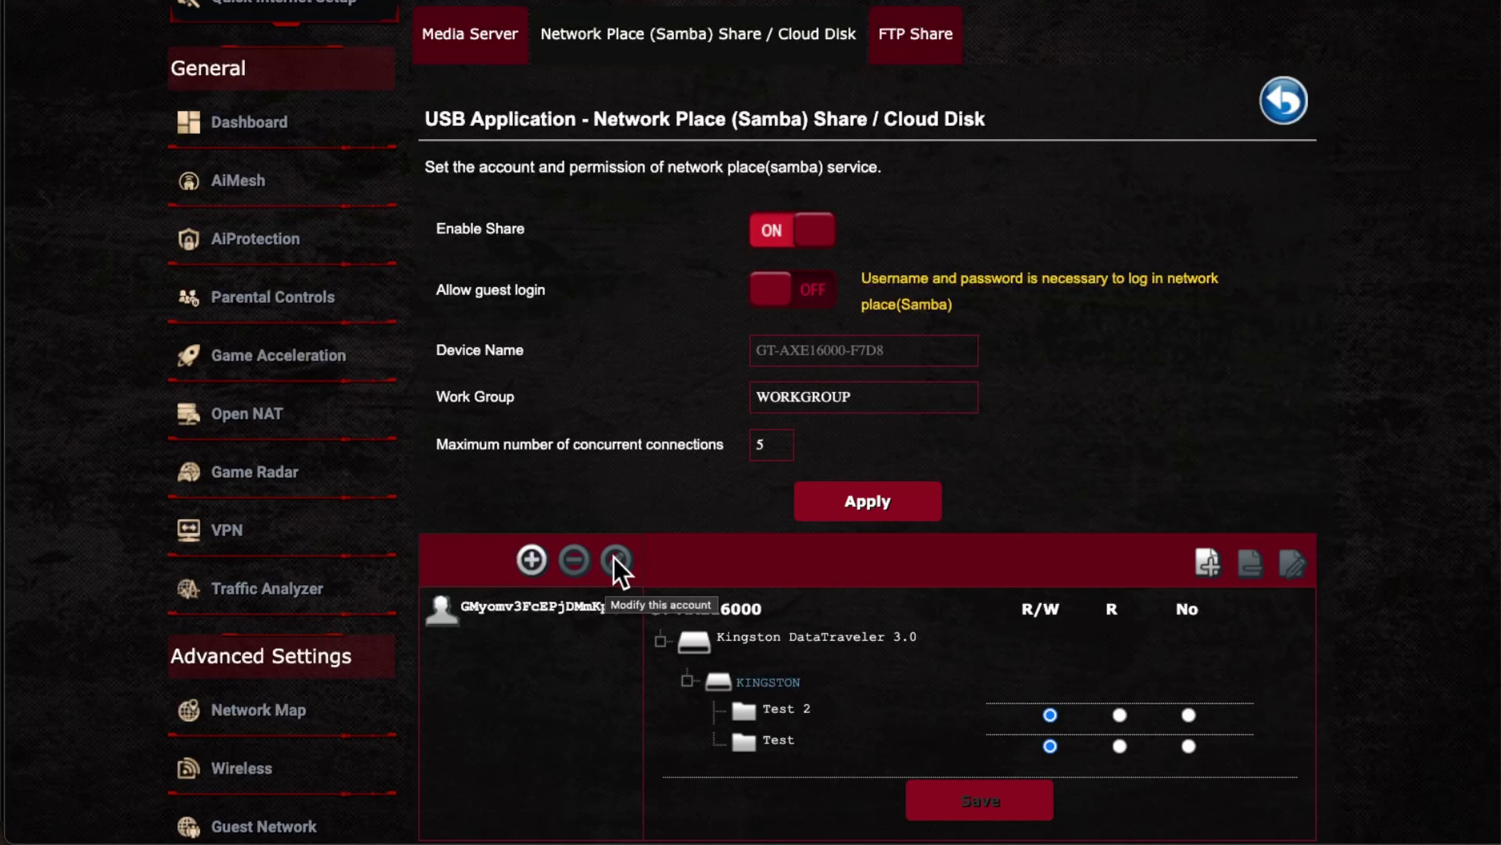
Step: Turn Allow guest login ON for the Samba share, then switch to the Media Server page
left_click(806, 301)
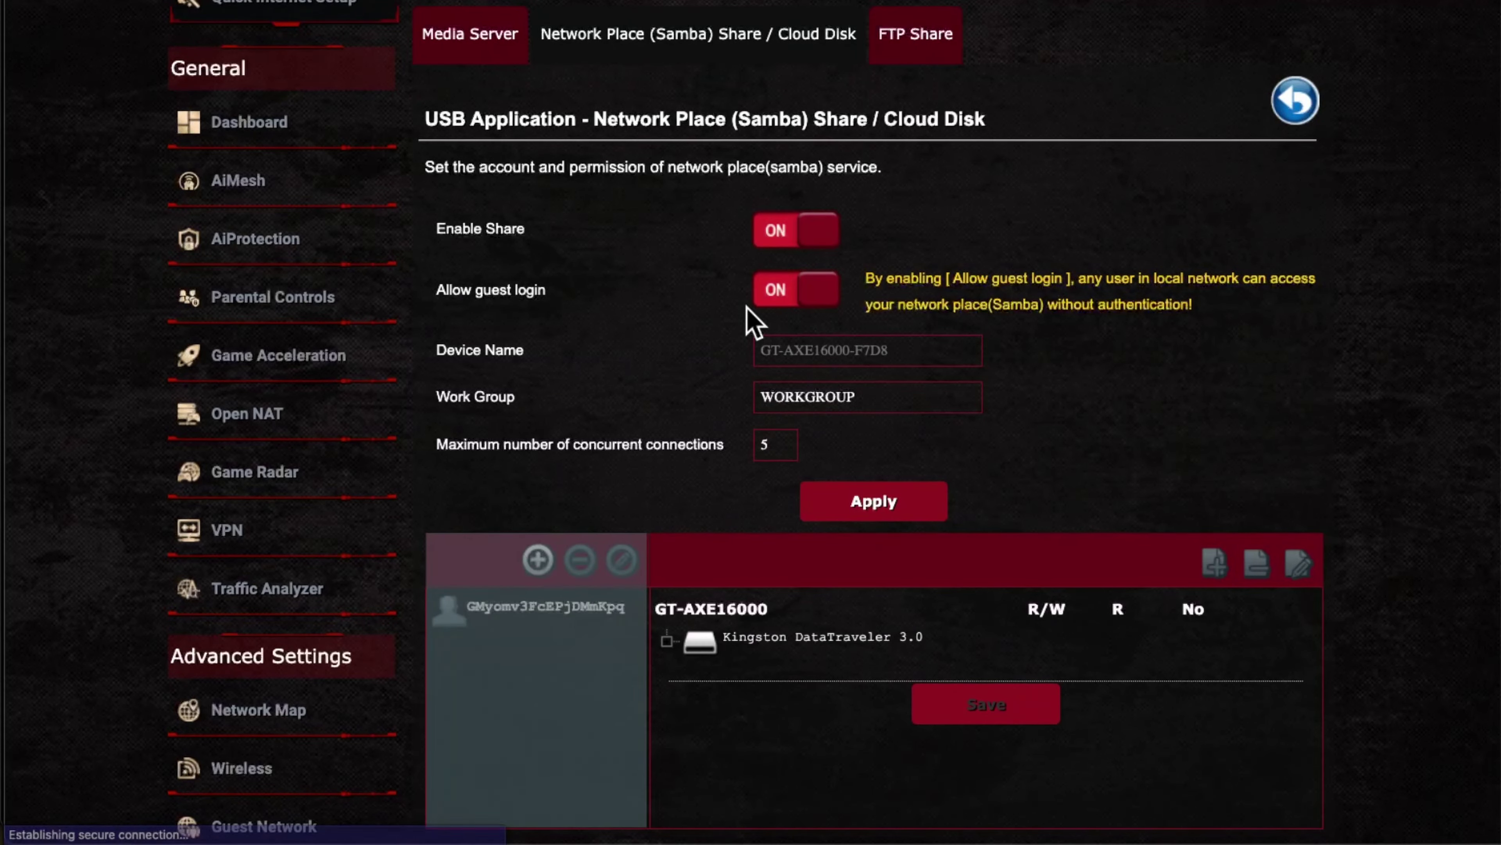
scroll(709, 367, "down", 2)
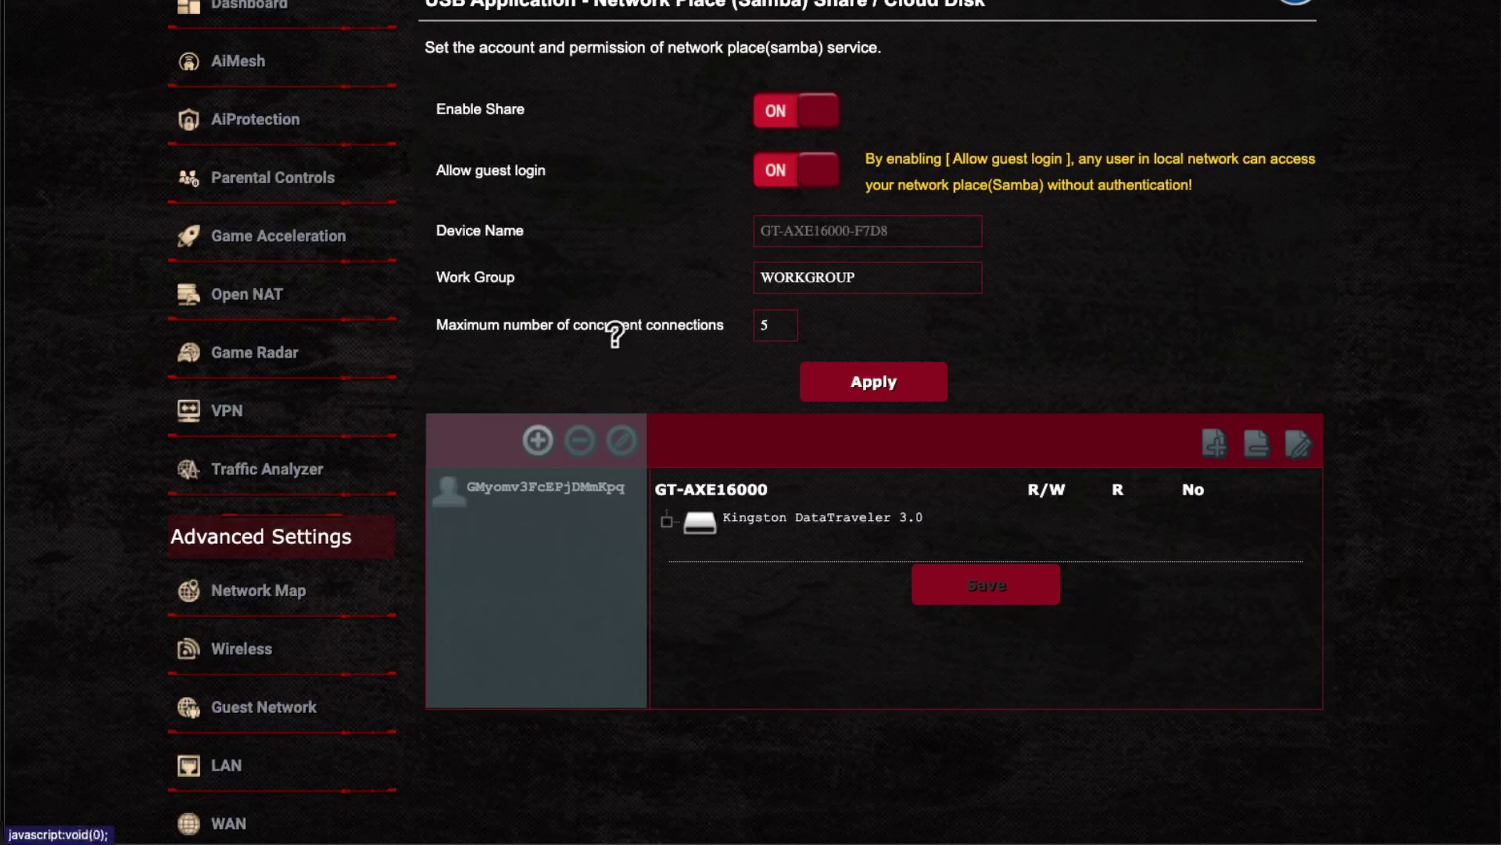
scroll(614, 328, "up", 2)
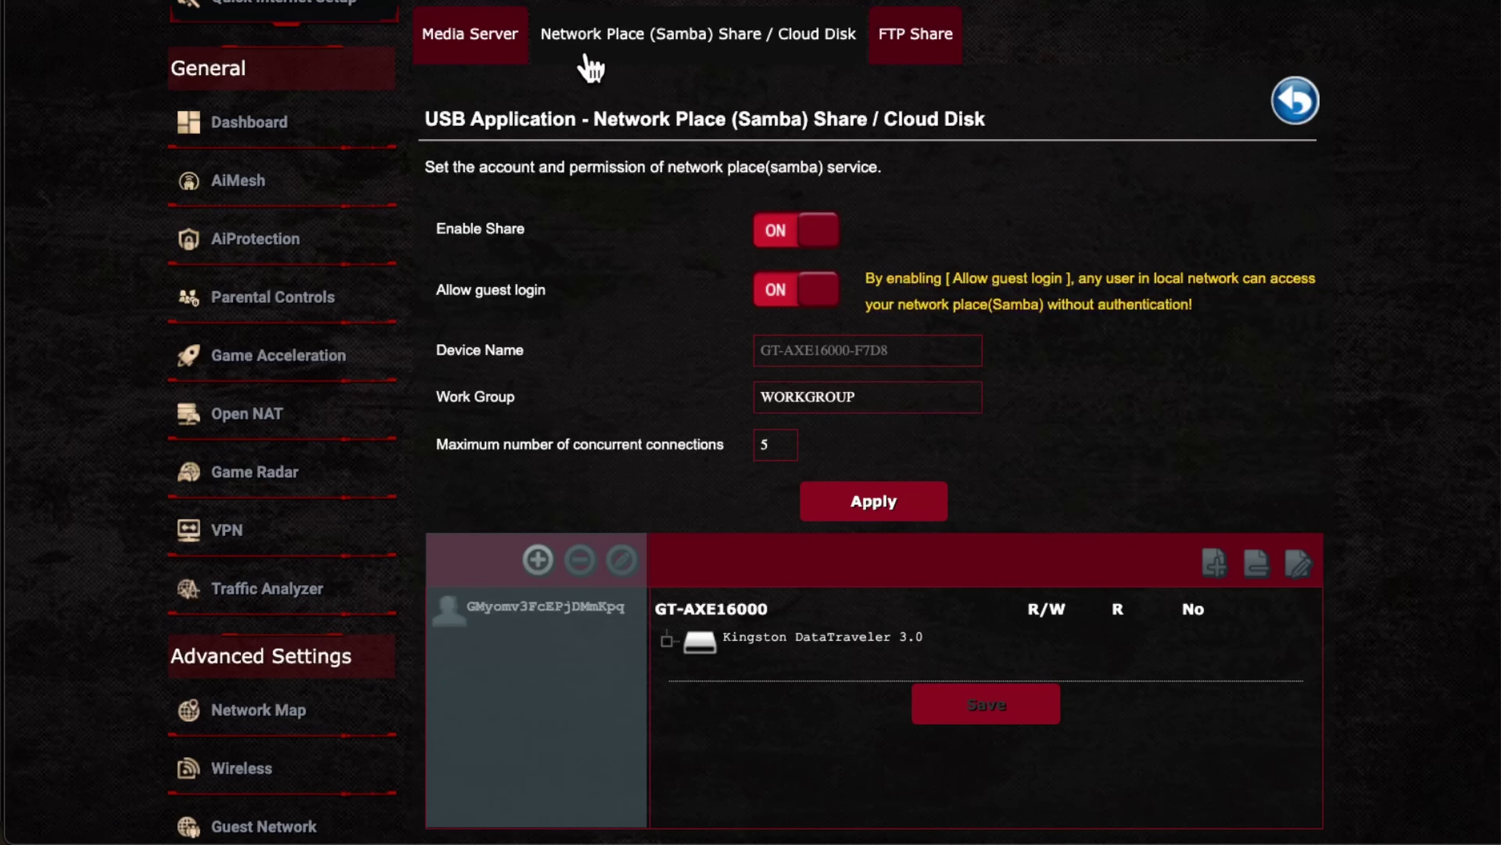
left_click(491, 29)
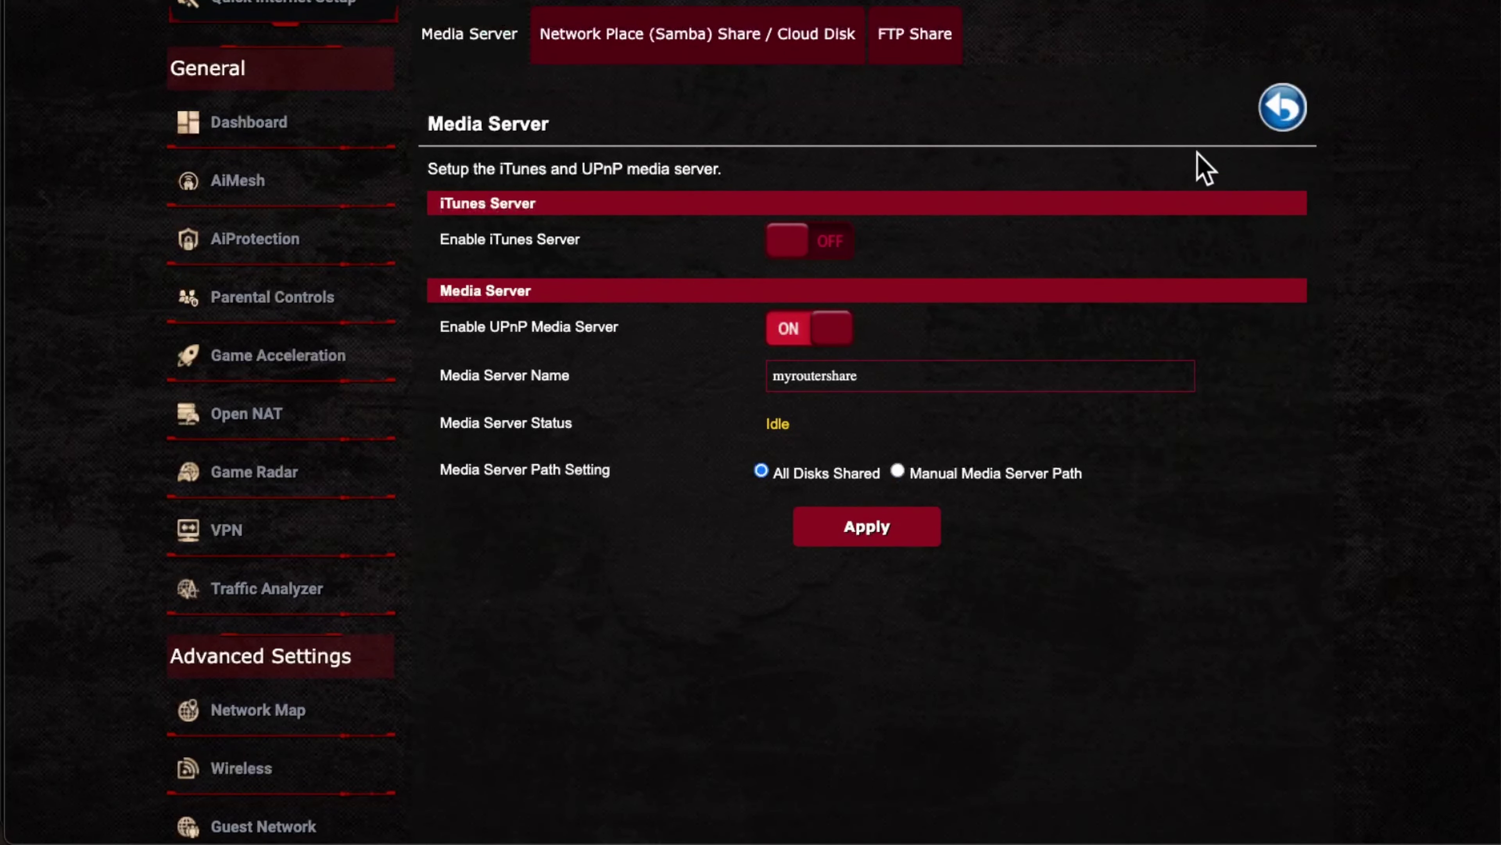
Step: Look at the Network Printer Server settings, then follow the 3G/4G Support link on USB Application
left_click(1292, 121)
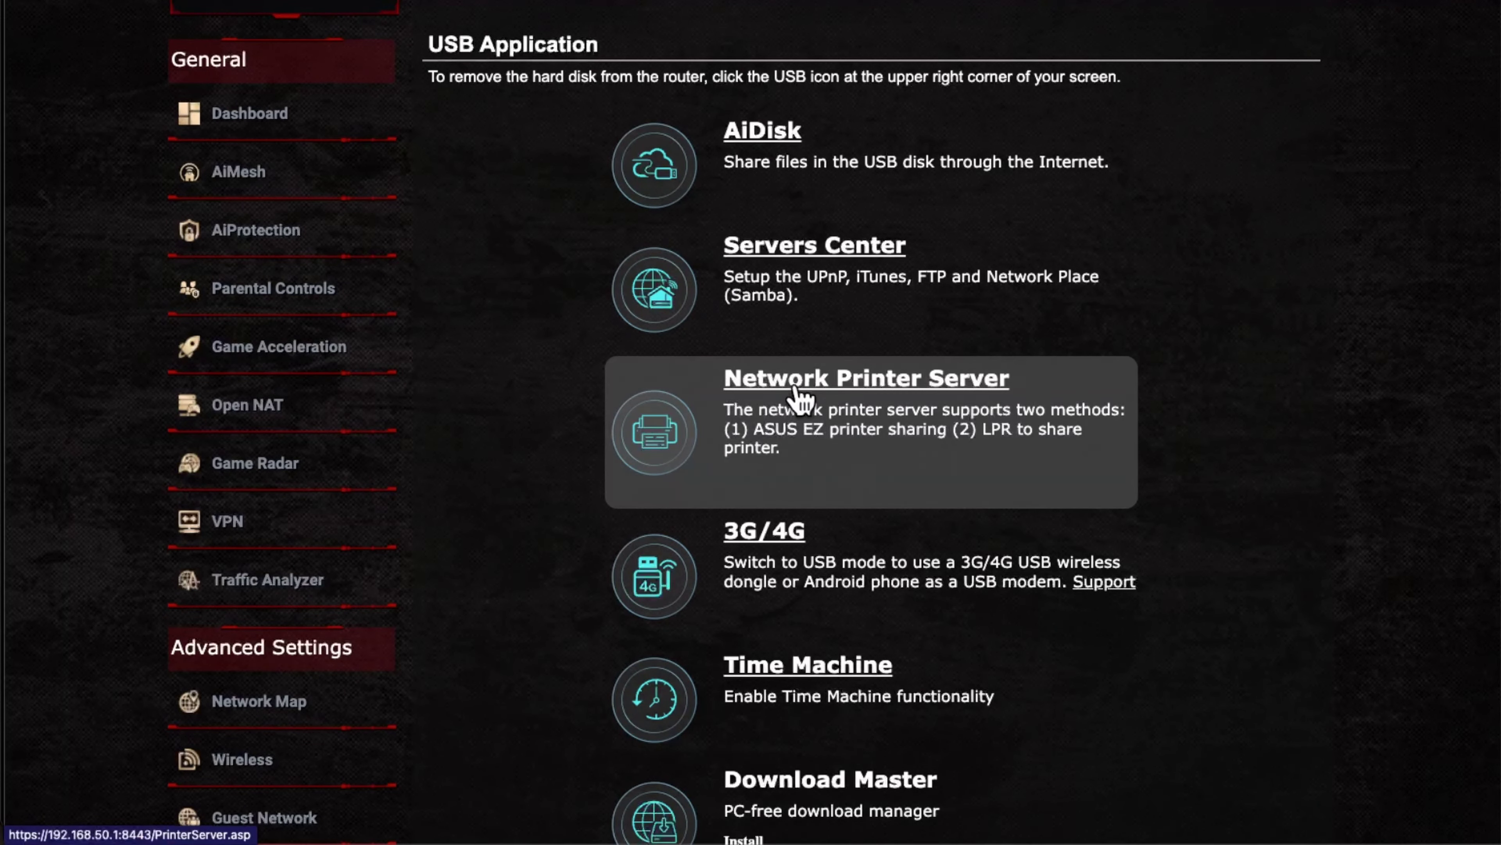
left_click(851, 391)
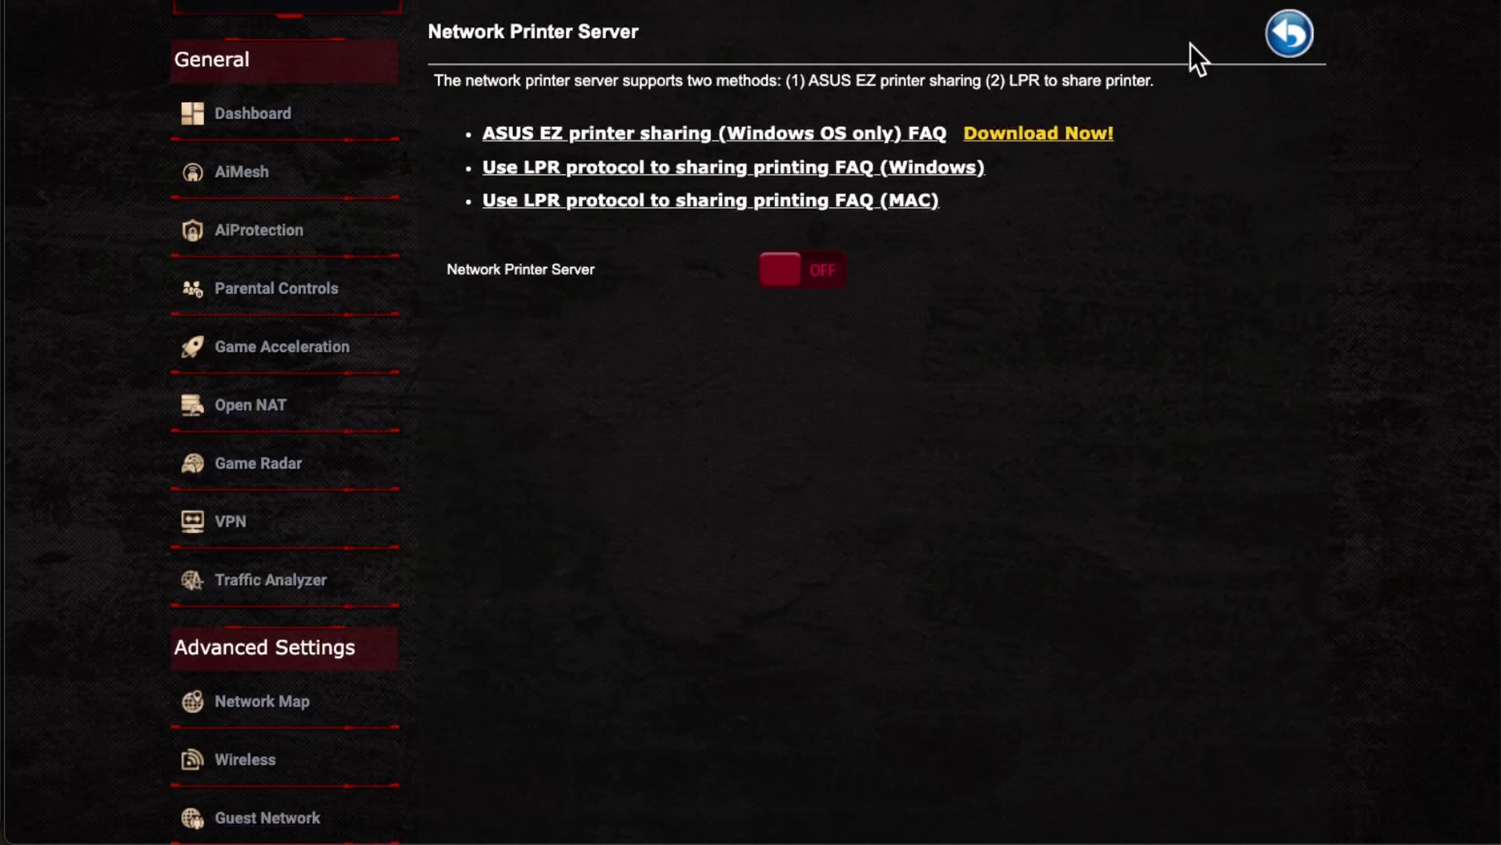
left_click(1283, 44)
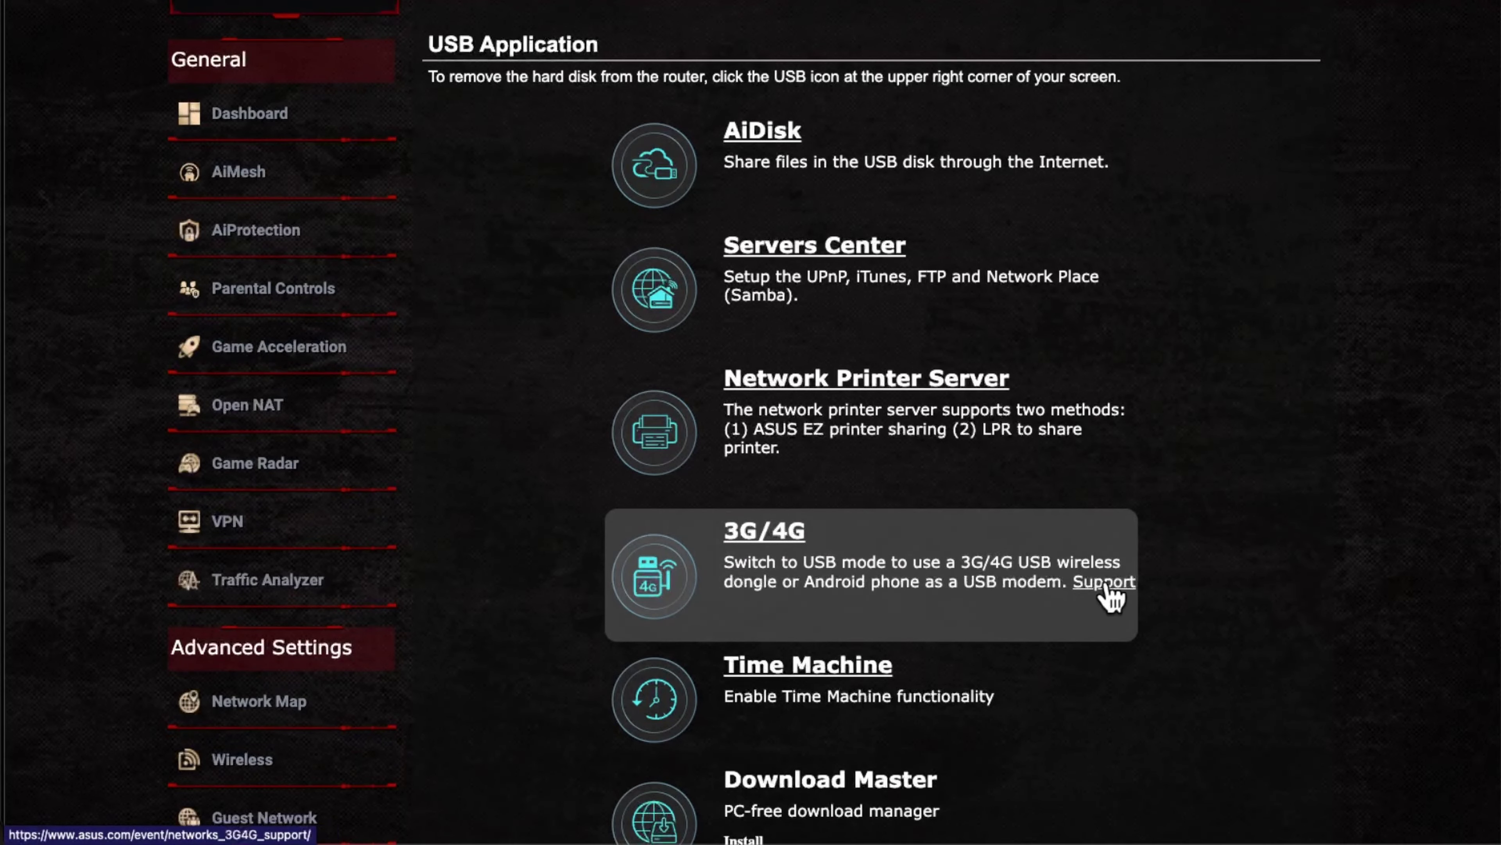
left_click(1105, 585)
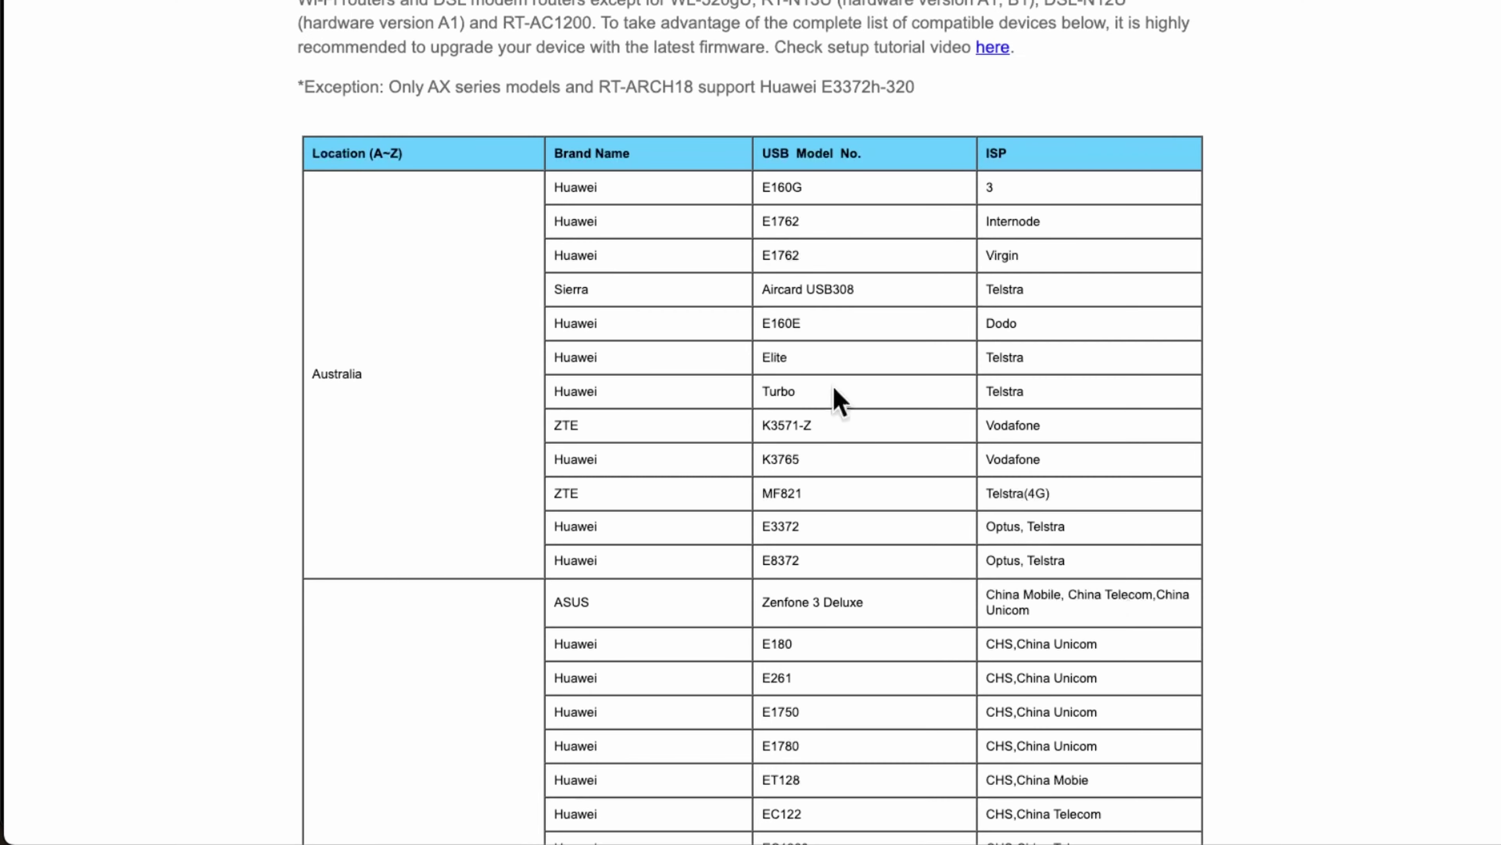
Step: Scroll the 3G/4G modem compatibility table and highlight the Galaxy S3 and Galaxy Note 1 entries
scroll(547, 437, "down", 1)
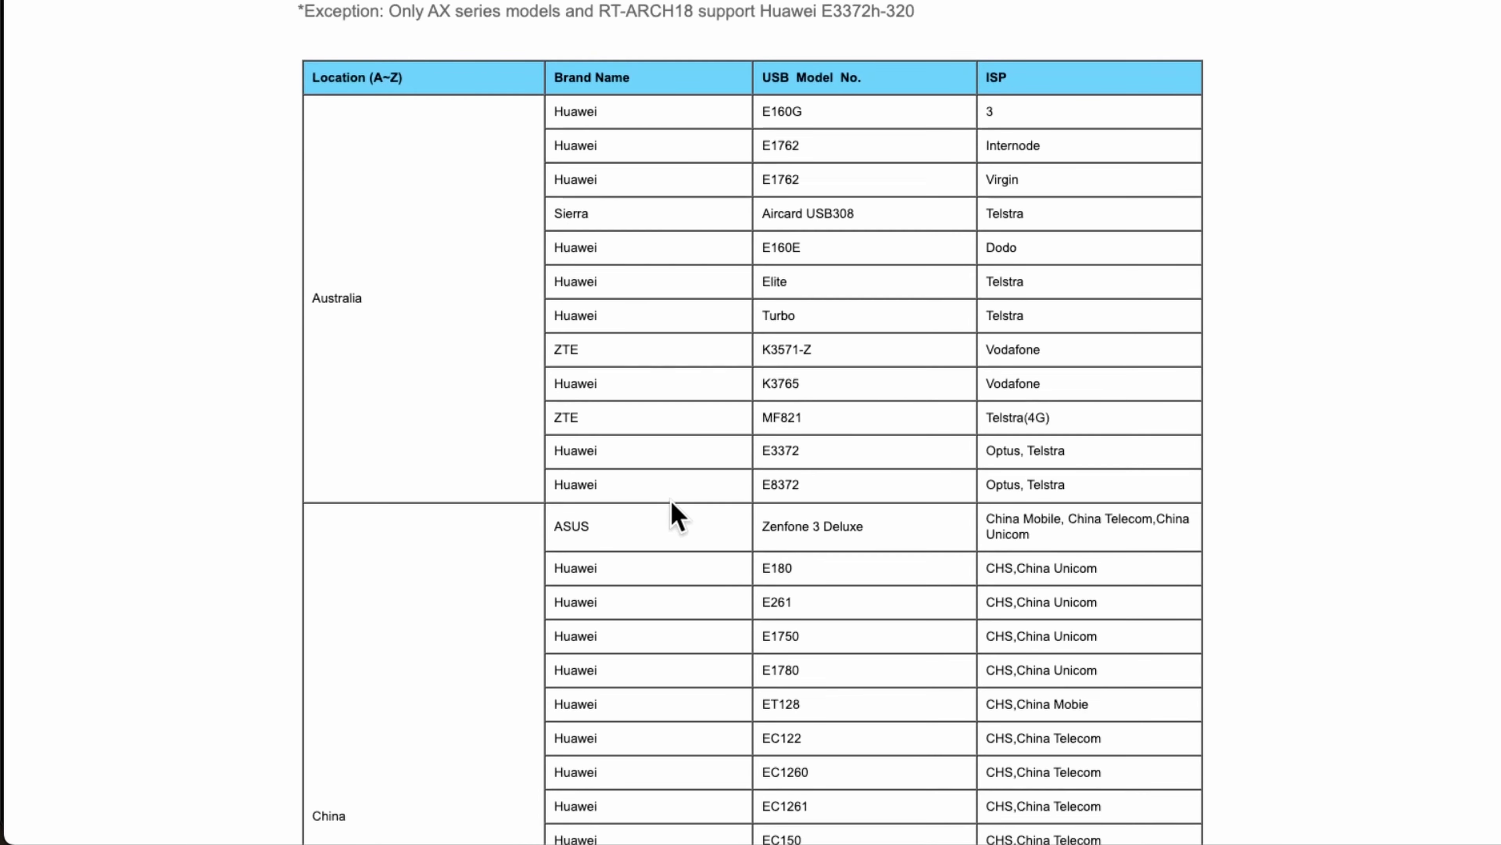
scroll(676, 515, "down", 15)
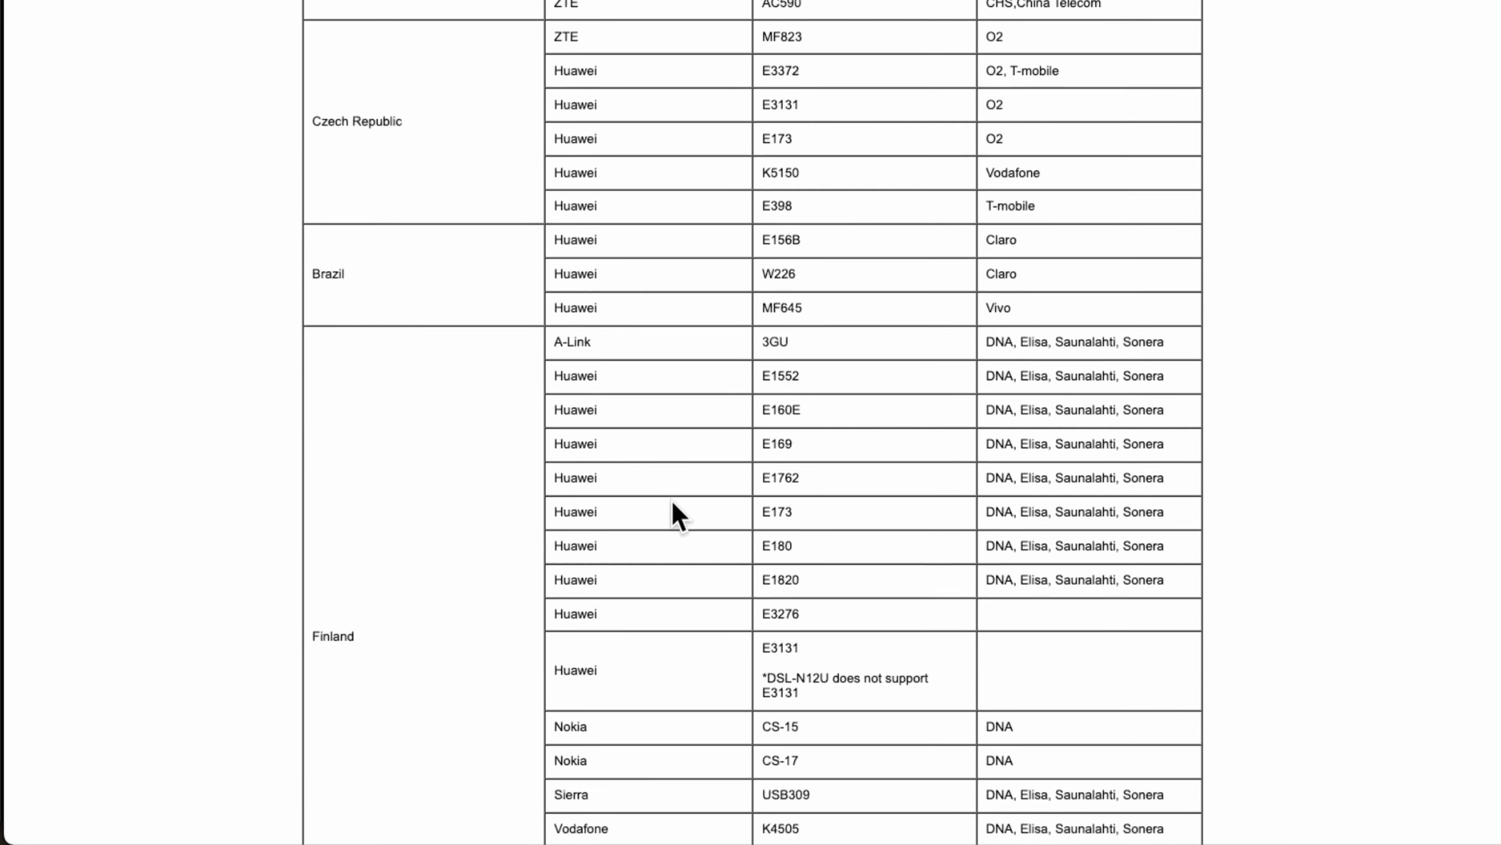
scroll(676, 515, "down", 20)
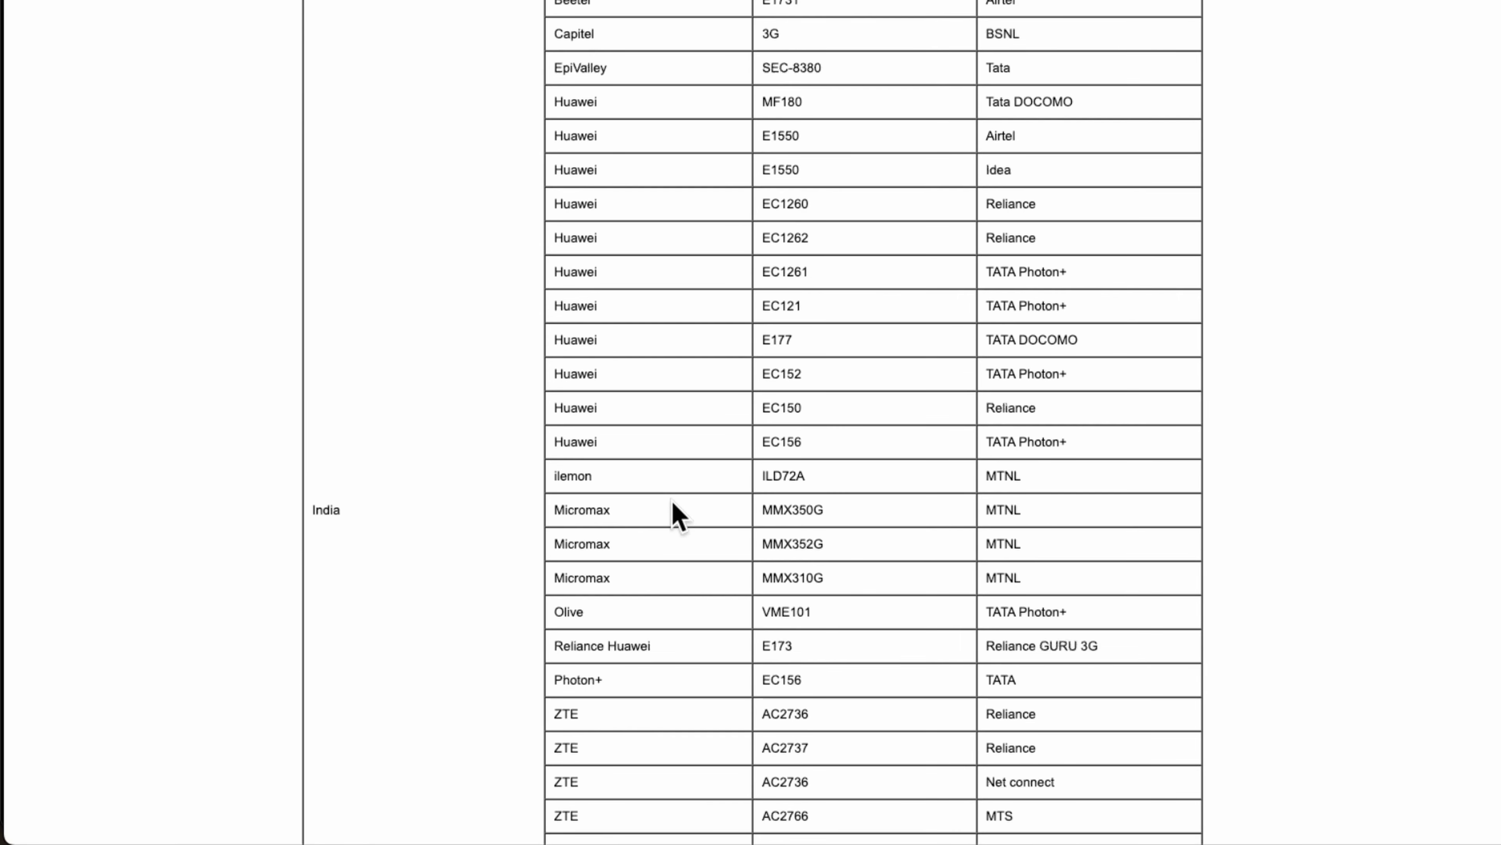
scroll(675, 515, "down", 19)
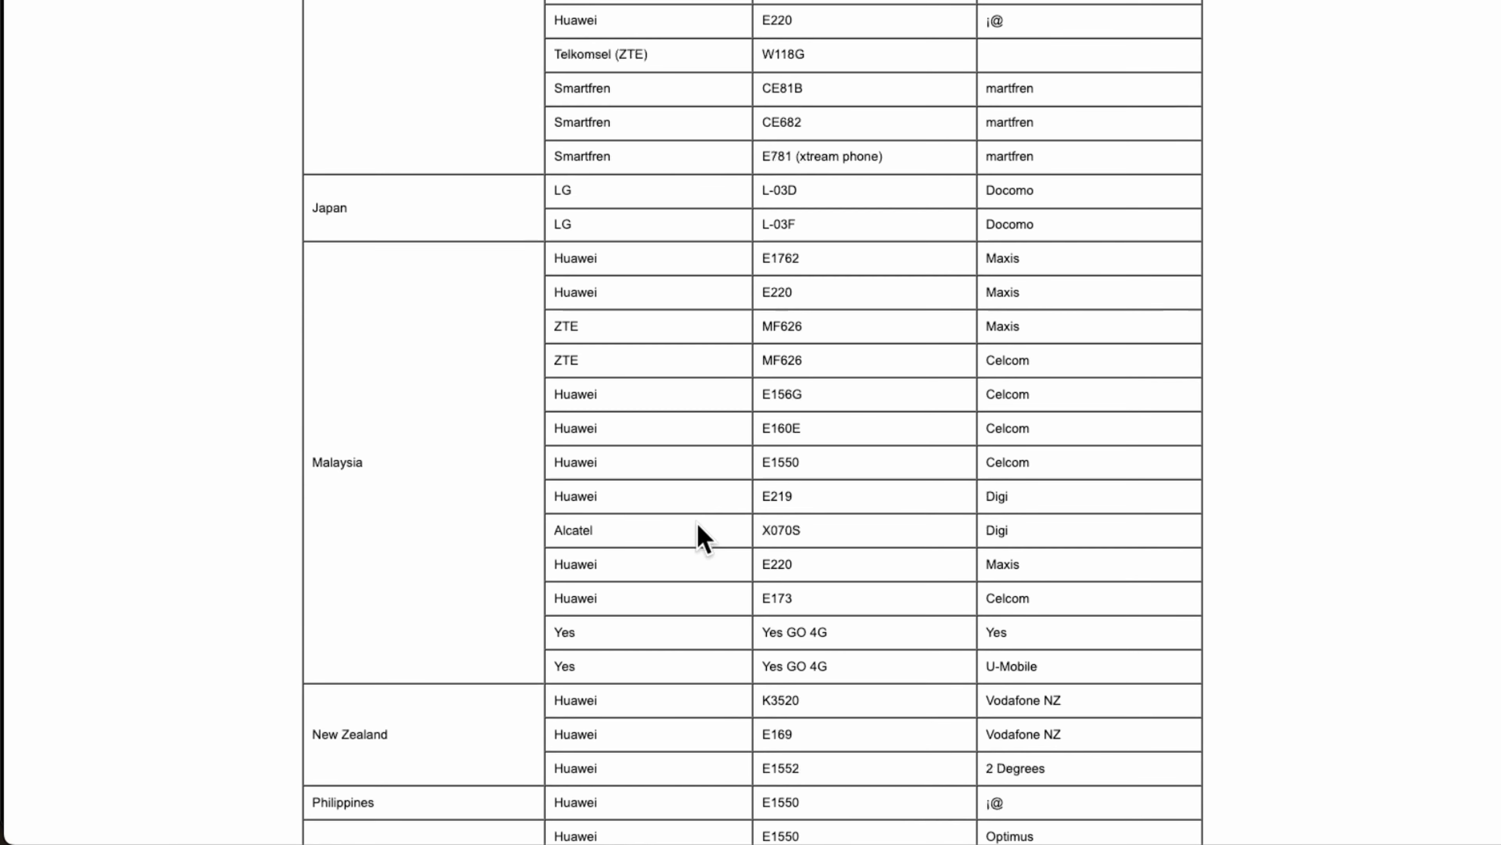
scroll(704, 535, "down", 16)
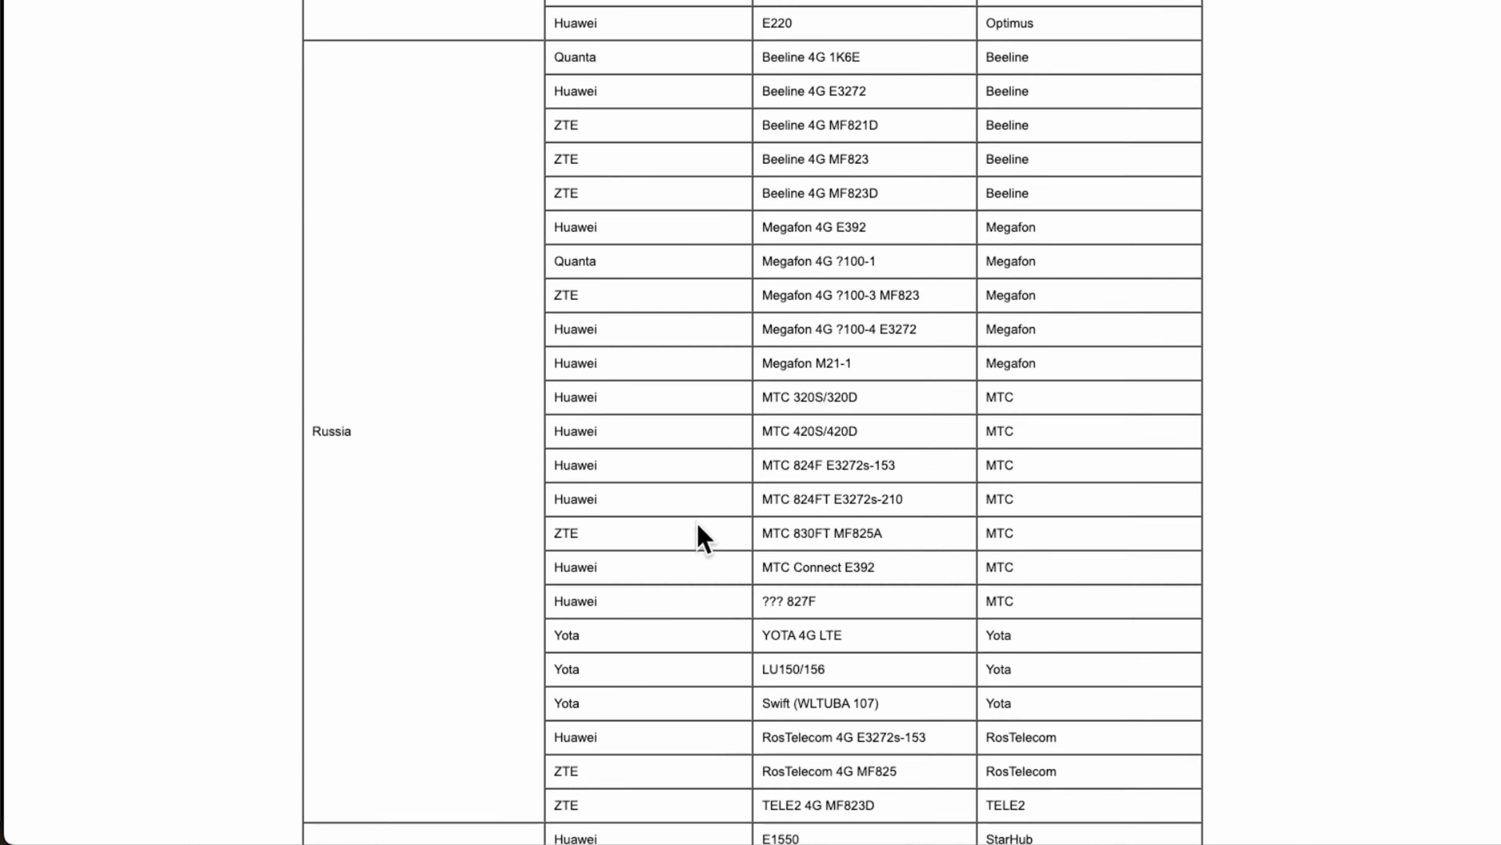
scroll(698, 525, "down", 14)
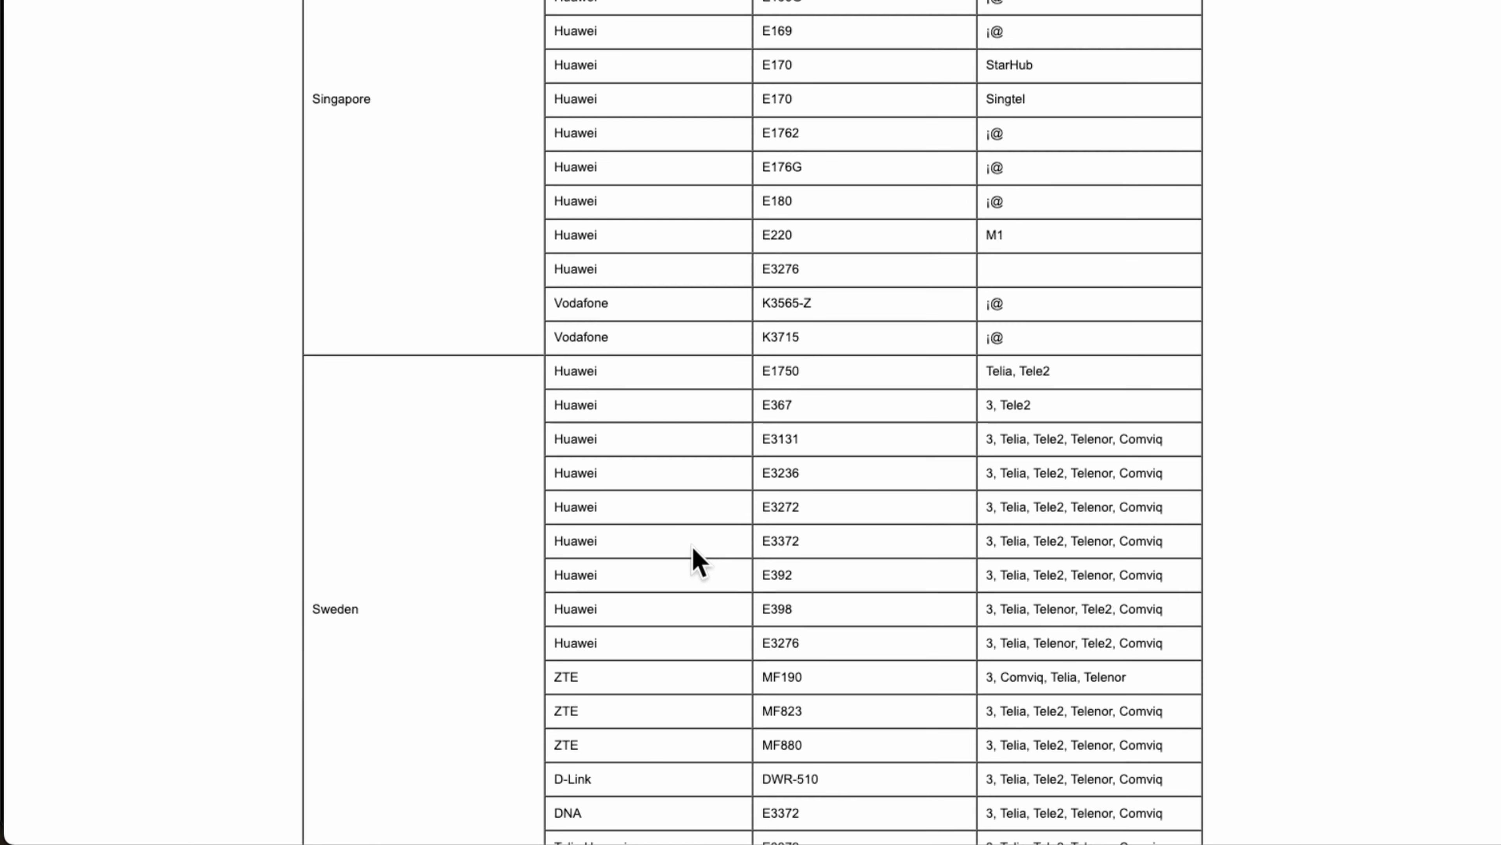
scroll(690, 551, "down", 19)
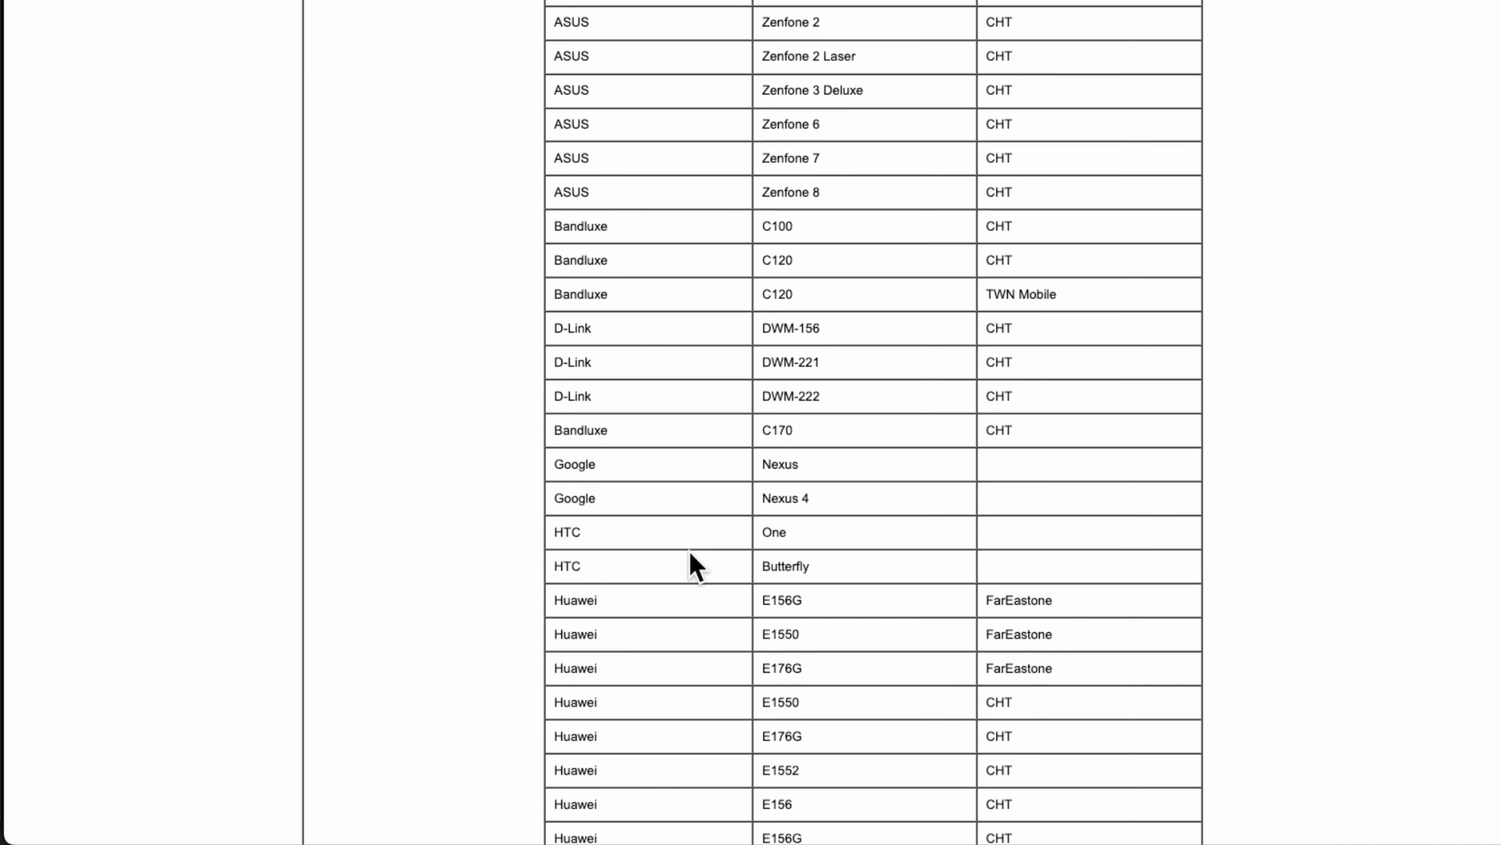
scroll(689, 552, "down", 20)
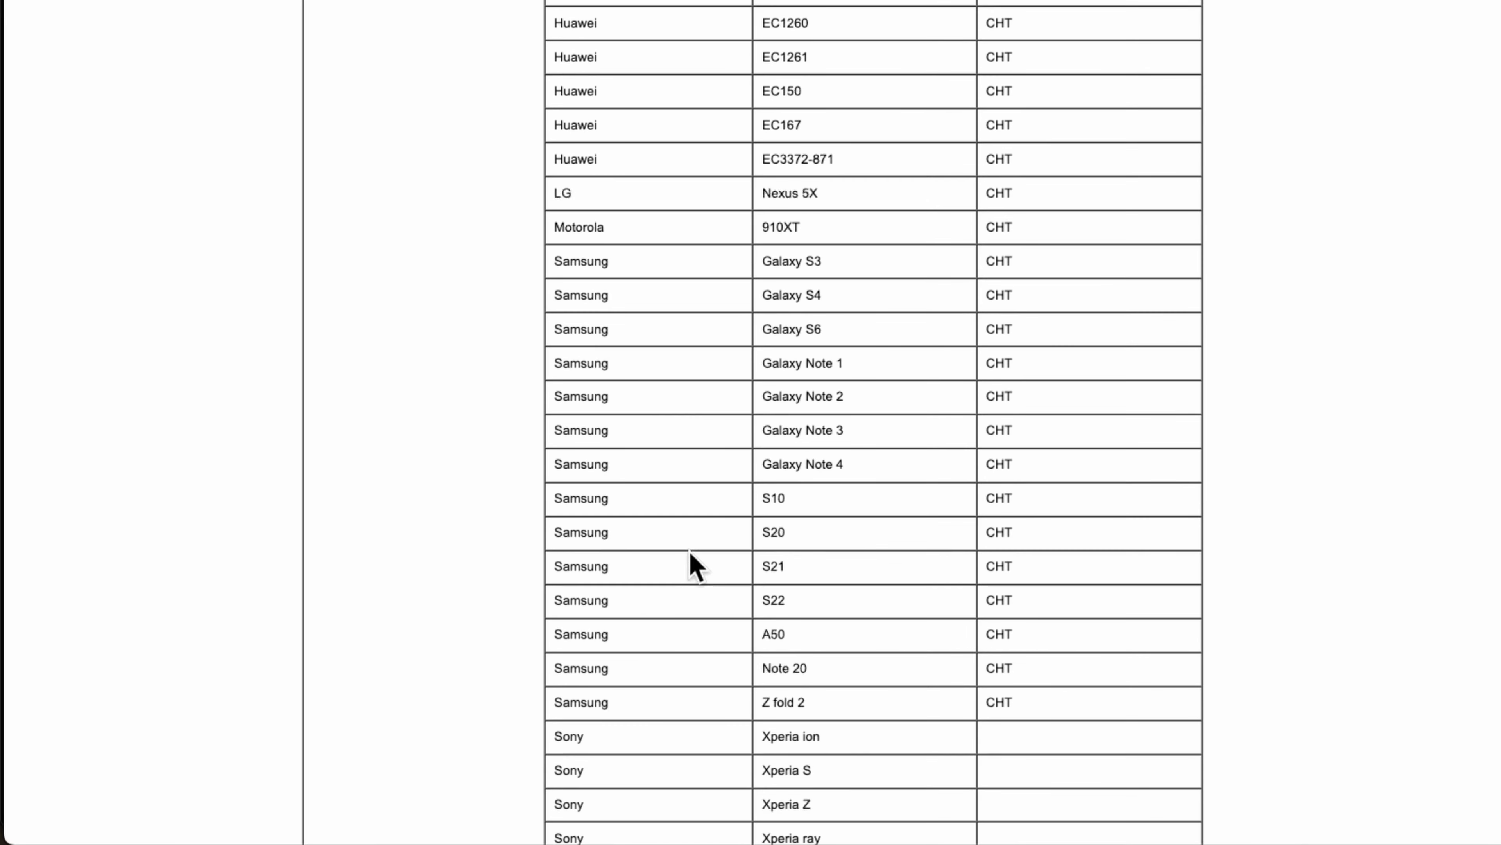
scroll(690, 552, "down", 8)
scroll(689, 551, "up", 12)
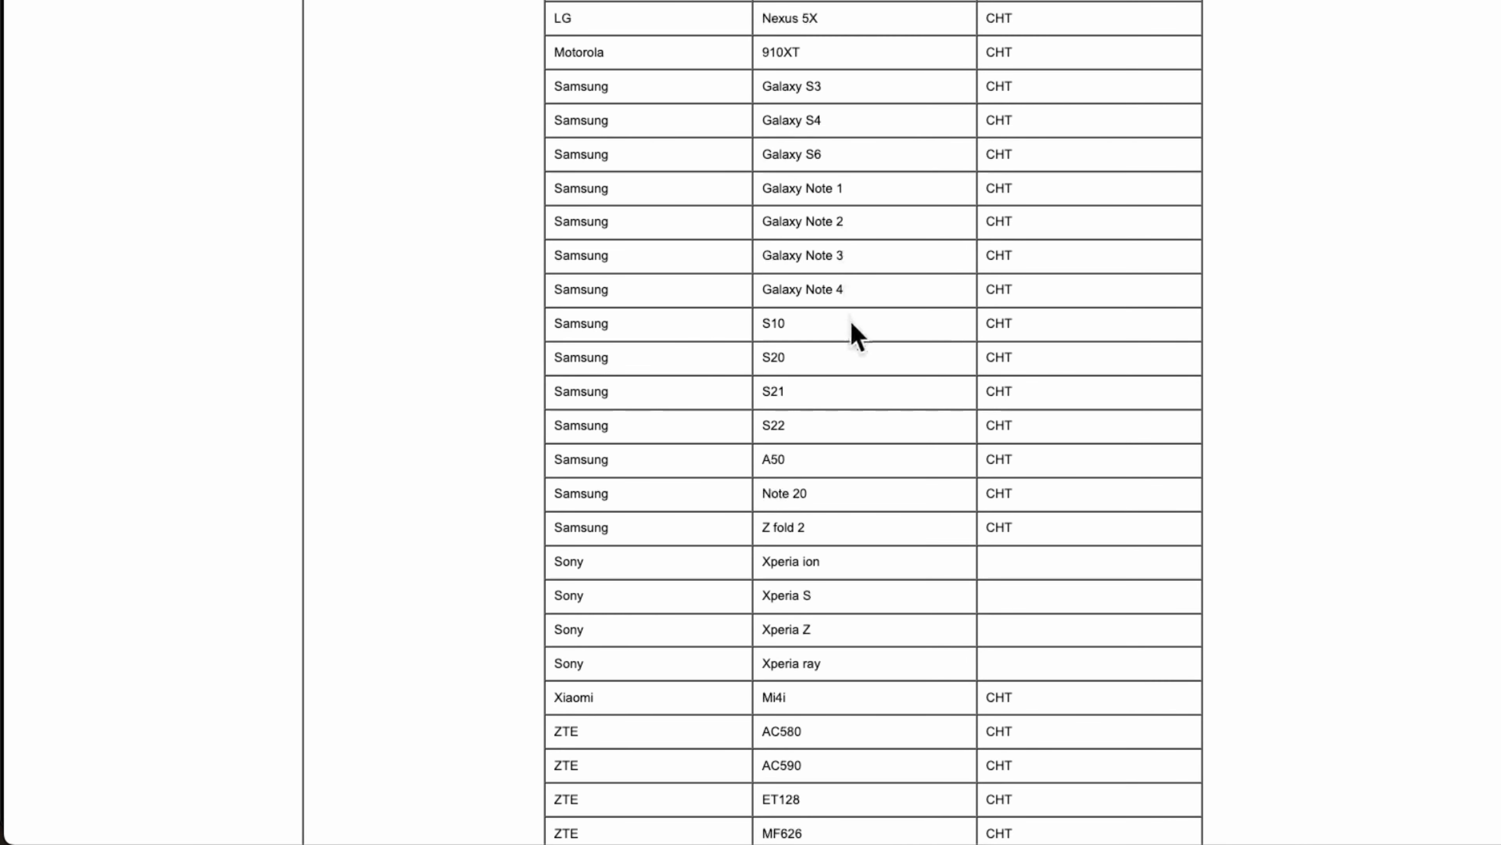
scroll(851, 514, "down", 2)
scroll(848, 509, "up", 7)
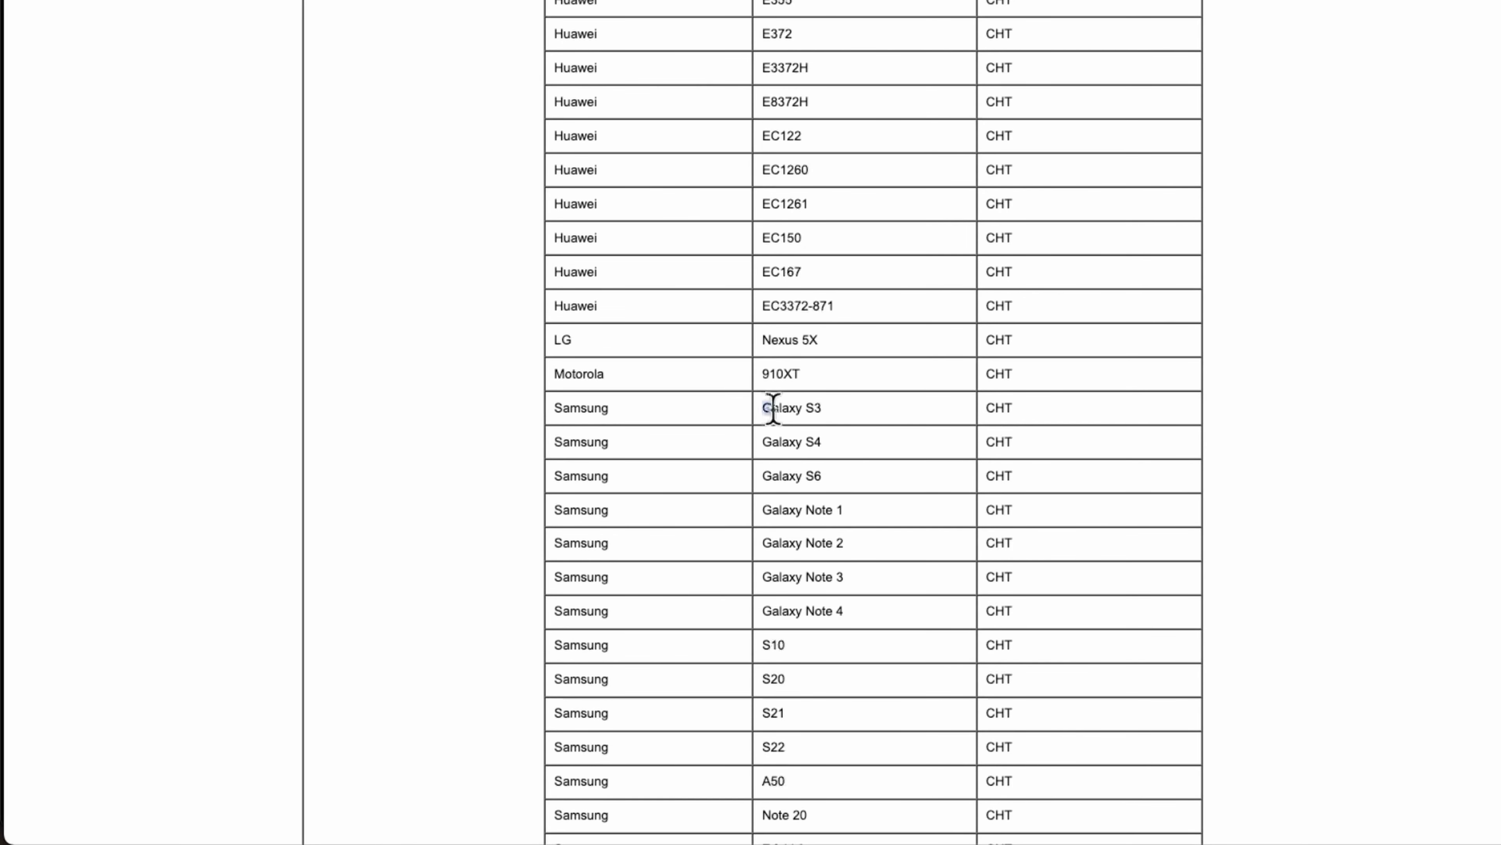
left_click_drag(767, 410, 817, 409)
left_click(846, 508)
triple_click(846, 508)
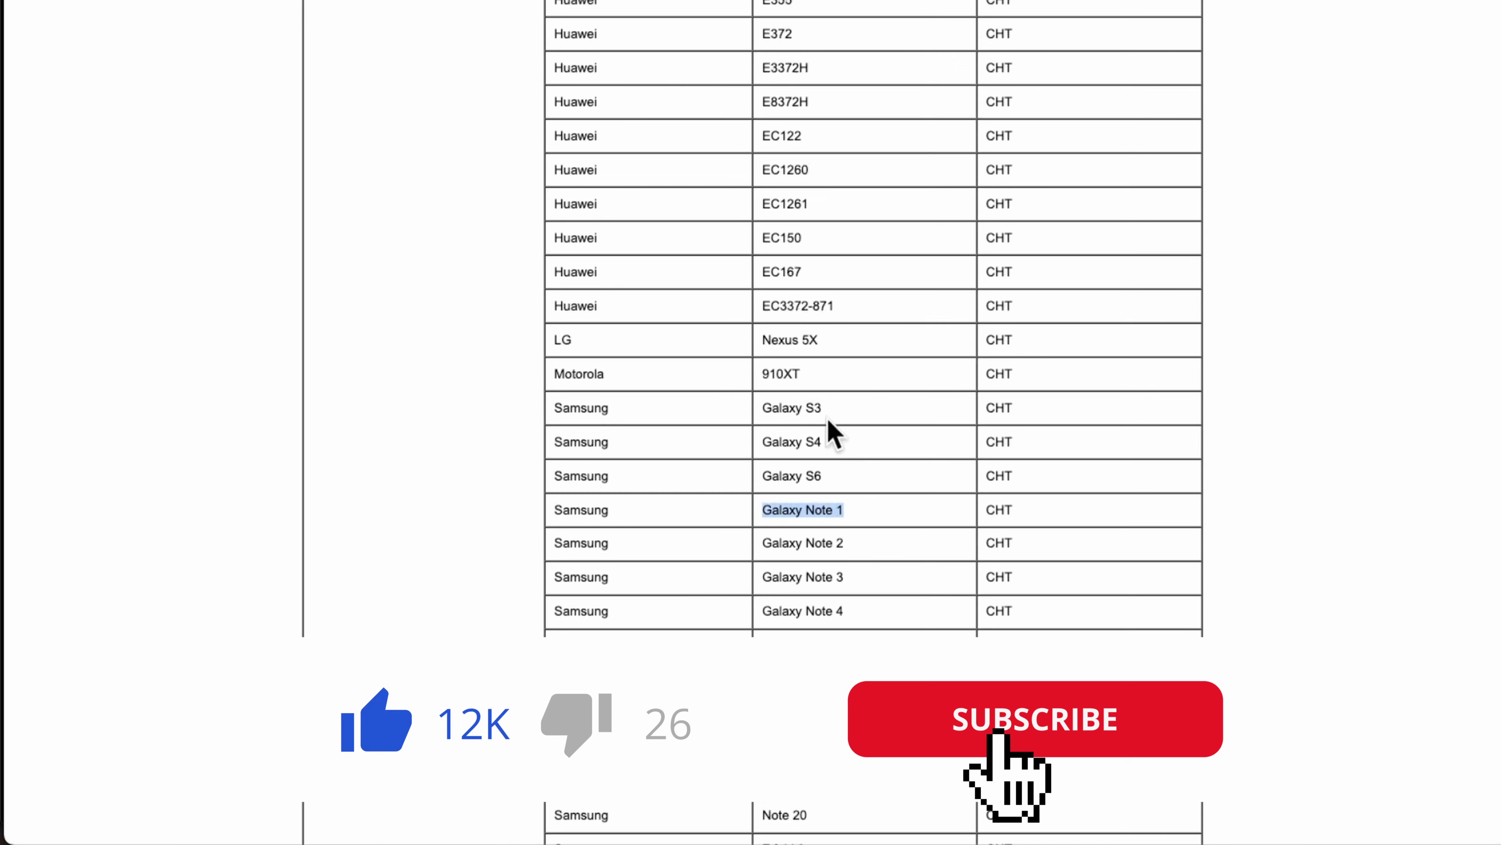
left_click_drag(764, 409, 824, 413)
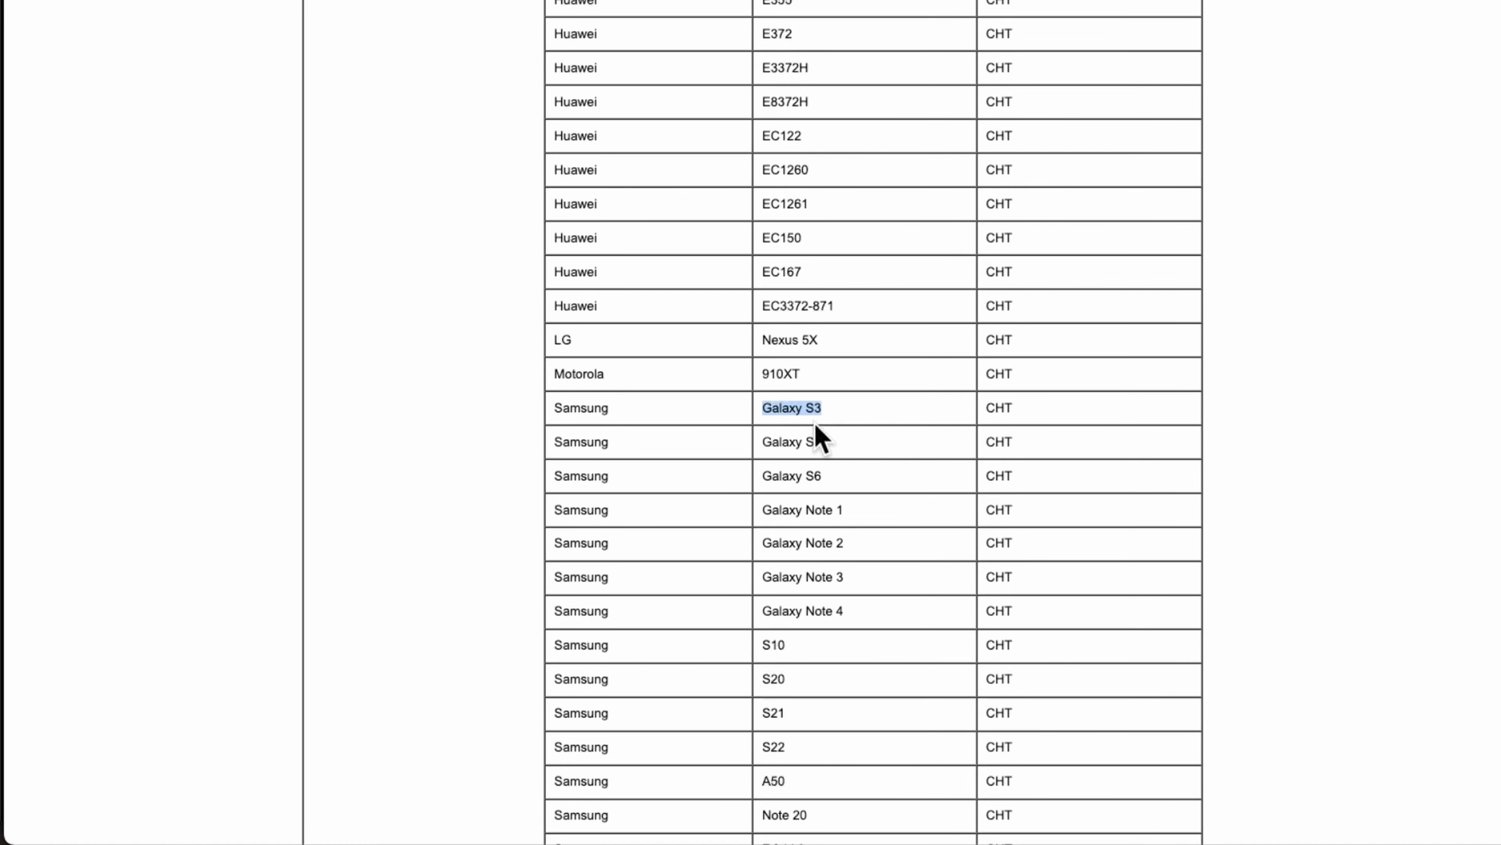
Step: Scroll further and highlight the USA rows, then the United Kingdom modem rows
scroll(827, 449, "down", 5)
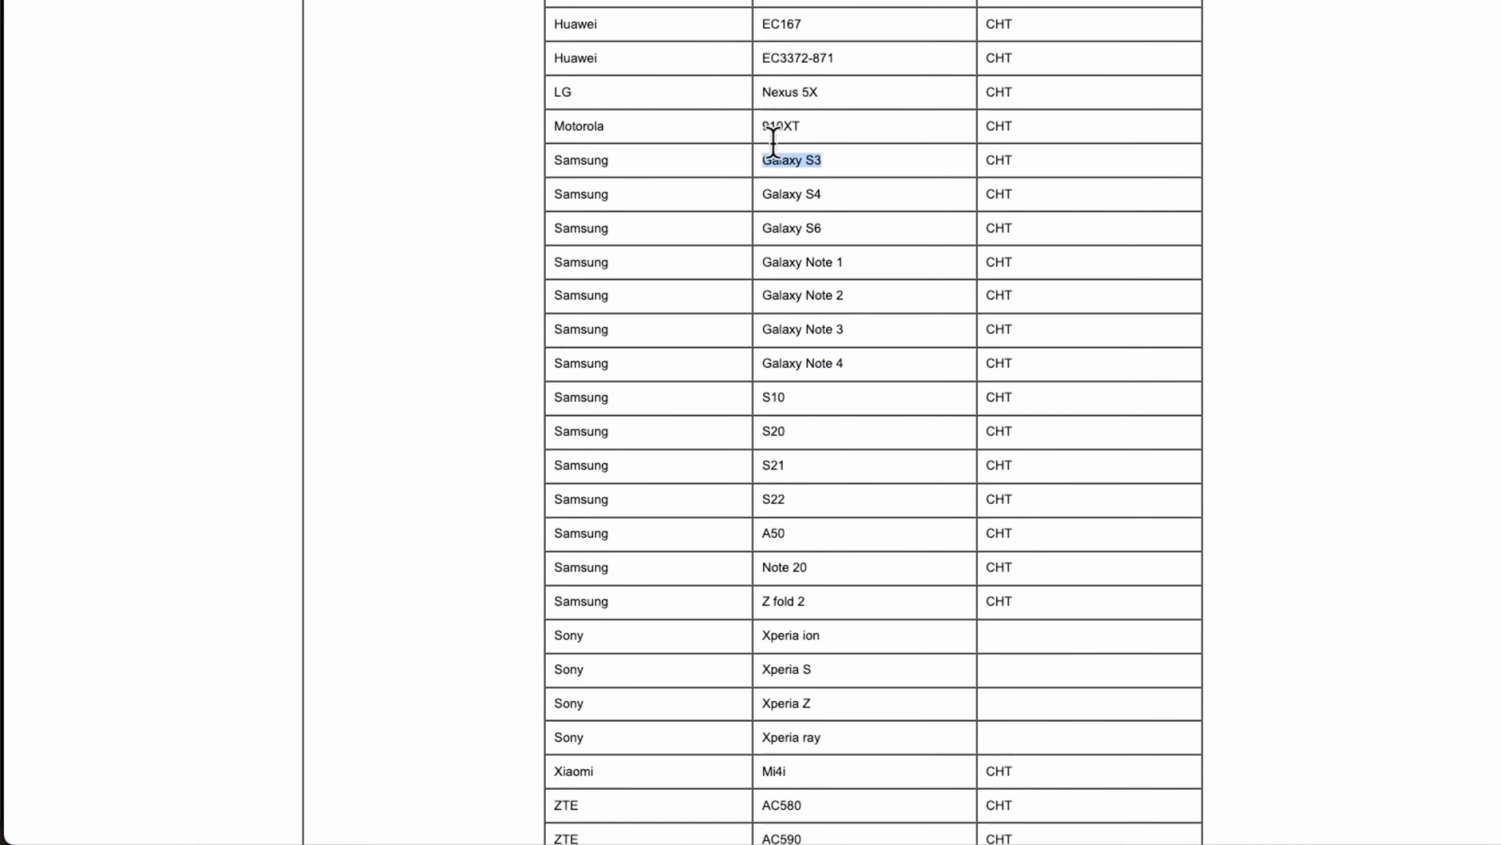
scroll(871, 602, "down", 5)
scroll(871, 602, "down", 20)
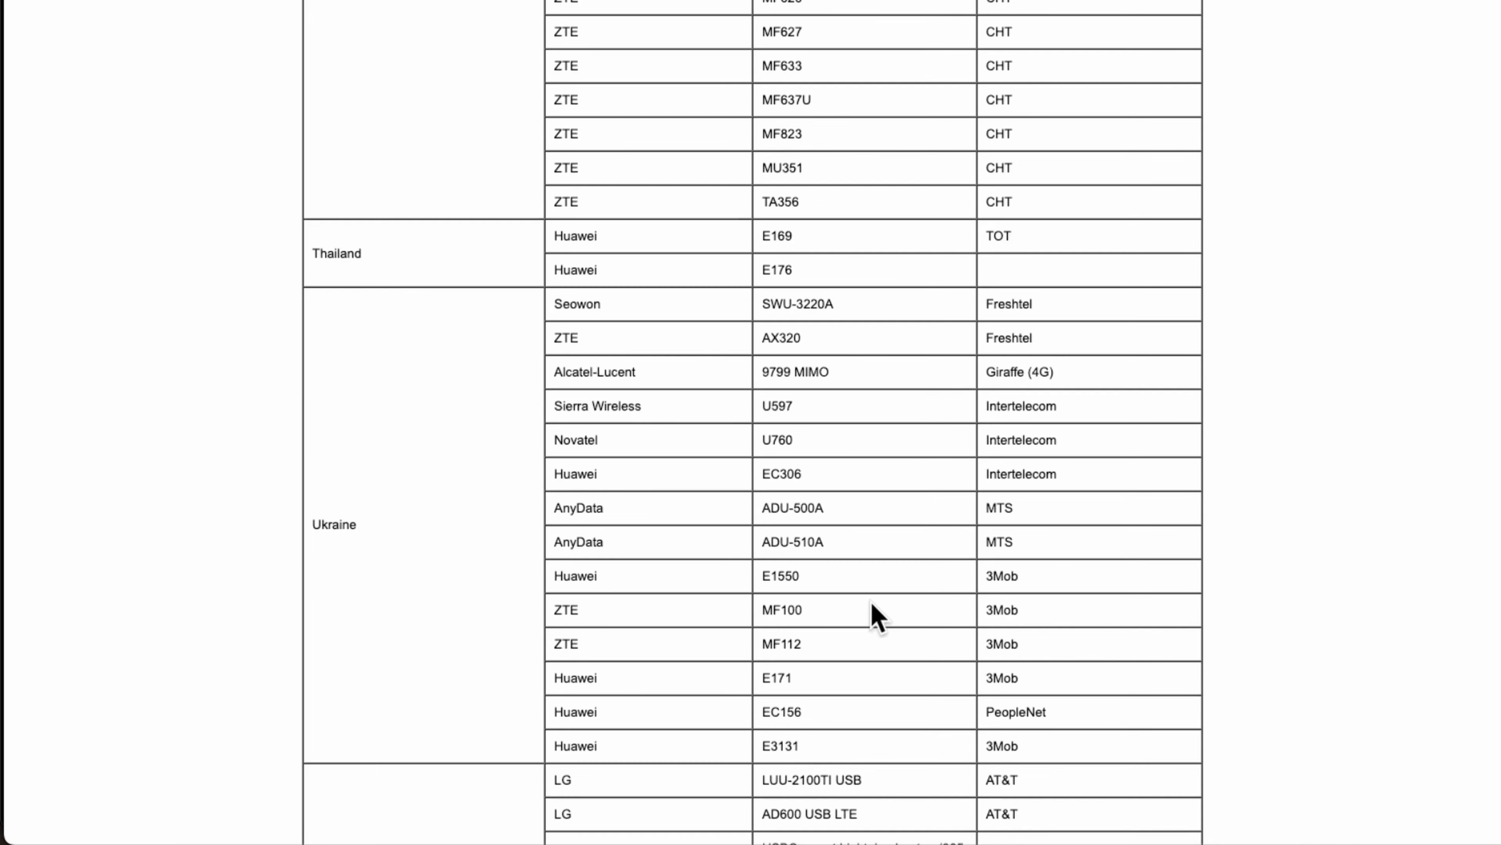
scroll(862, 619, "down", 2)
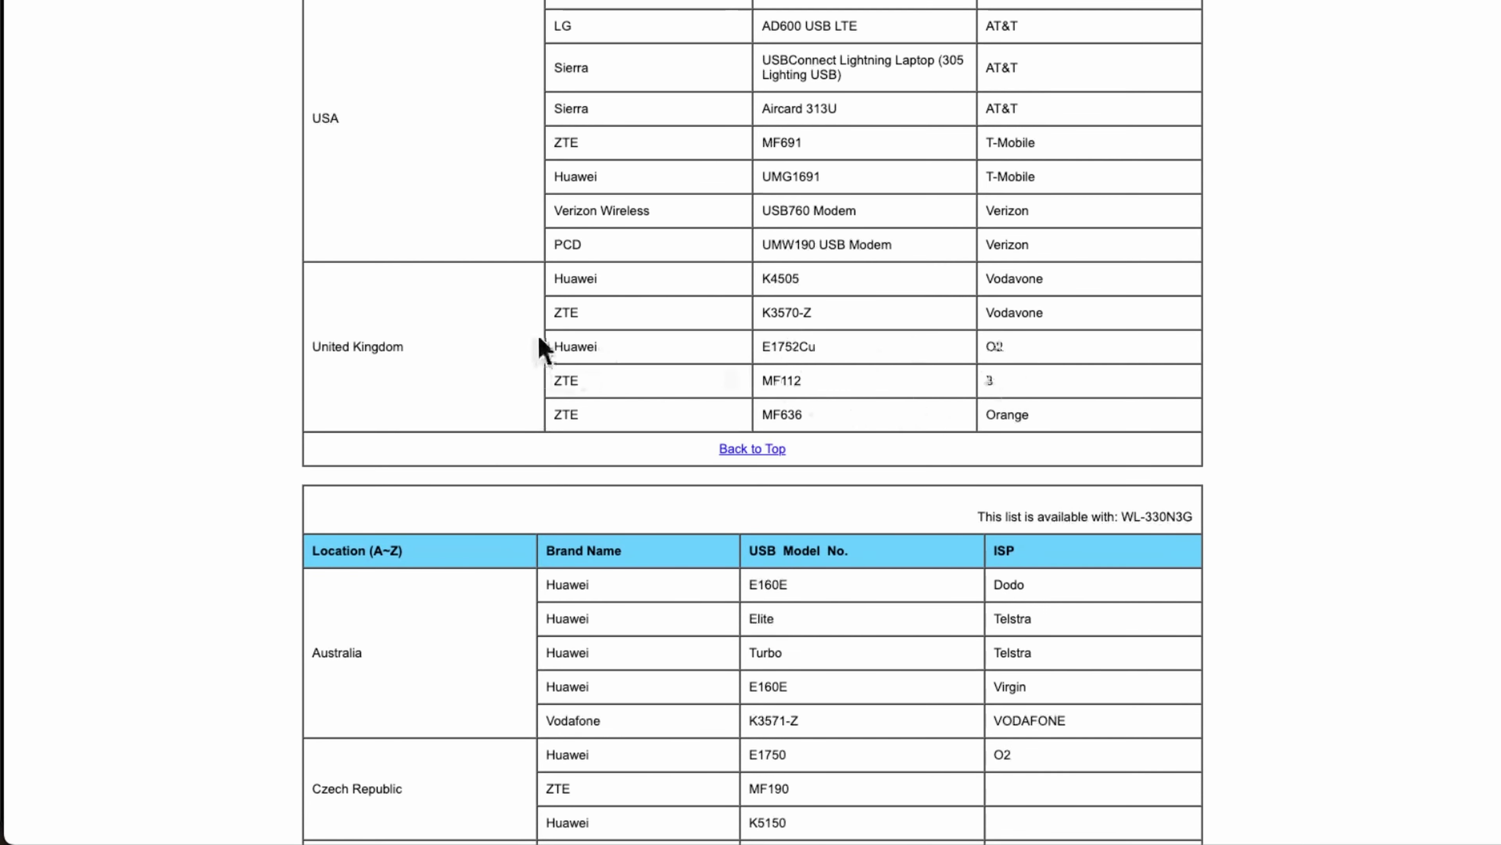
scroll(559, 284, "up", 1)
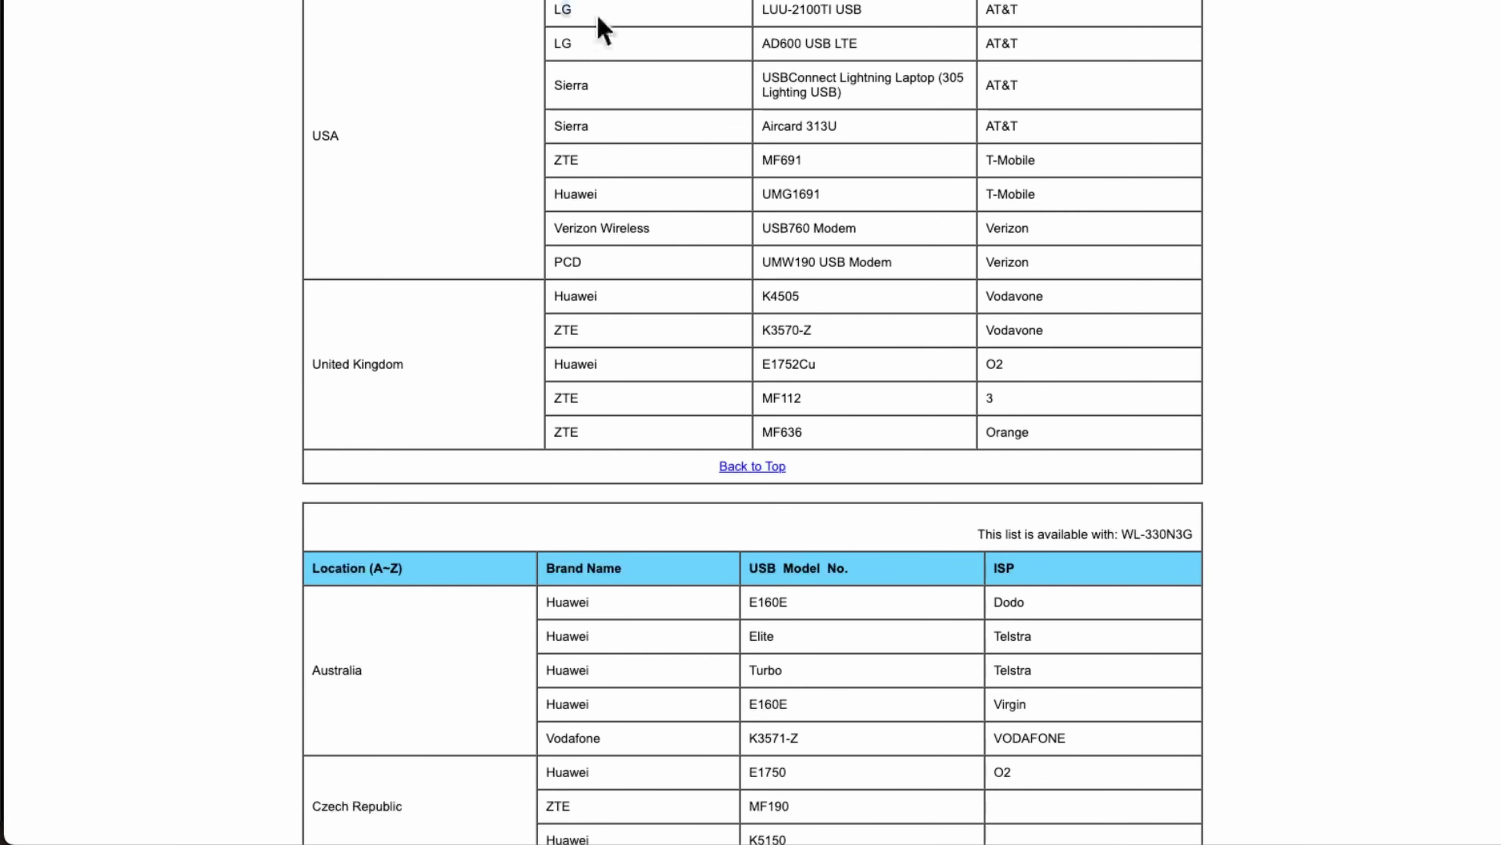
left_click_drag(599, 19, 904, 263)
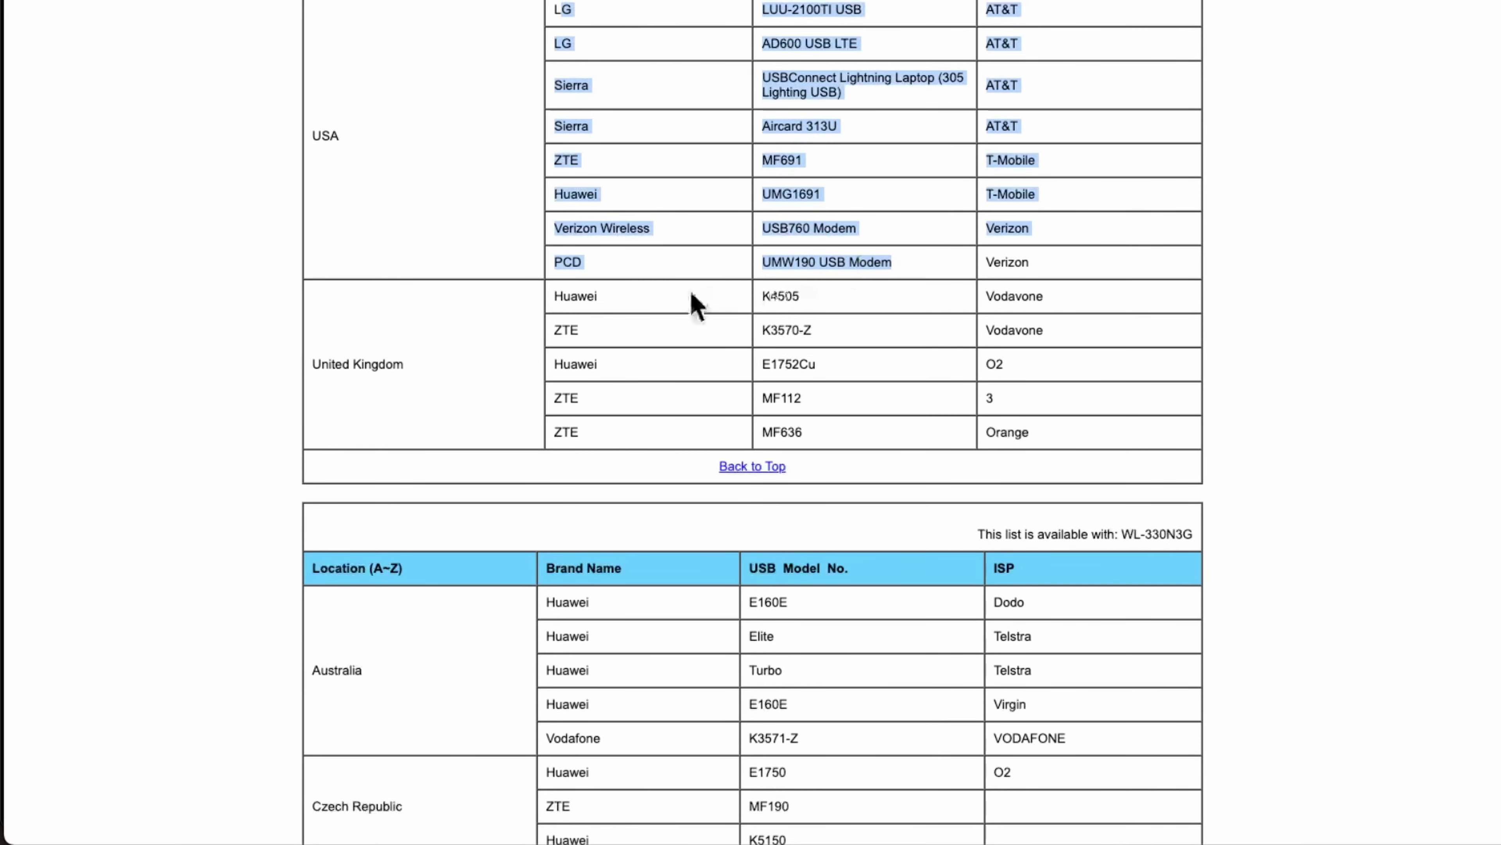
left_click(569, 298)
left_click_drag(1100, 437, 550, 313)
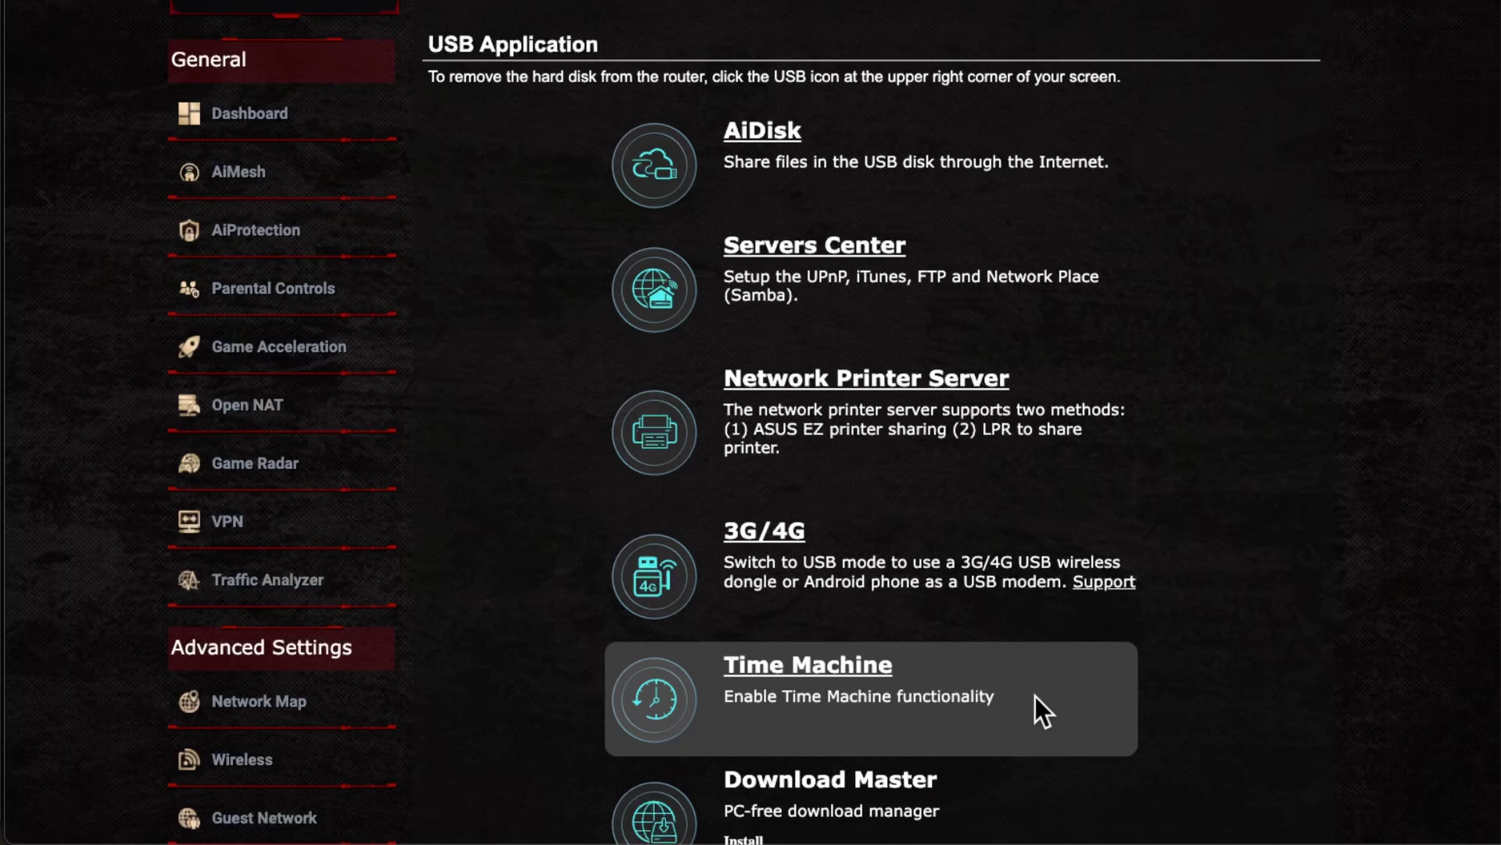
Step: Open Time Machine from the USB Application page
left_click(862, 670)
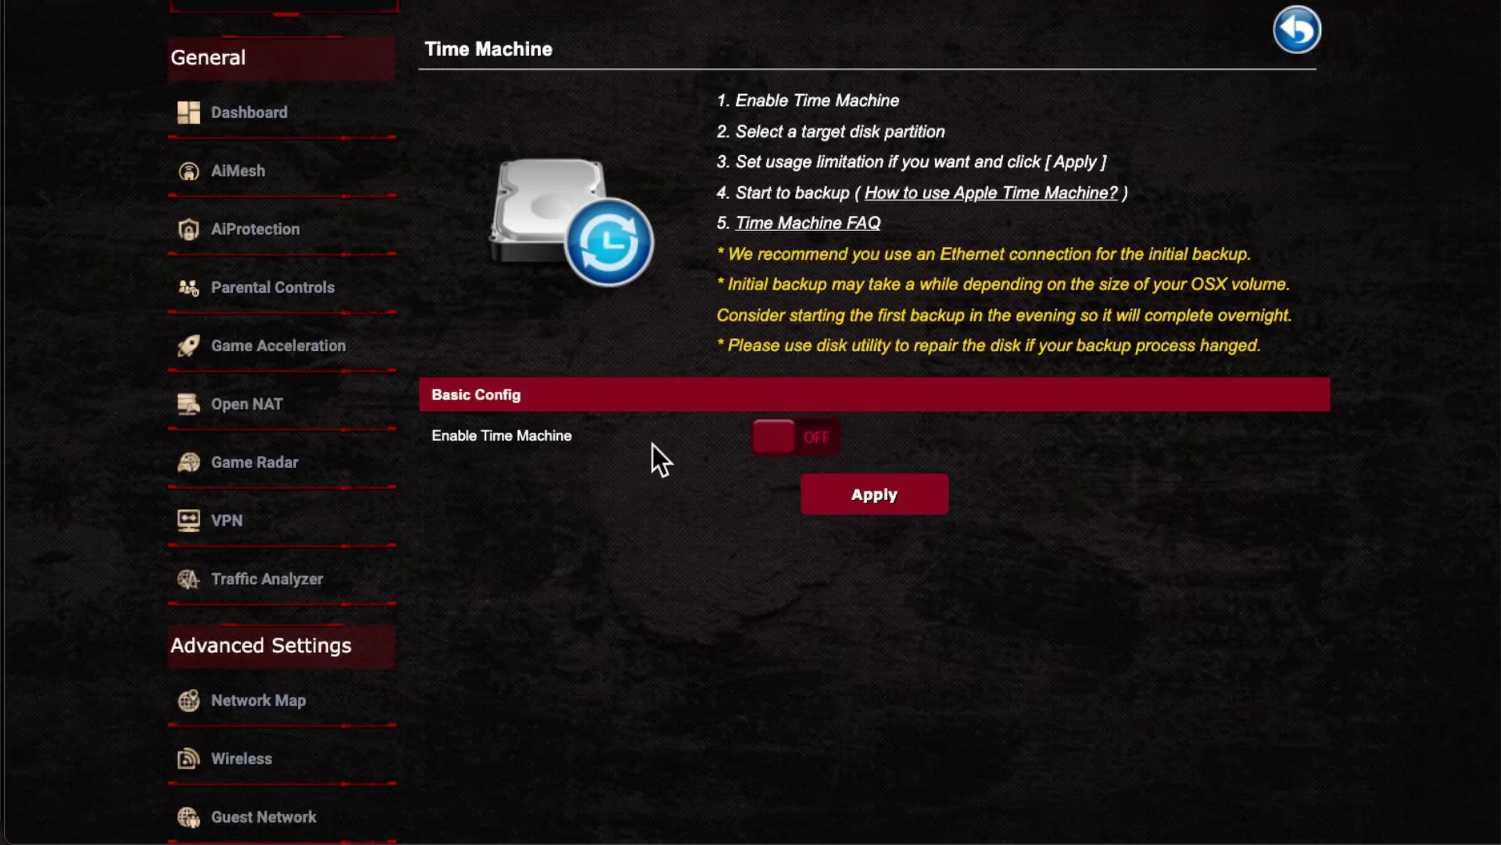
Step: Switch Enable Time Machine ON and set the backup path to the KINGSTON drive (/mnt/KINGSTON)
left_click(814, 454)
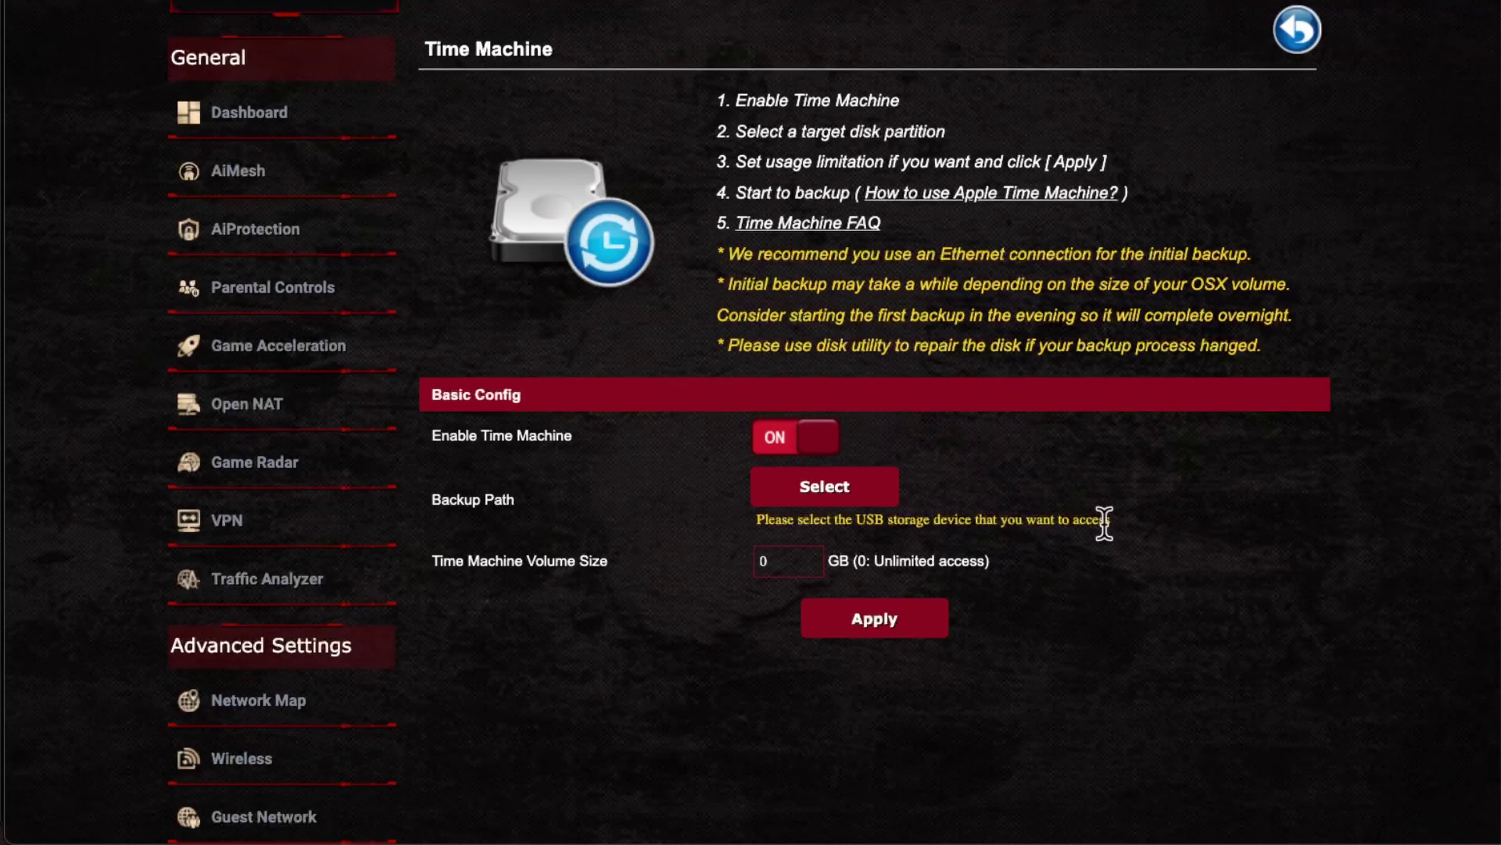
left_click(851, 496)
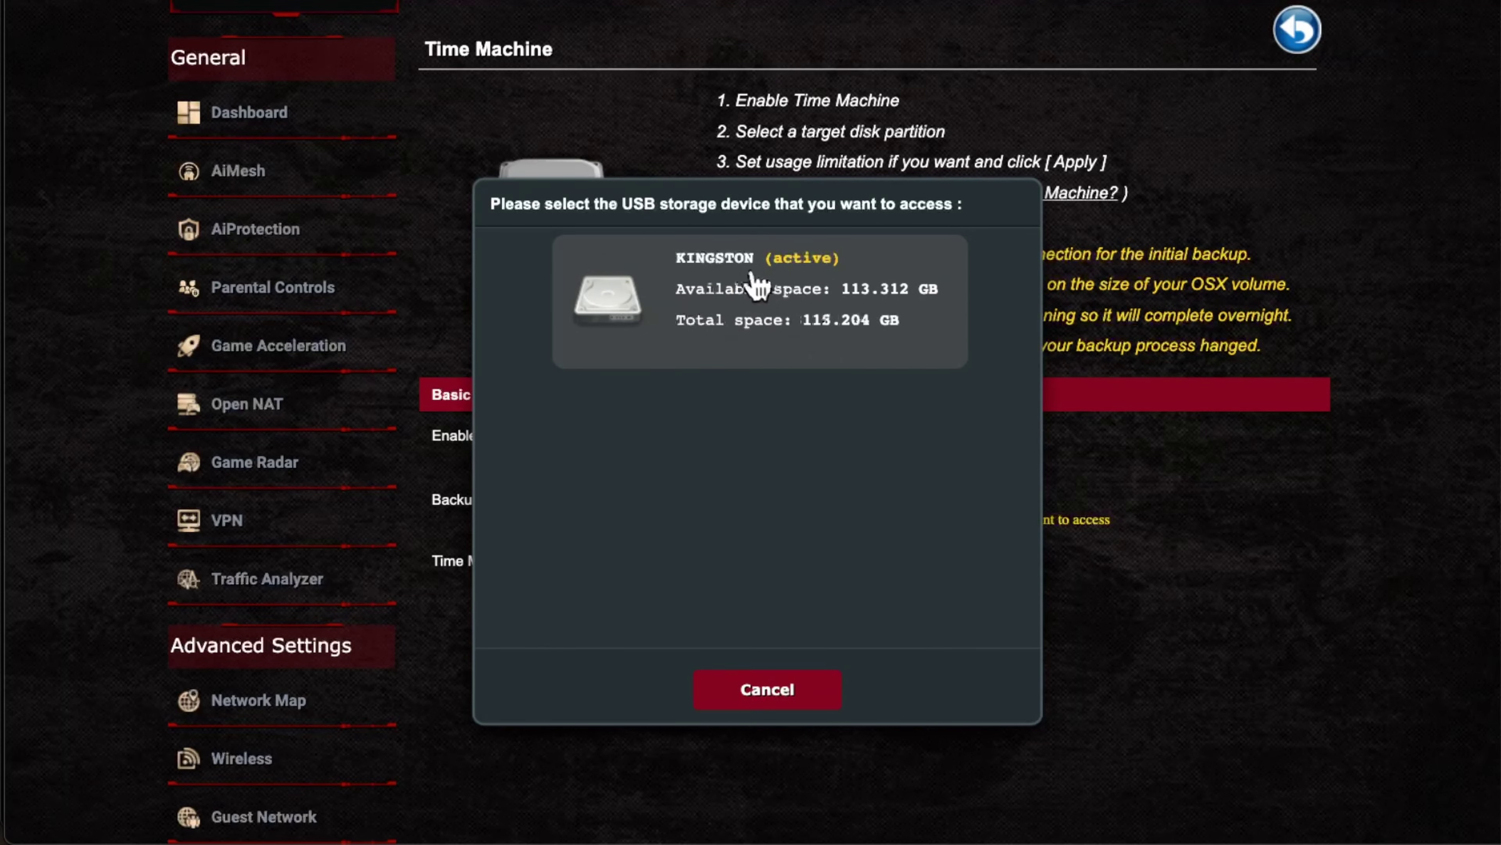
left_click(633, 305)
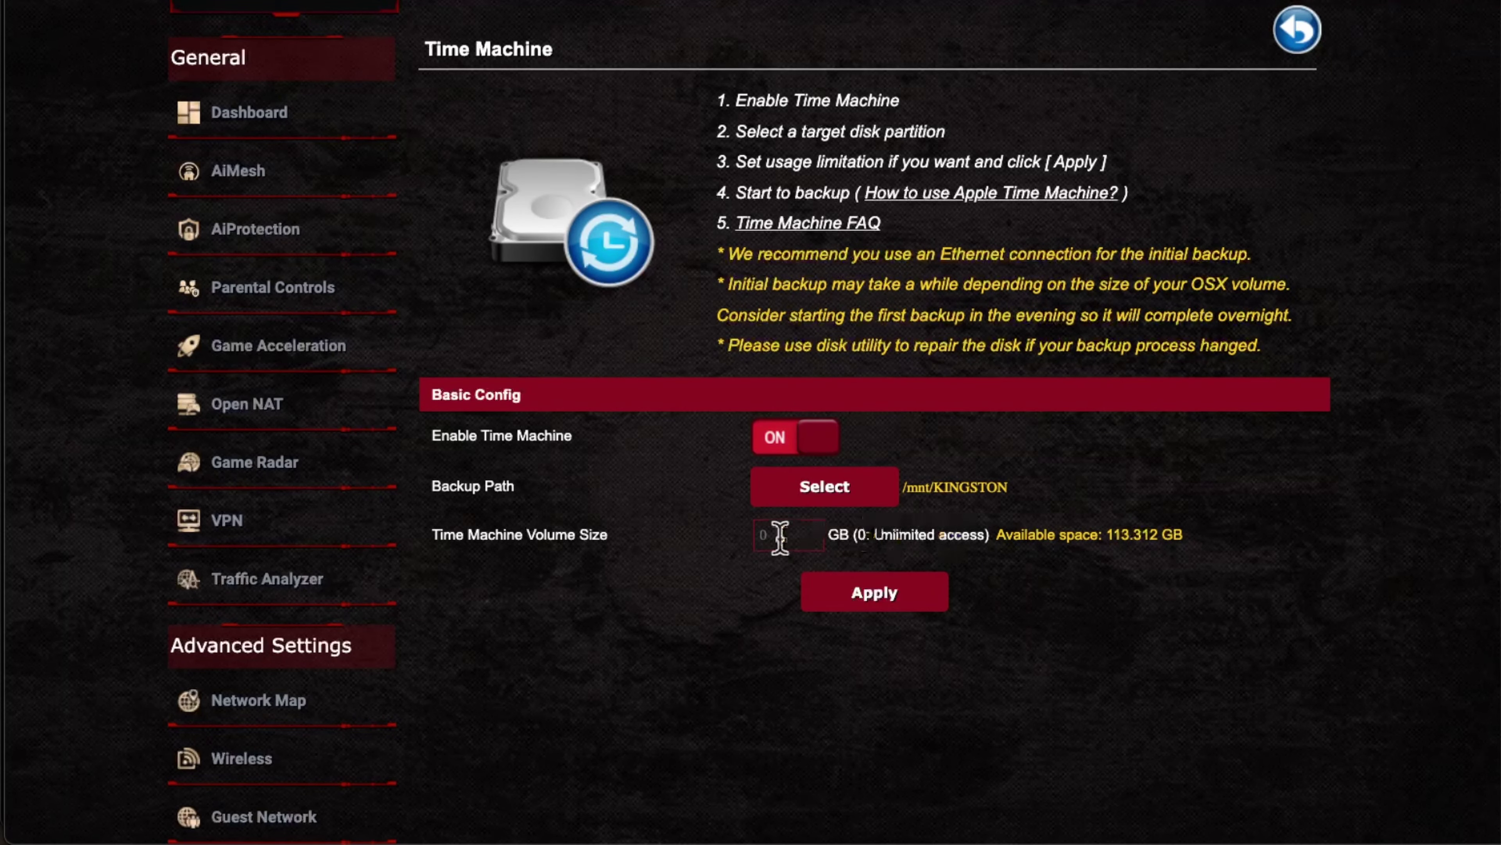
Step: Apply a Time Machine volume size of 0 (unlimited) on /mnt/KINGSTON and go back to USB Application
left_click(765, 536)
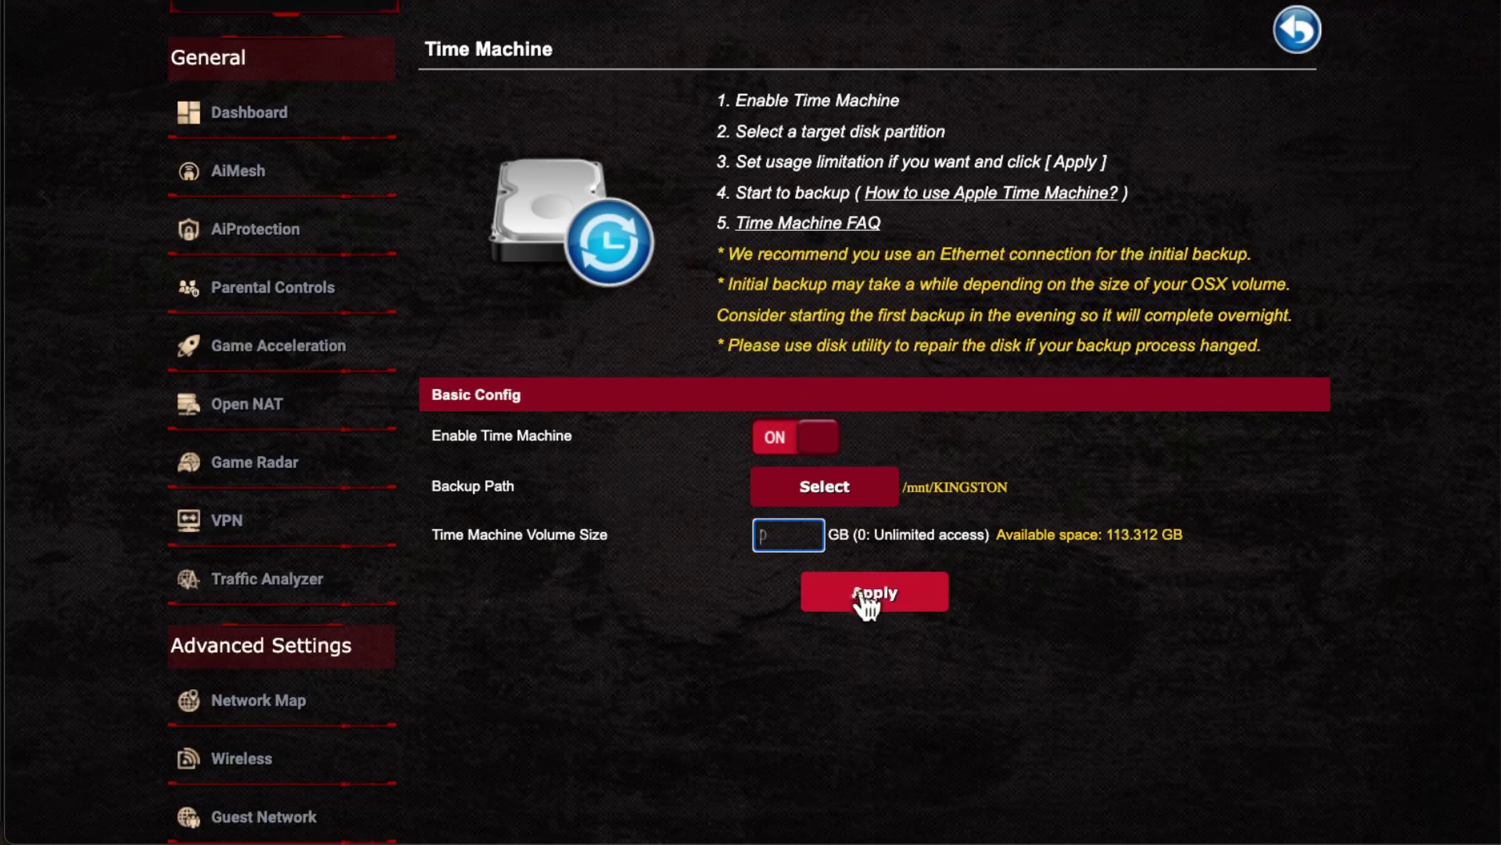
left_click(877, 598)
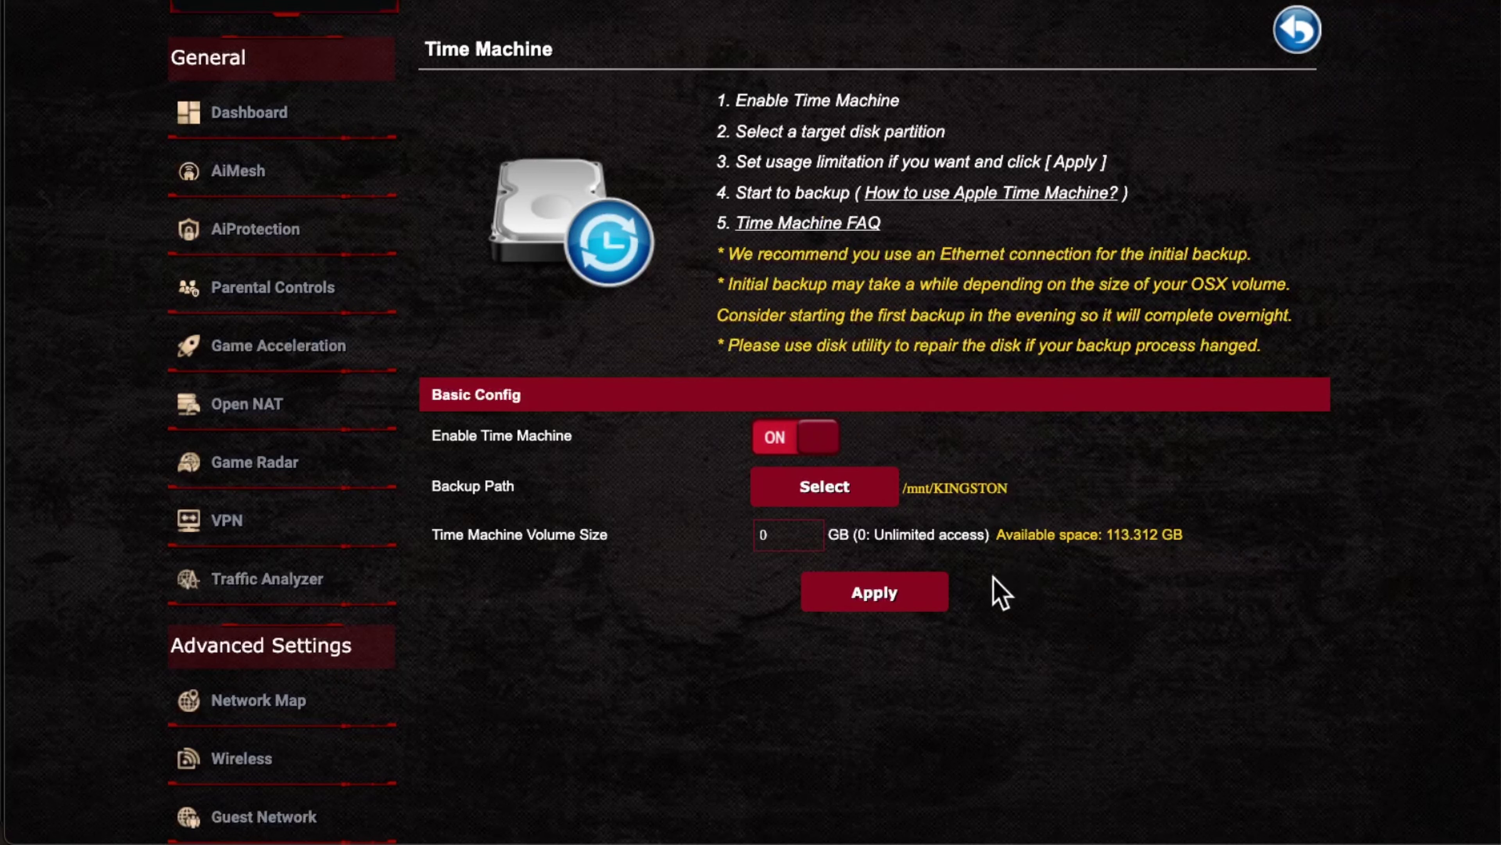
left_click(1296, 47)
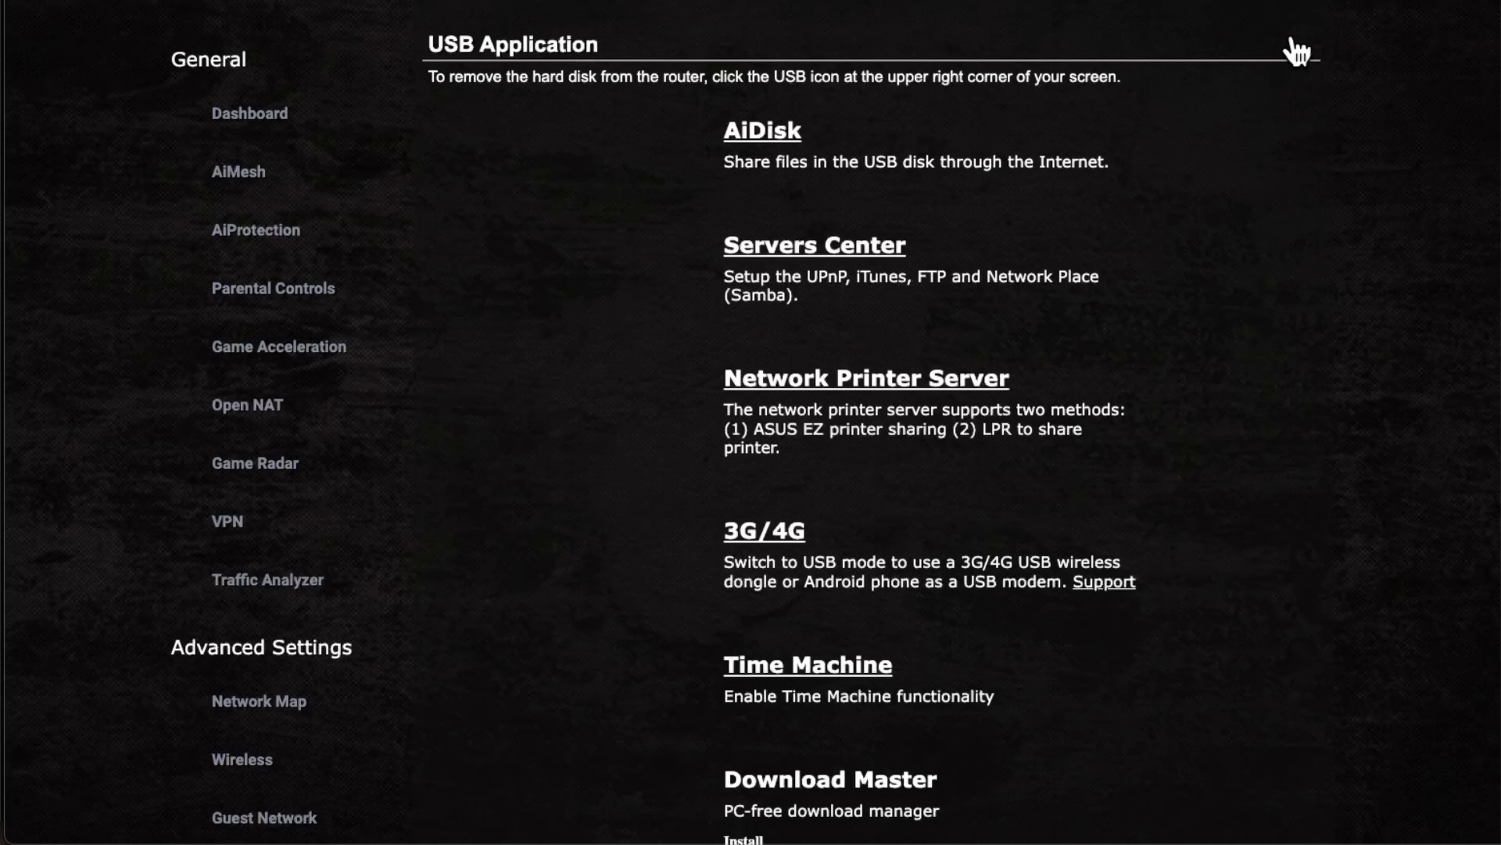
Step: Scroll the USB Application list down to the Download Master entry and back up
scroll(1022, 725, "down", 2)
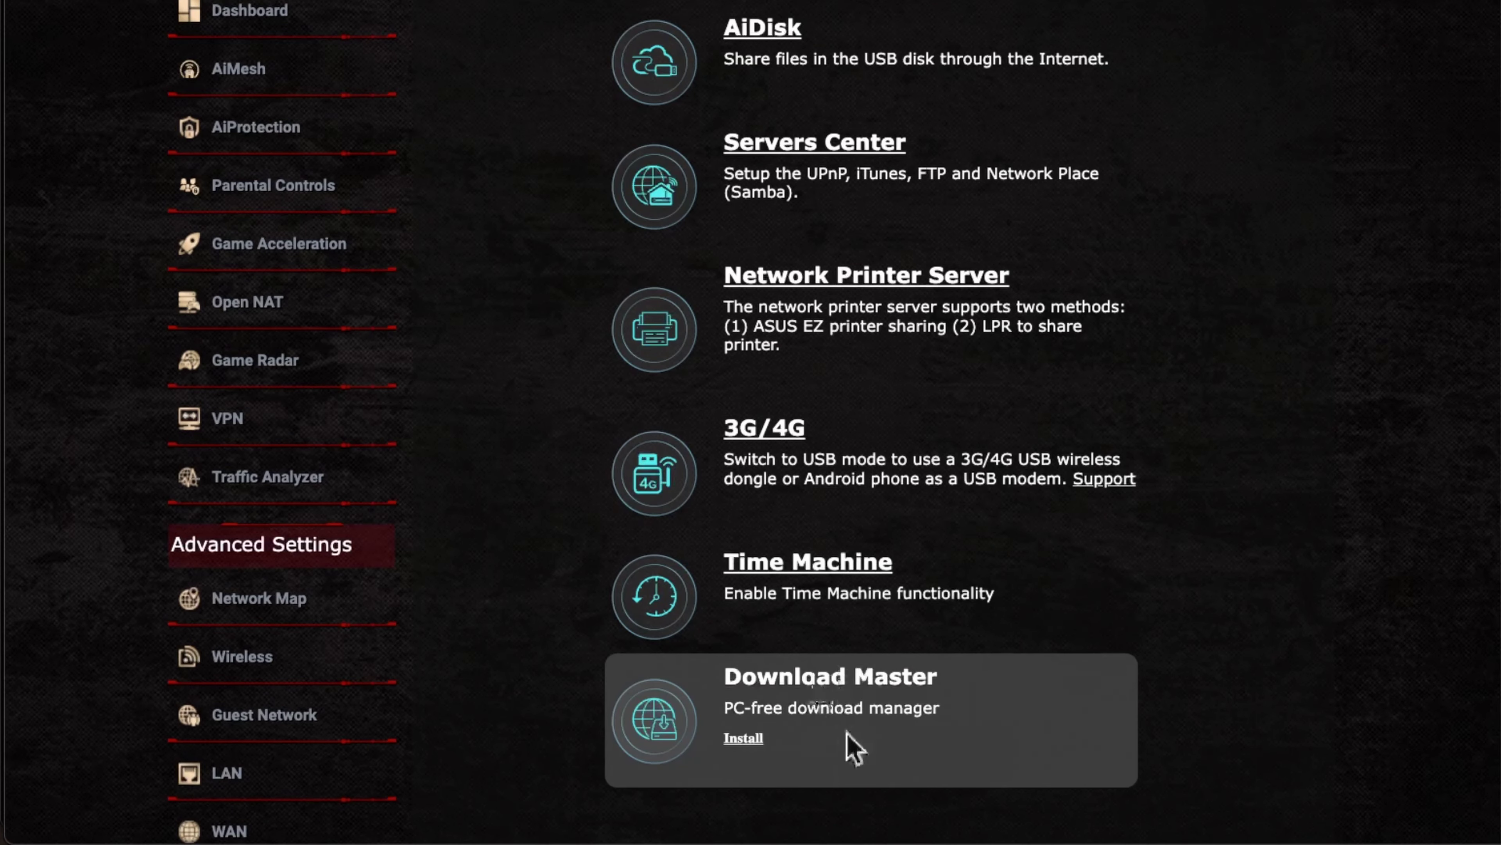
scroll(857, 706, "up", 1)
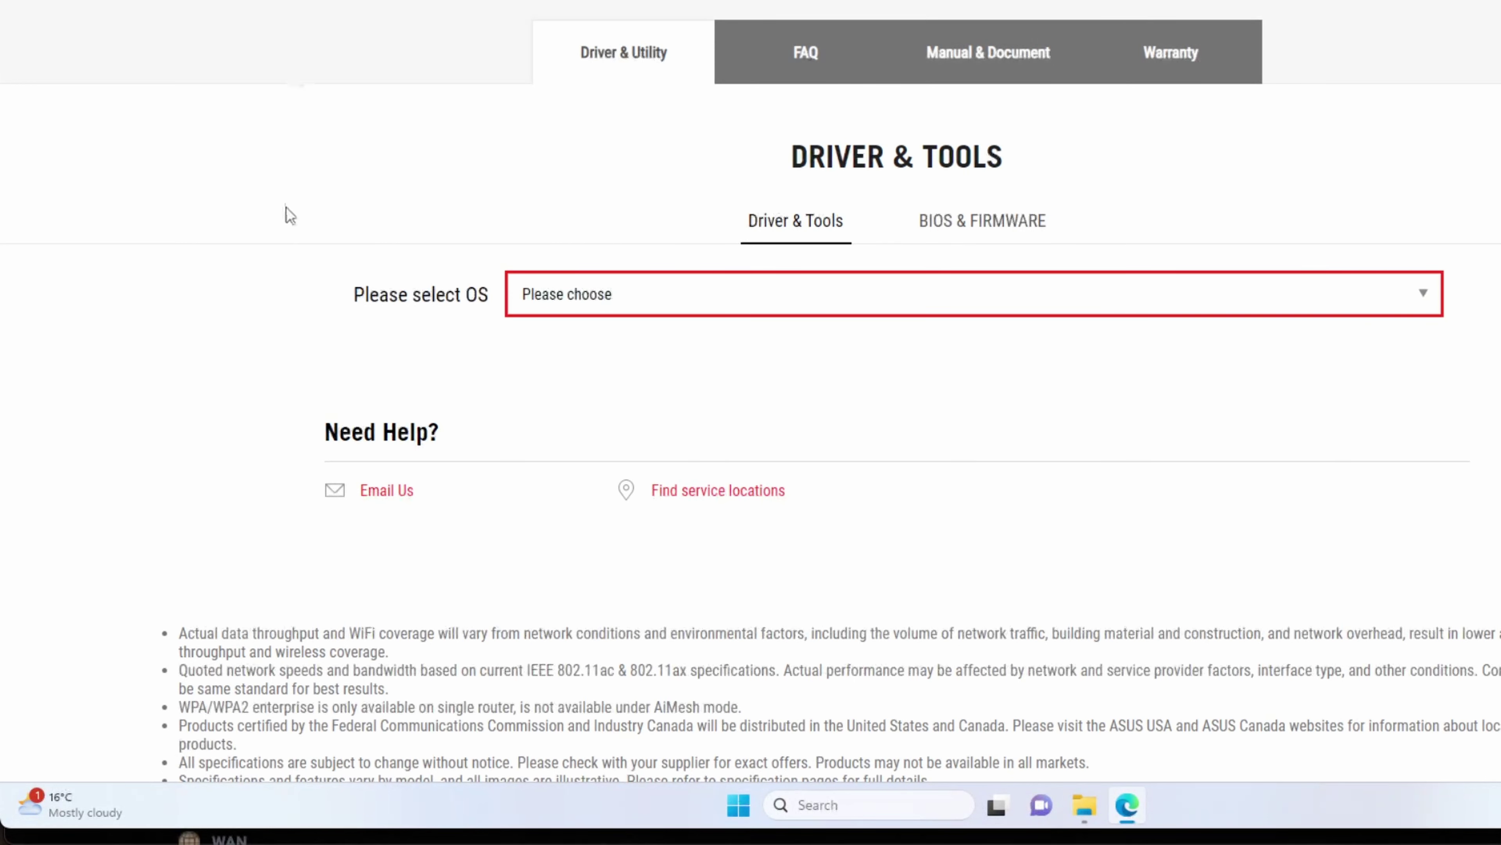
Step: Browse all Windows 11 64-bit software, then switch the OS filter to Windows 10 64-bit
left_click(972, 227)
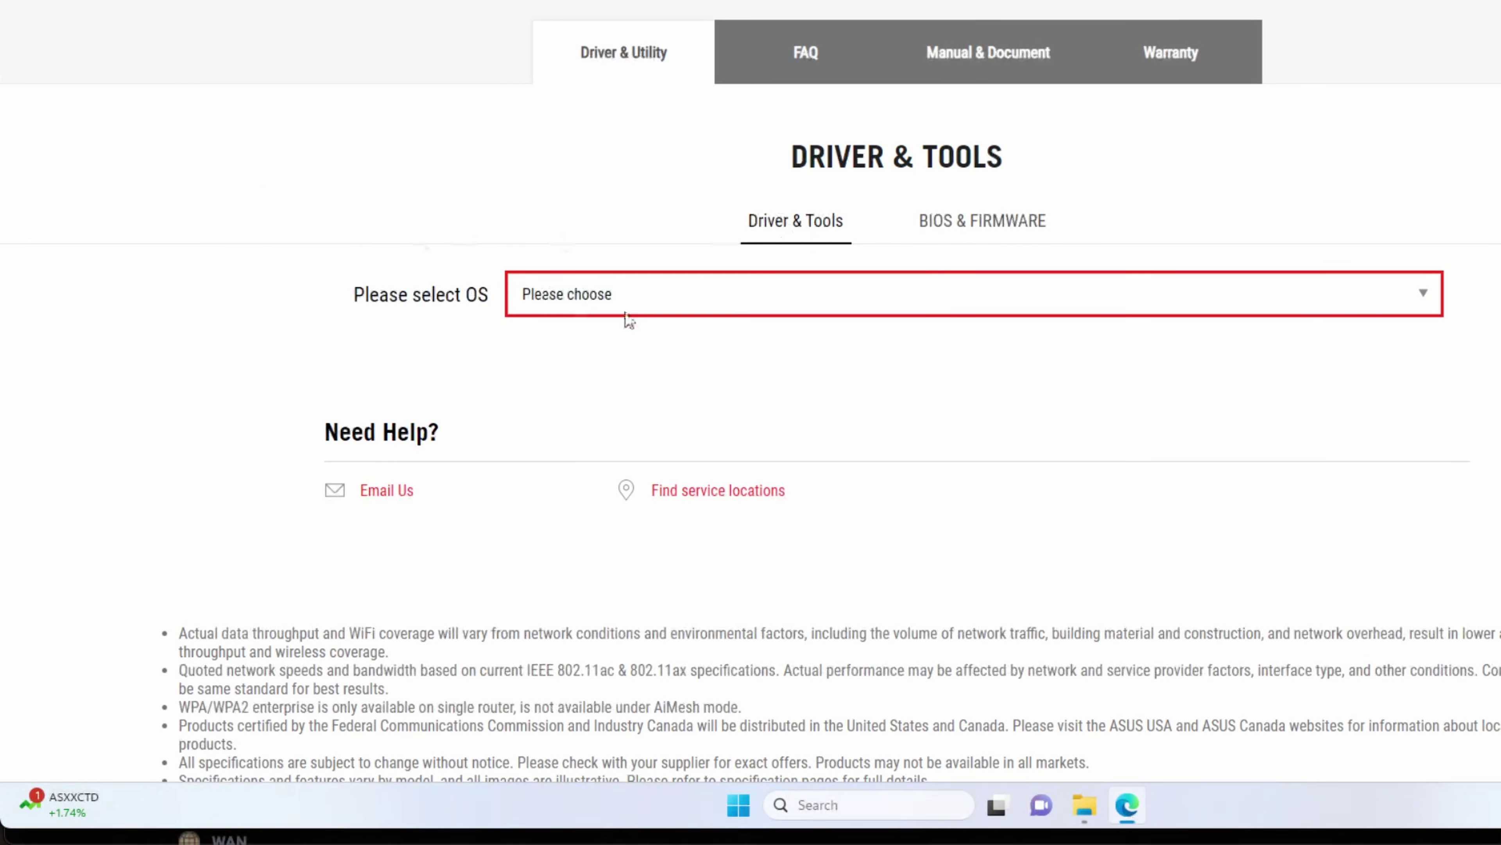
left_click(605, 298)
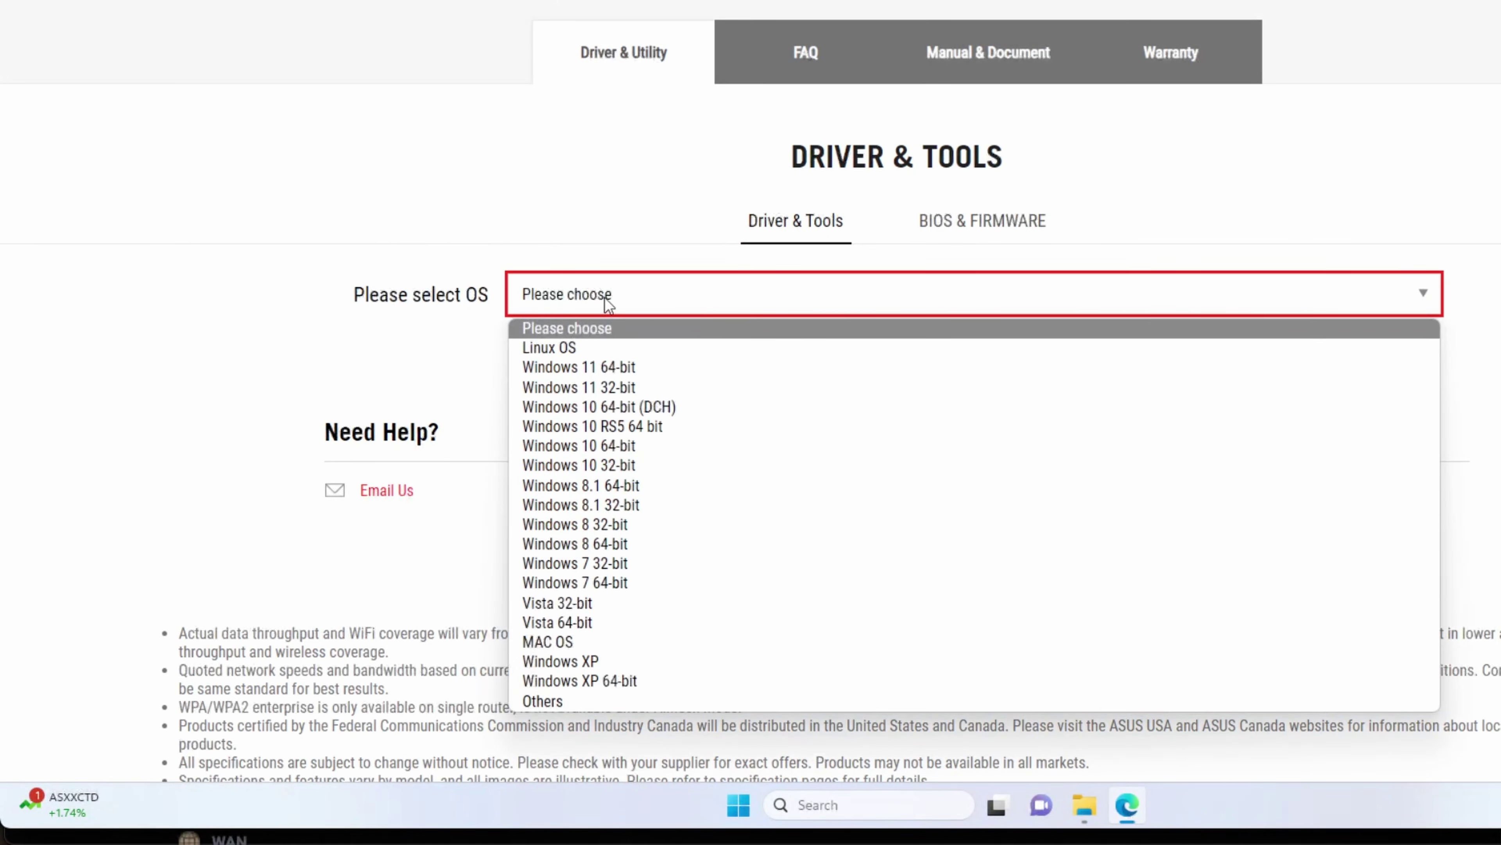
left_click(660, 368)
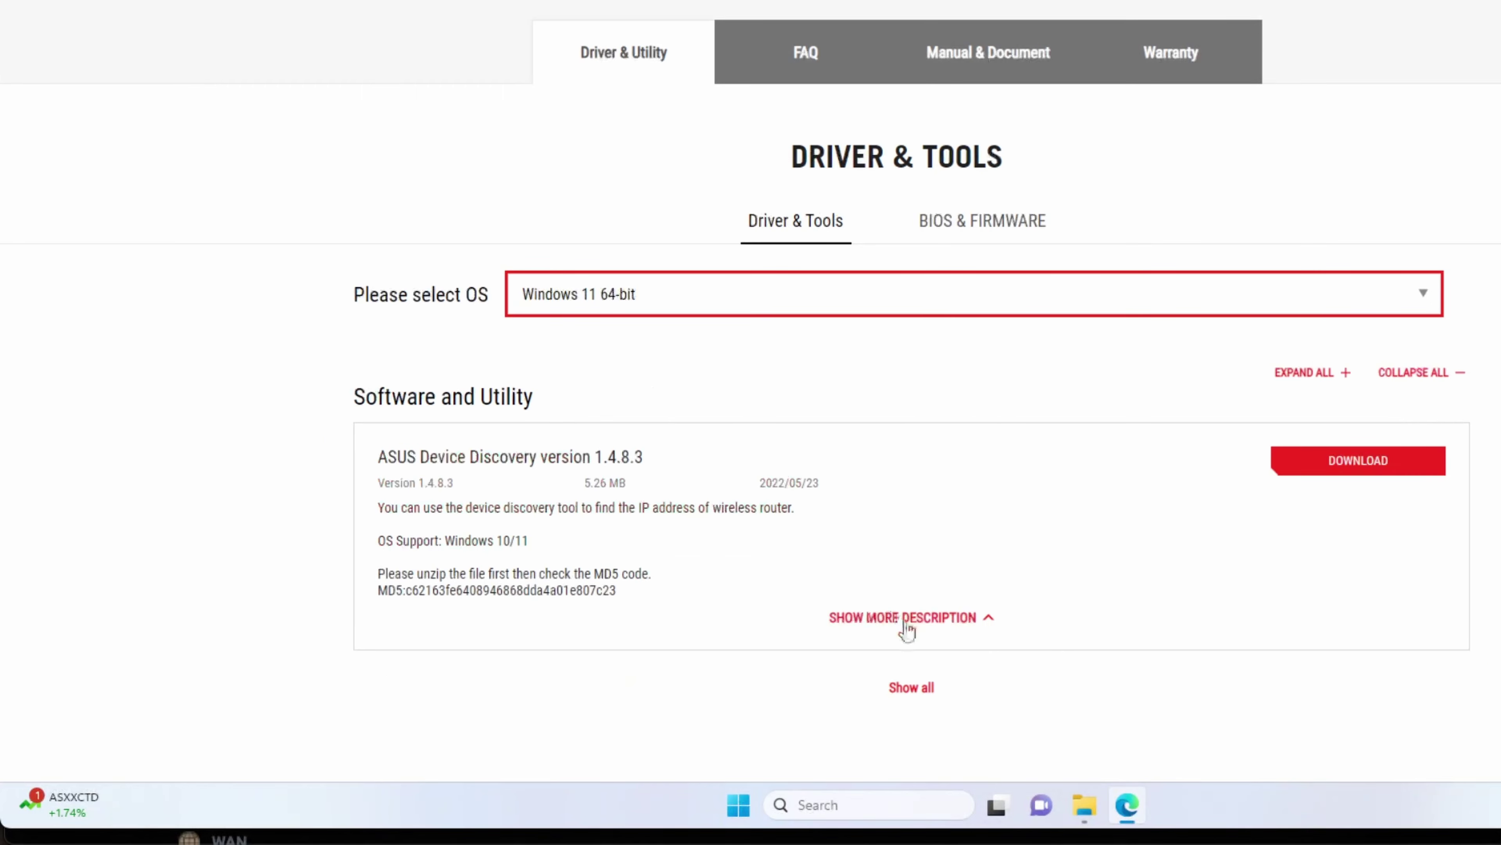
left_click(917, 688)
scroll(911, 674, "down", 15)
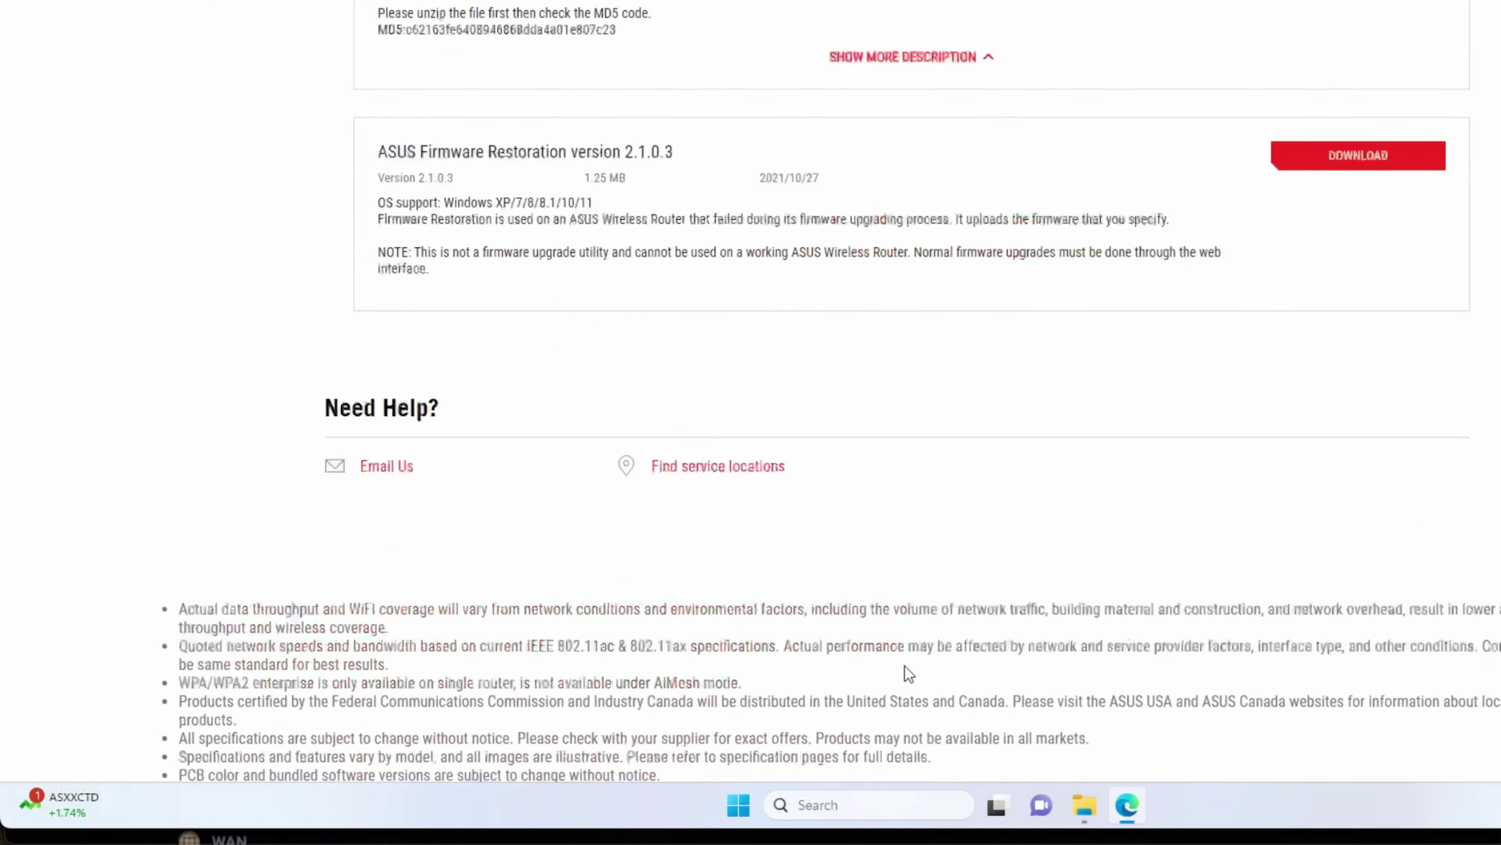
scroll(904, 671, "up", 20)
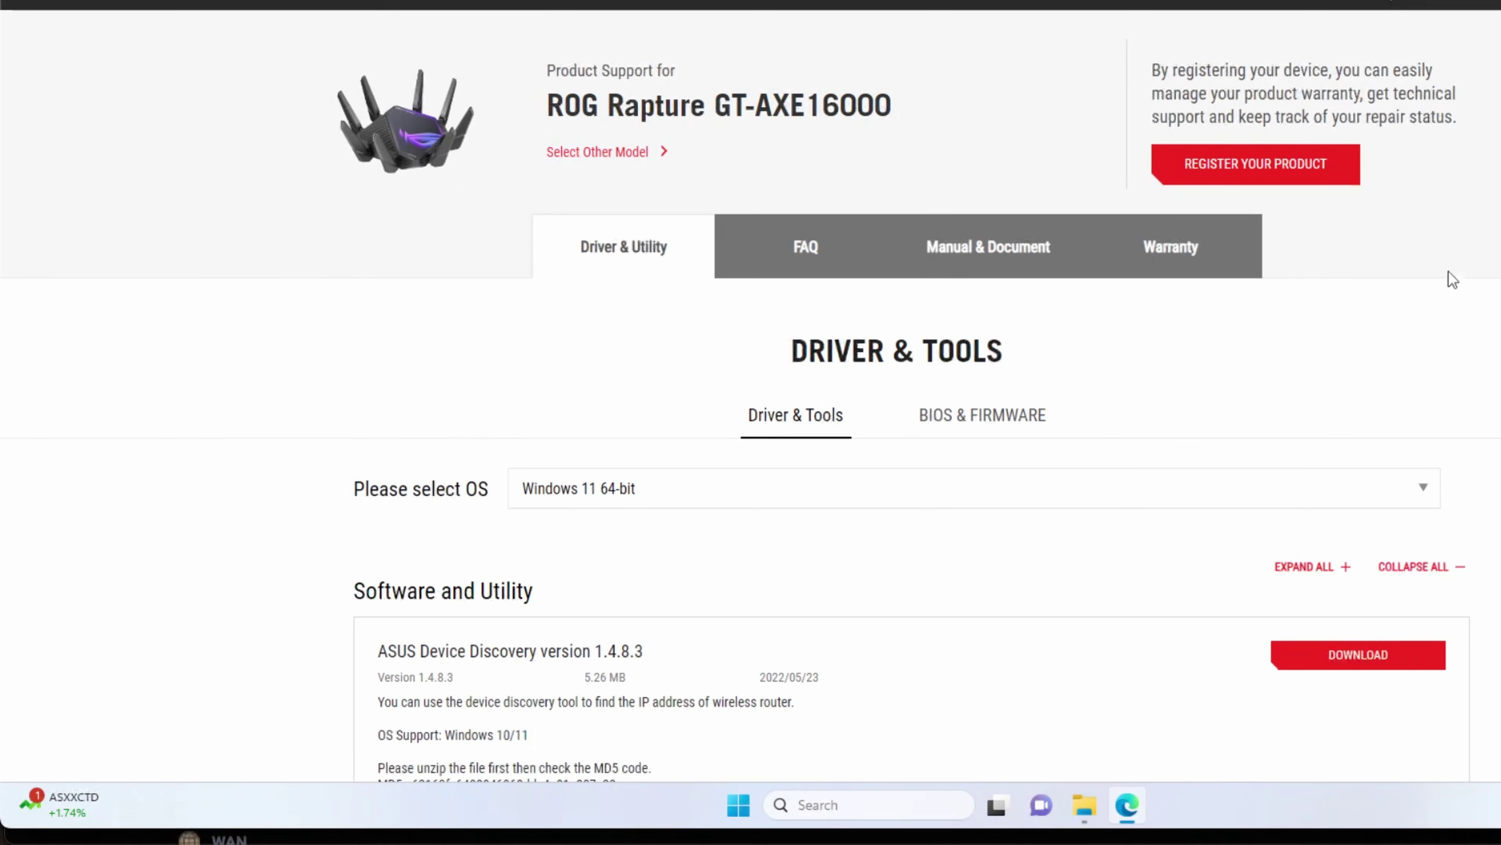
scroll(751, 390, "down", 5)
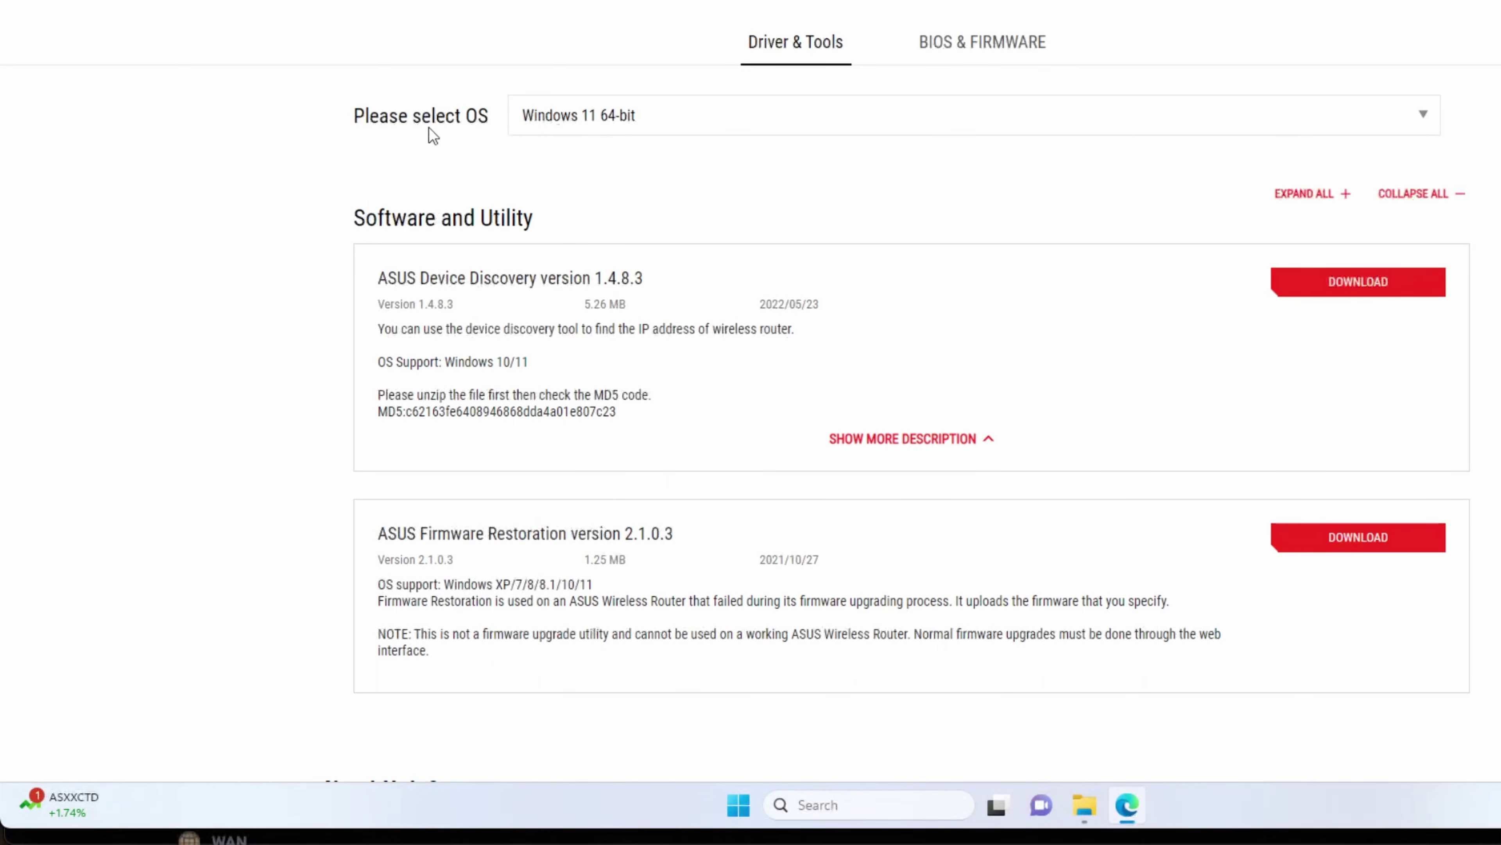
left_click(615, 121)
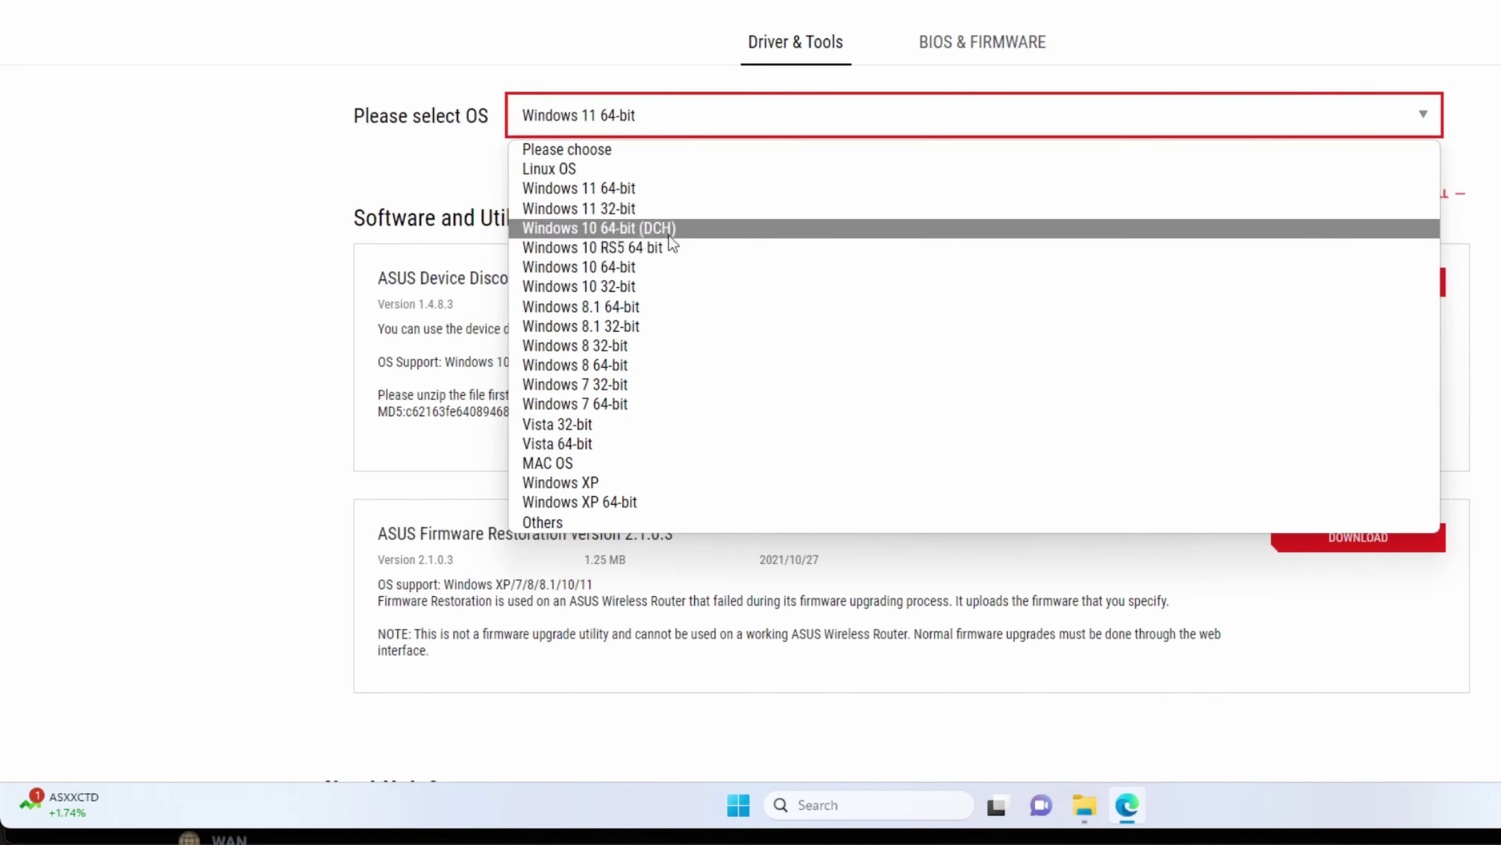
left_click(681, 274)
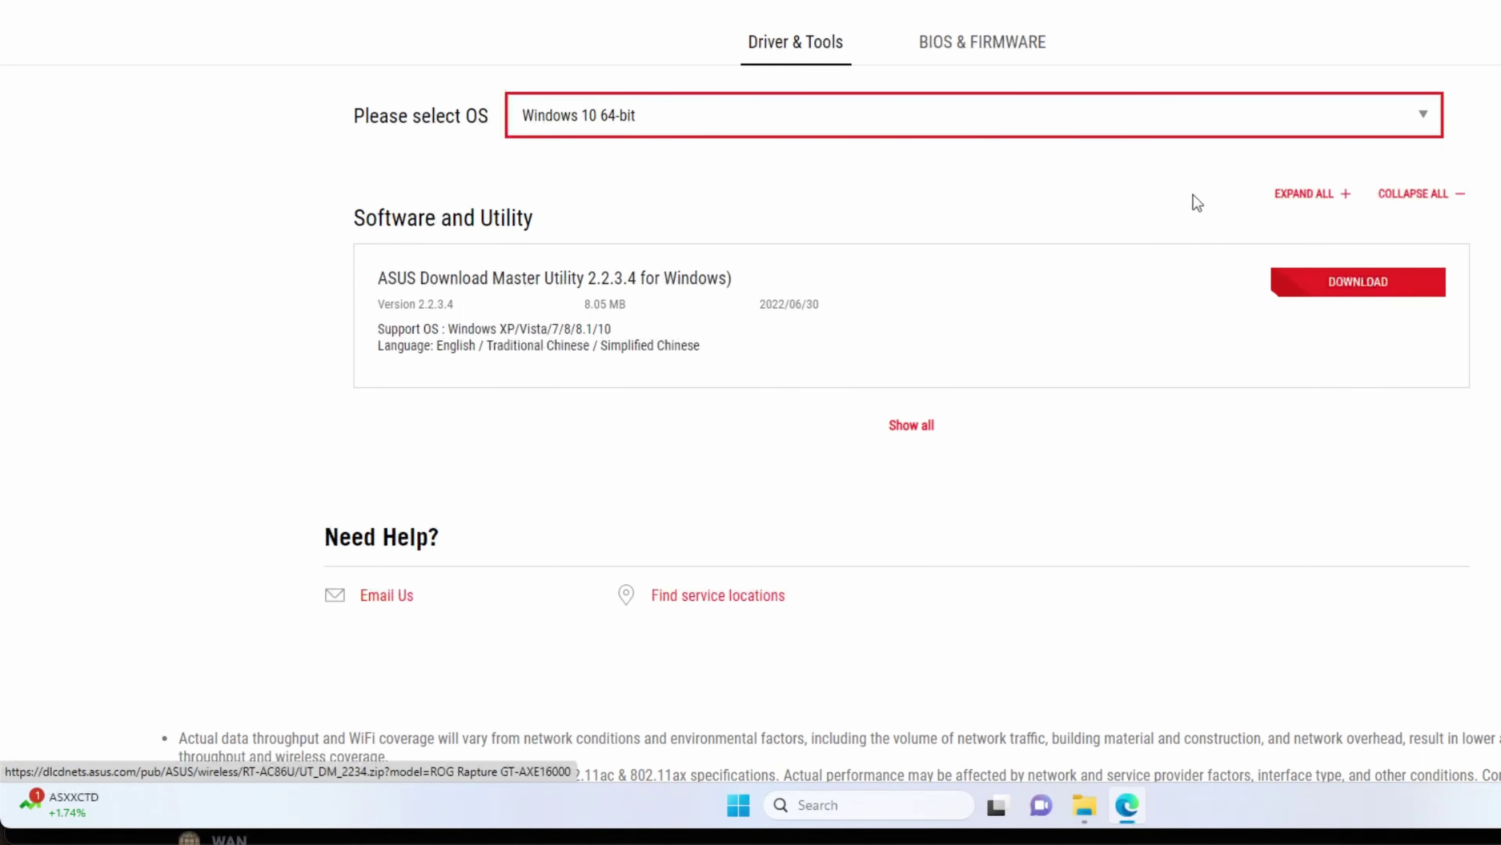
Step: Extract the UT_DM_2234 zip in Downloads into a UT_DM_2234 folder
left_click(1084, 804)
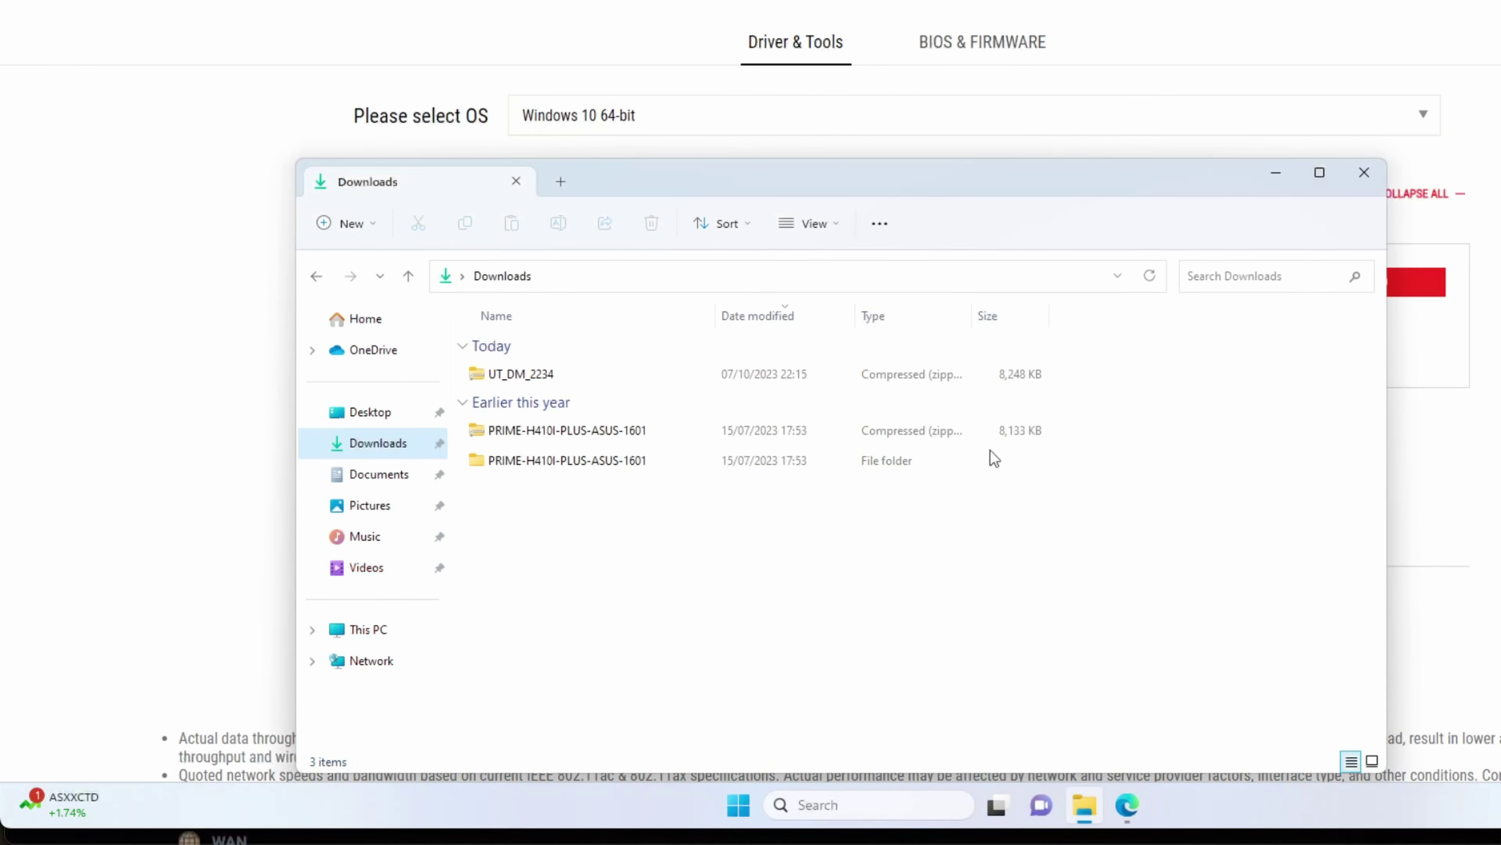
left_click(538, 376)
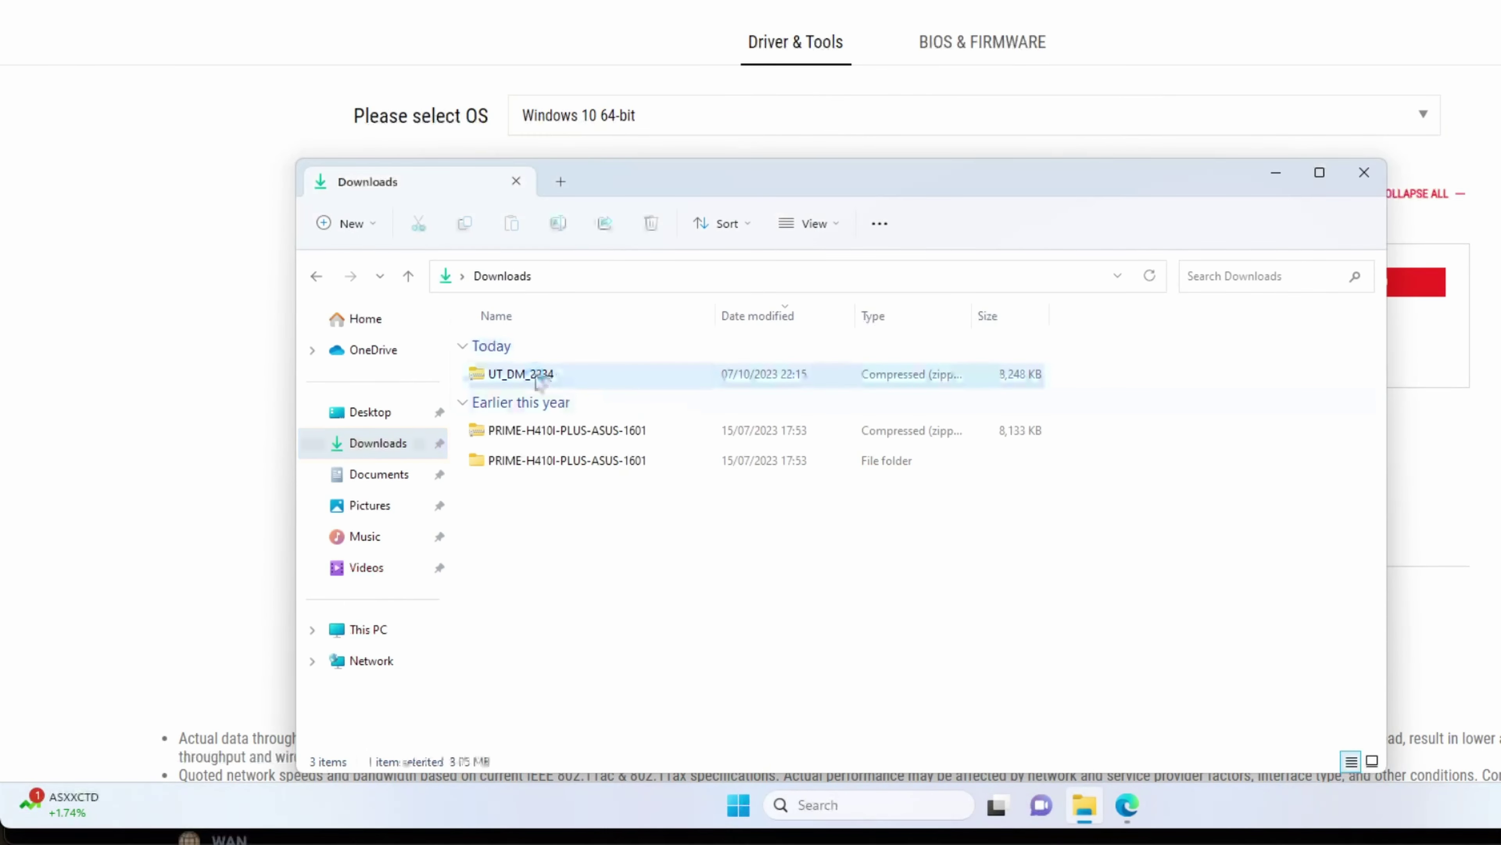
right_click(580, 378)
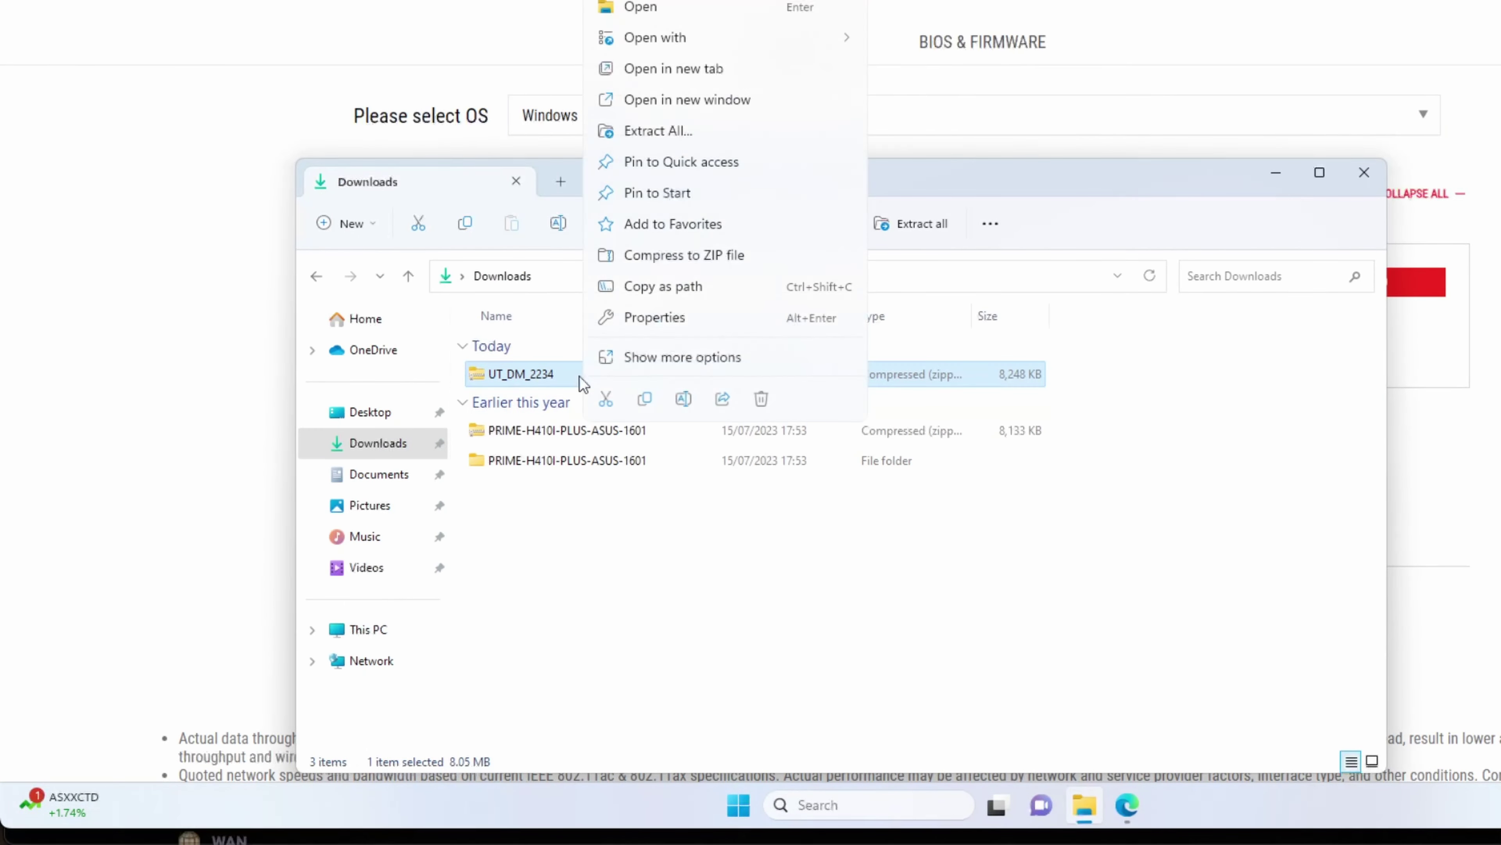
left_click(680, 131)
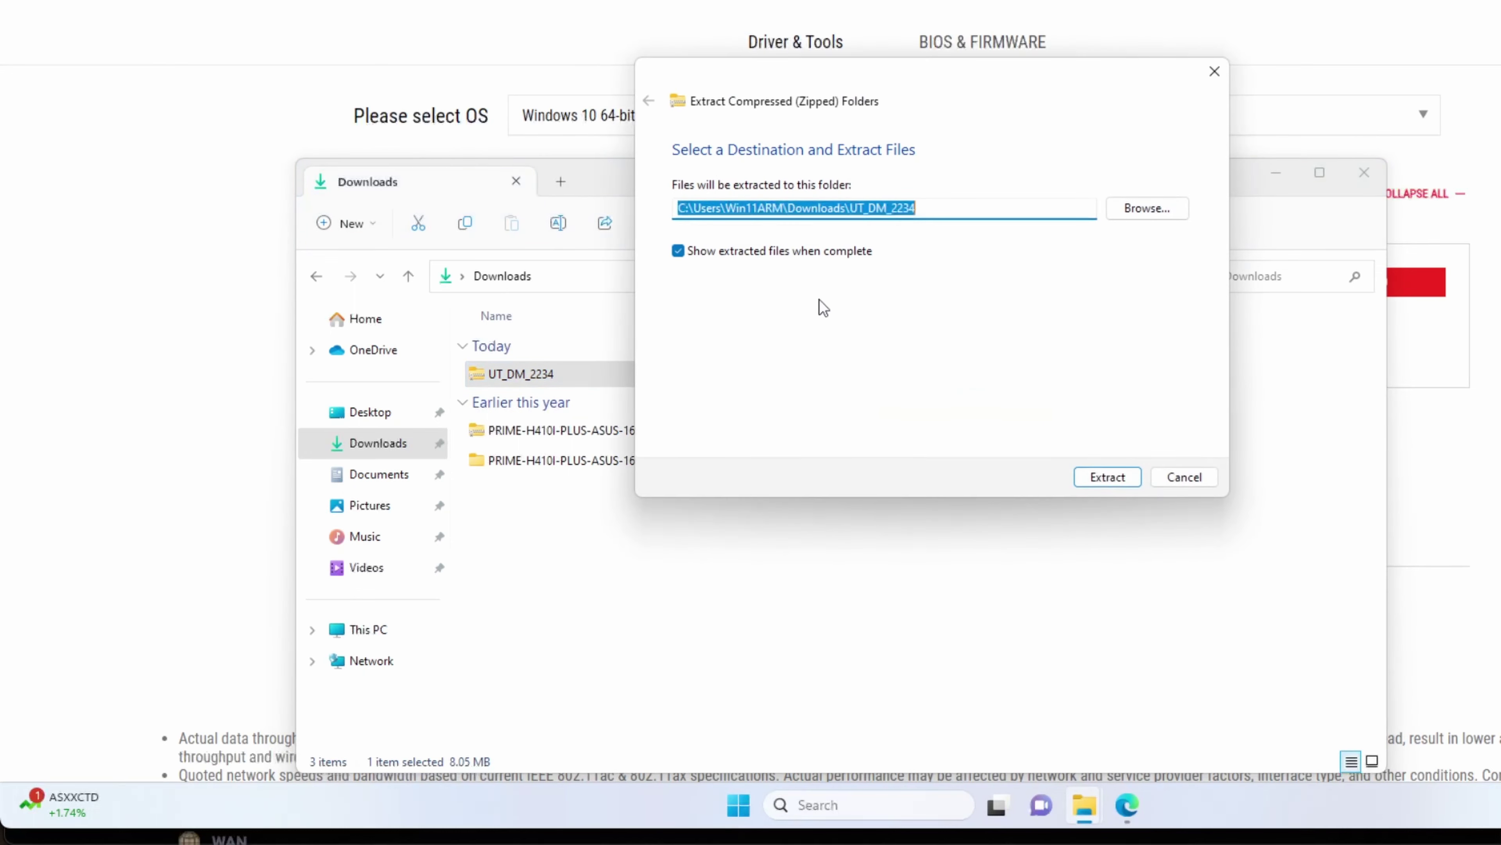
left_click(1115, 485)
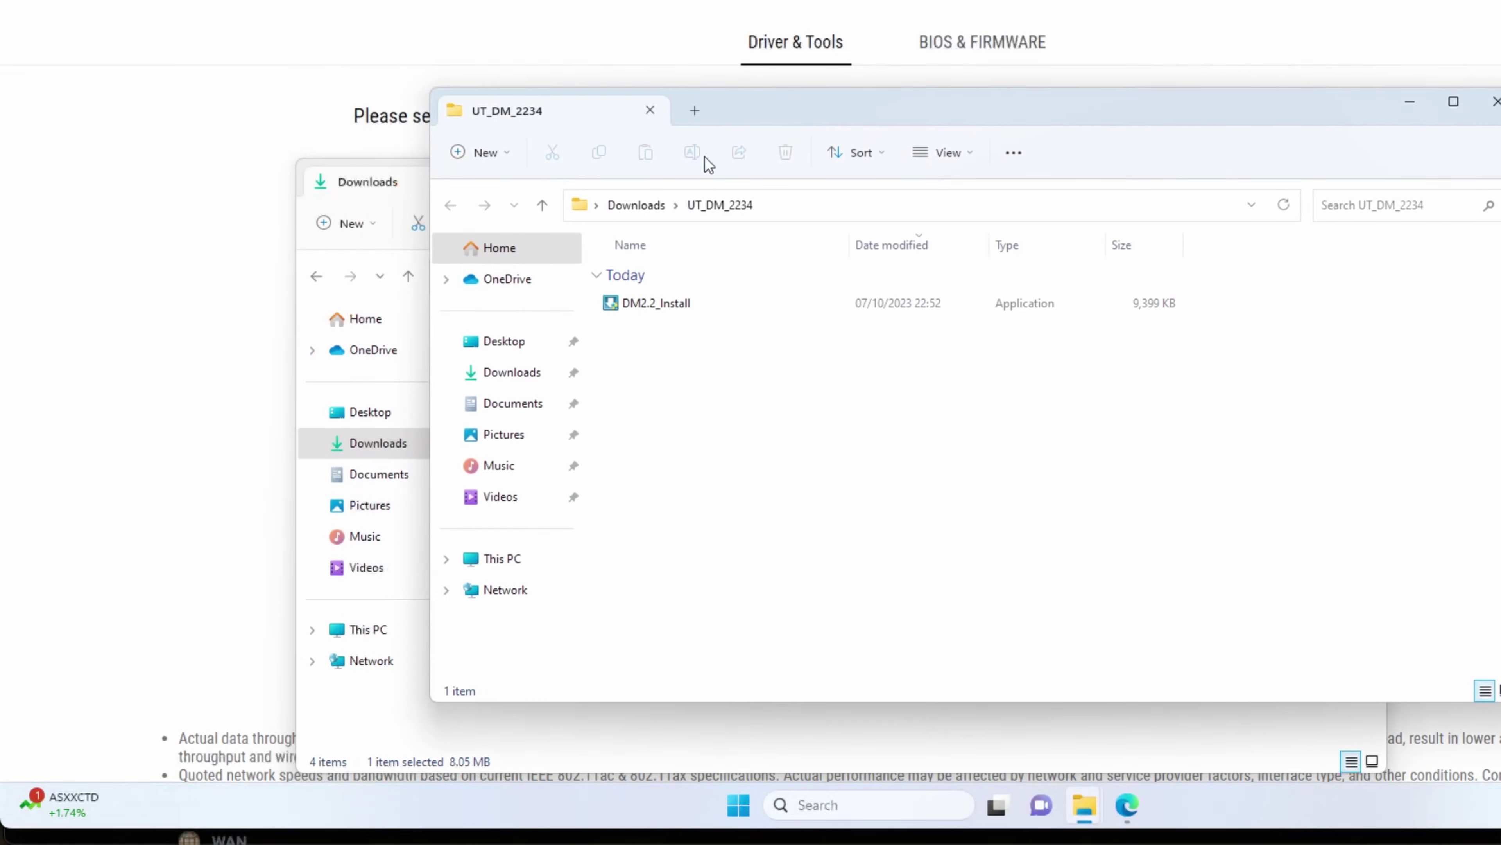
Step: Close the Downloads window and launch DM2.2_Install, approving the UAC prompt
left_click(654, 729)
left_click(1364, 183)
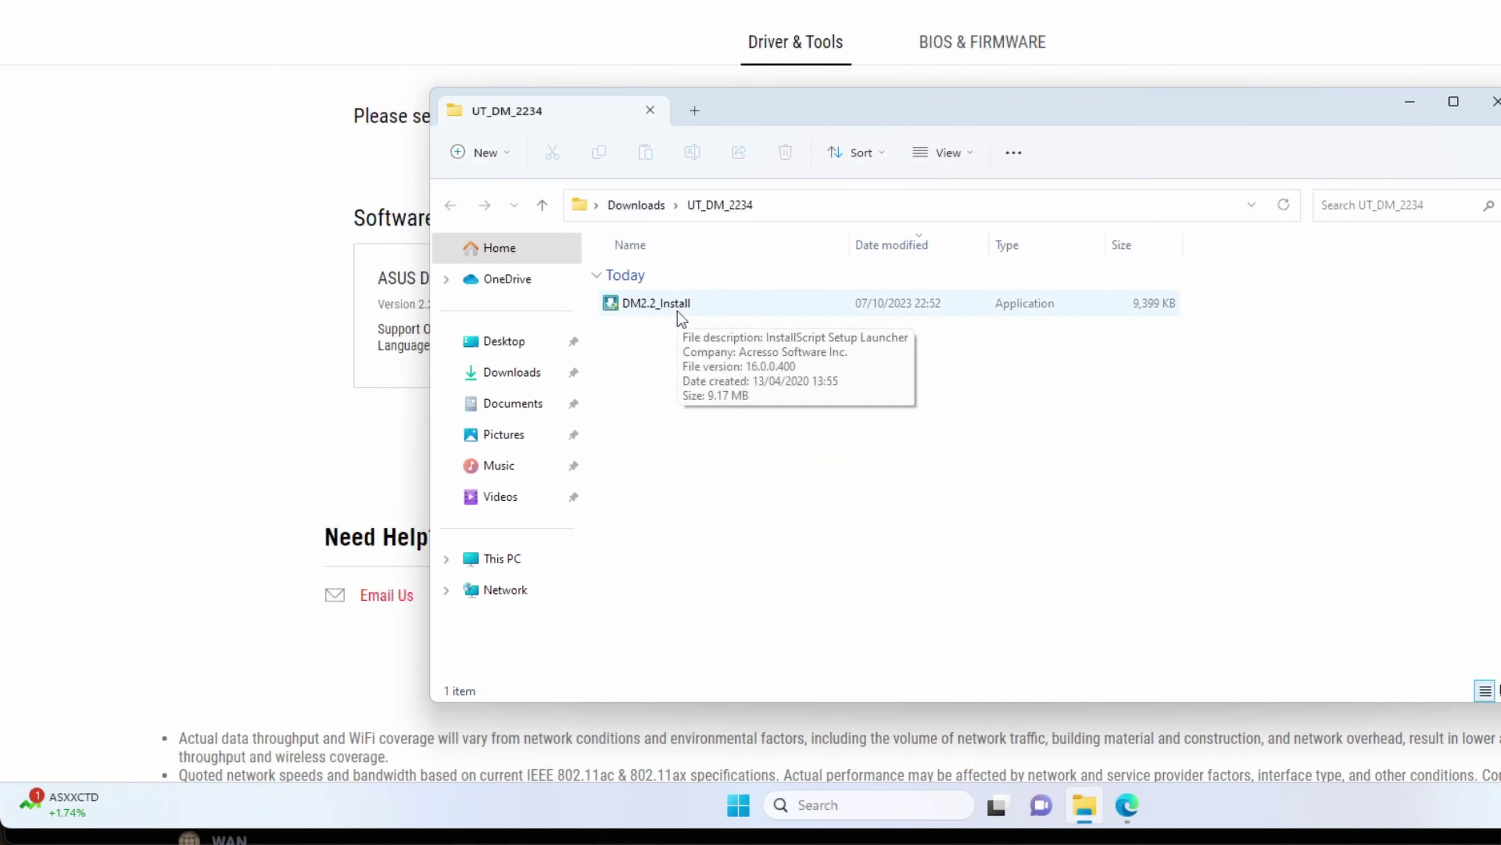
left_click(689, 317)
double_click(688, 316)
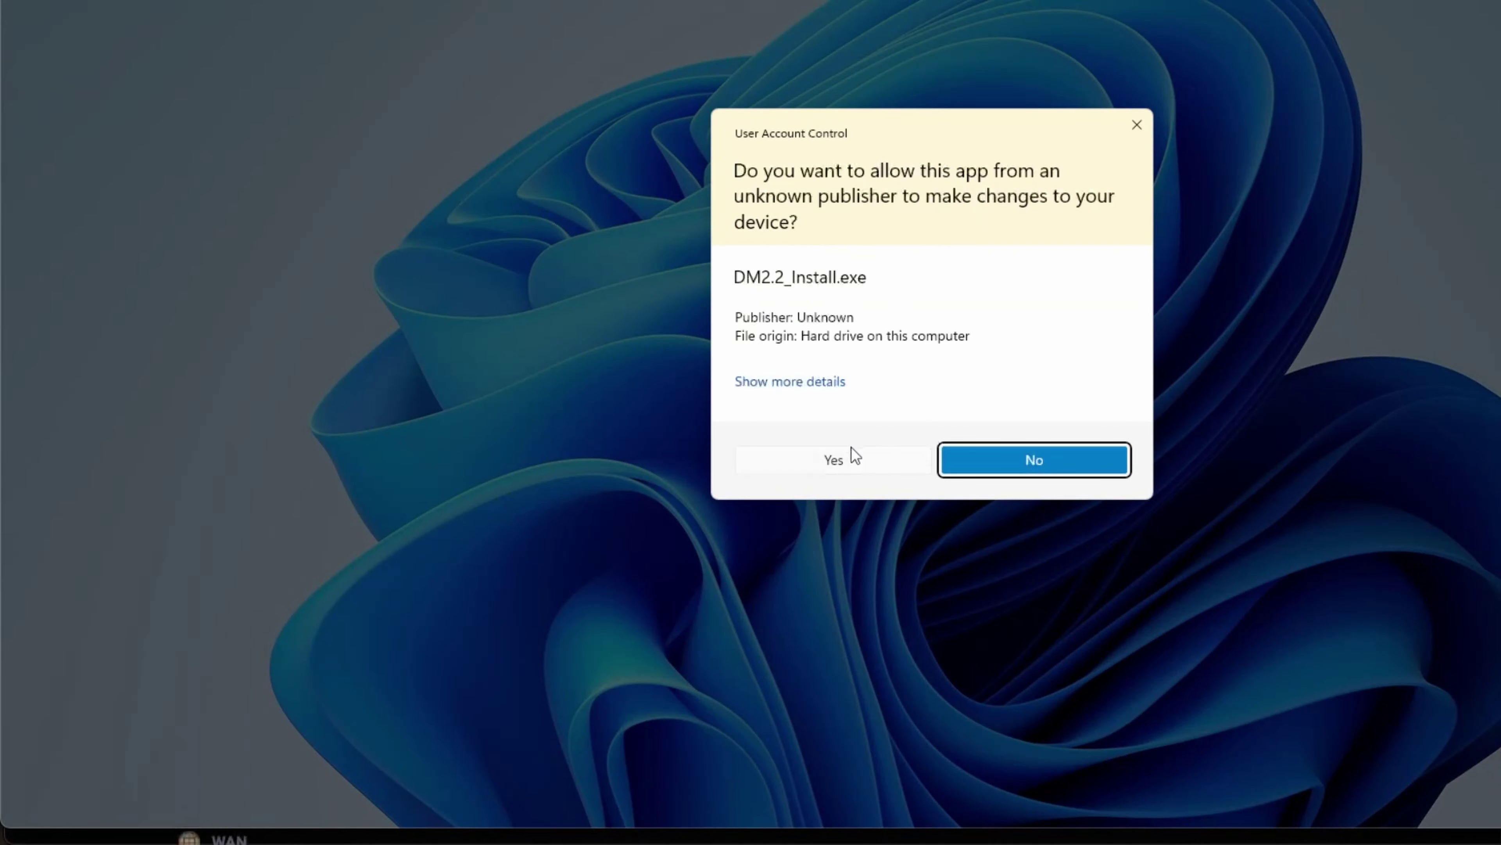
left_click(843, 459)
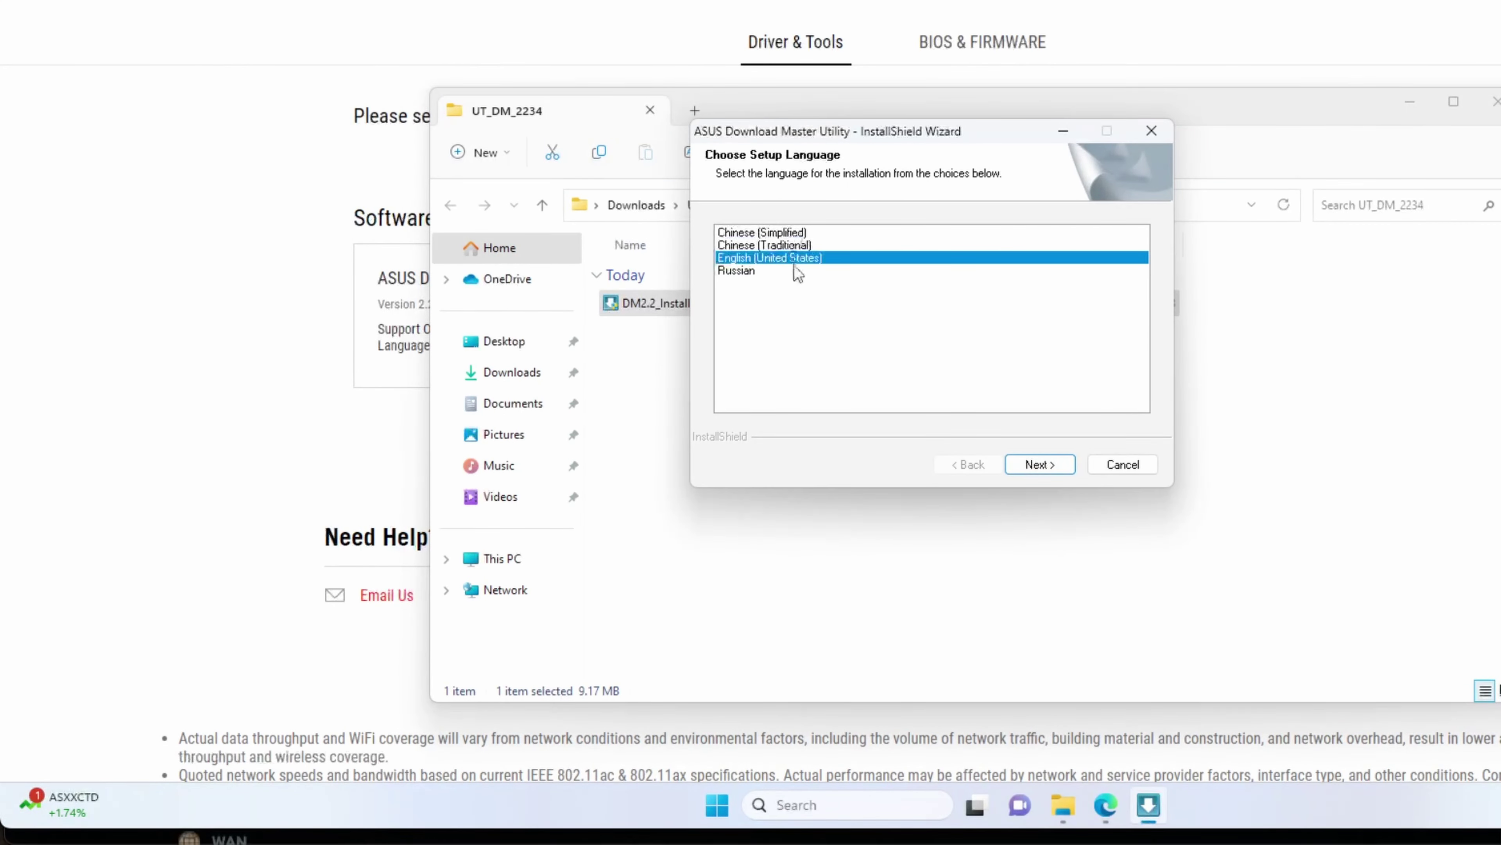
Step: Install with English (United States), default destination and program folder, then finish the wizard
left_click(1043, 465)
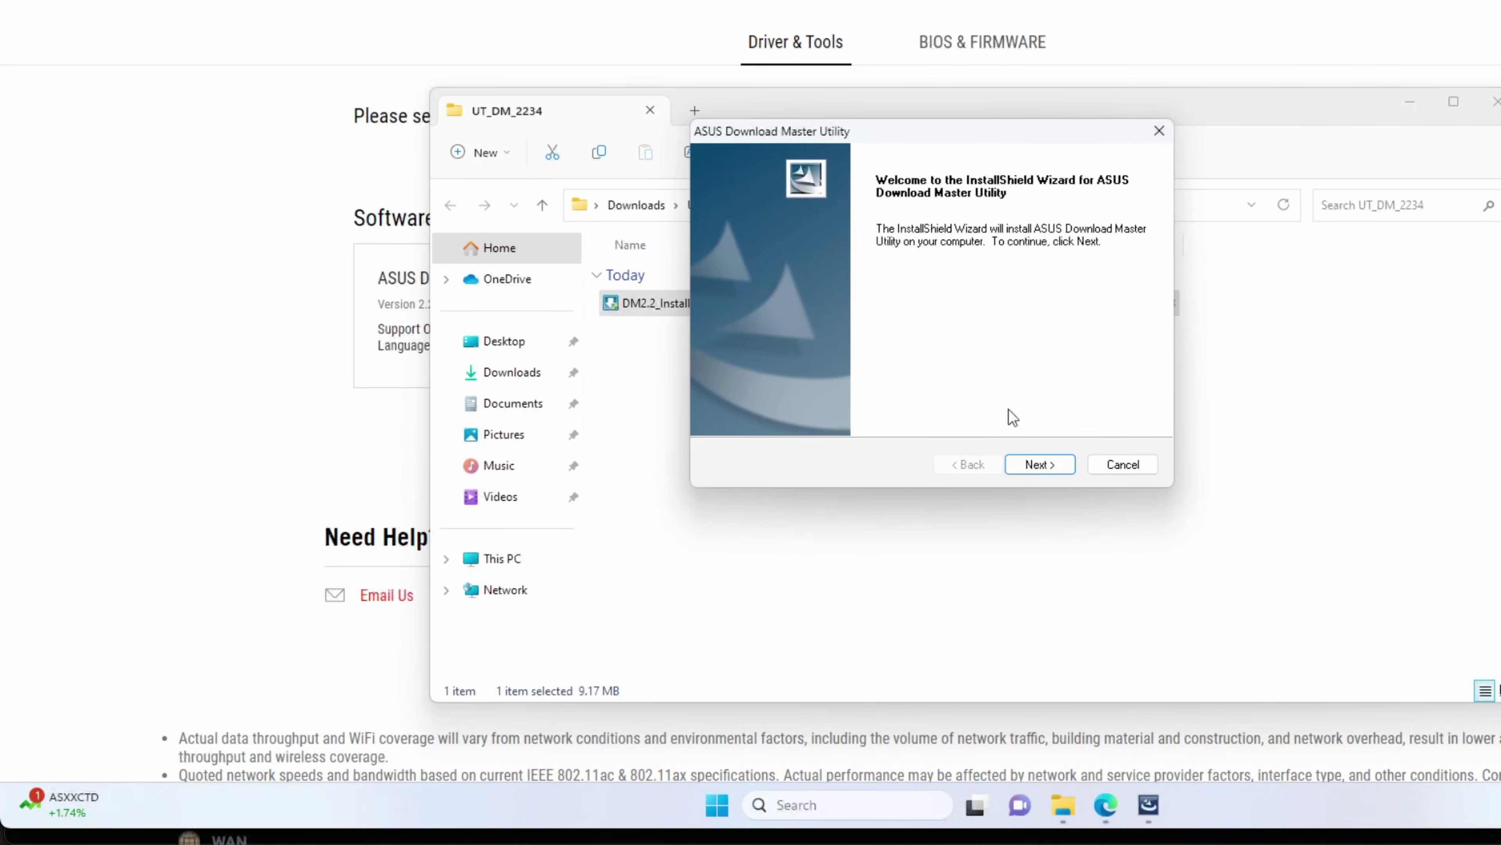
left_click(1034, 470)
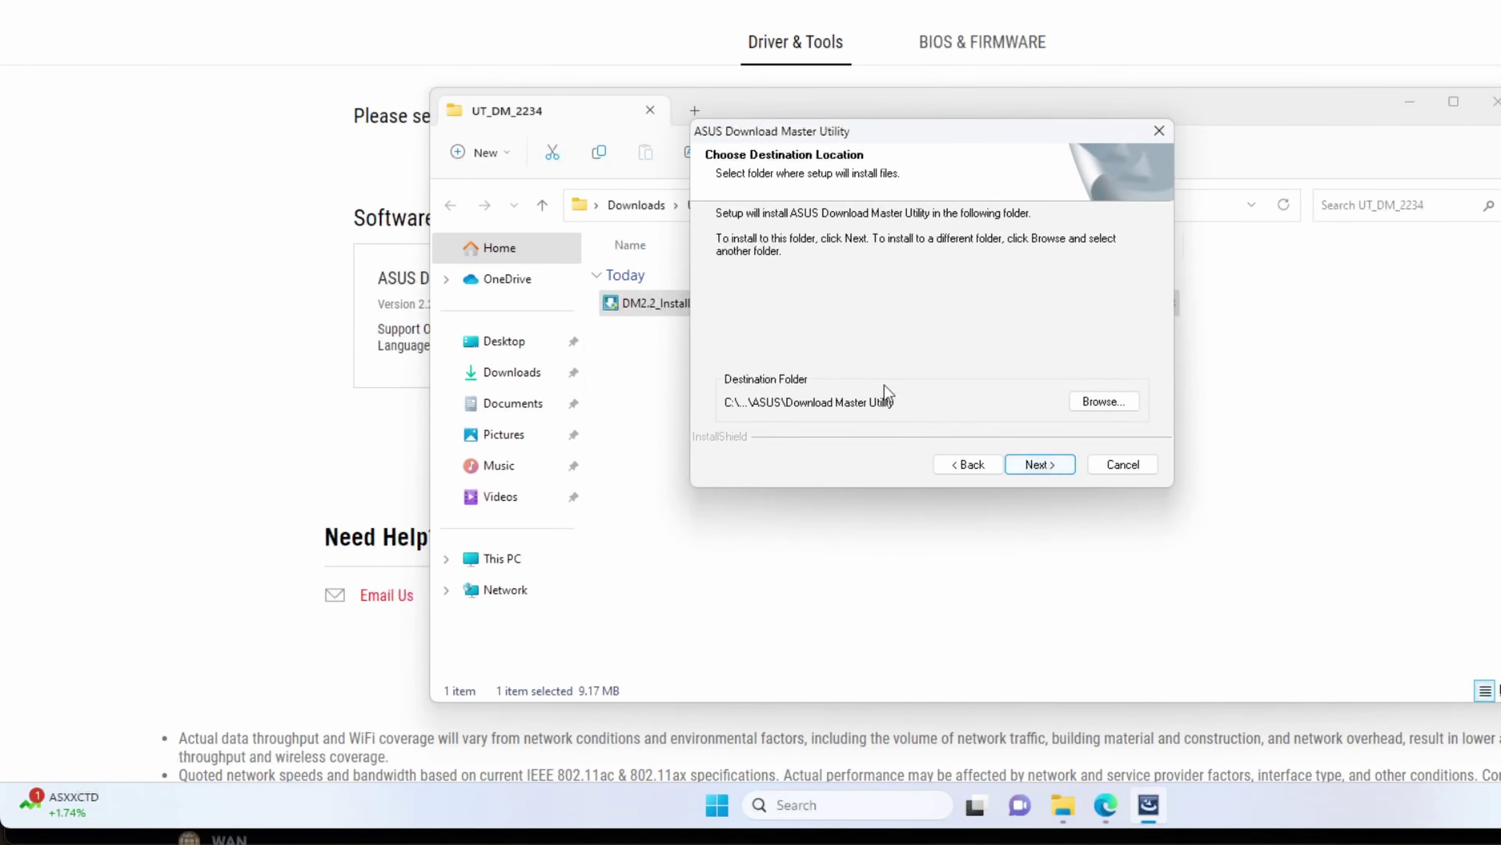
left_click(1042, 467)
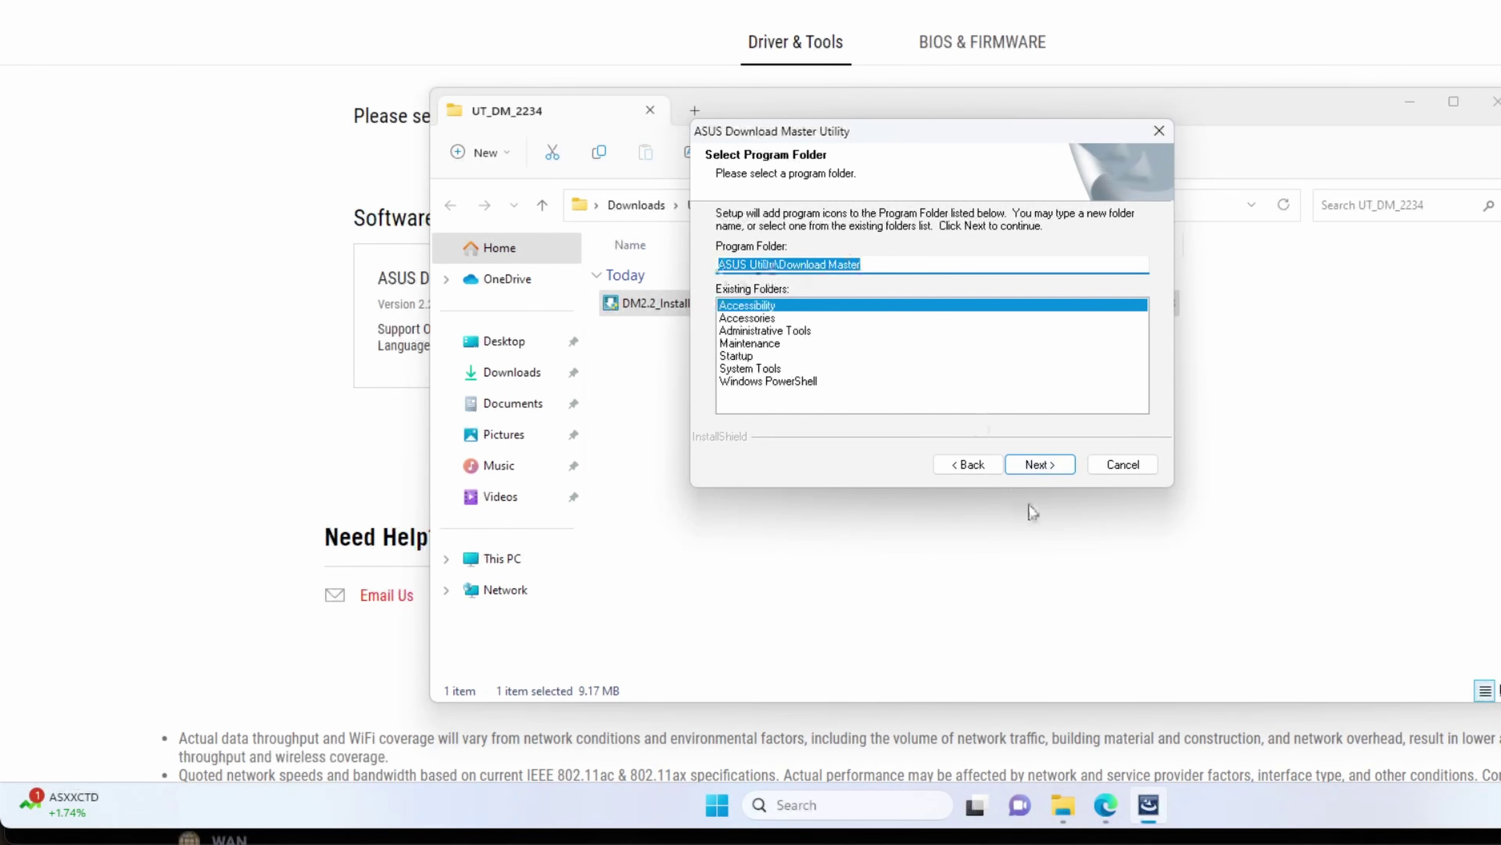
left_click(1055, 465)
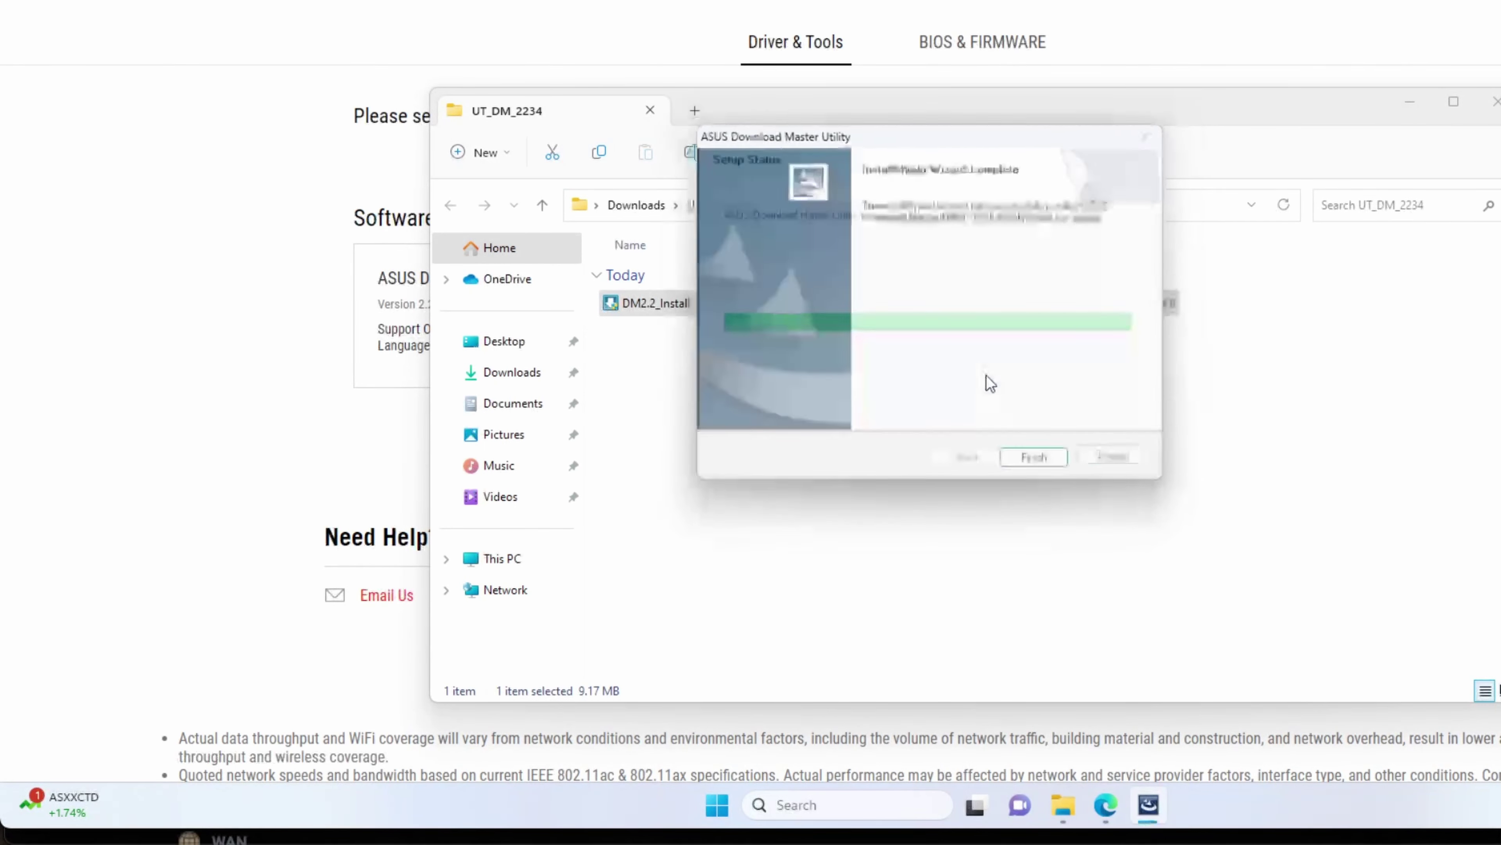
left_click(1037, 470)
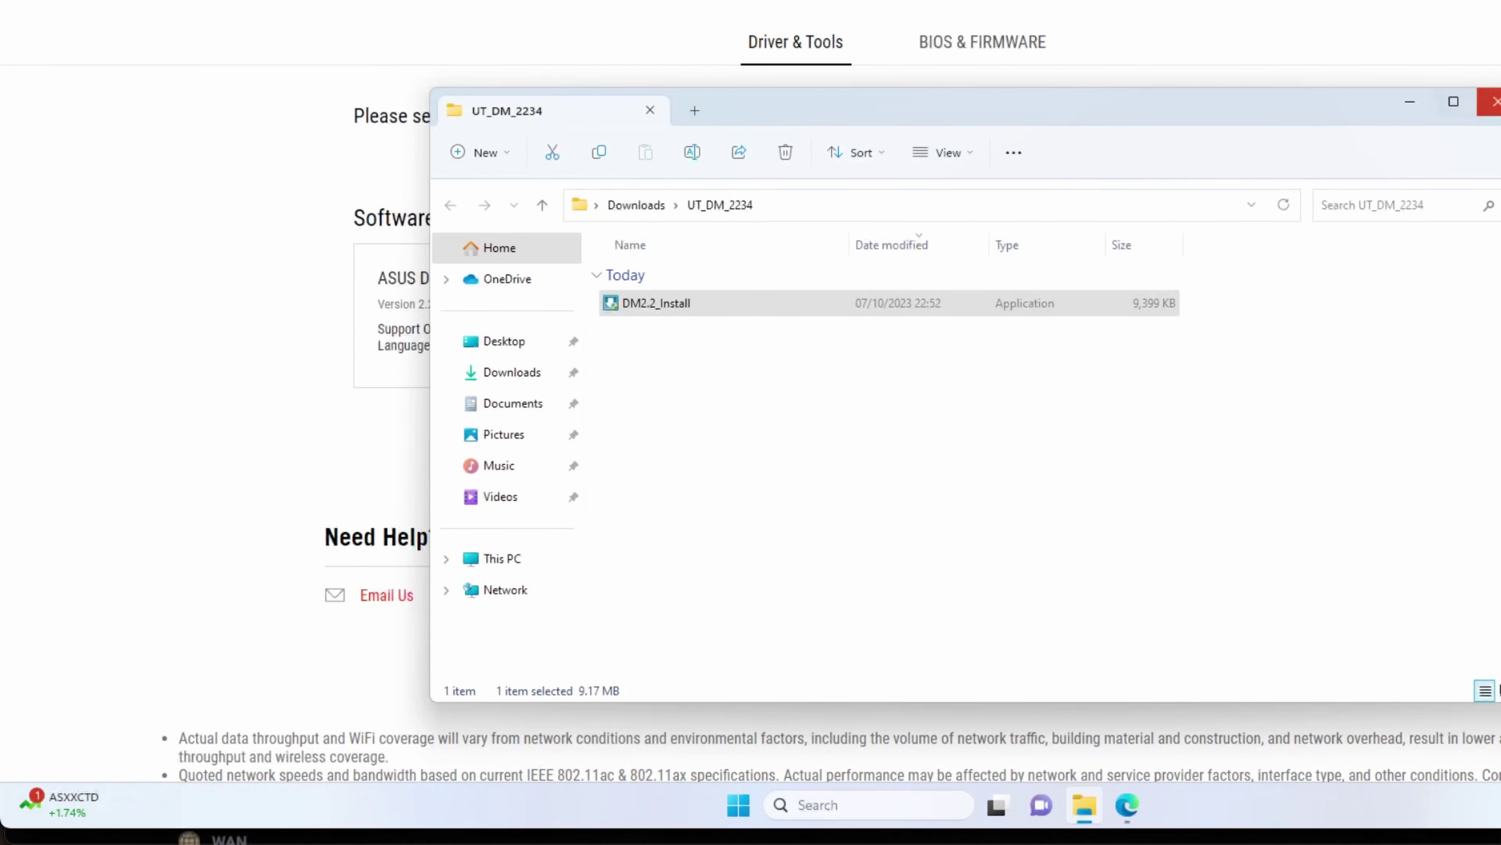
Step: Close File Explorer, minimize Edge, and drag The New Download Master shortcut lower on the desktop
left_click(1495, 102)
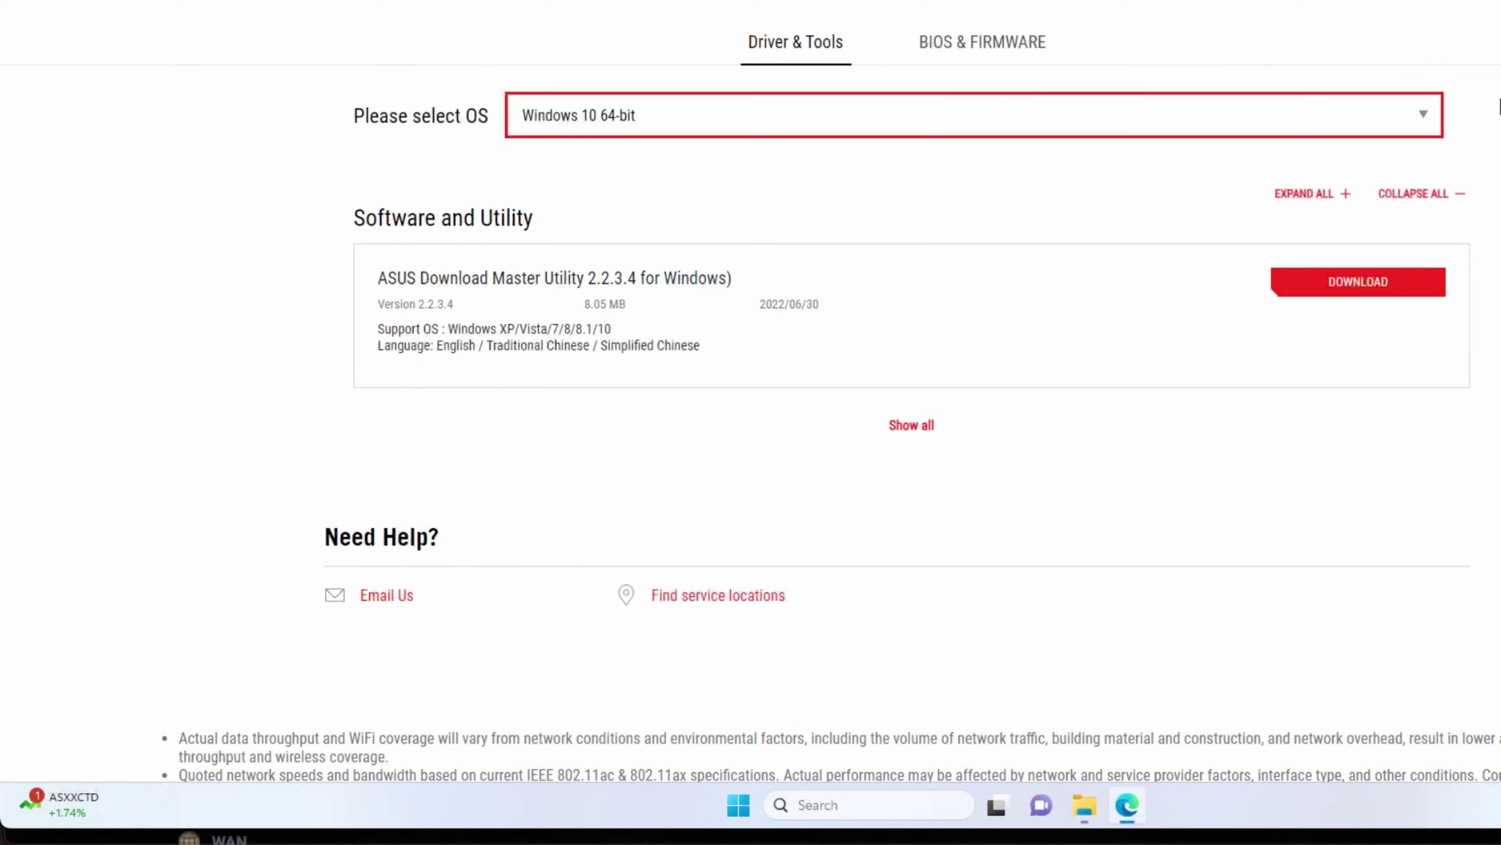
left_click(1128, 808)
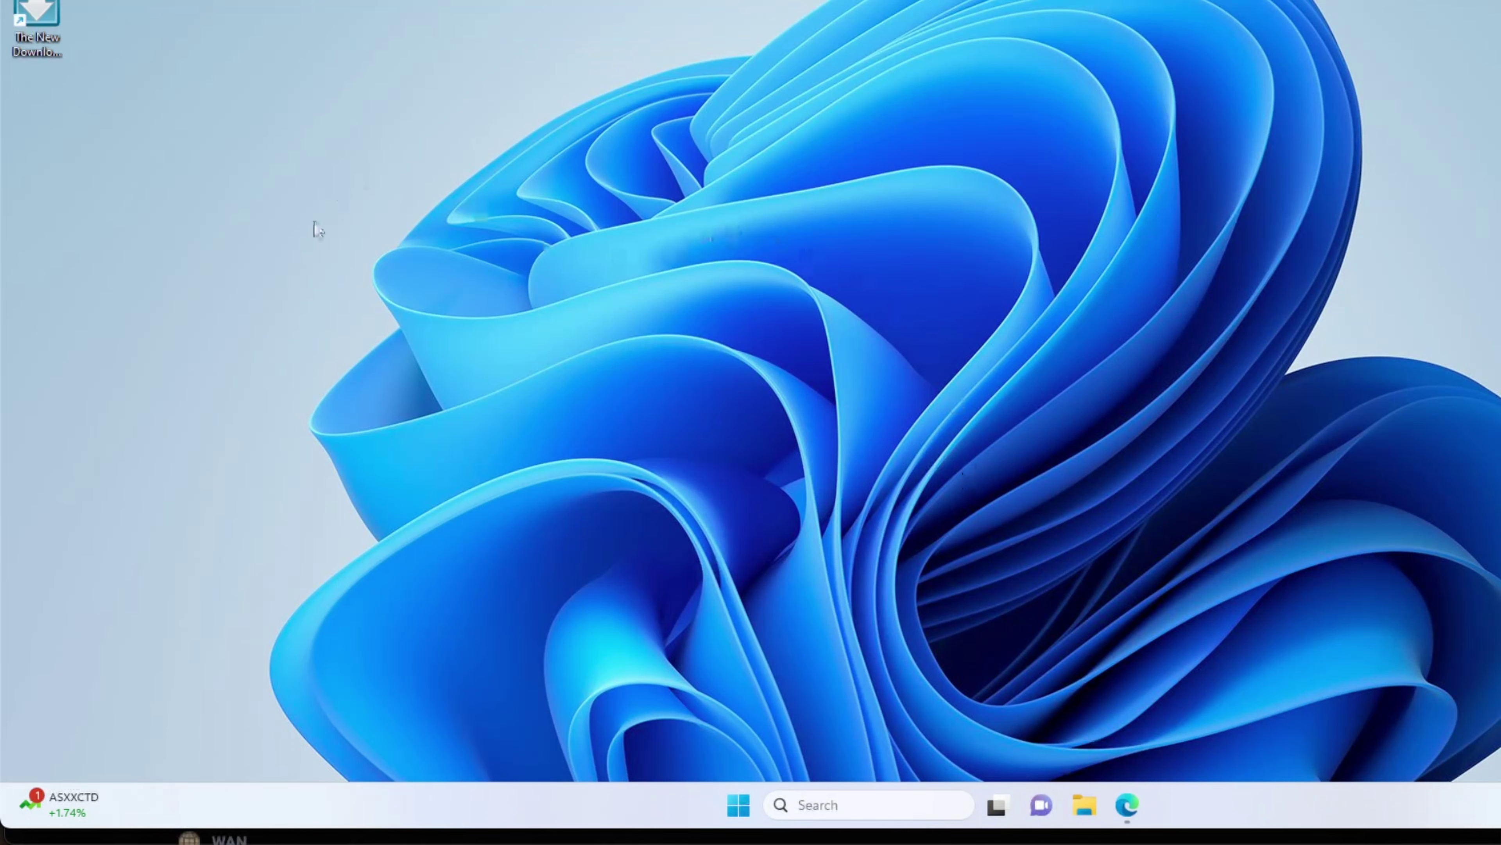
left_click_drag(54, 18, 60, 112)
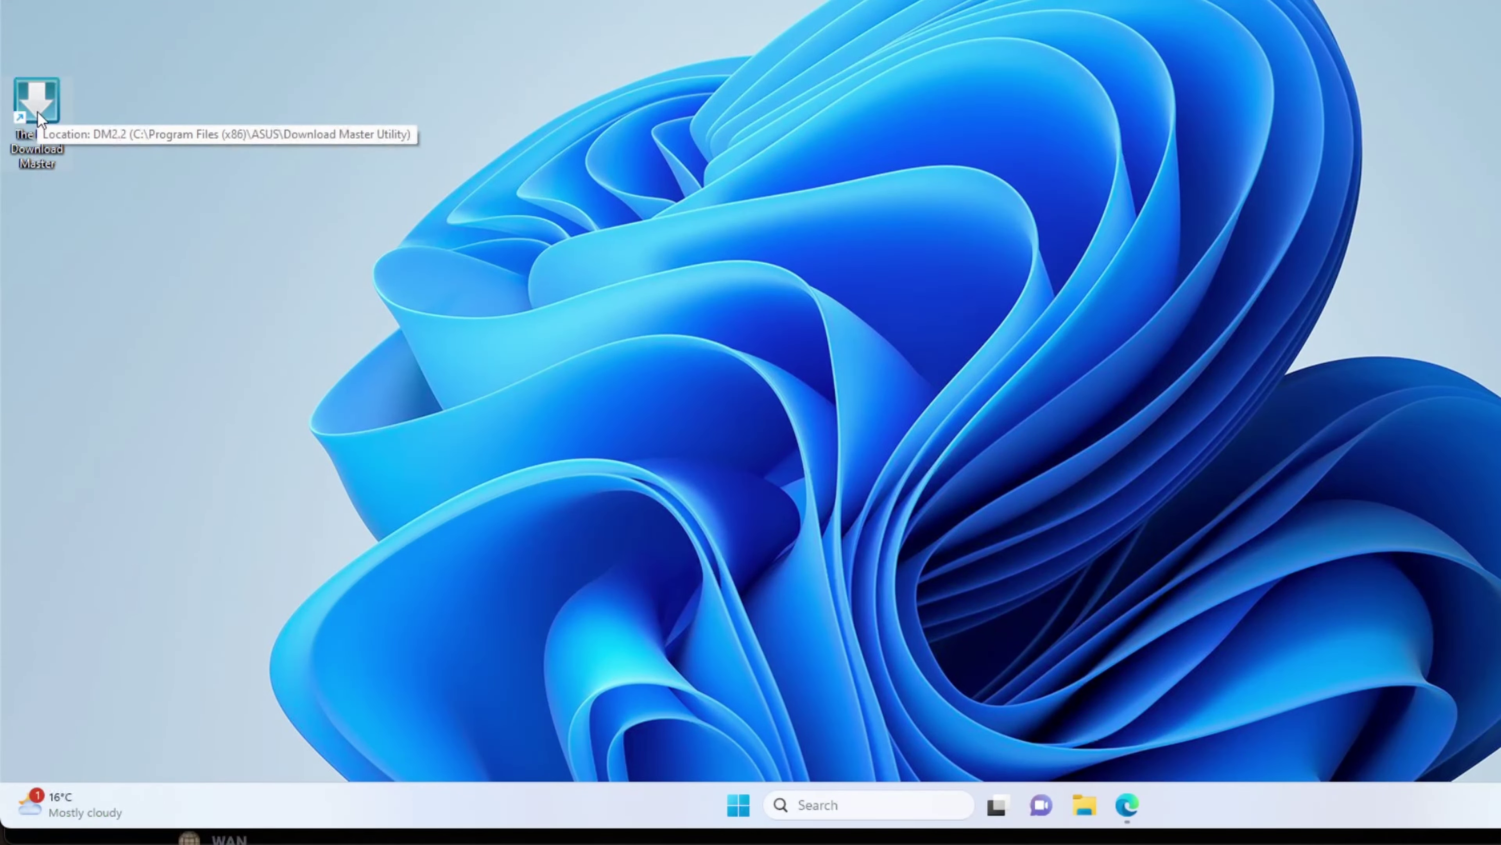
left_click(733, 804)
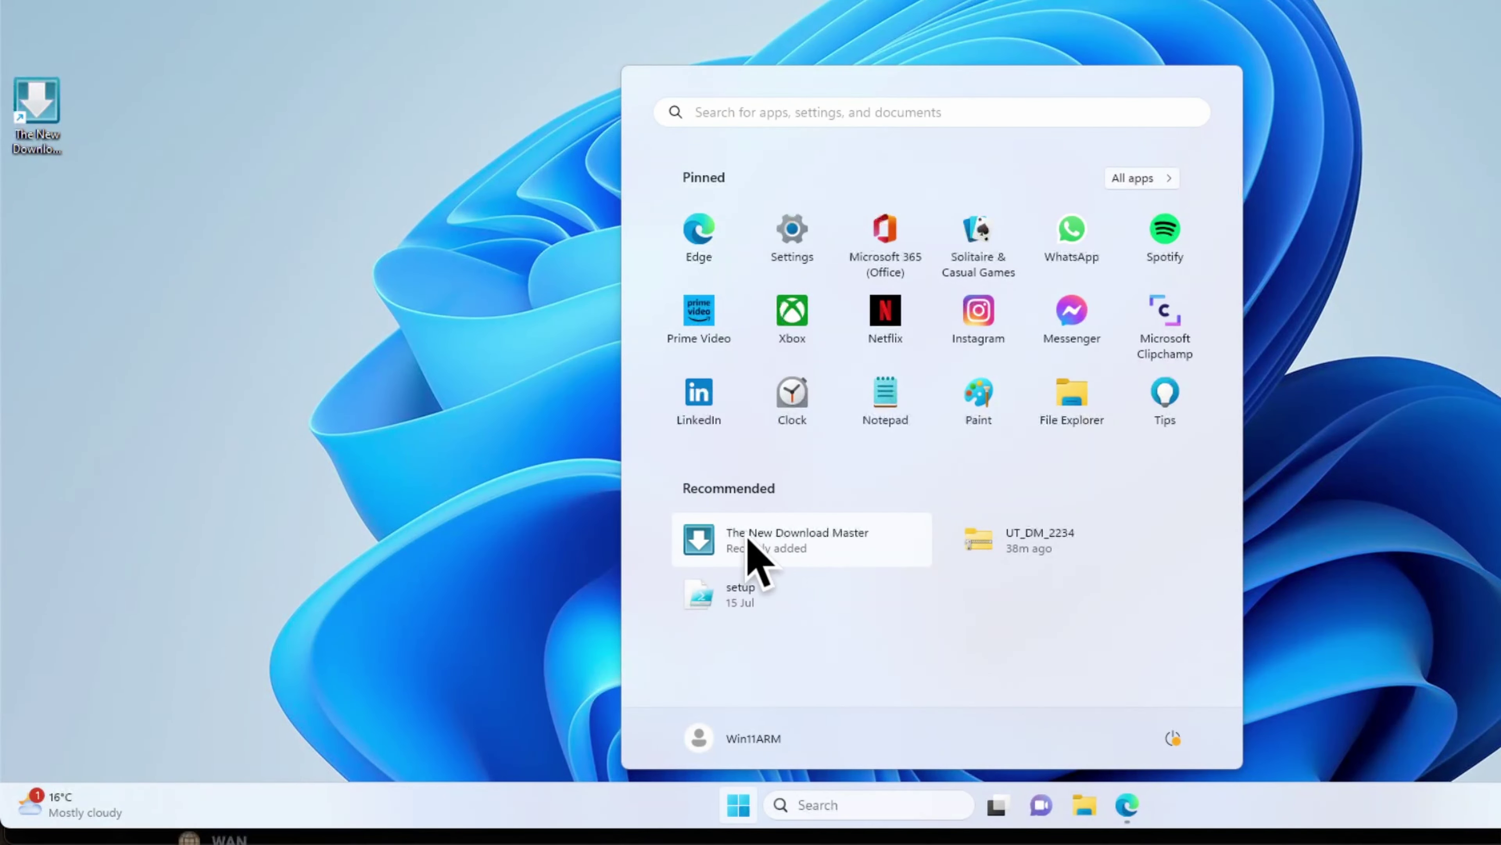
left_click(317, 351)
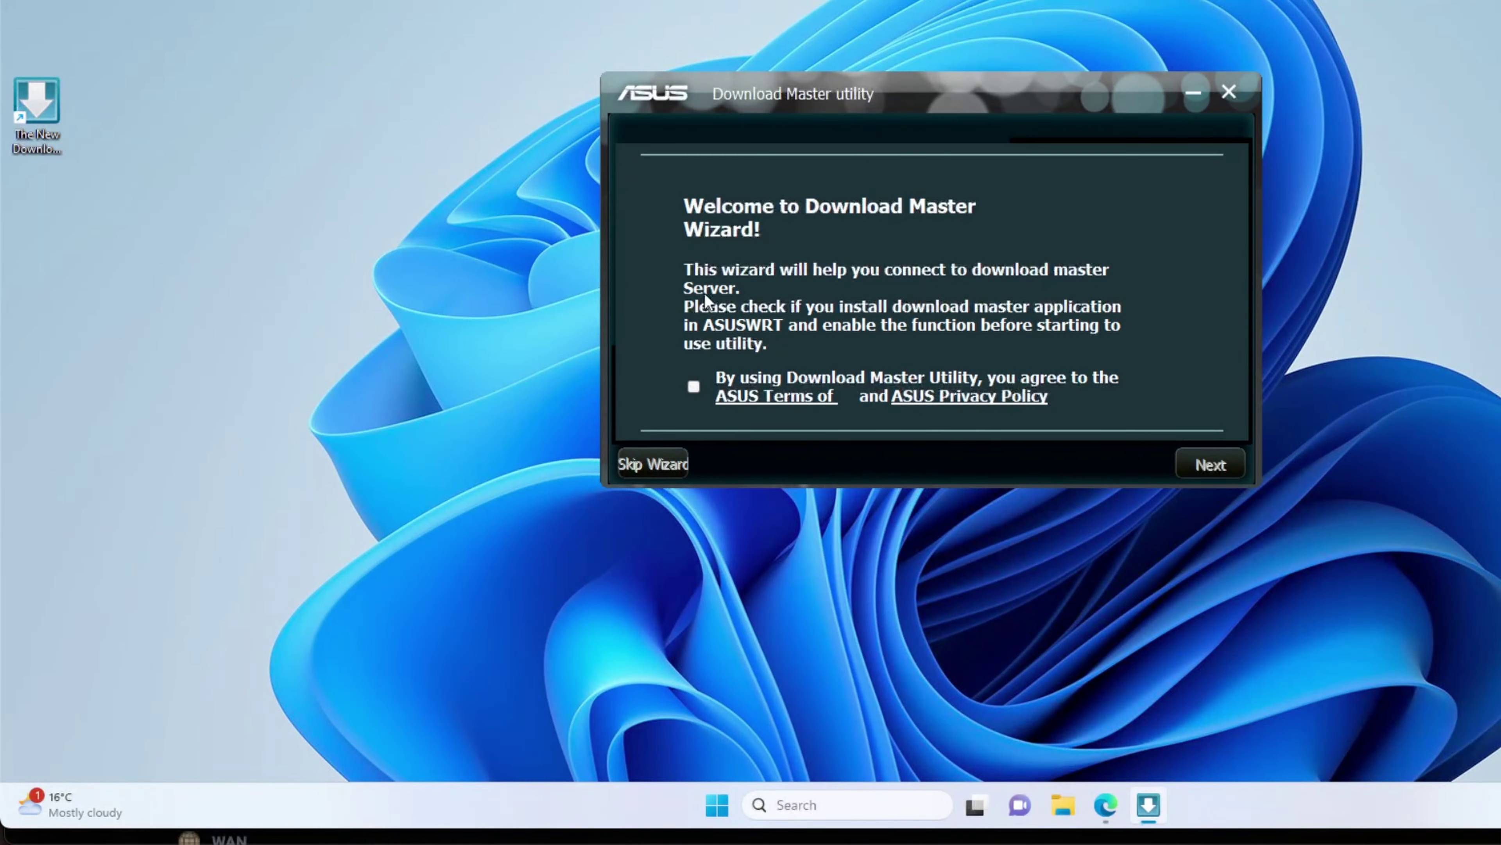
Step: Accept the ASUS terms and privacy policy and reach the router account and password fields
left_click(695, 386)
left_click(1189, 466)
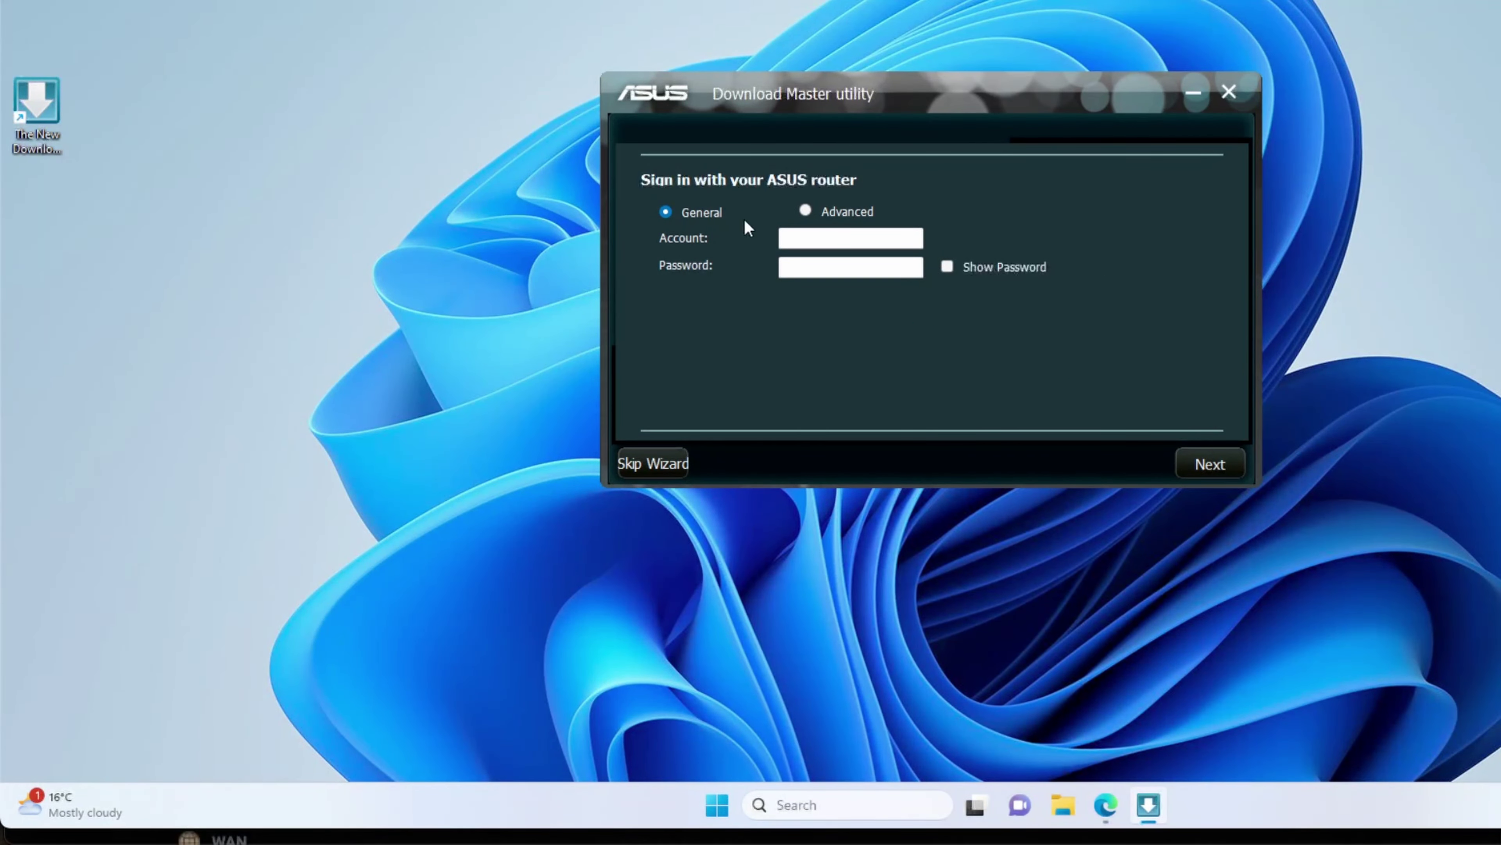
left_click(813, 239)
left_click(811, 264)
left_click(808, 242)
left_click(806, 262)
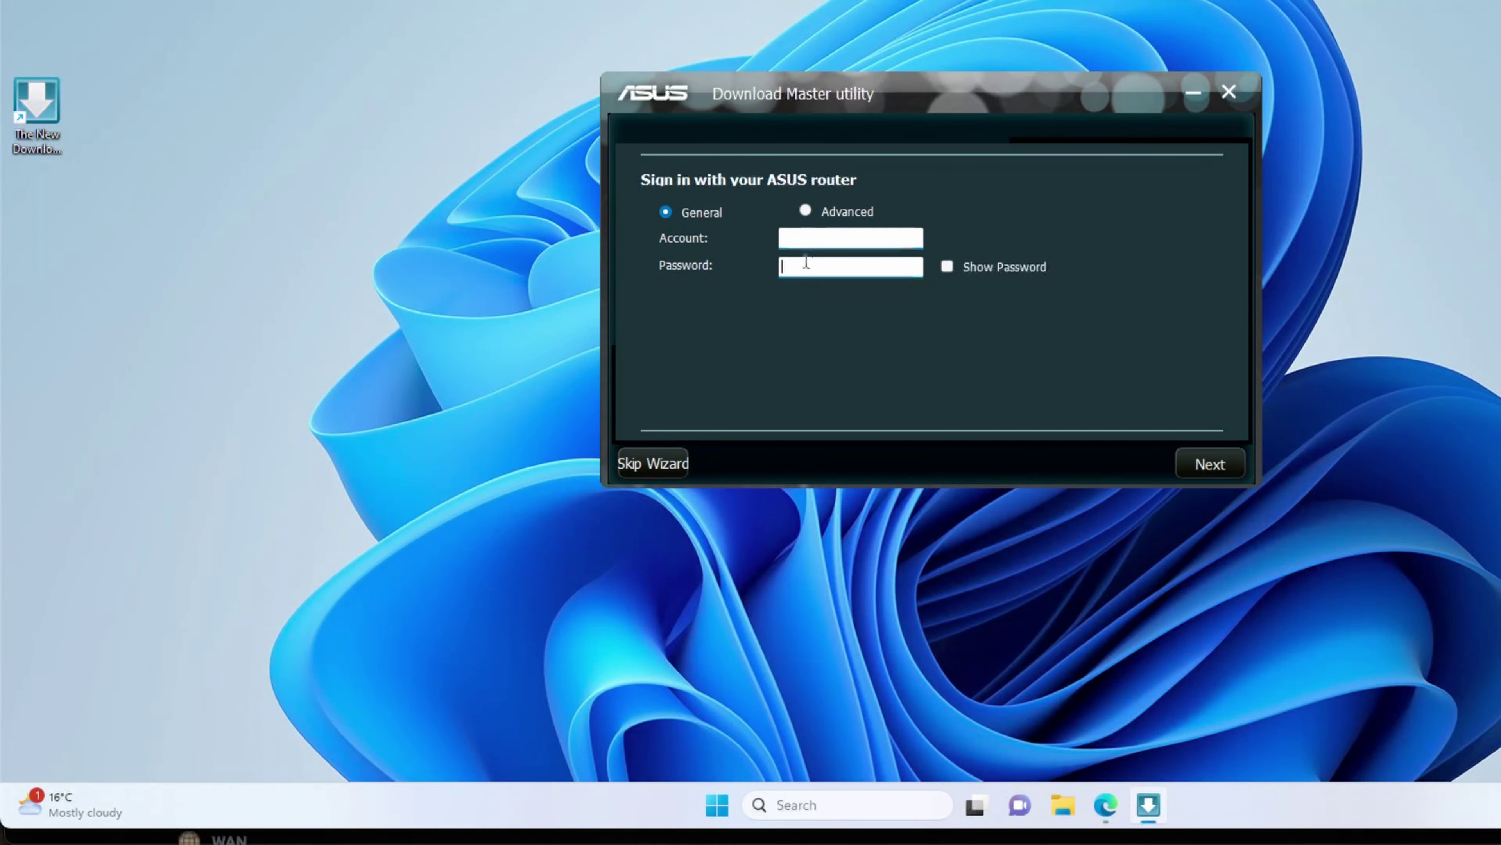
left_click(800, 240)
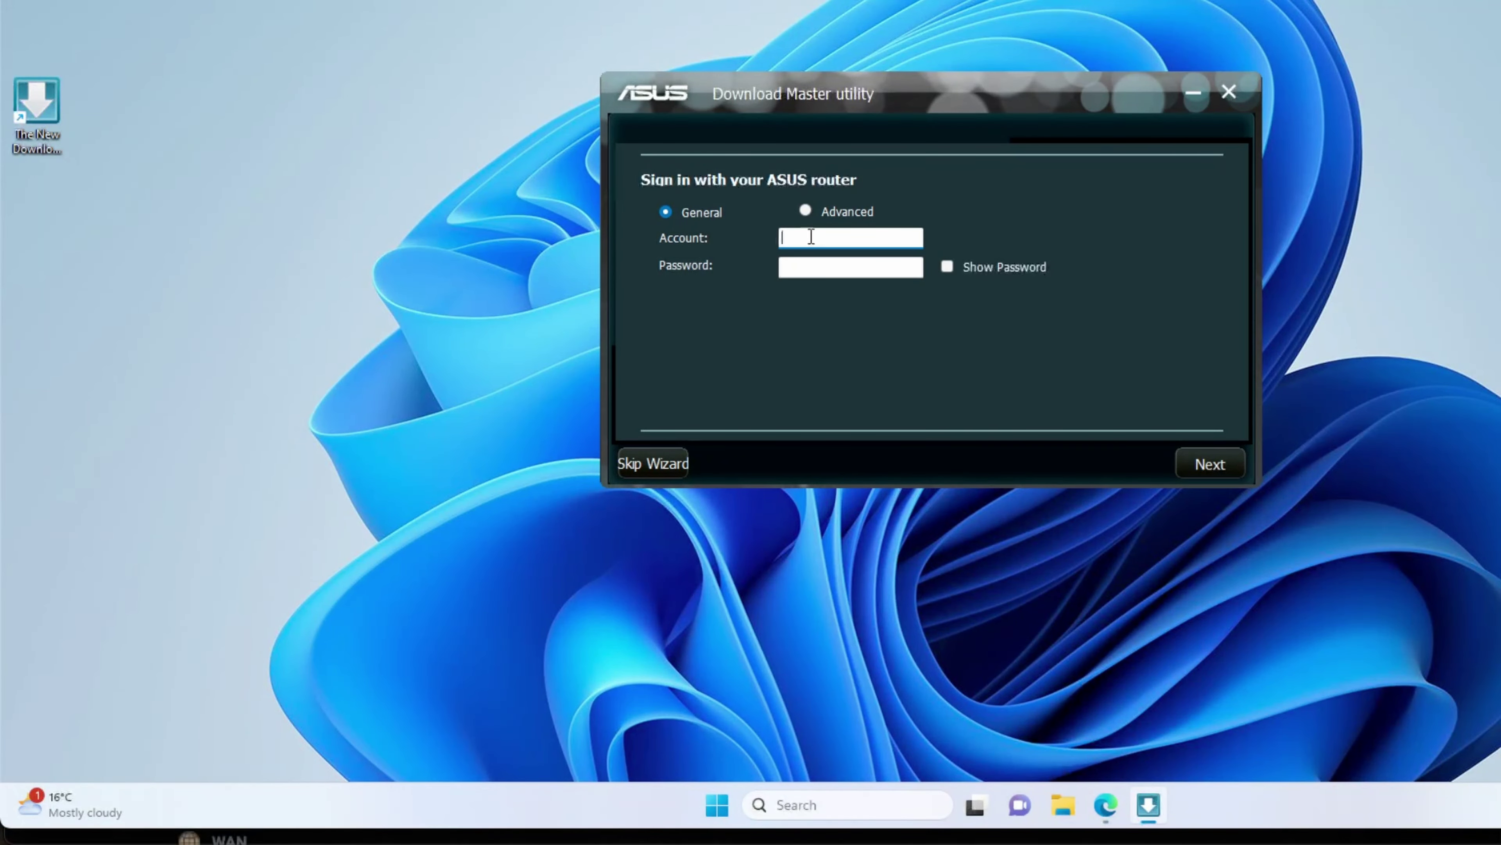
Step: Switch to Advanced sign-in with https (port 8443) as Auth. Method and connect
left_click(805, 211)
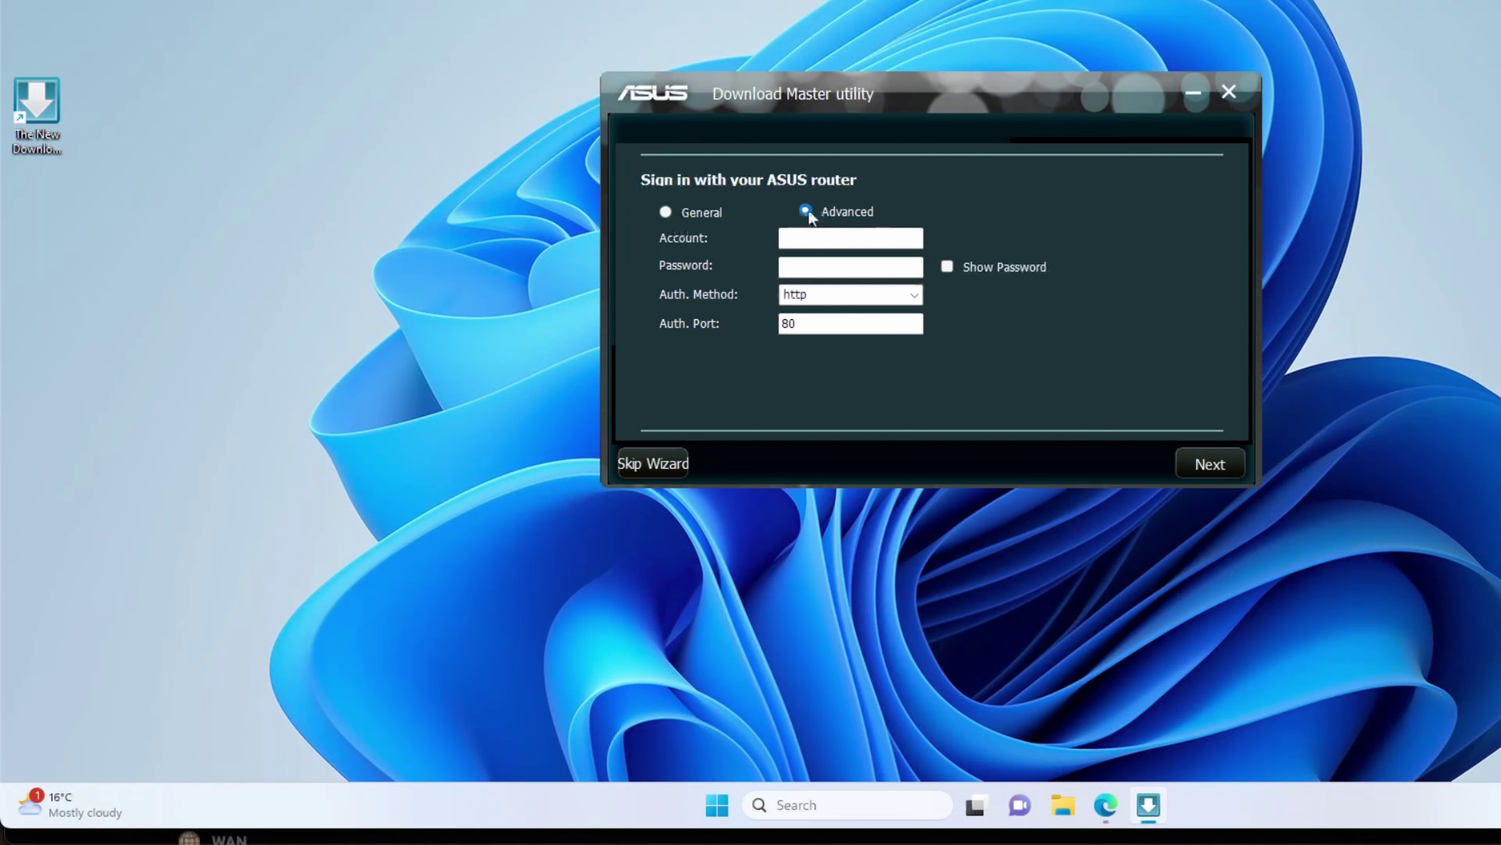
left_click(916, 296)
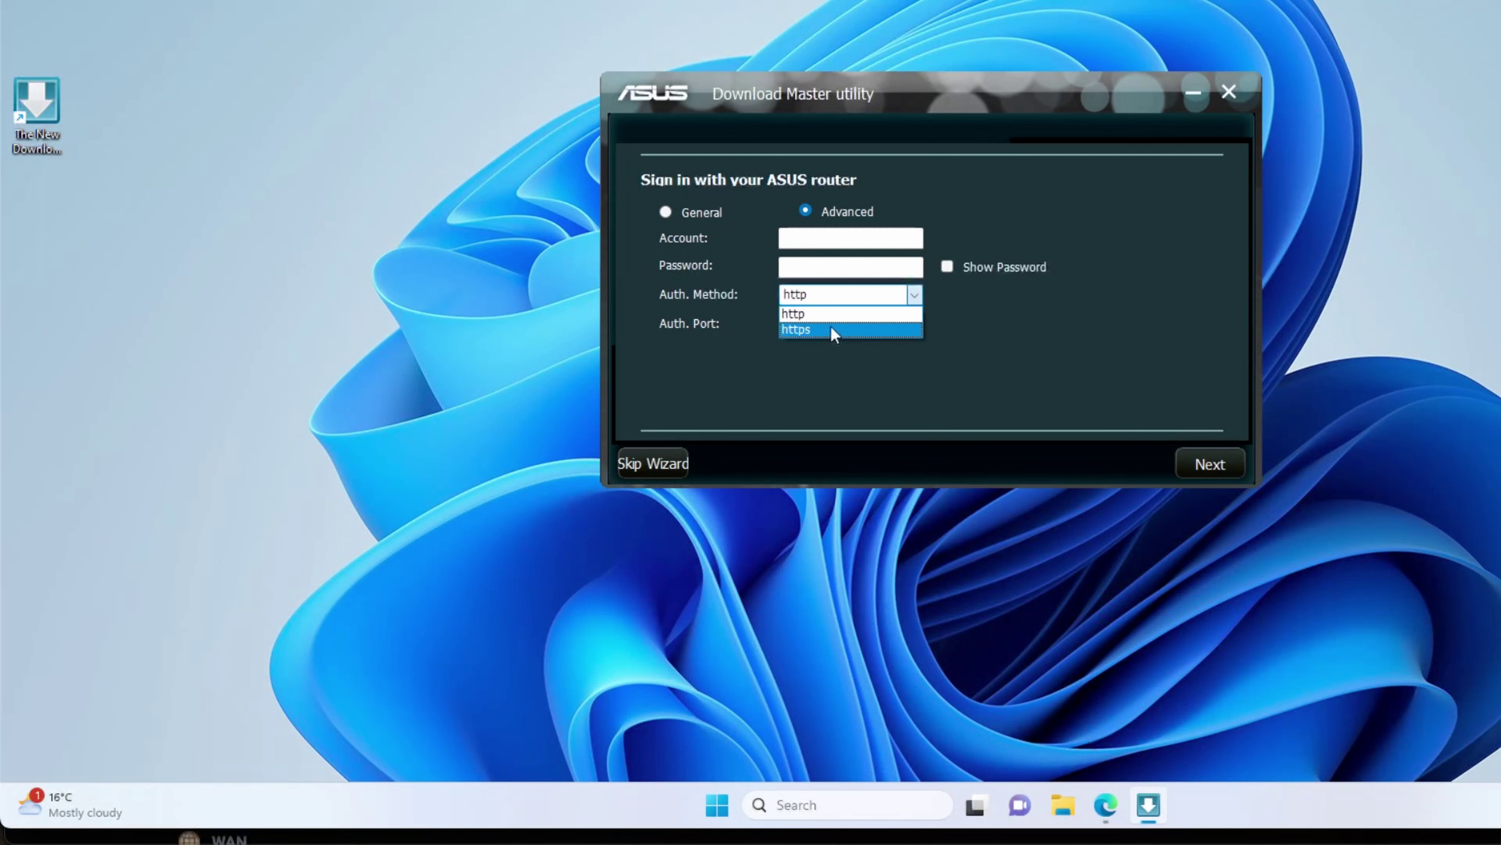
left_click(834, 330)
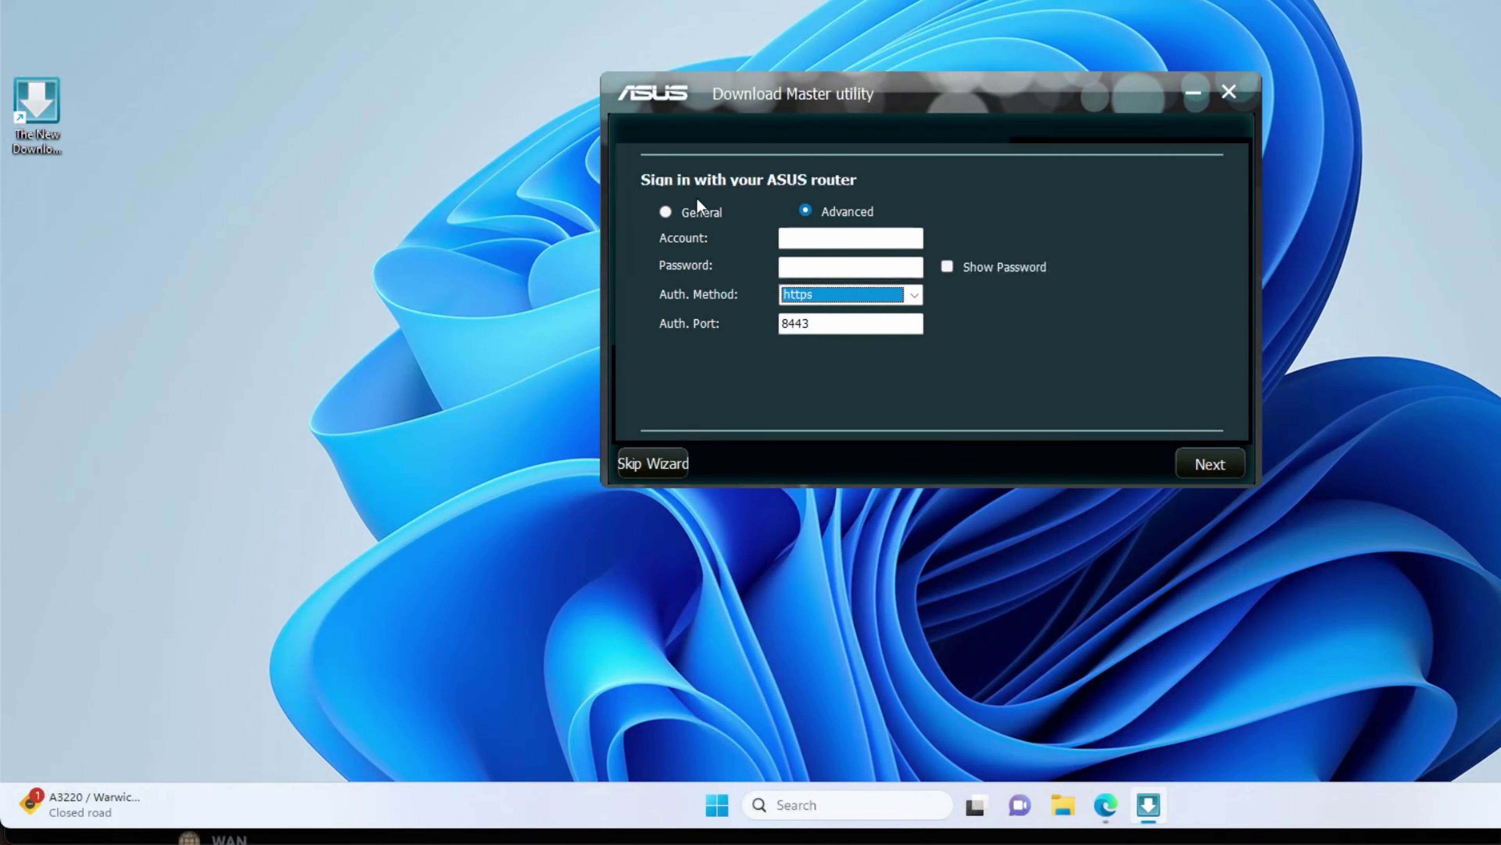
left_click(666, 213)
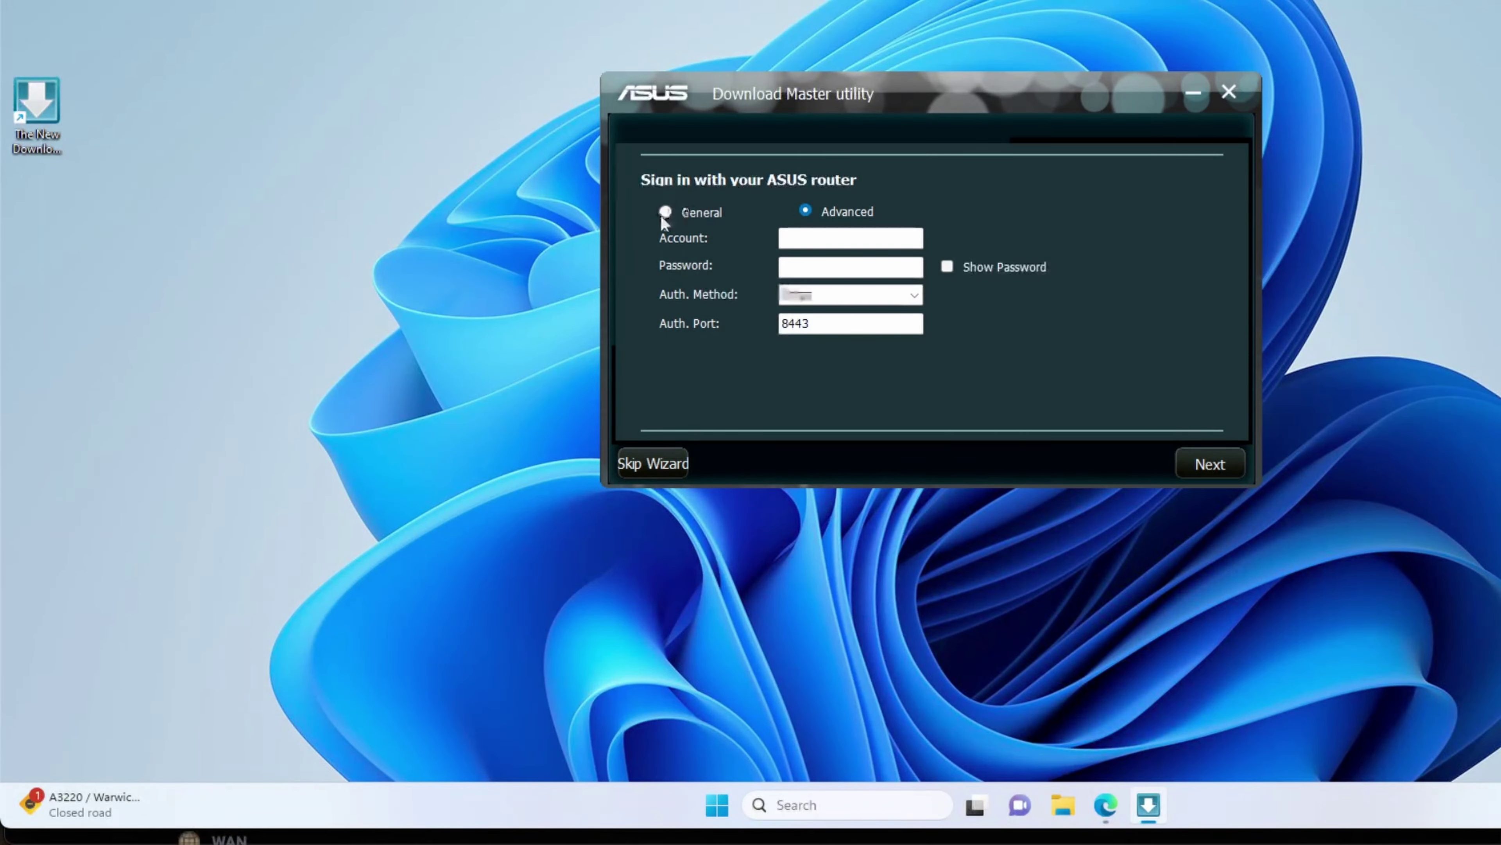
left_click(806, 211)
left_click(834, 294)
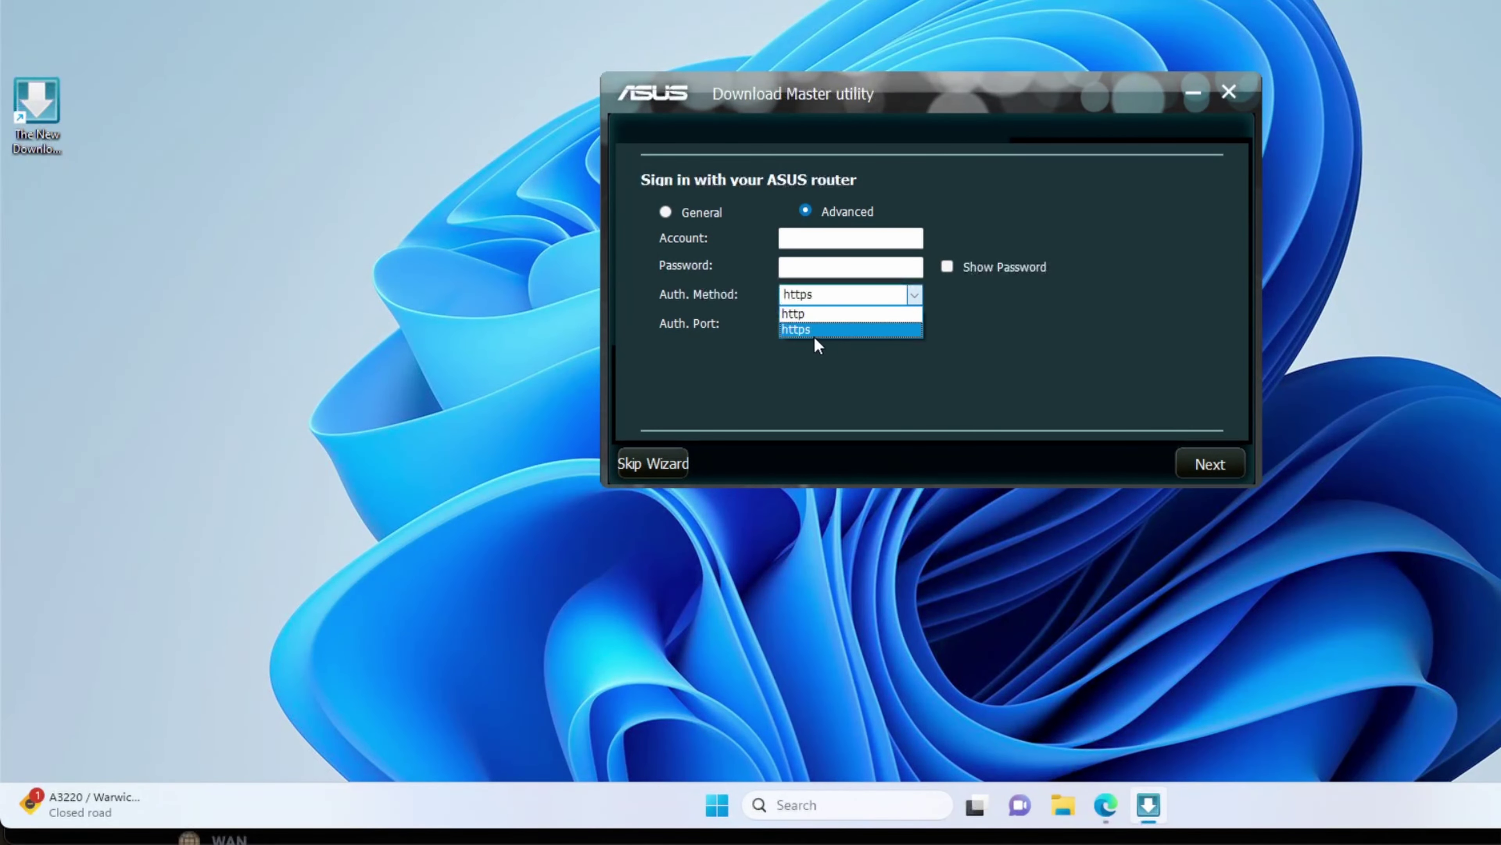
left_click(1022, 325)
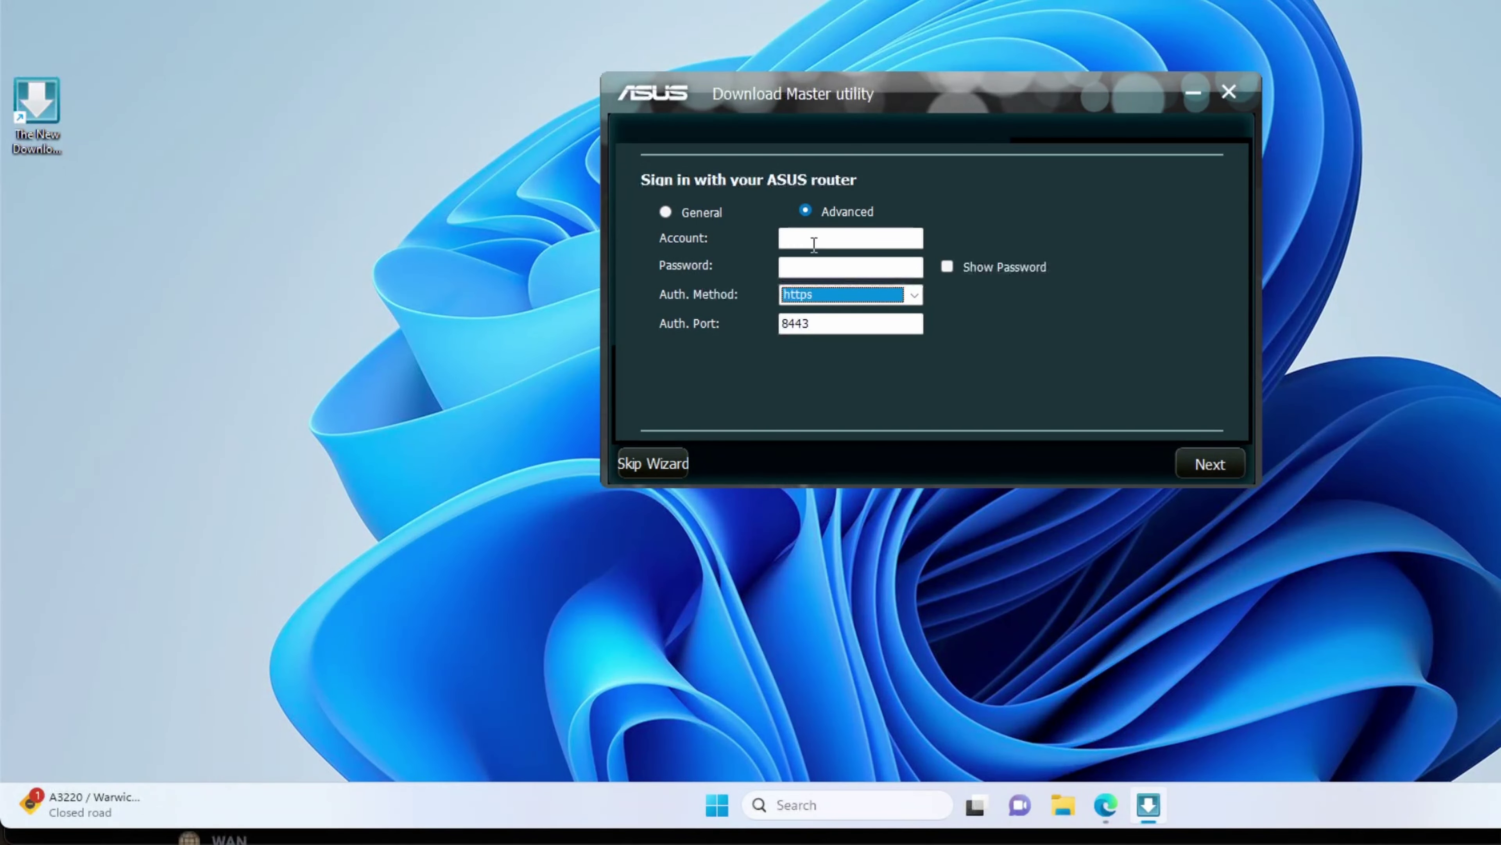
left_click(1206, 464)
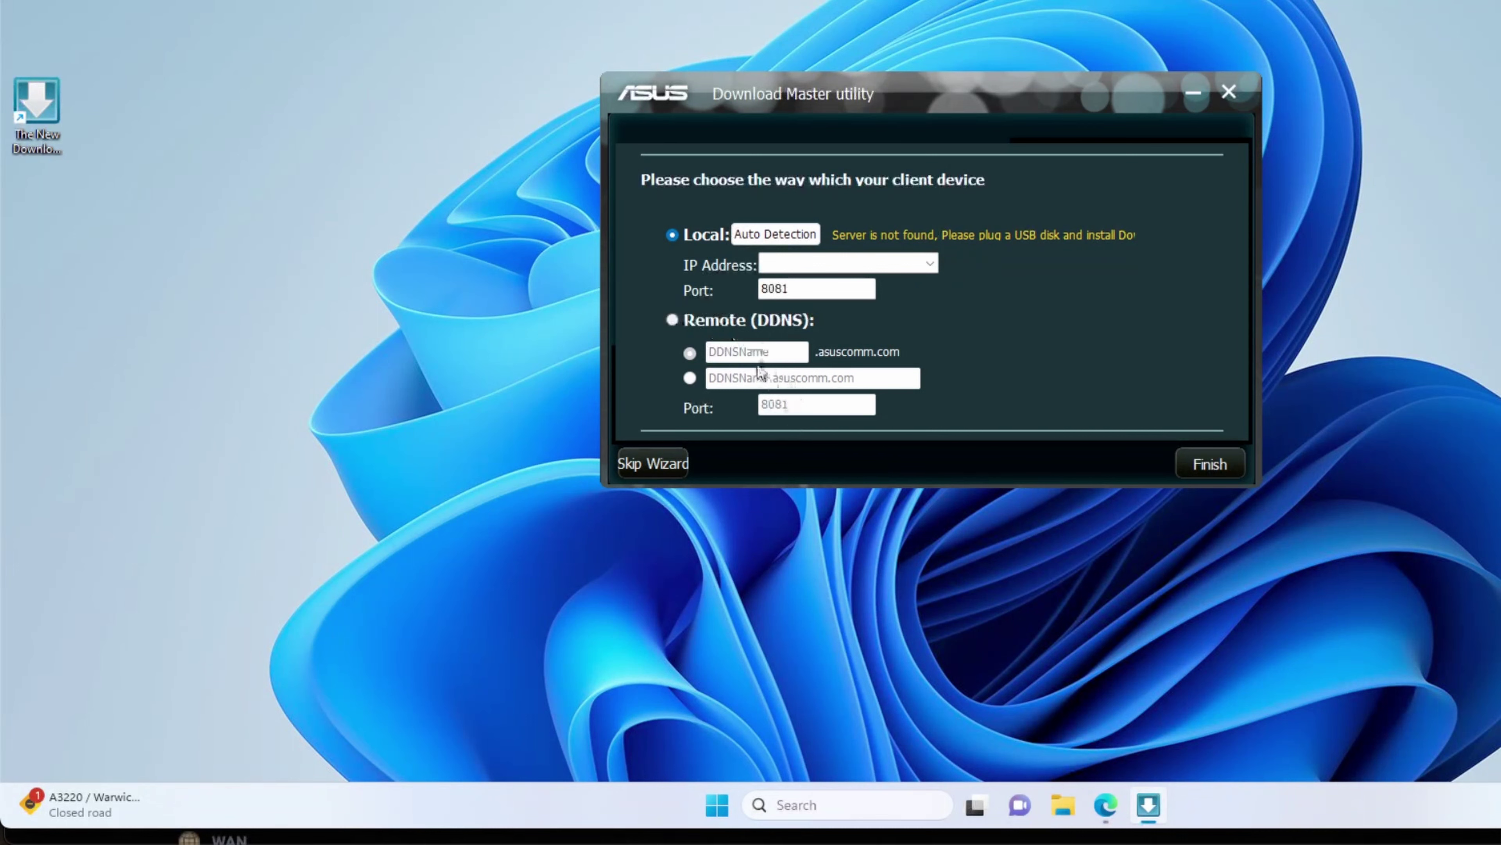
Step: Try Auto Detection for the server, then skip the remaining setup wizard
left_click(782, 235)
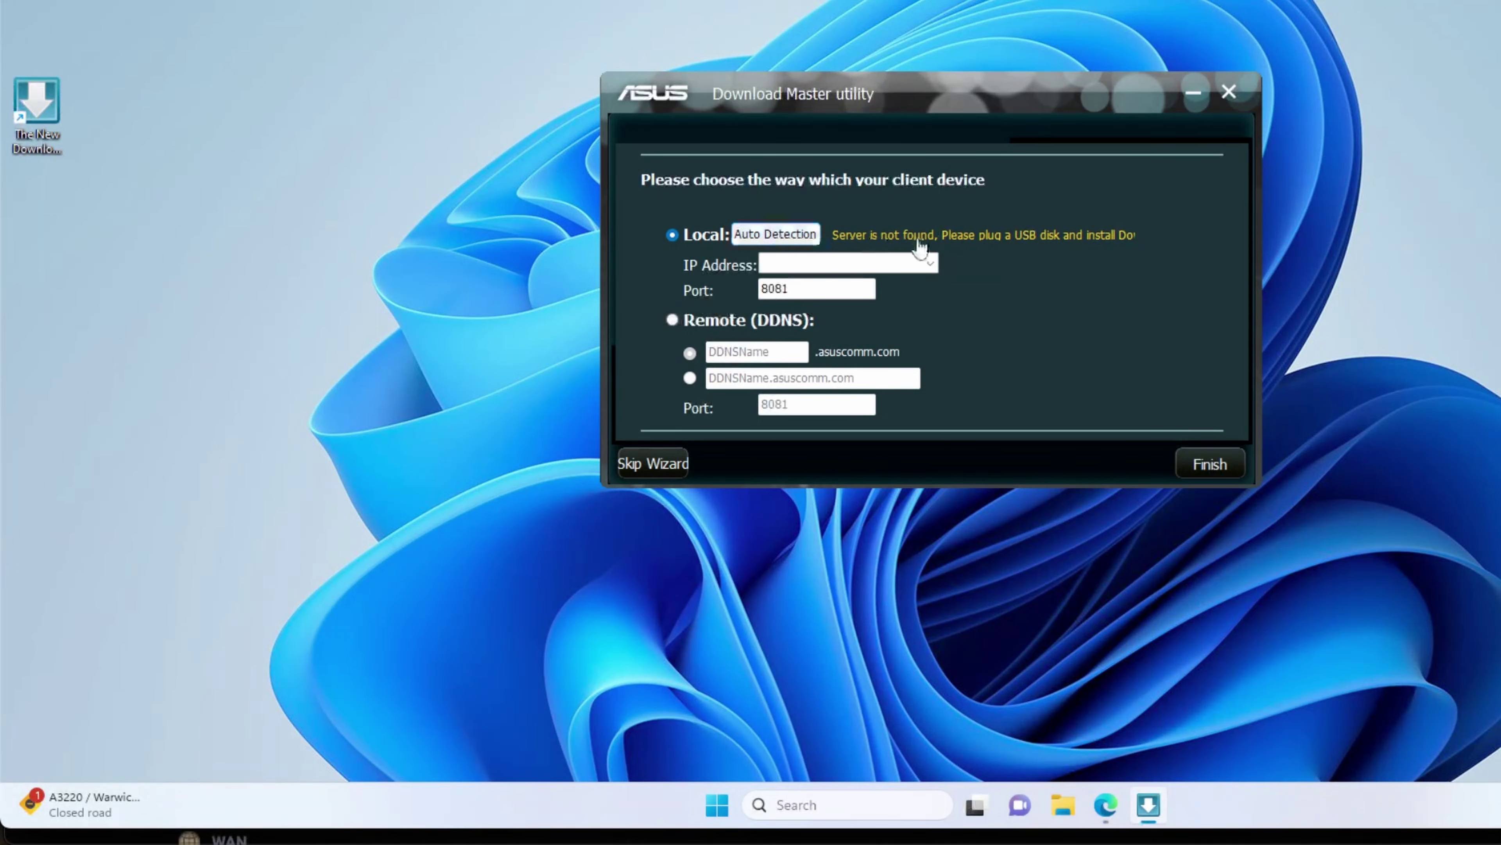
left_click(851, 264)
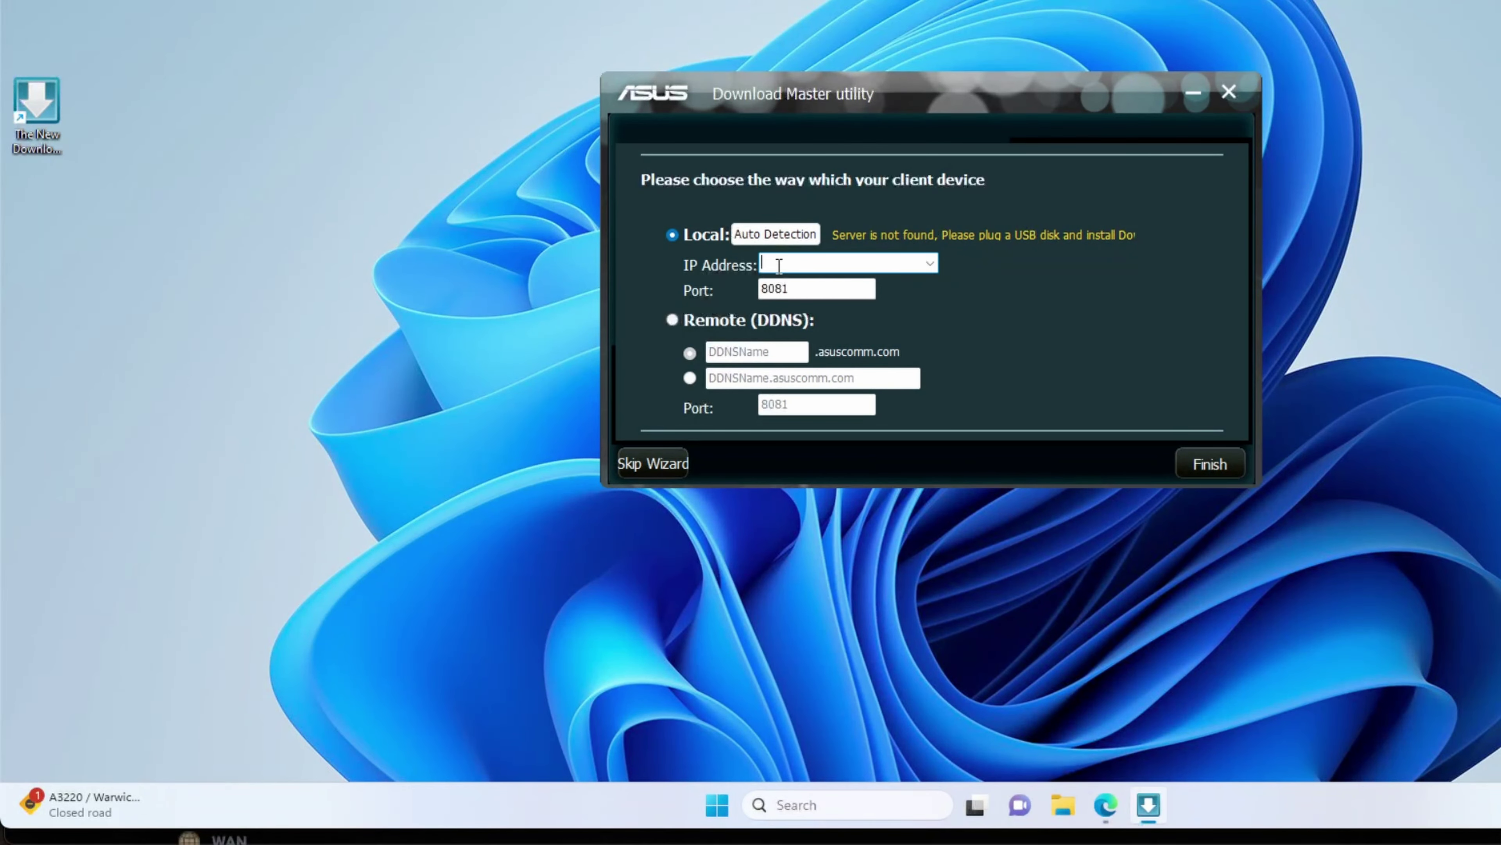
left_click(649, 462)
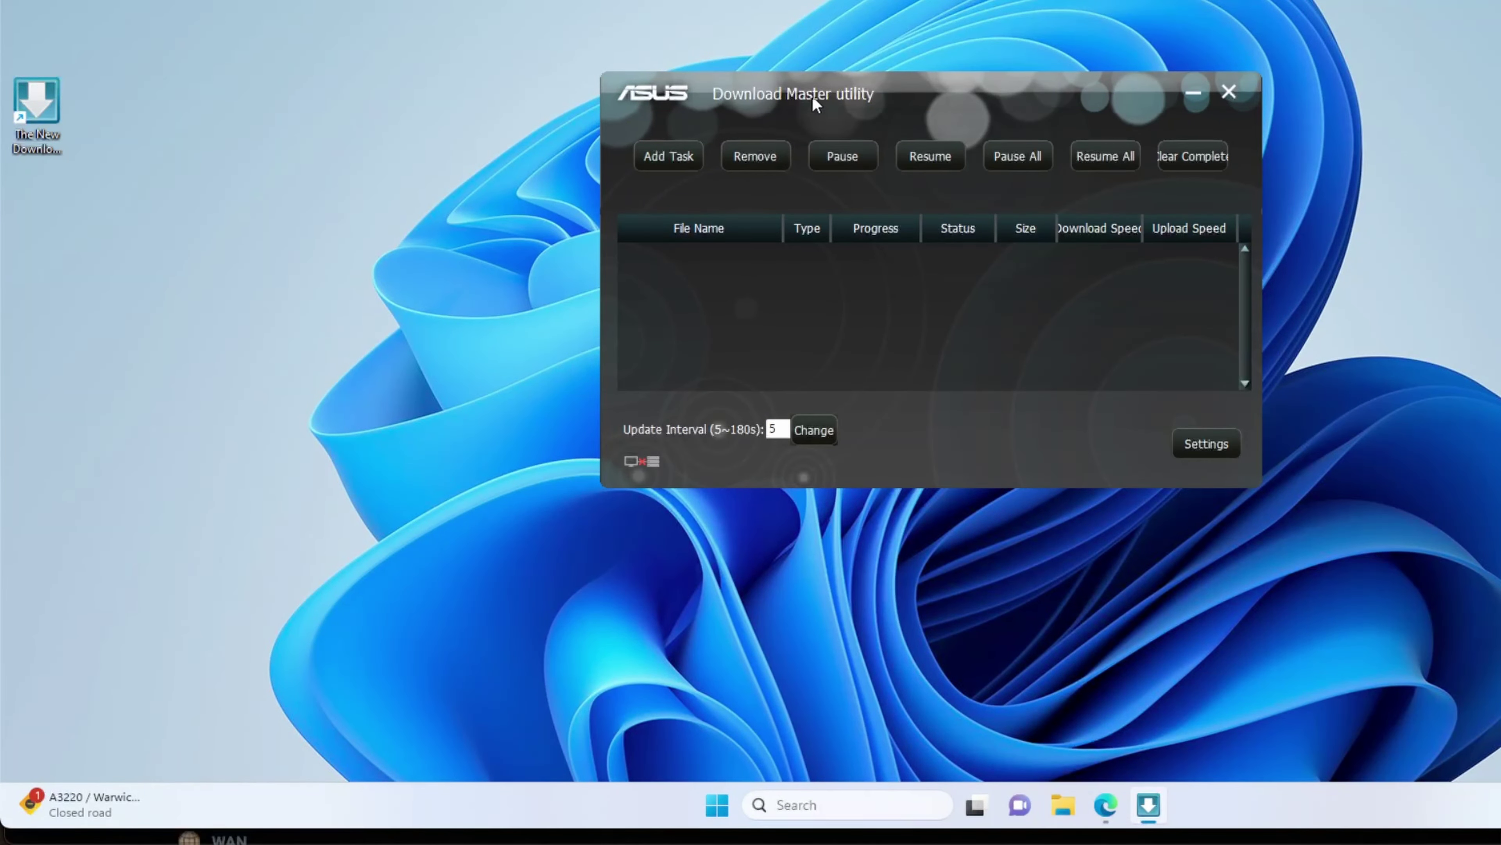
Step: Drag the task list window toward the screen centre and cancel the Add Task file picker
left_click_drag(813, 99, 634, 202)
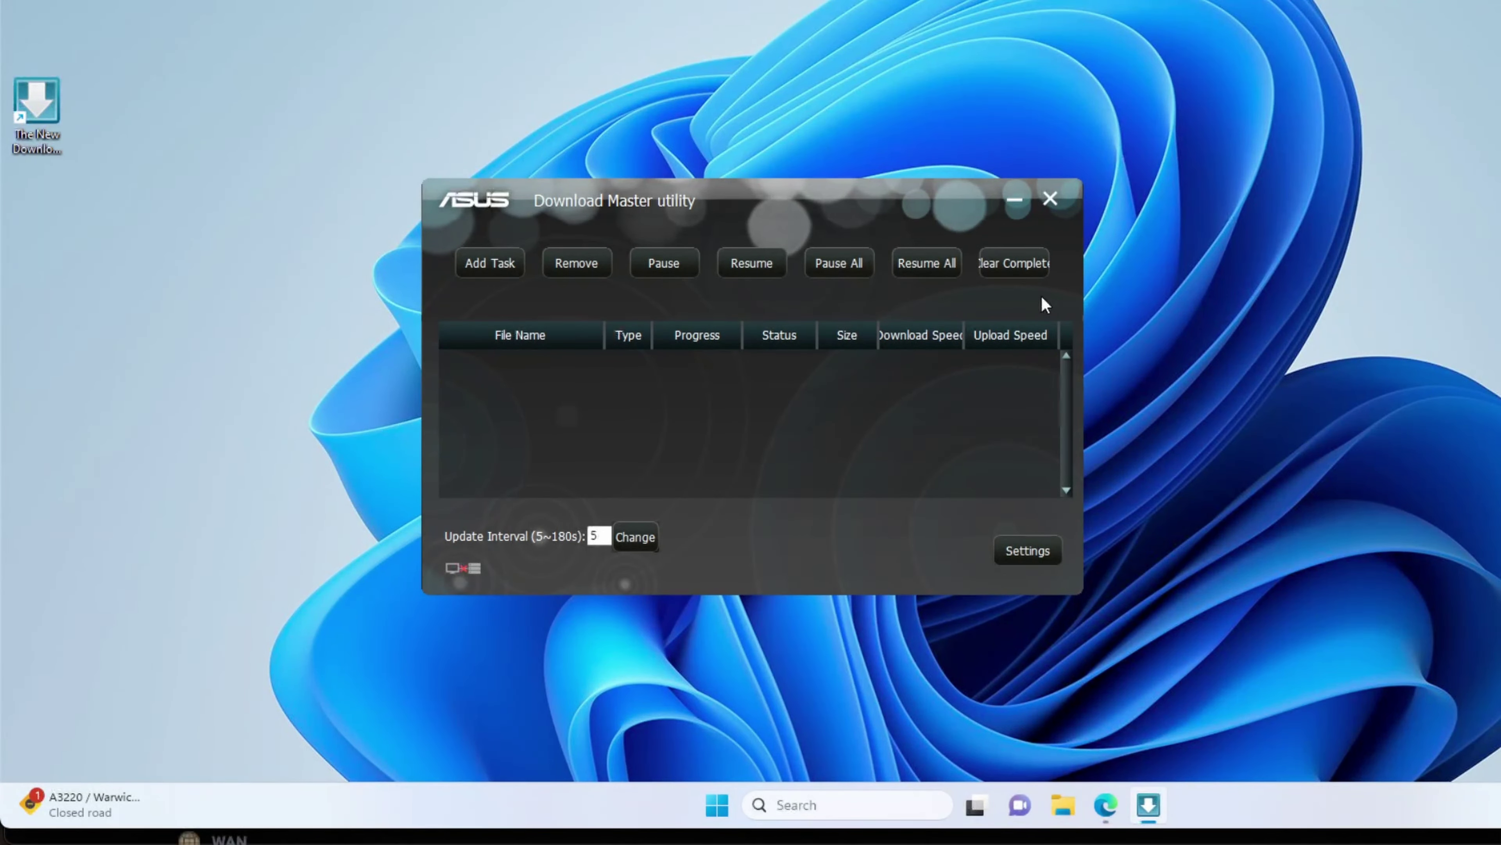
left_click(499, 267)
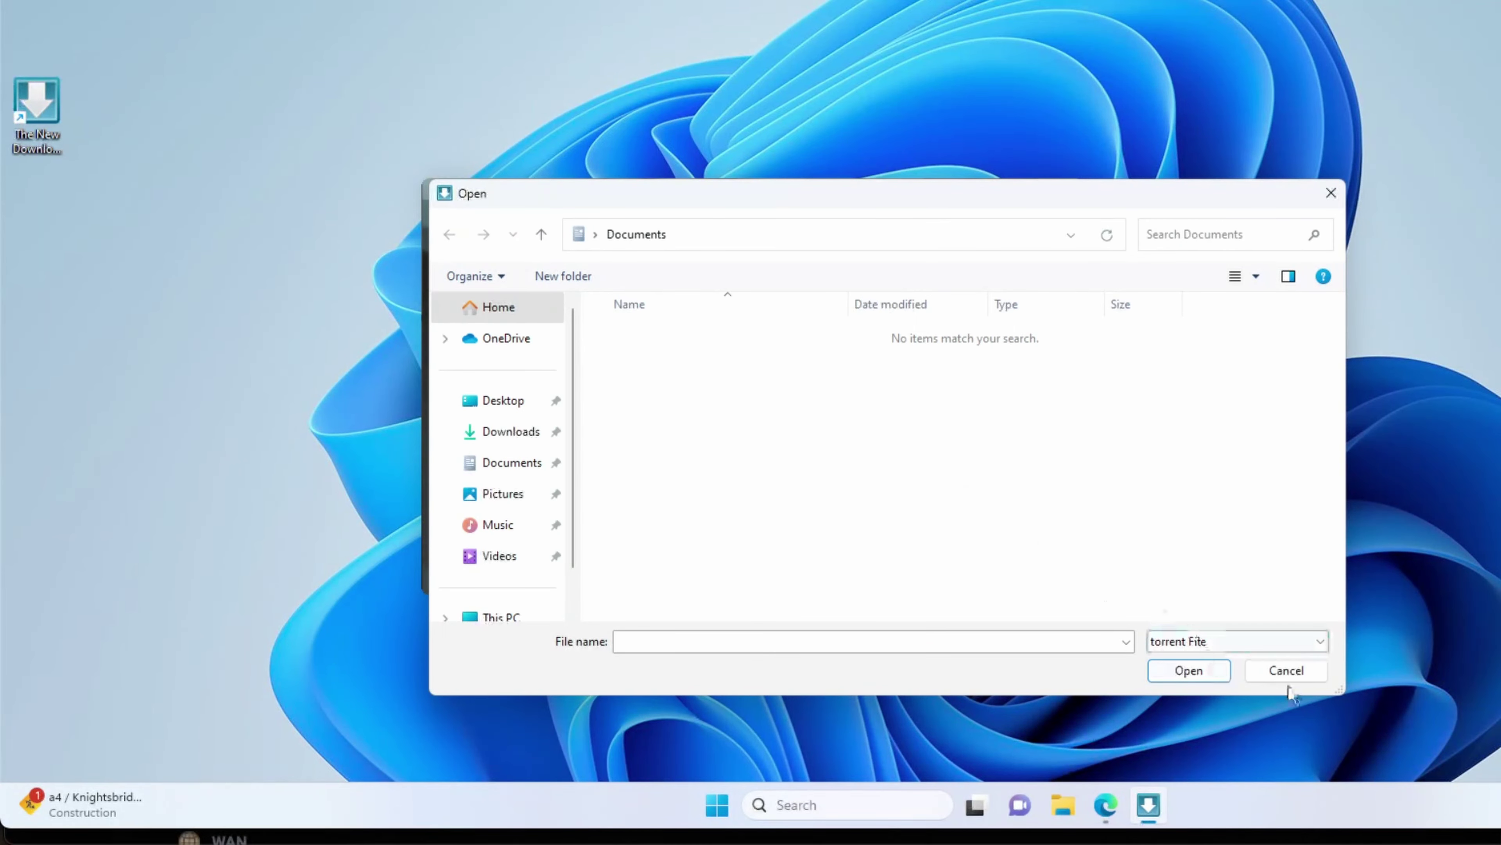
left_click(1286, 671)
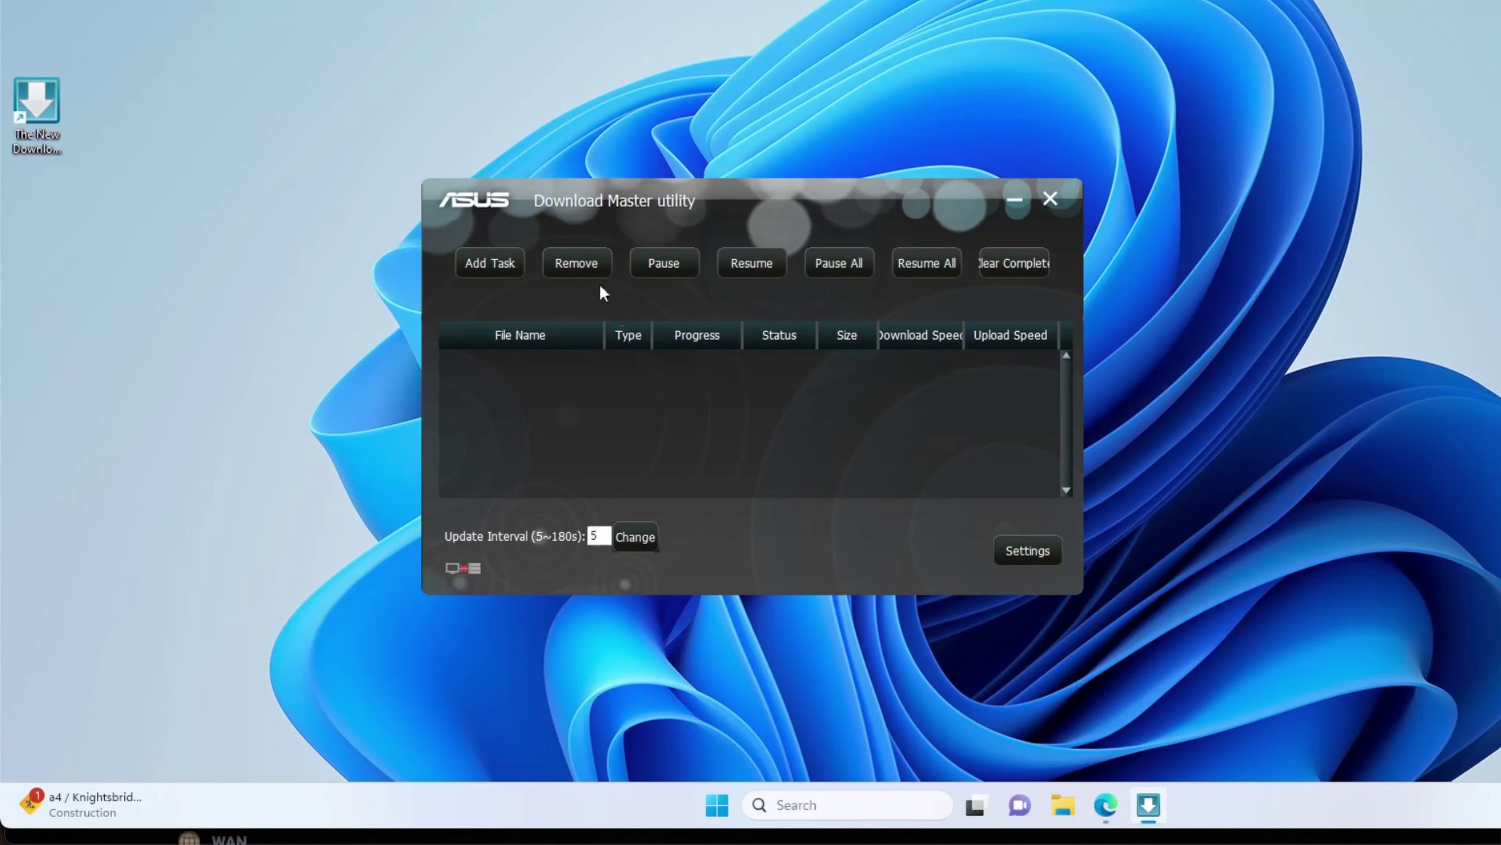
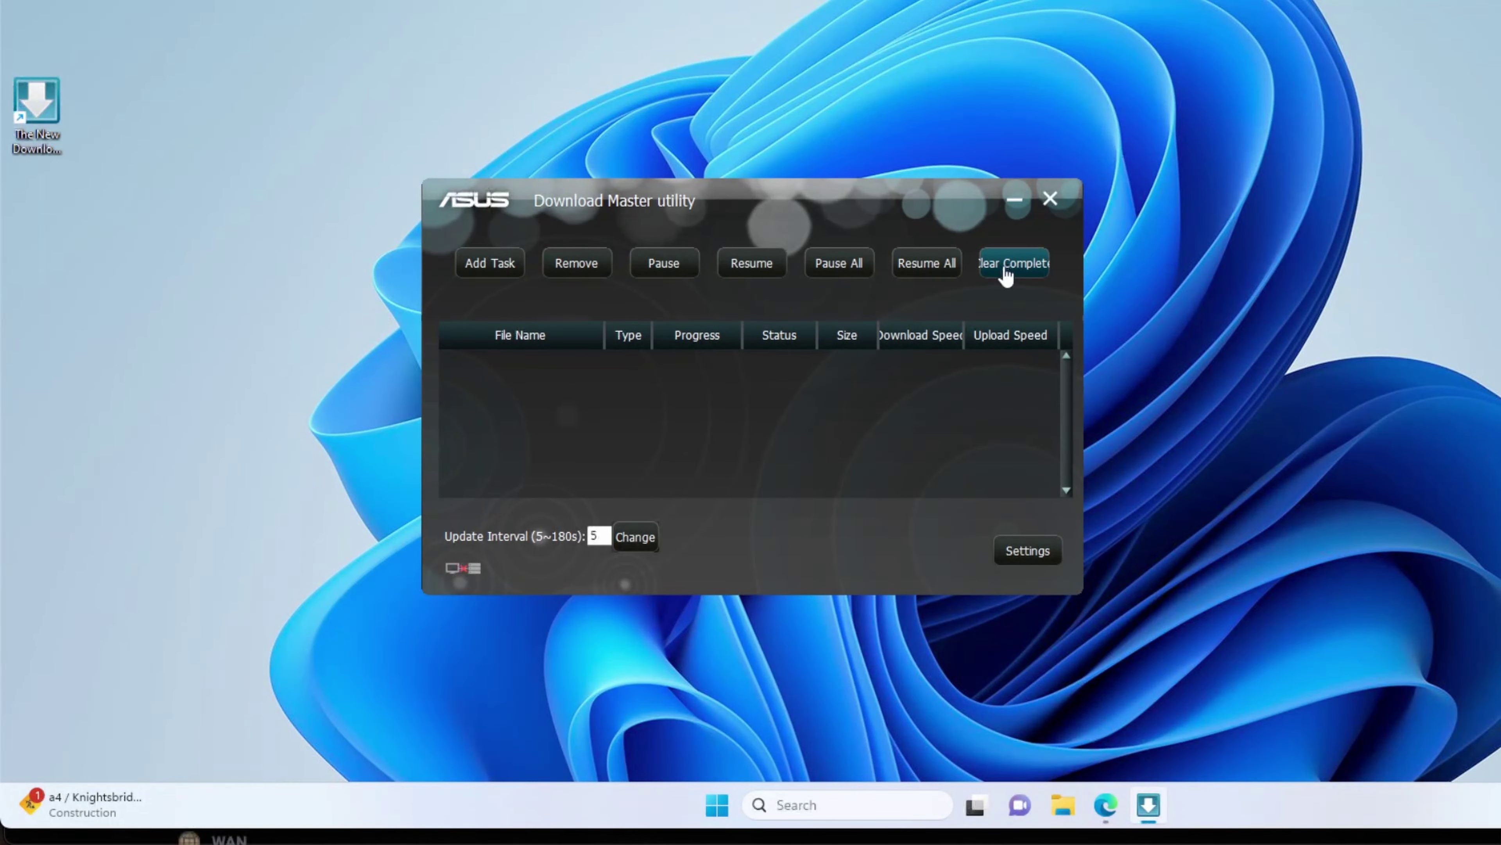
Step: Open Settings on the Bit Torrent page, with port 51413 and unlimited speeds
left_click(1027, 553)
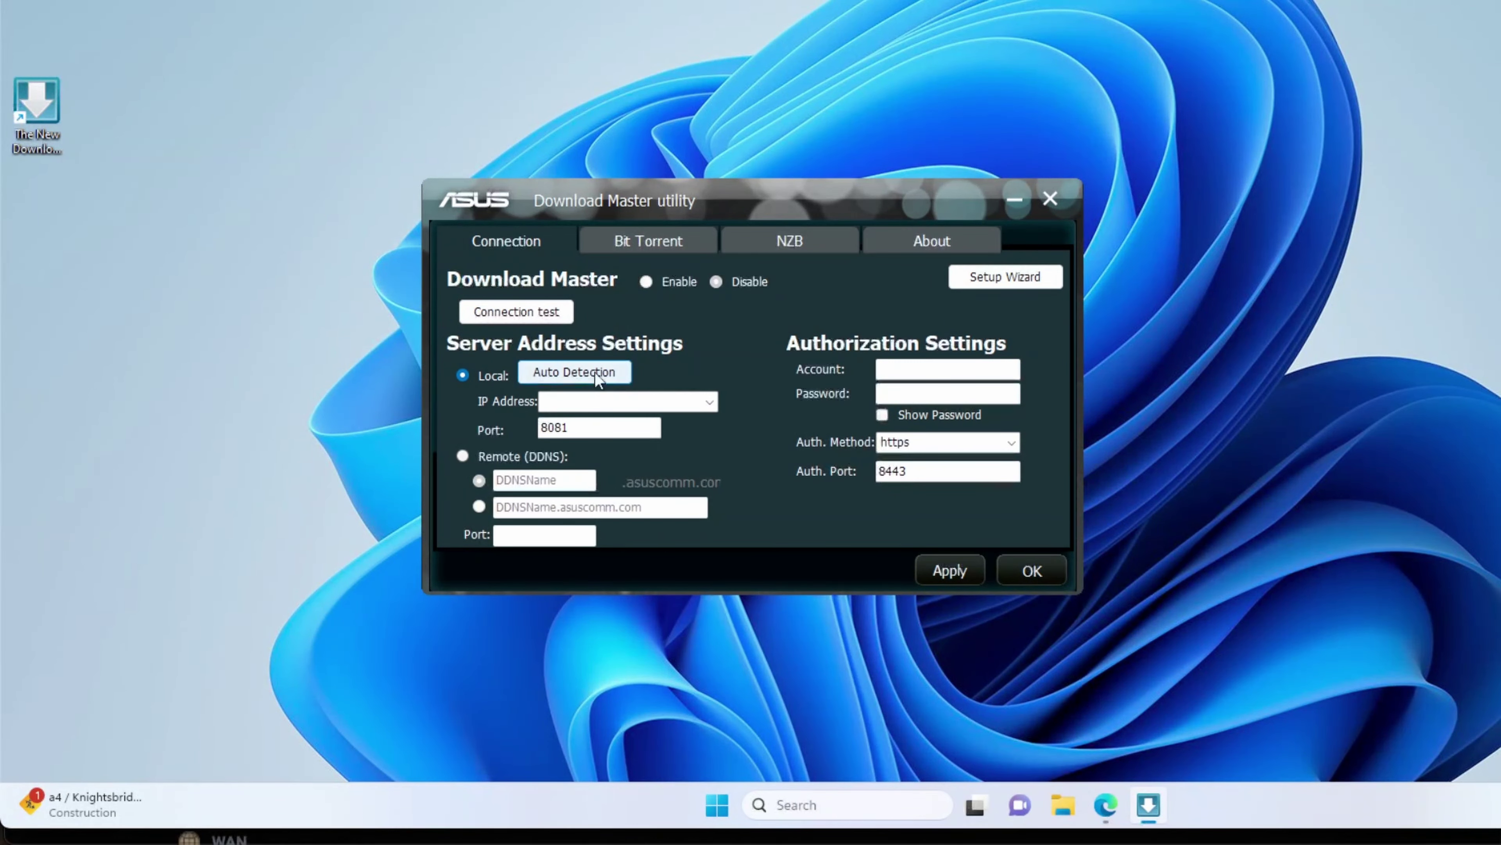
left_click(648, 242)
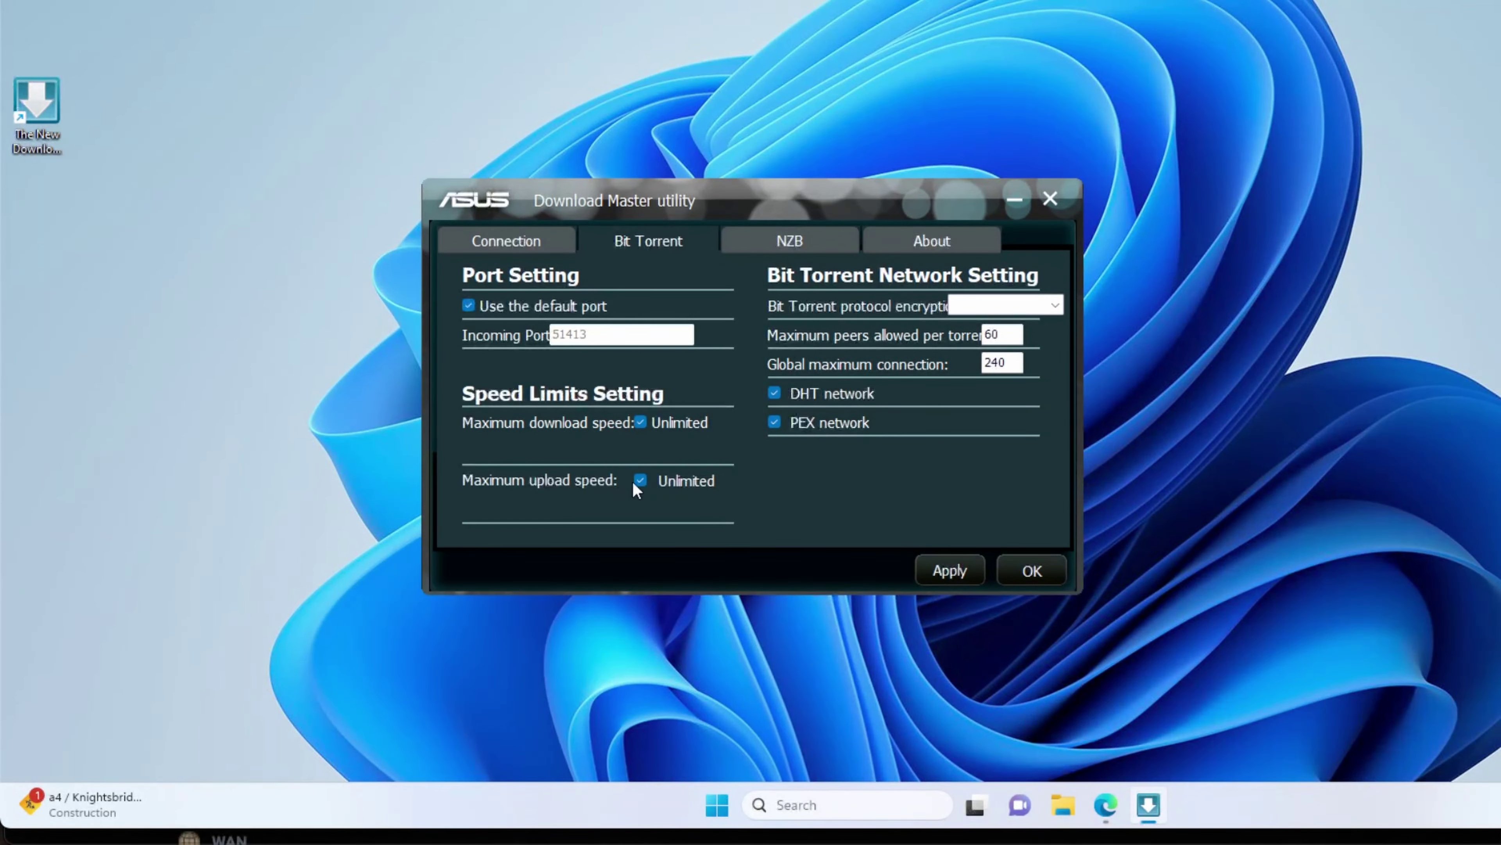
Step: Keep BitTorrent download speed unlimited, leave encryption unchanged, and show the NZB USENET settings
left_click(641, 421)
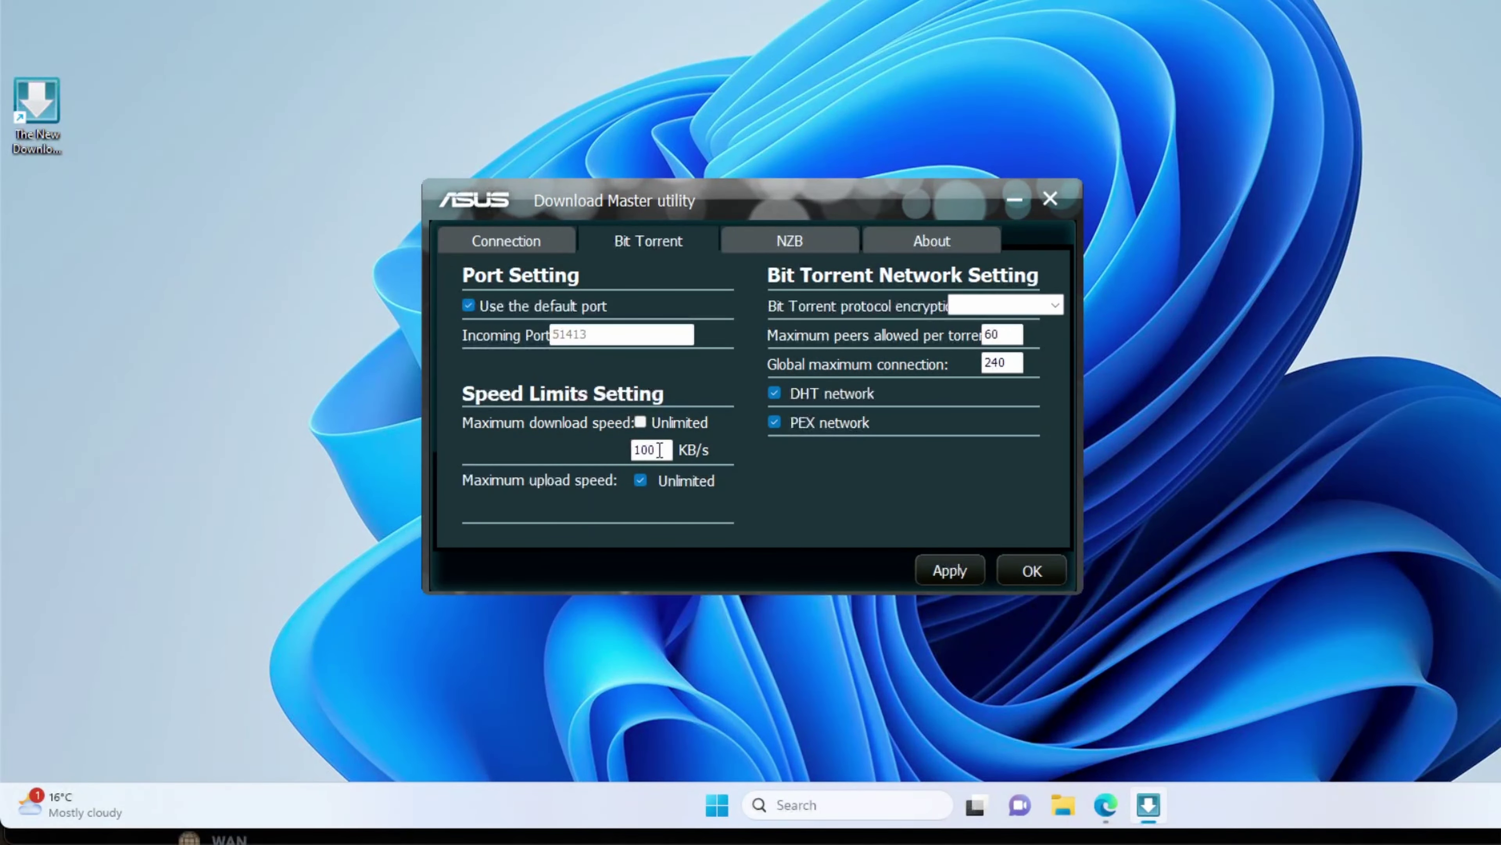
left_click(641, 422)
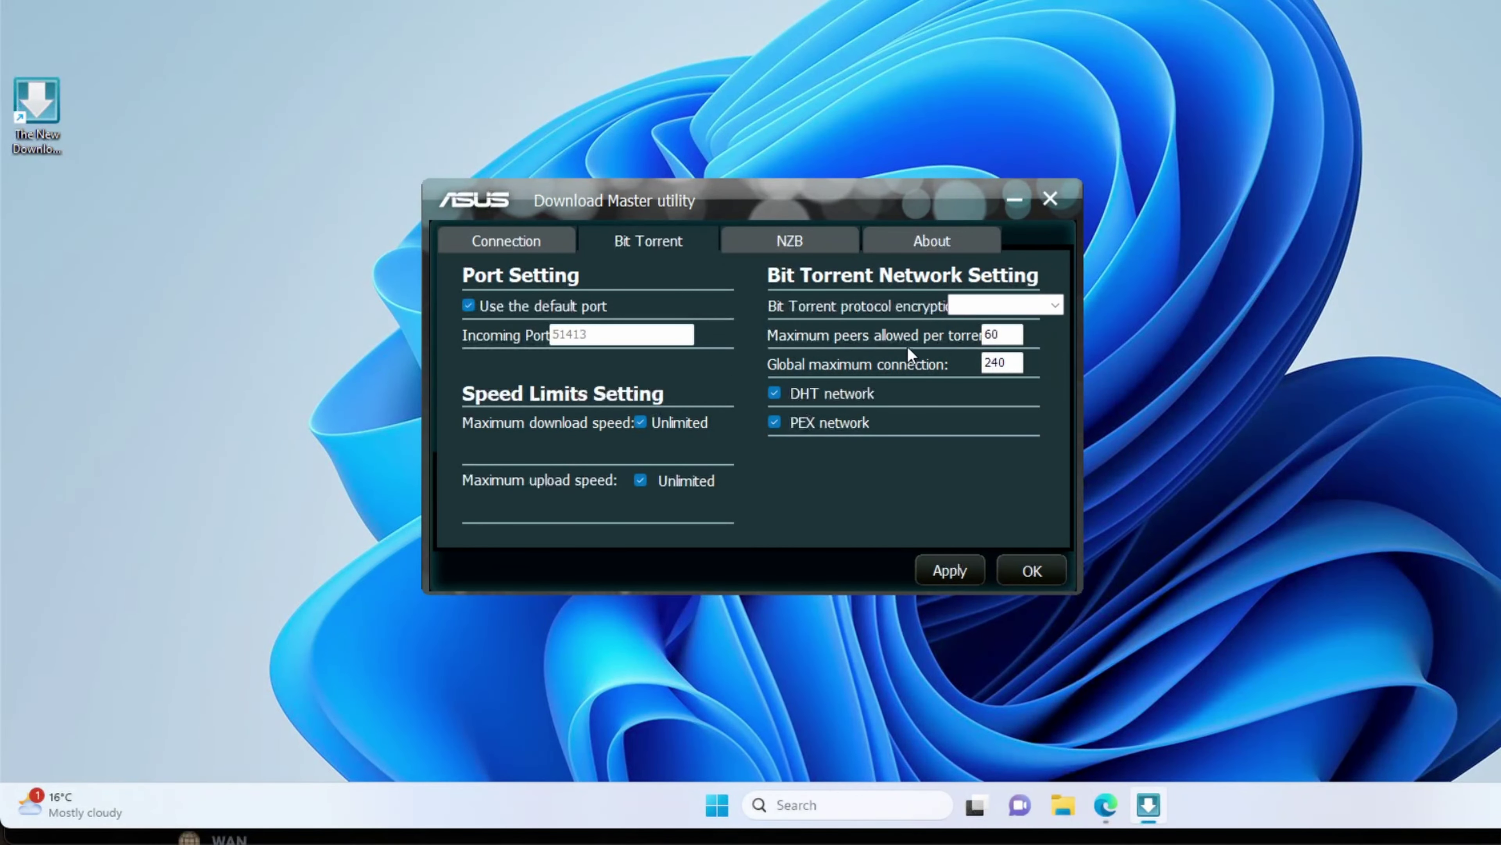
left_click(957, 310)
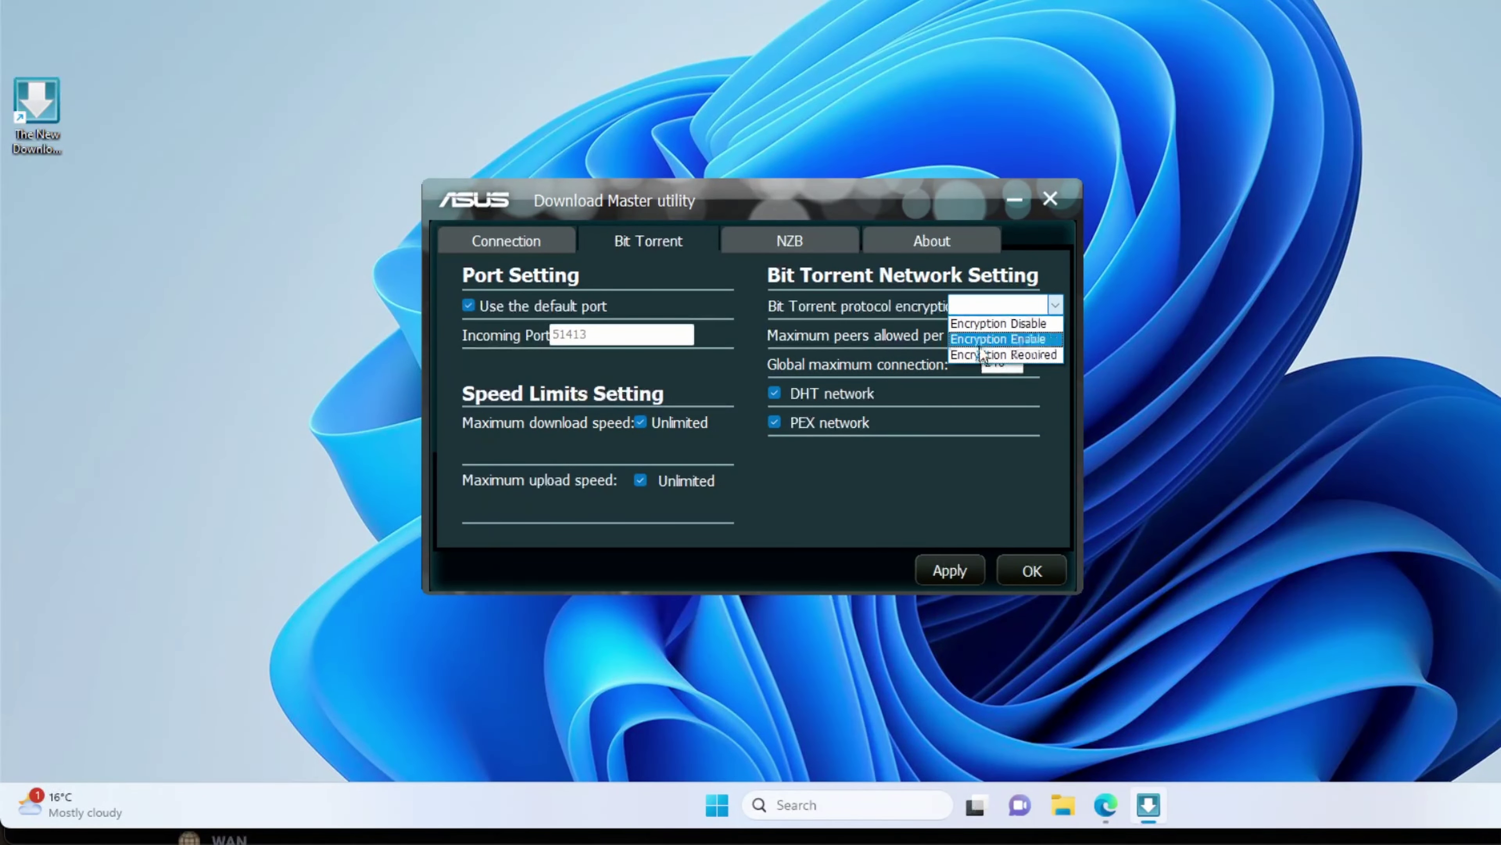
left_click(869, 294)
left_click(808, 242)
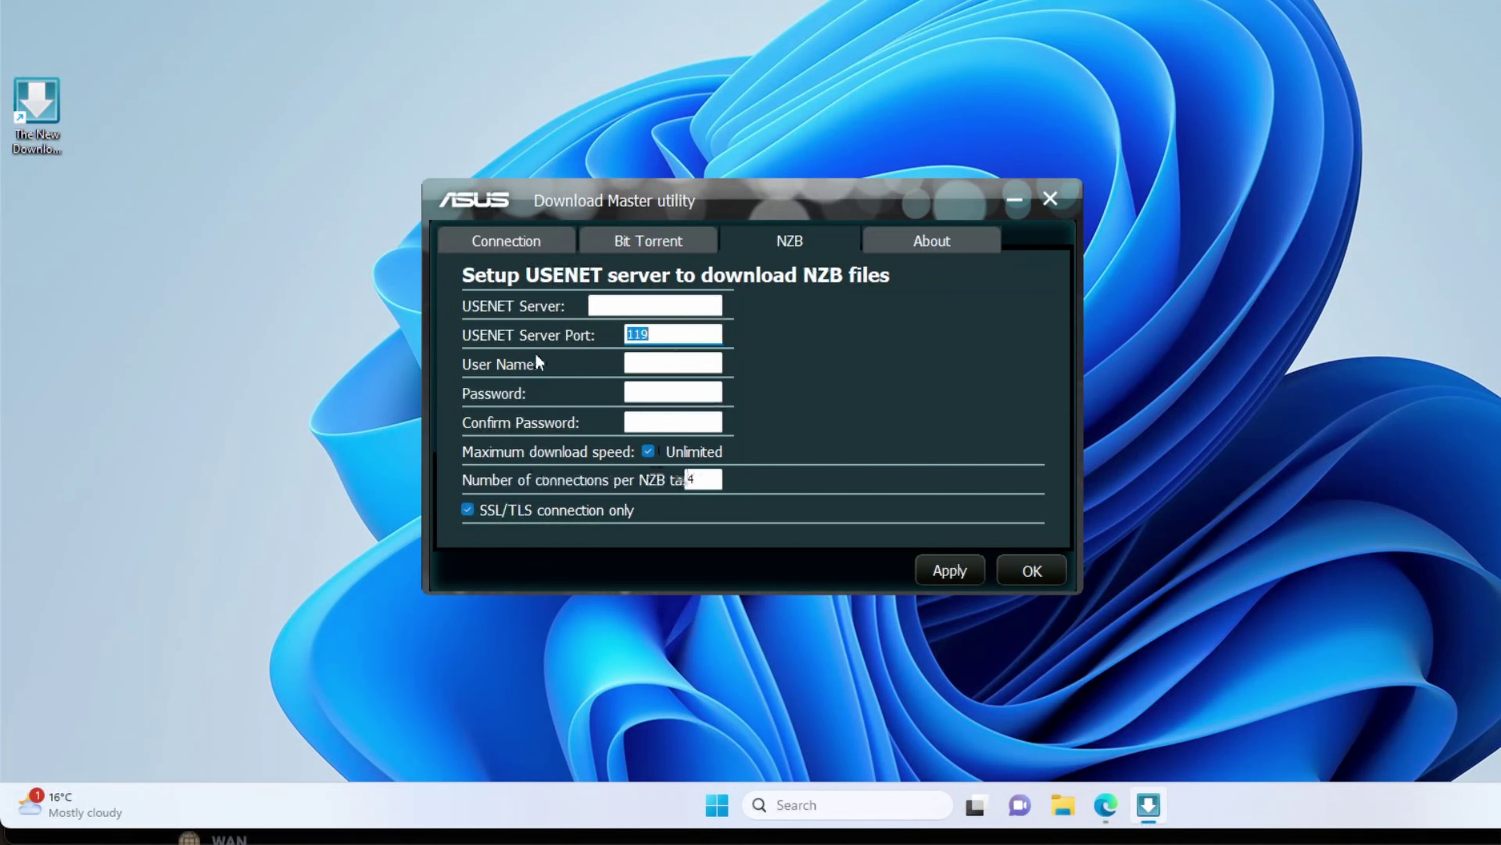
Step: Enable 'Check New version at start up' on the About page, then return to Connection settings
left_click(899, 243)
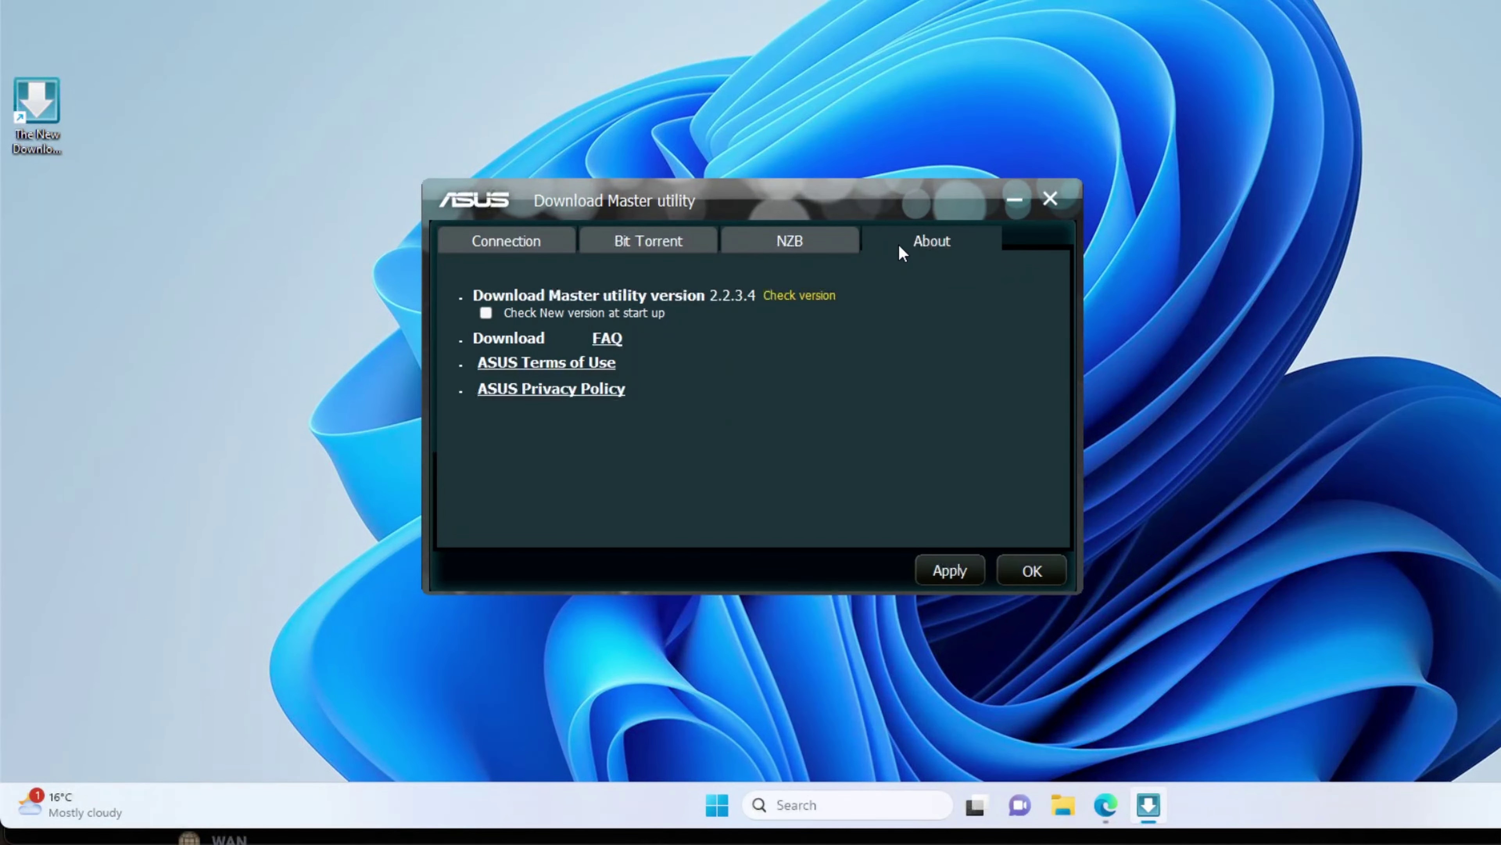
left_click(486, 313)
left_click(526, 242)
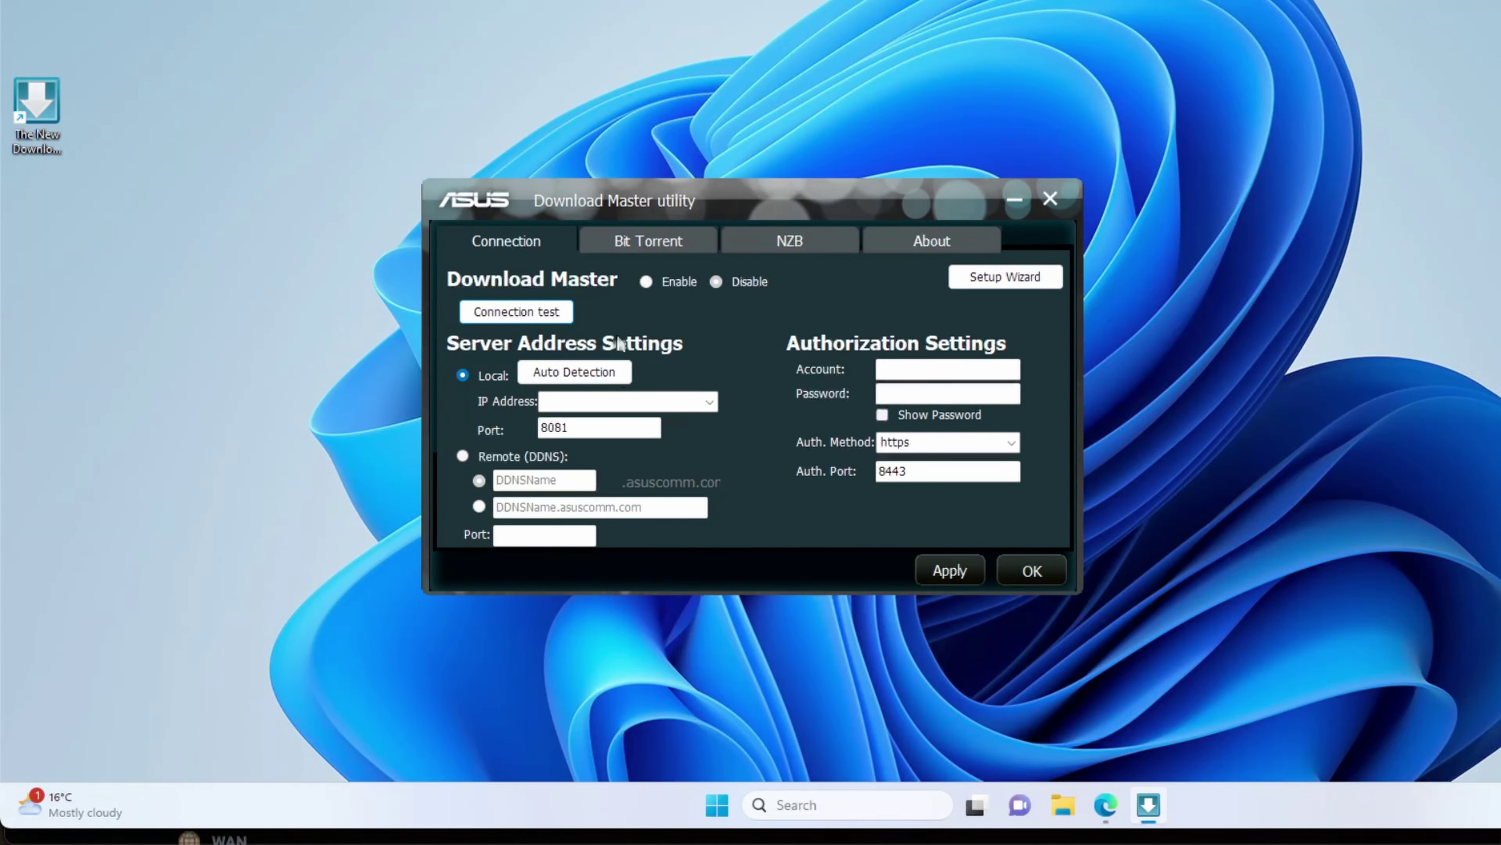
Step: Save the settings with OK and move the Download Master window up and to the right
left_click(1017, 571)
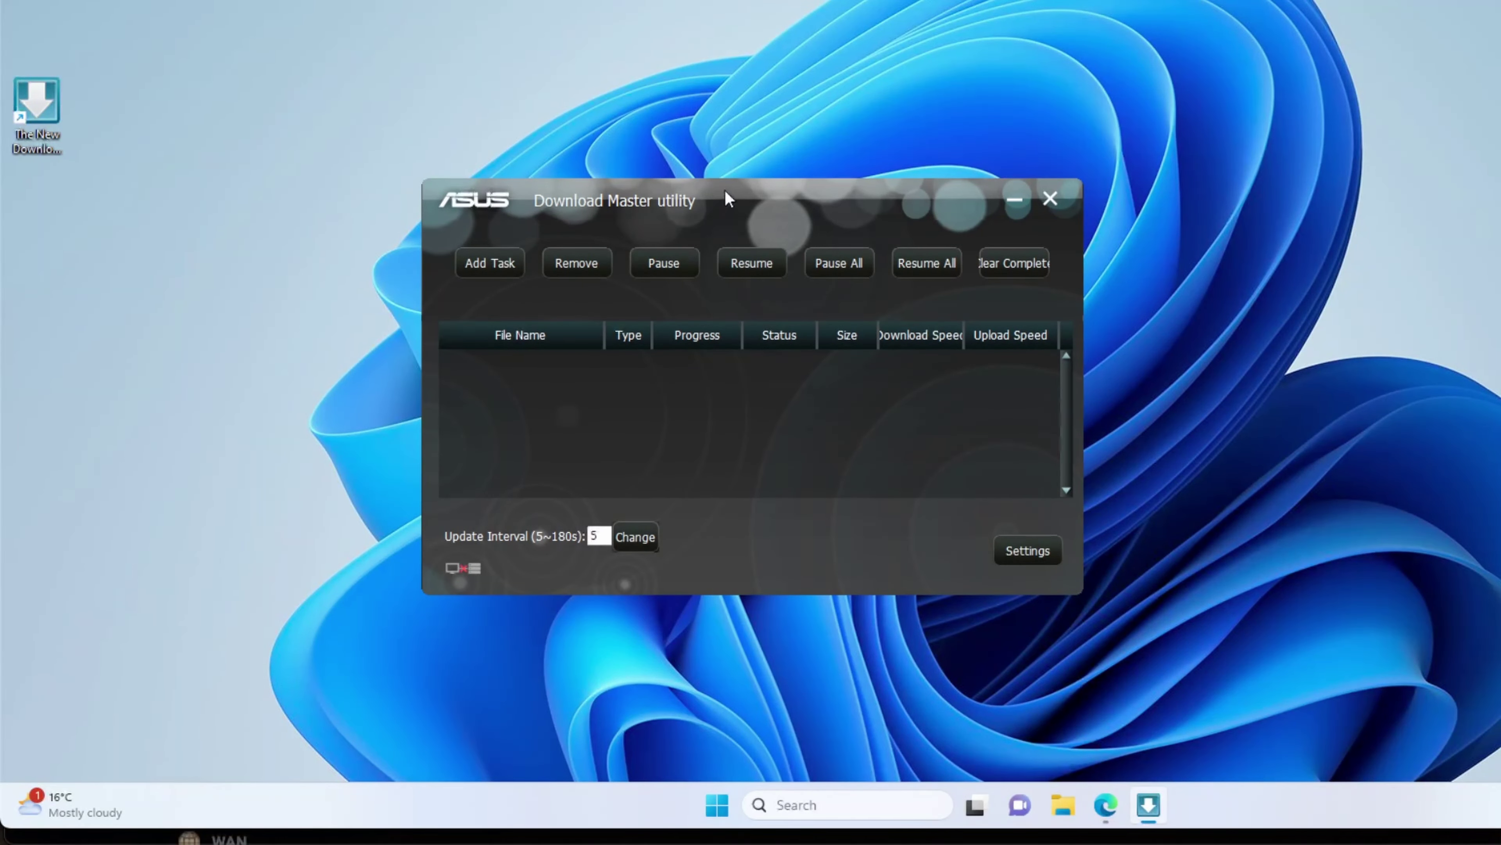
left_click_drag(725, 187, 746, 162)
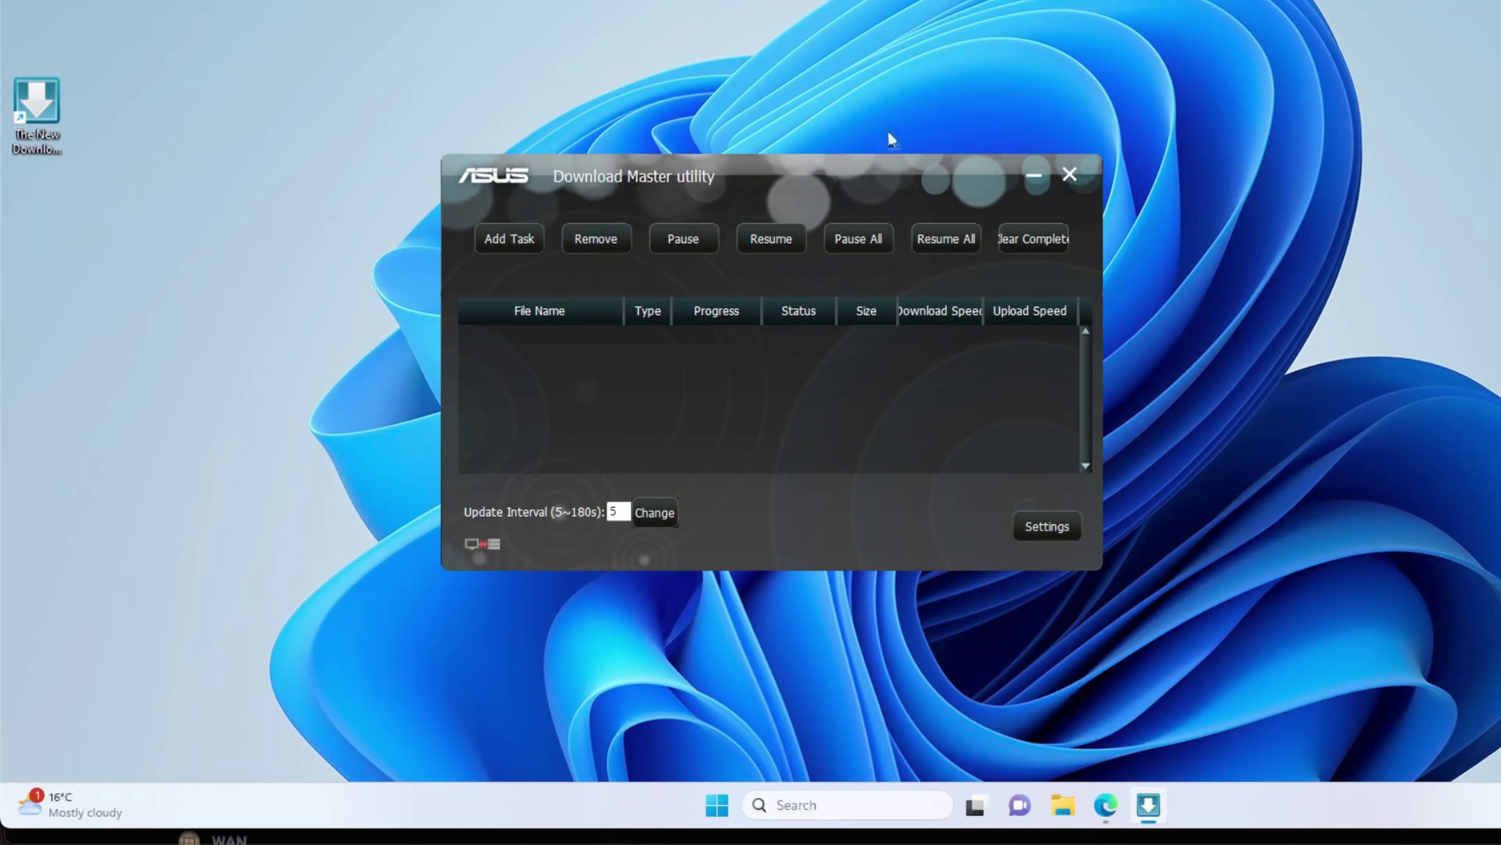
left_click_drag(837, 170, 899, 157)
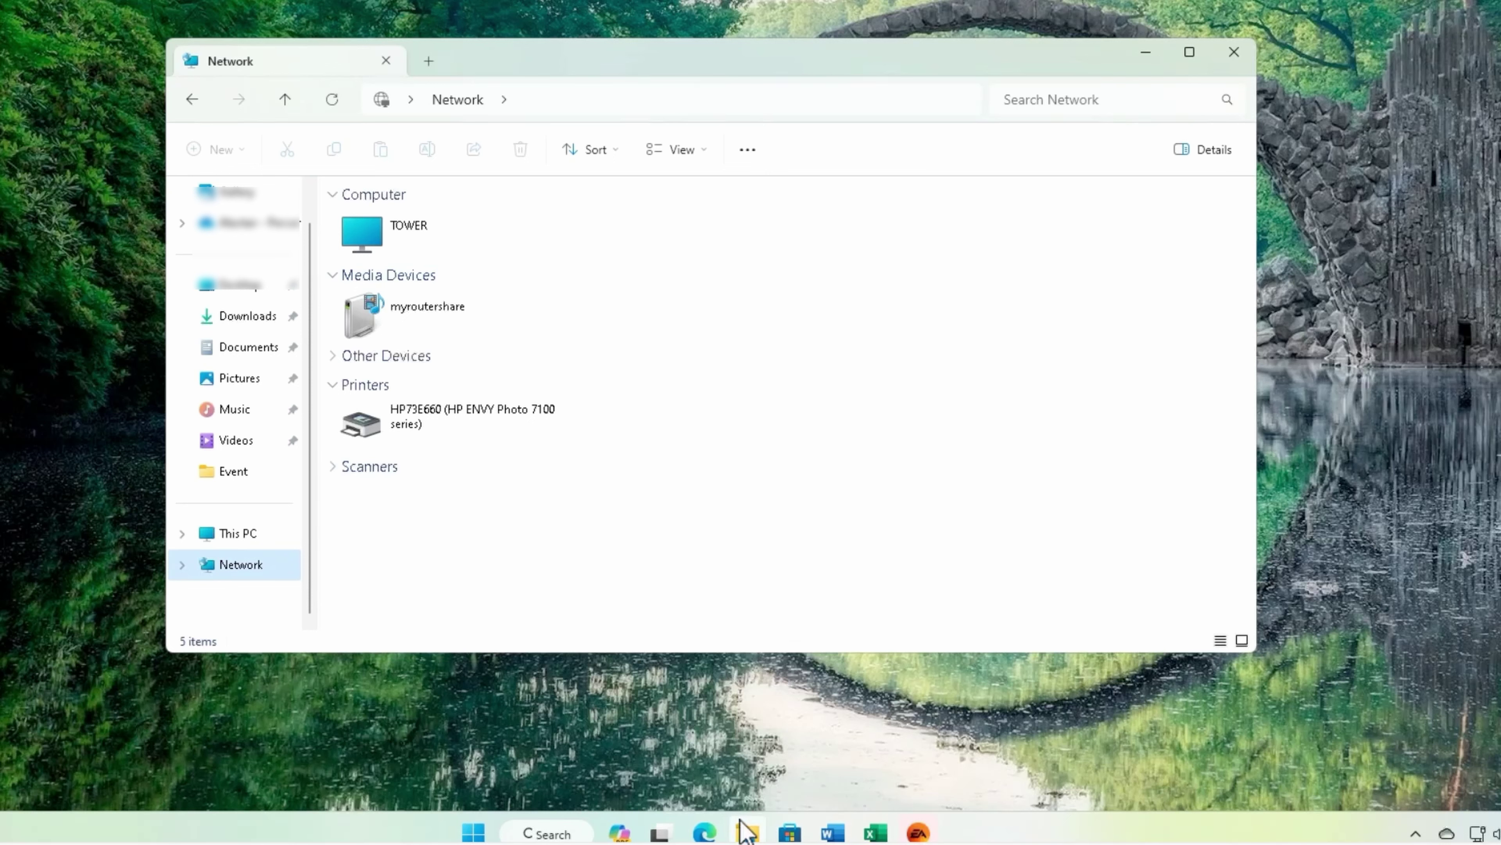
Step: Browse from This PC into myroutershare > Browse Folders > KINGSTON > Test
mouse_move(748, 831)
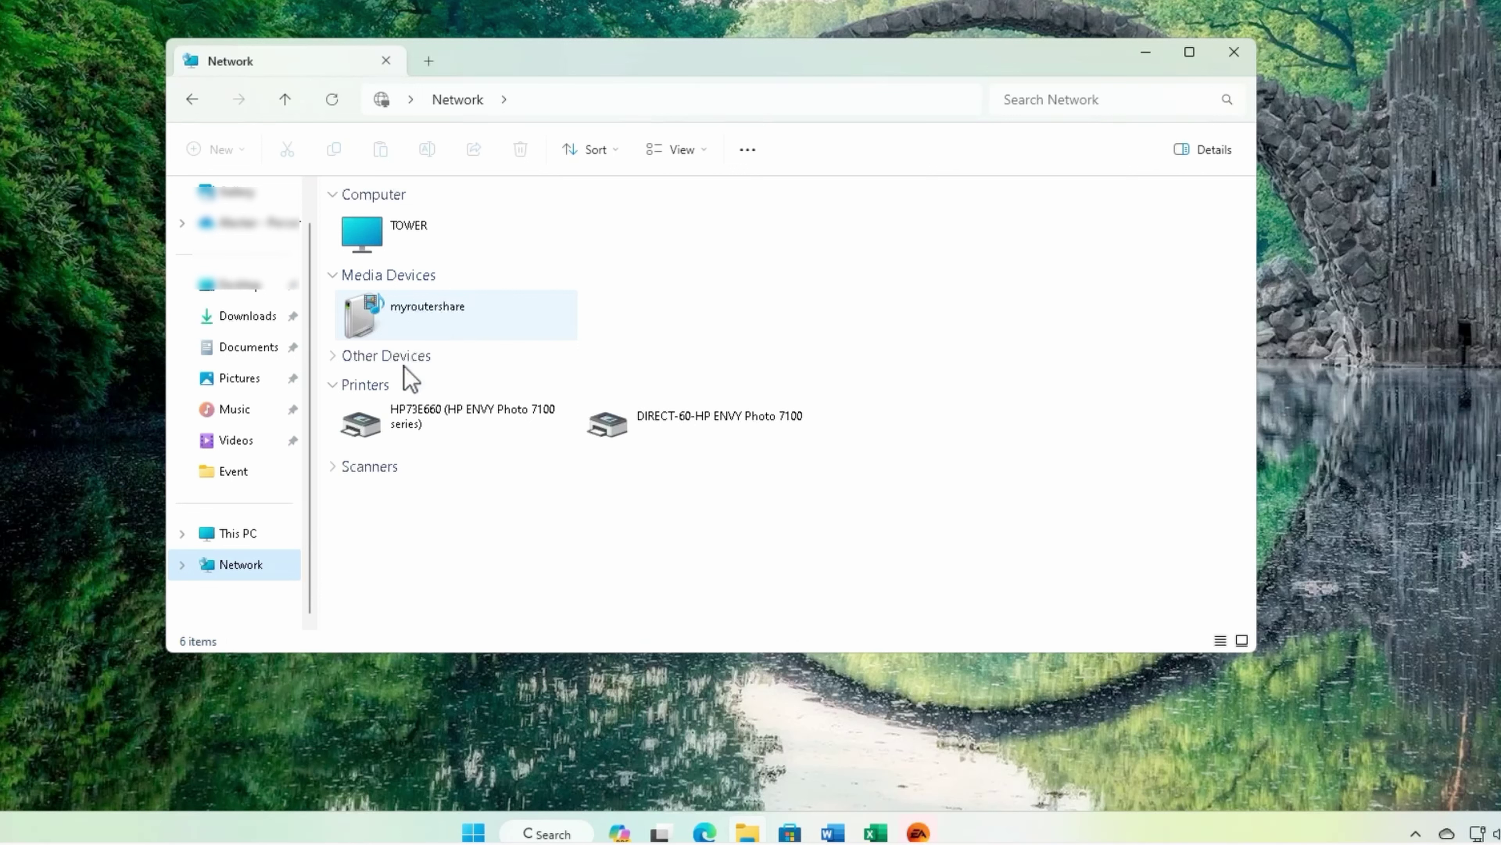
left_click(240, 534)
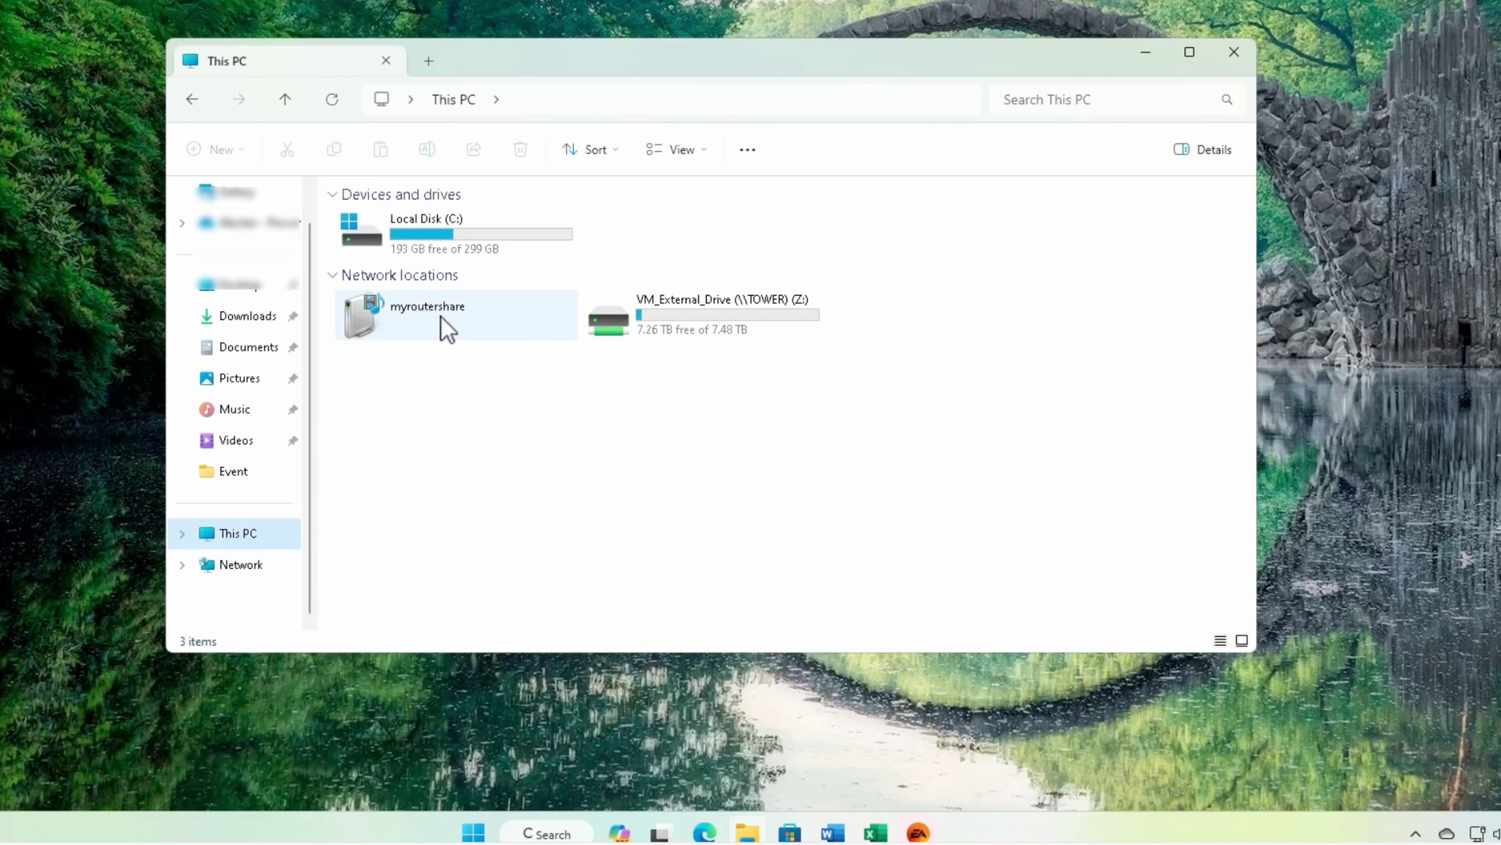
double_click(446, 327)
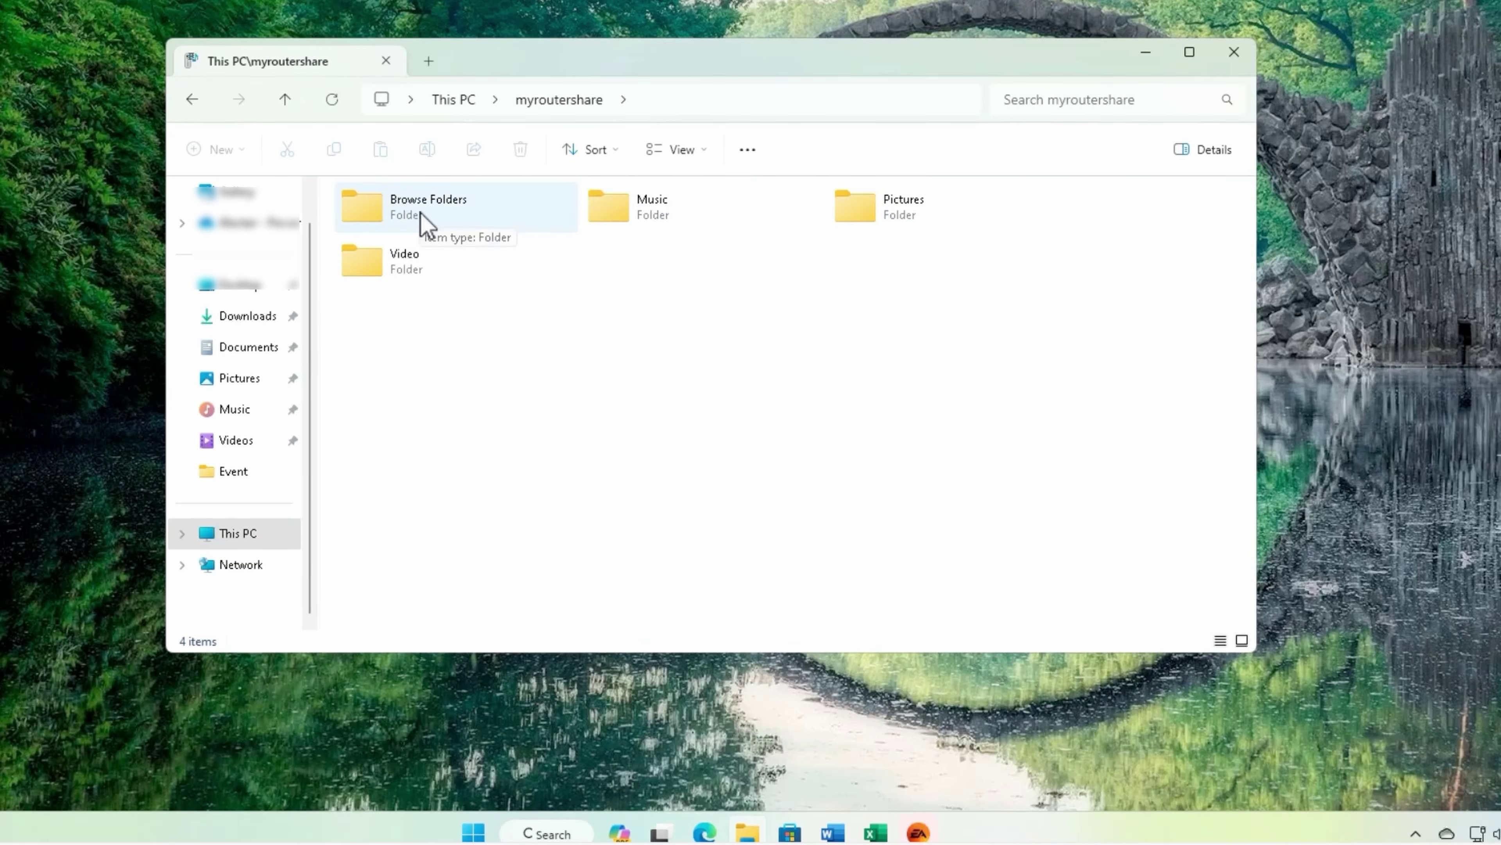
double_click(449, 219)
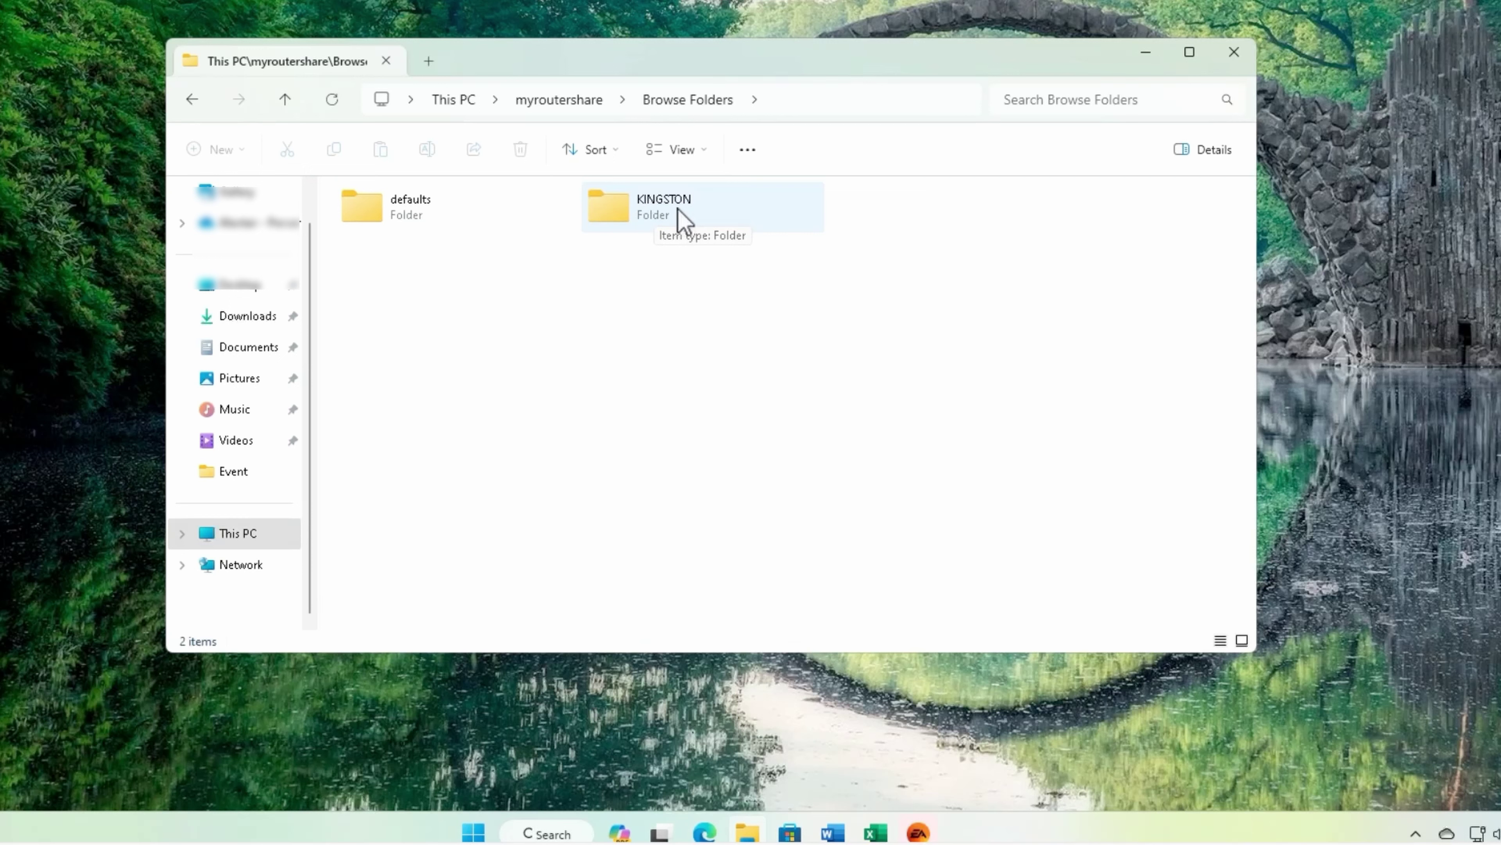
double_click(684, 222)
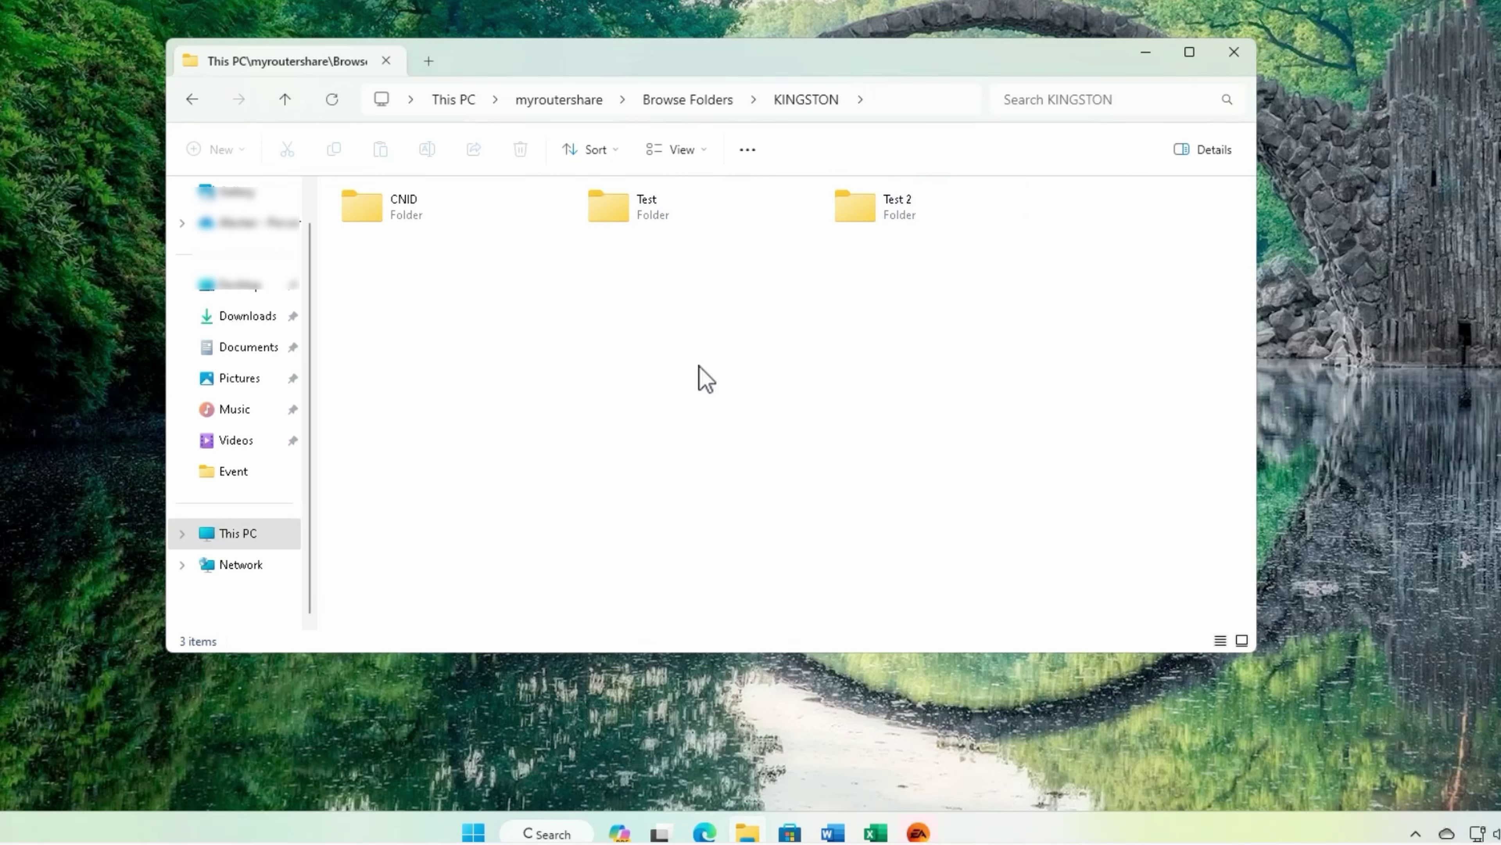
double_click(678, 216)
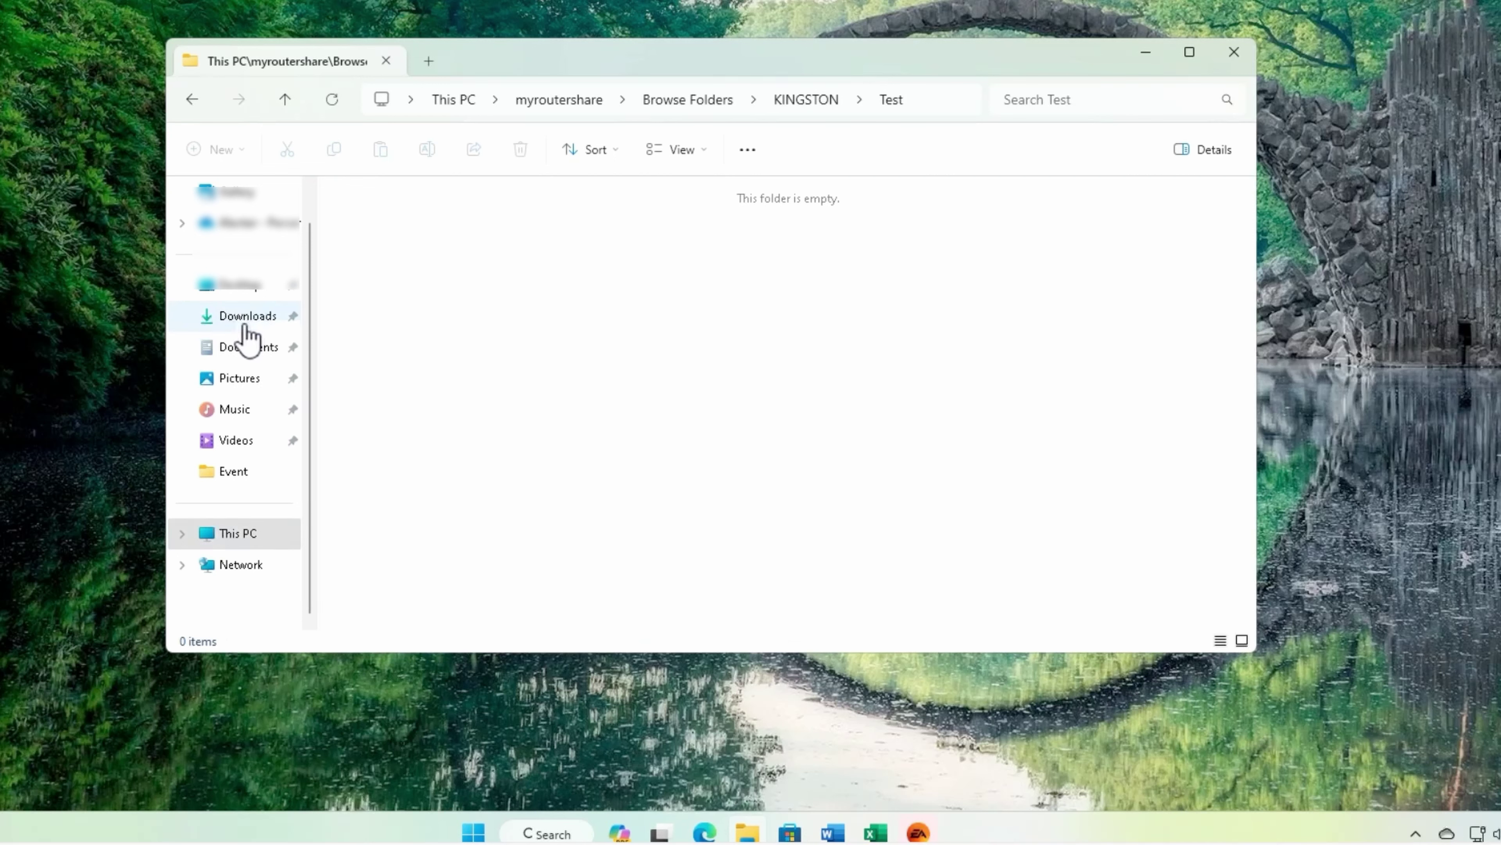
Step: Open Downloads in a new tab and copy EAappInstaller.exe
right_click(245, 325)
left_click(336, 387)
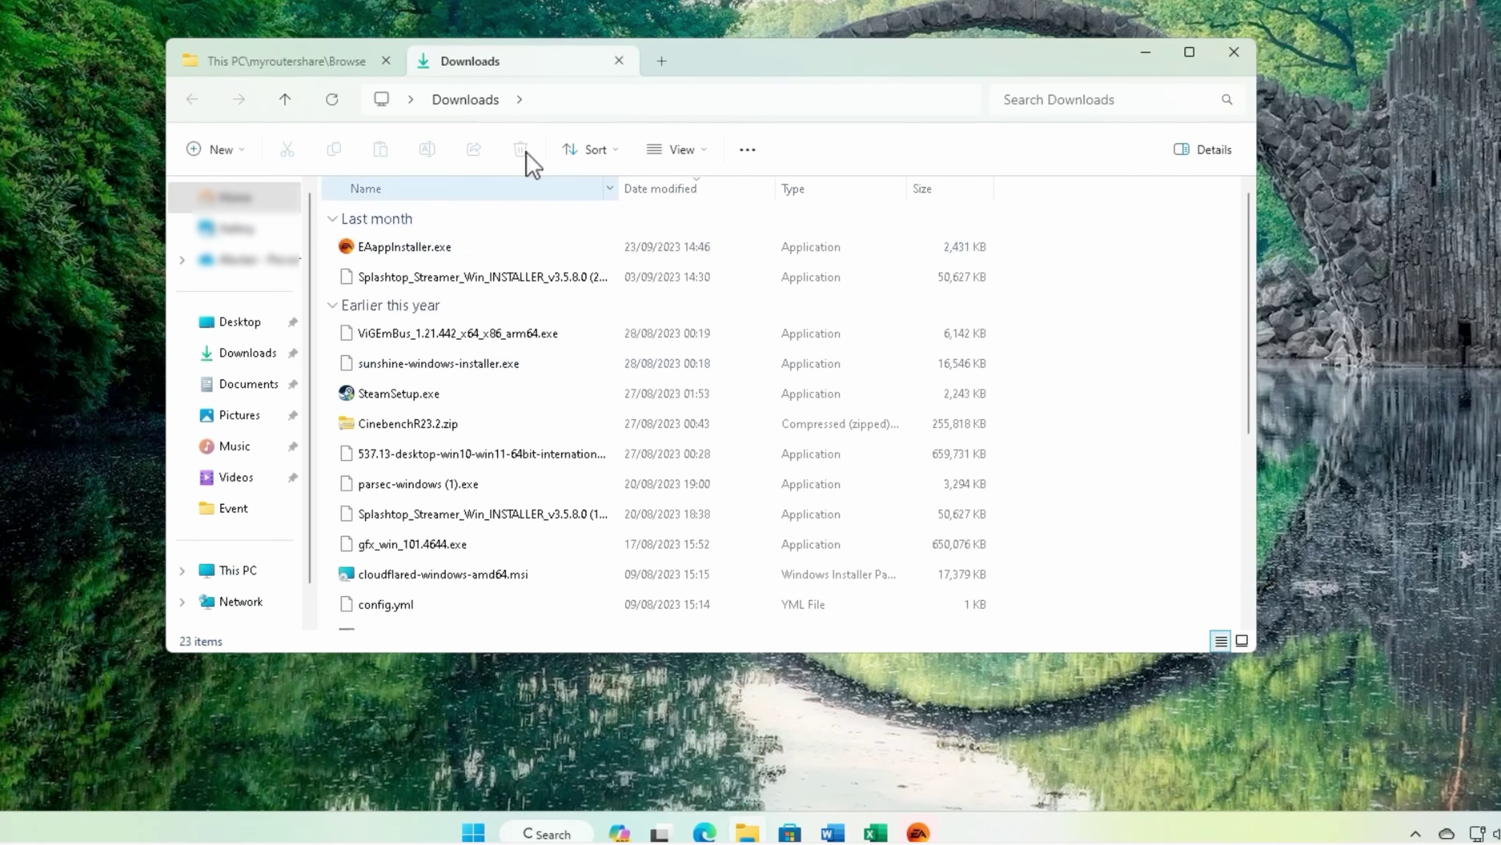
left_click(444, 255)
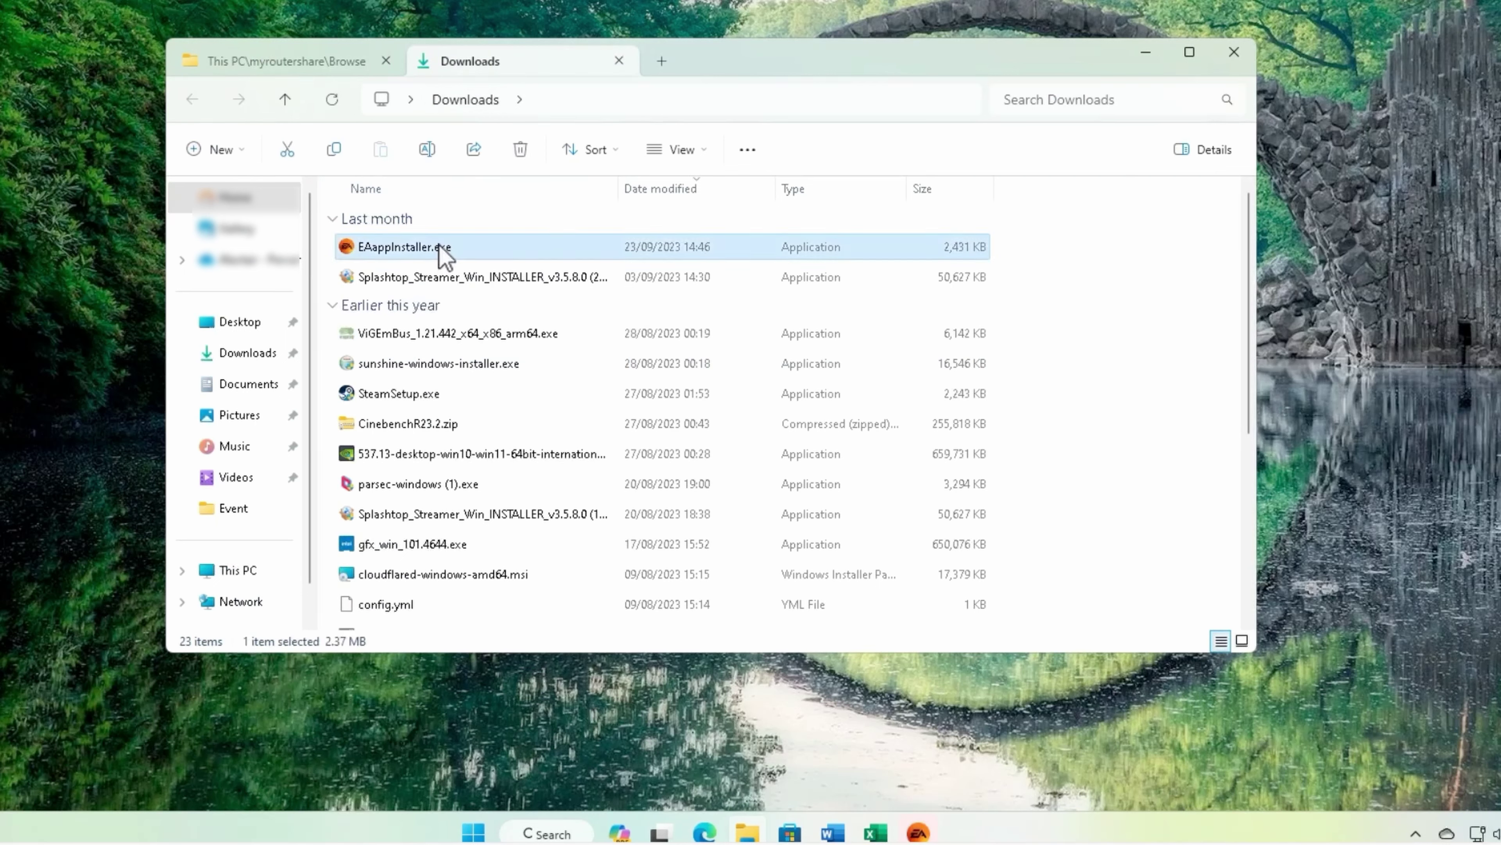
right_click(443, 256)
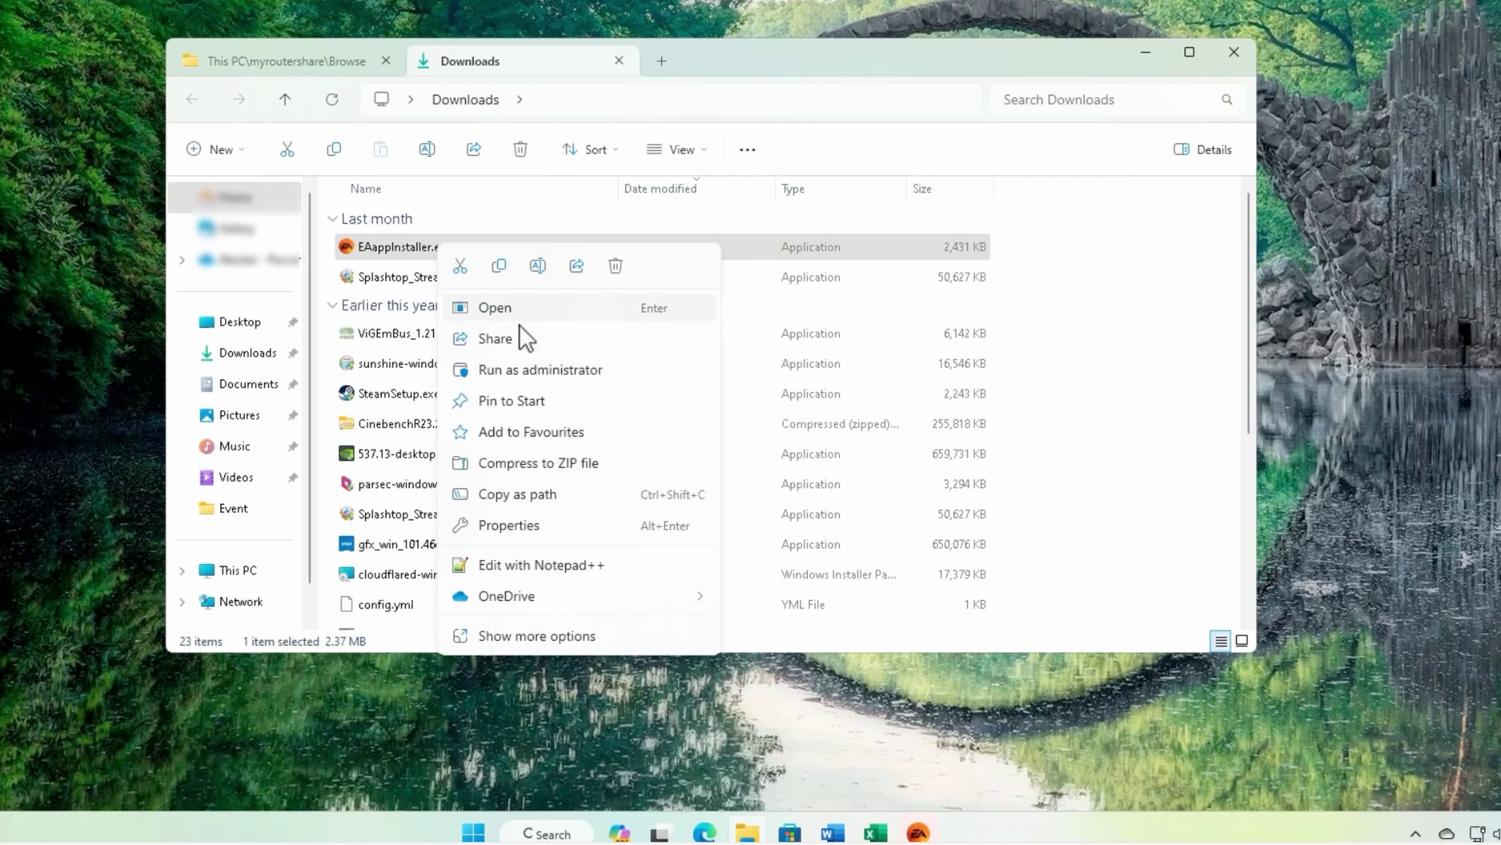
left_click(602, 637)
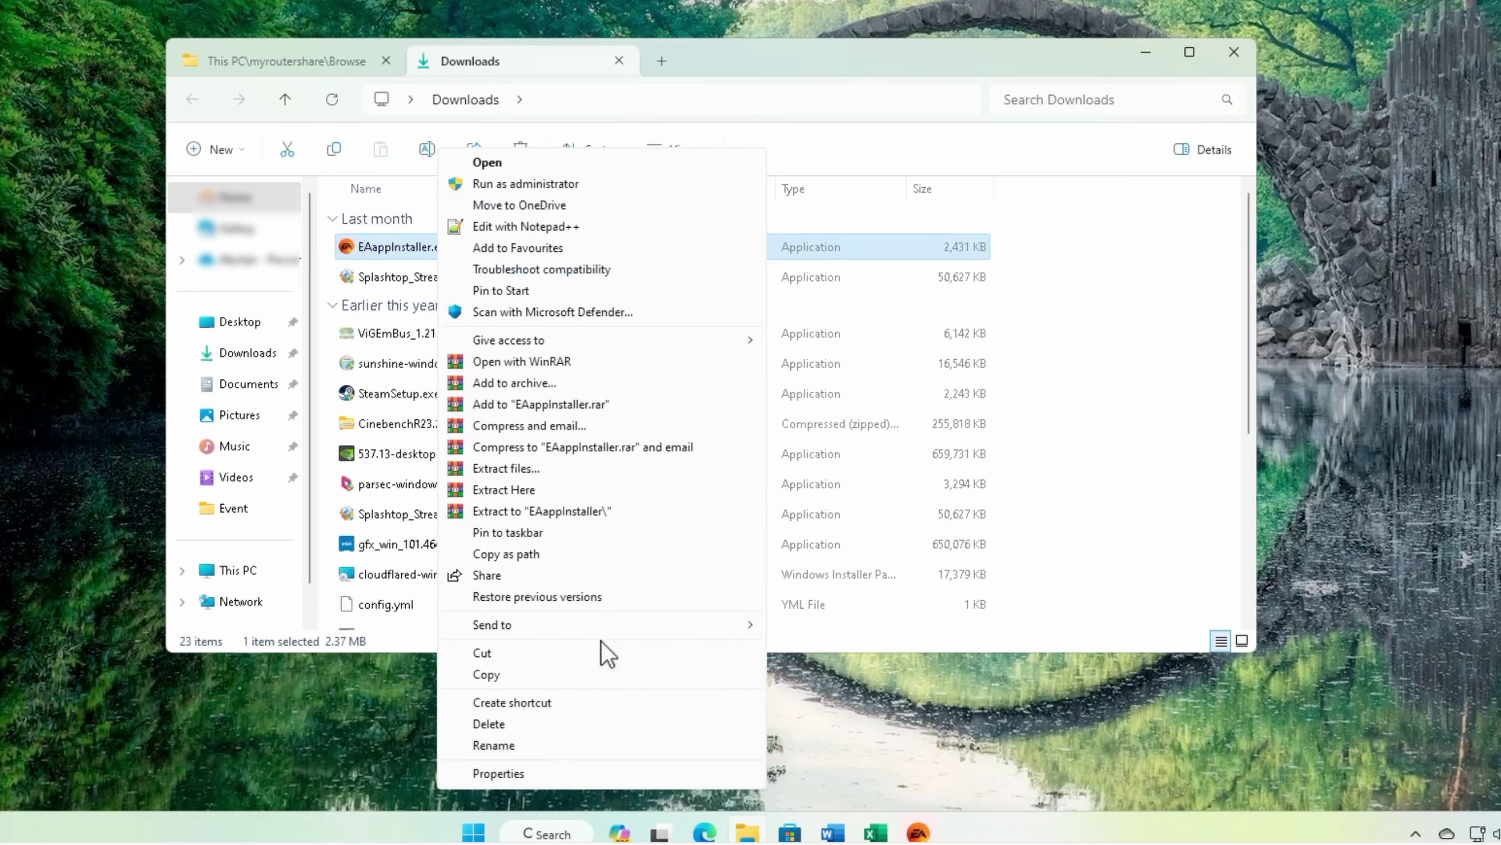
left_click(527, 677)
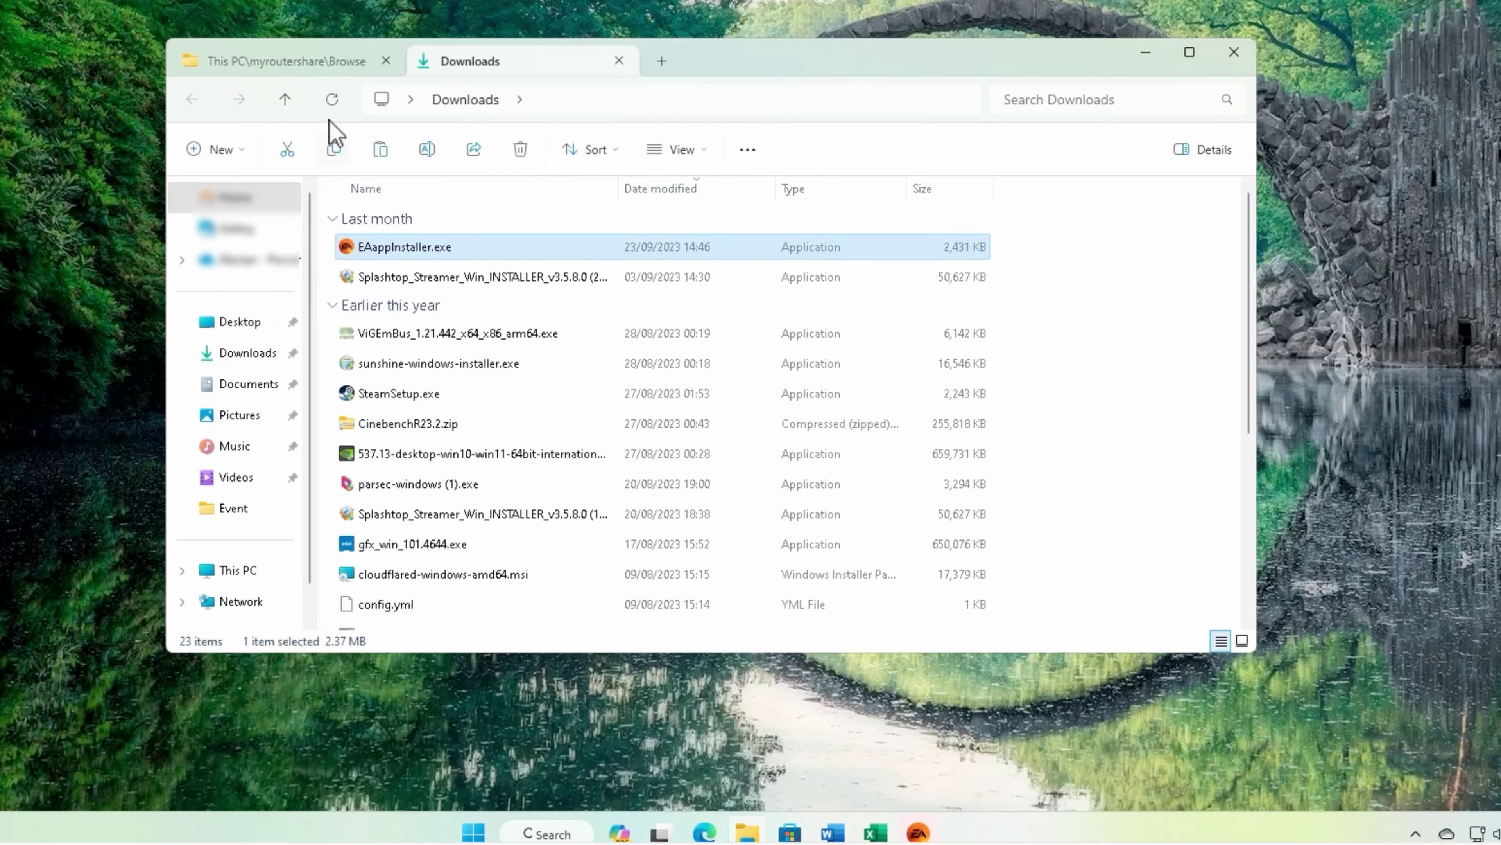
Step: Look for Paste in the router share's empty Test folder, finding it unavailable
left_click(302, 76)
right_click(440, 274)
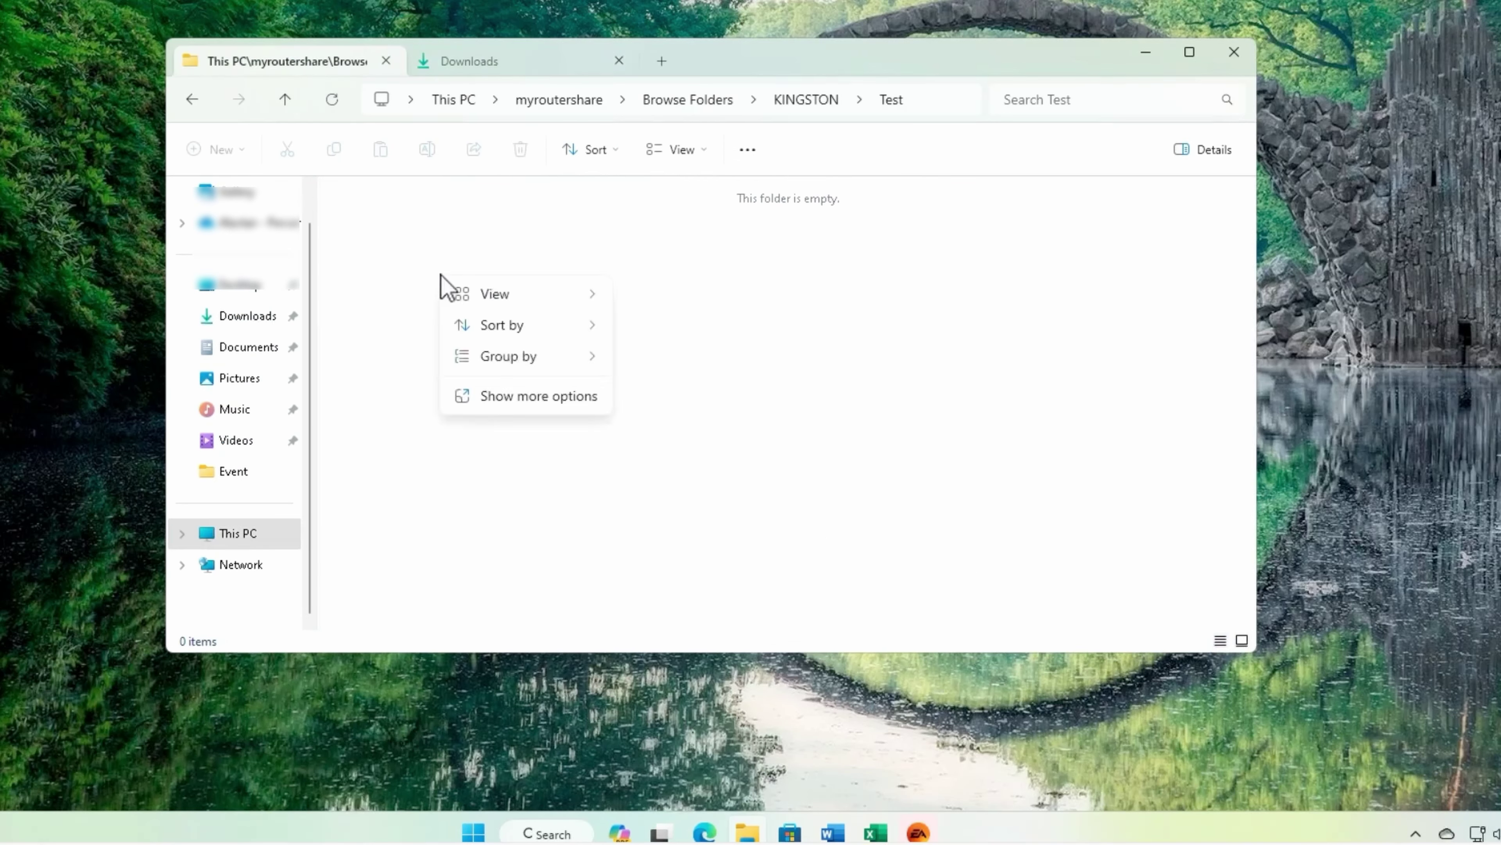
left_click(381, 251)
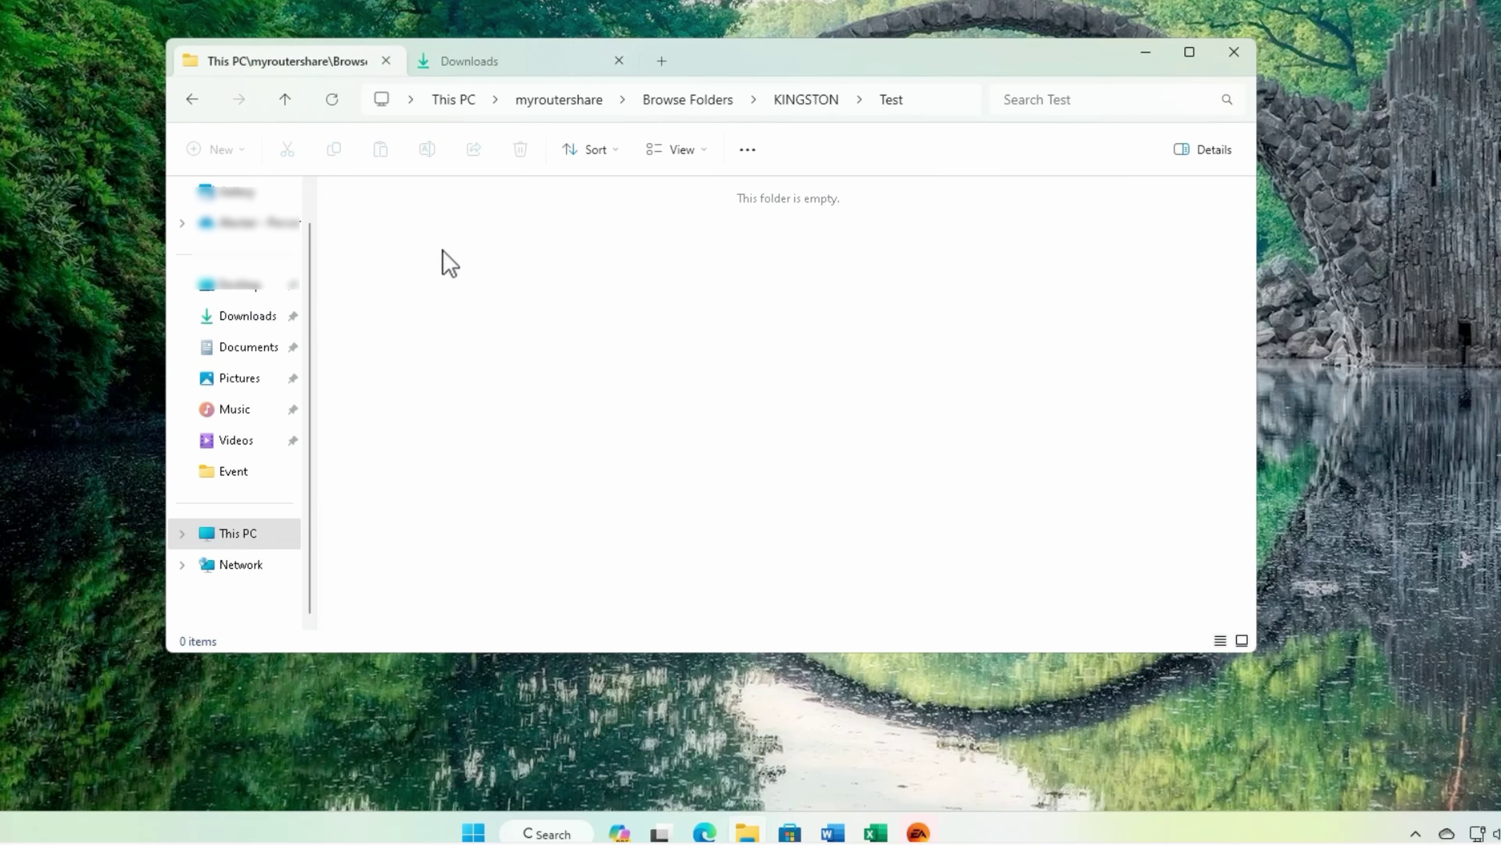
right_click(458, 235)
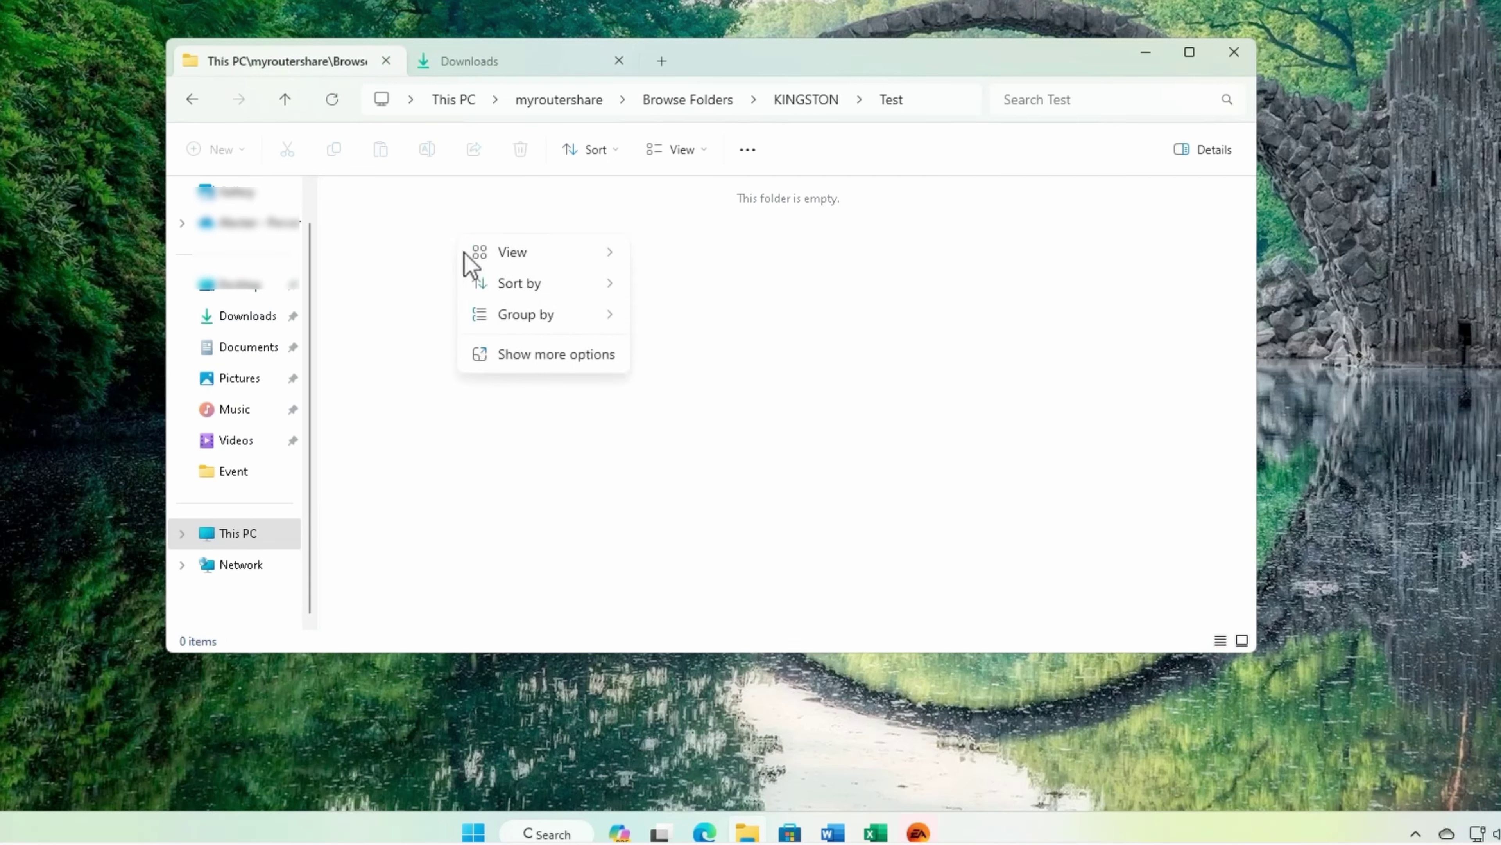
left_click(523, 317)
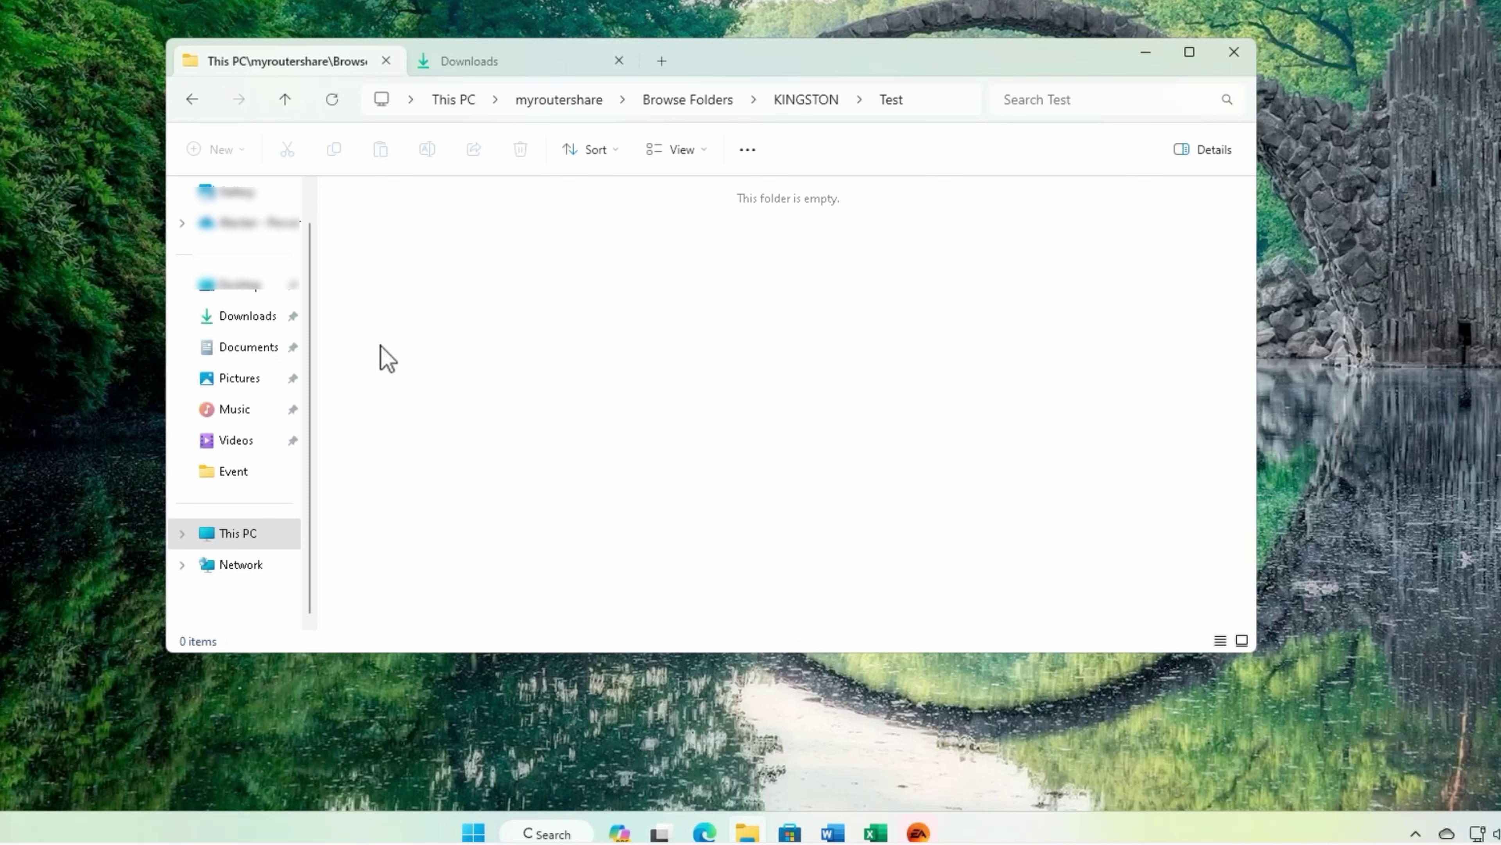
right_click(491, 259)
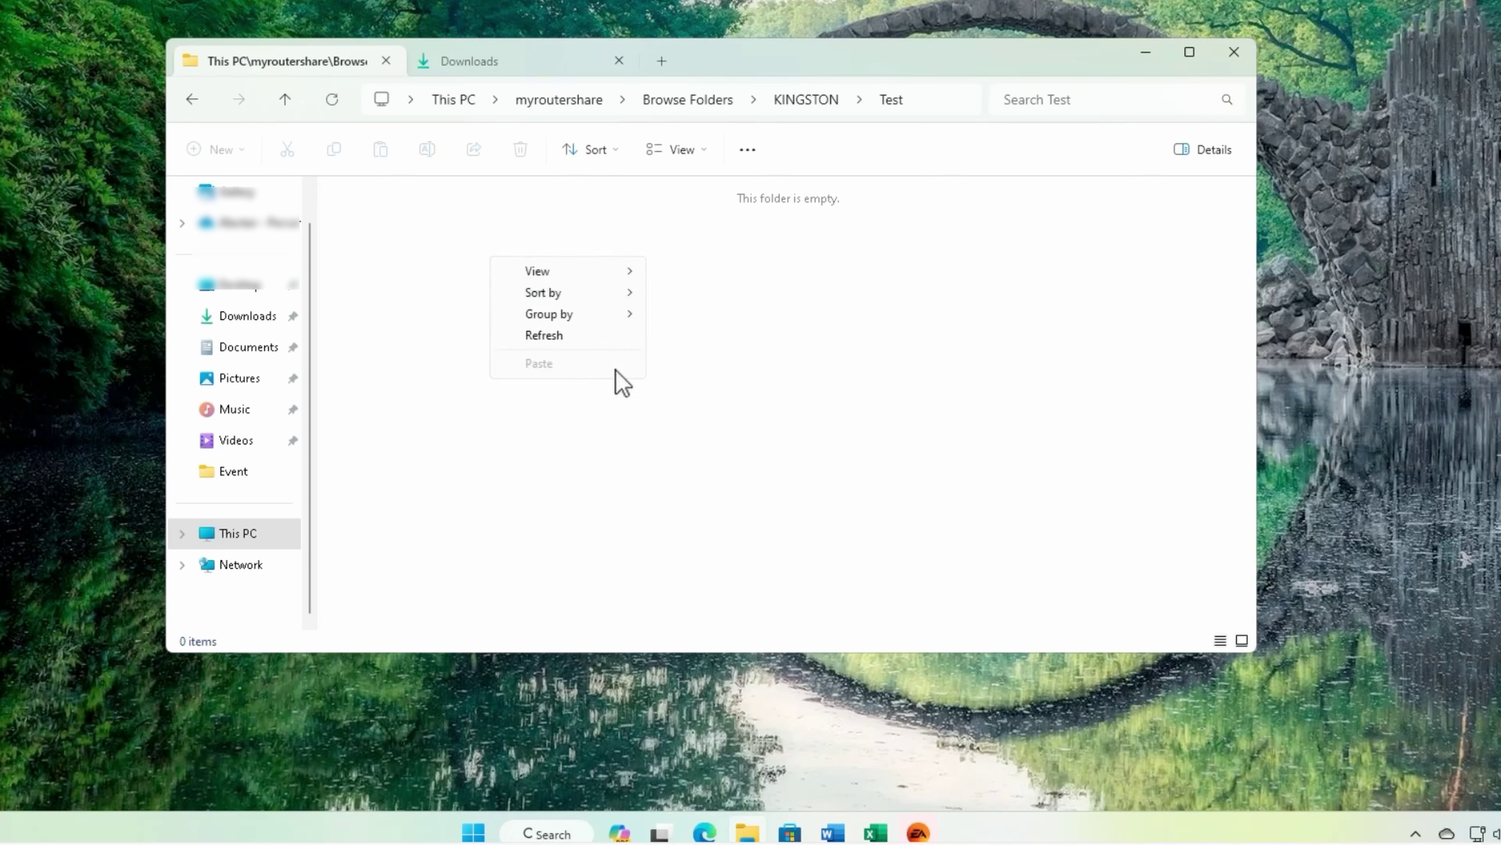
left_click(499, 432)
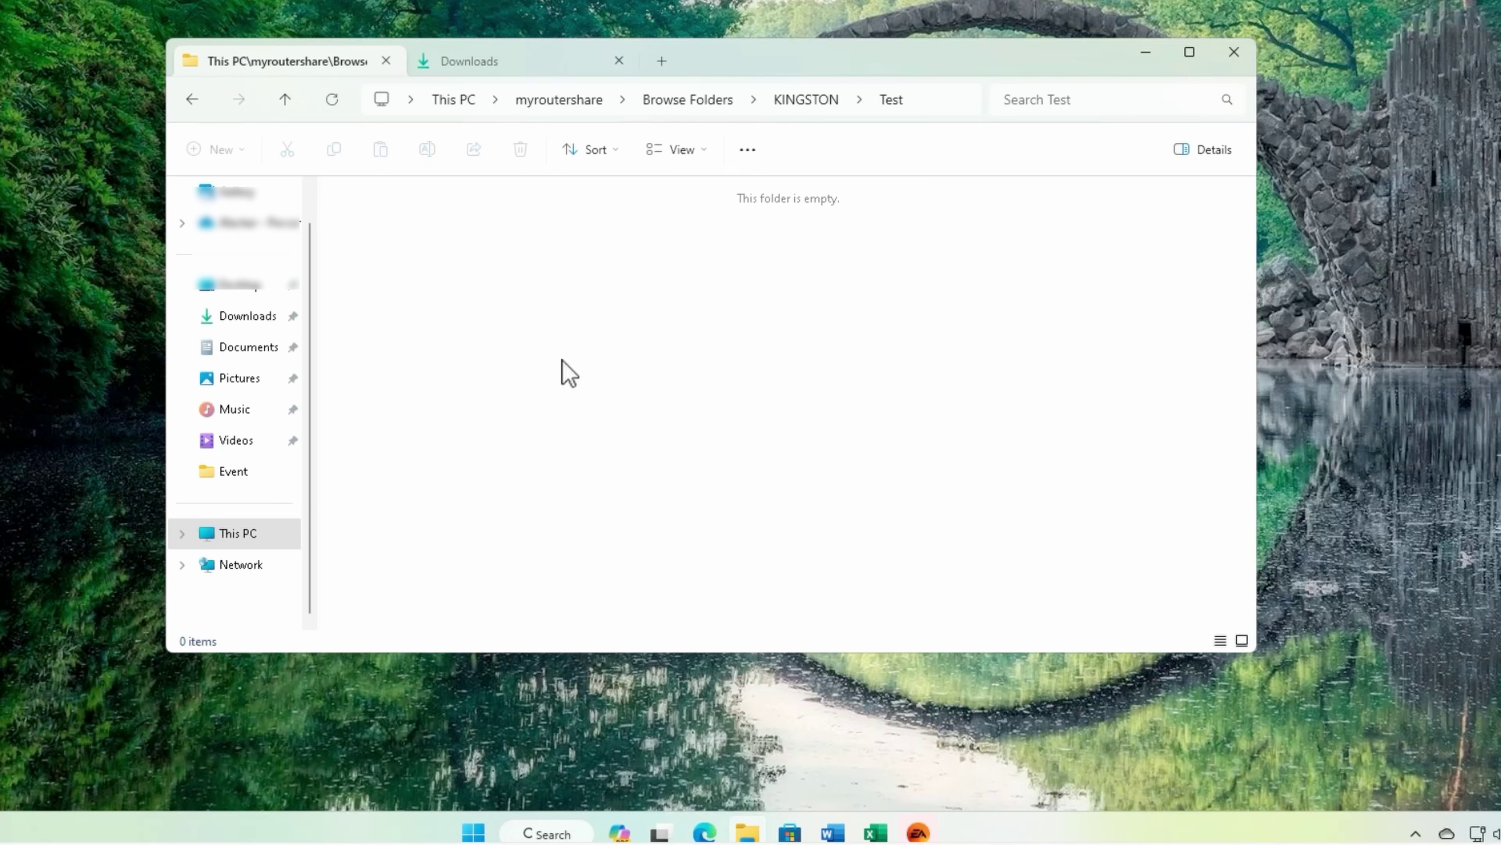
Step: Open the Test 2 folder in KINGSTON and check its full context menu for Paste
left_click(804, 99)
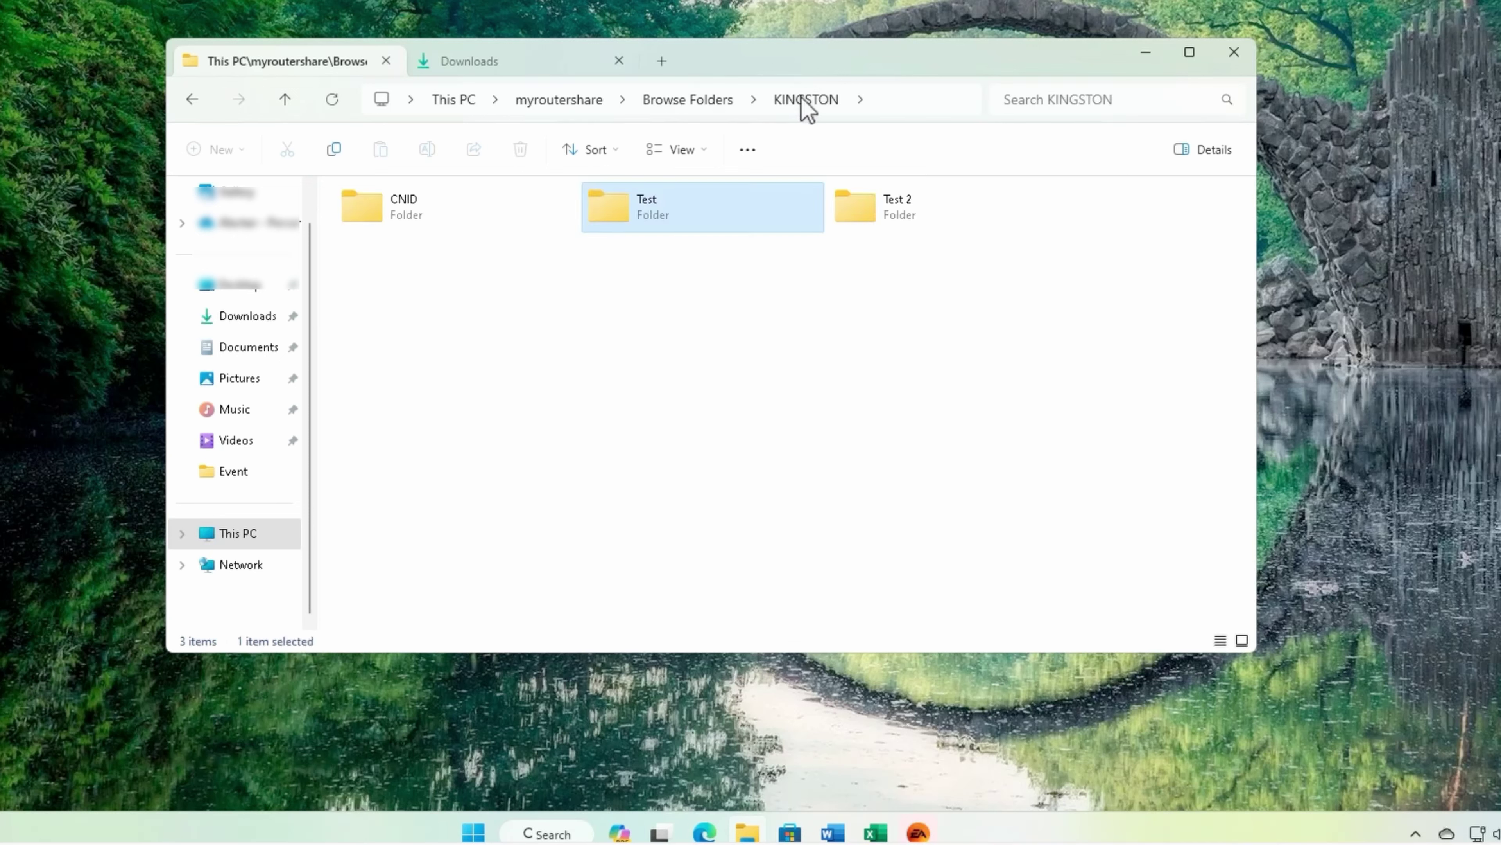
double_click(901, 225)
right_click(513, 247)
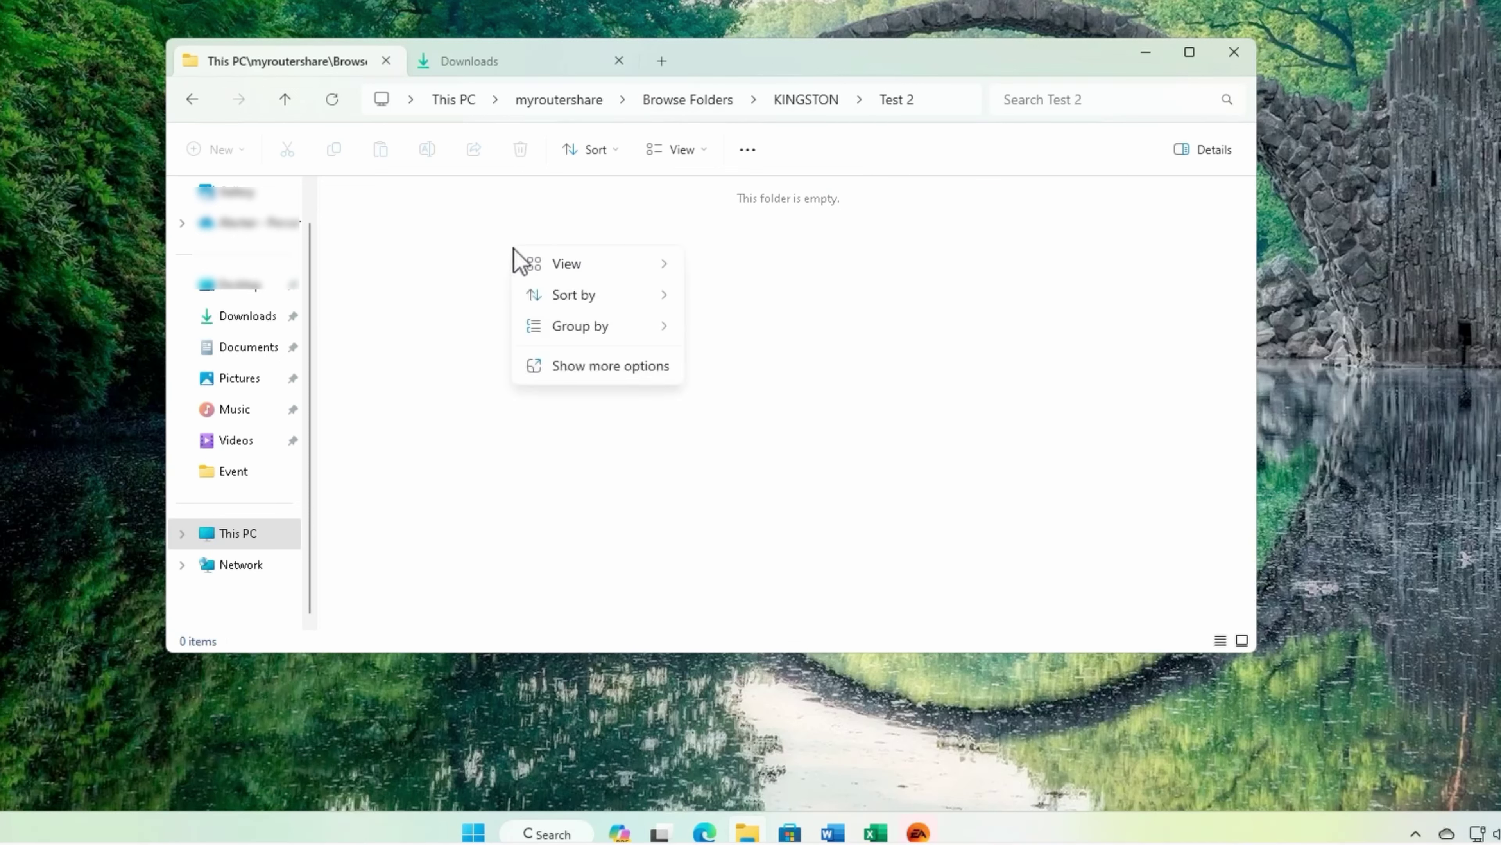
left_click(562, 372)
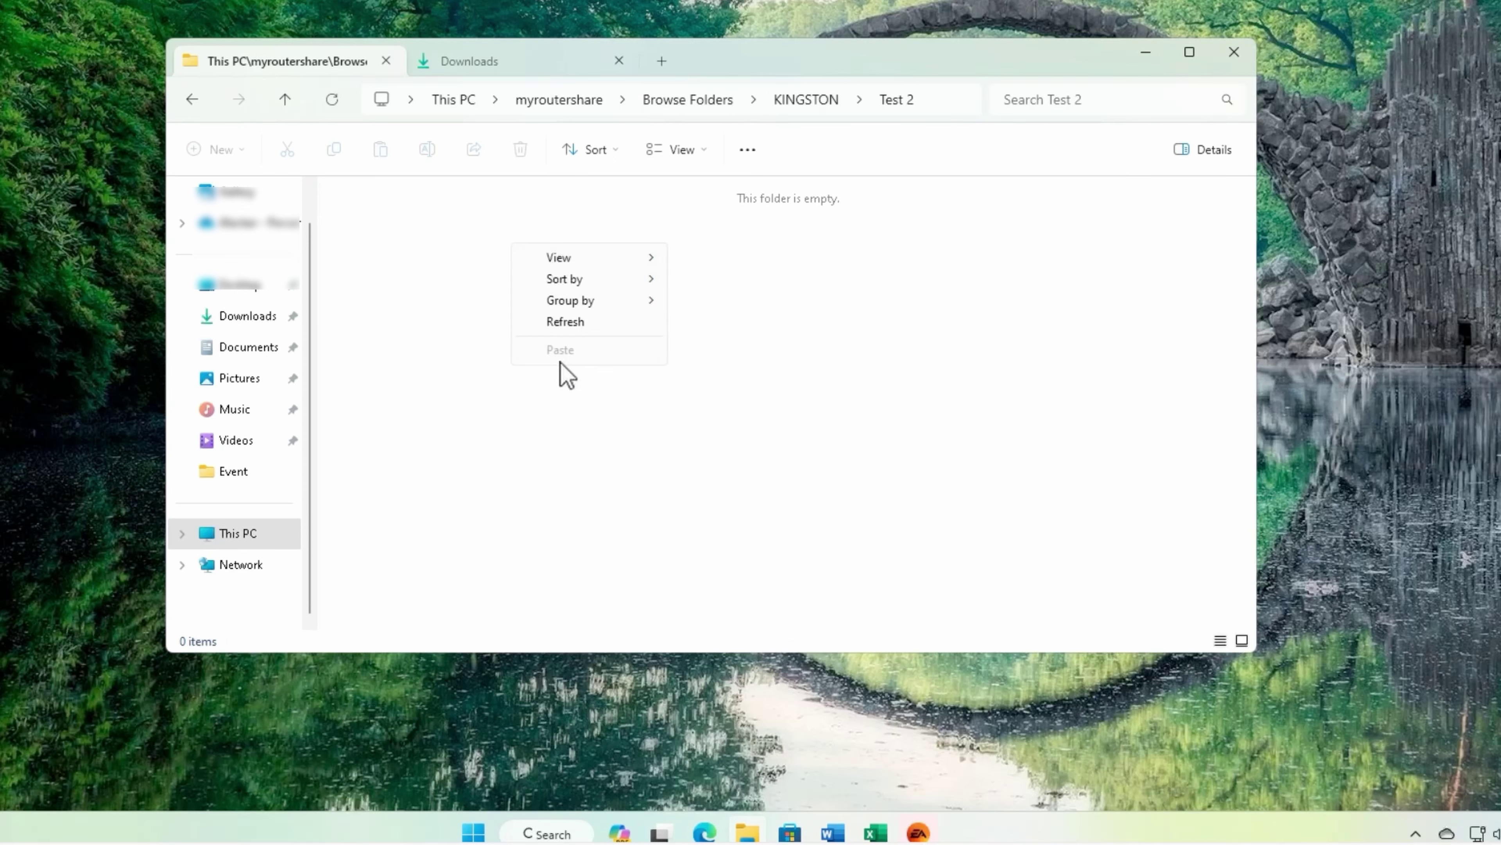
left_click(438, 350)
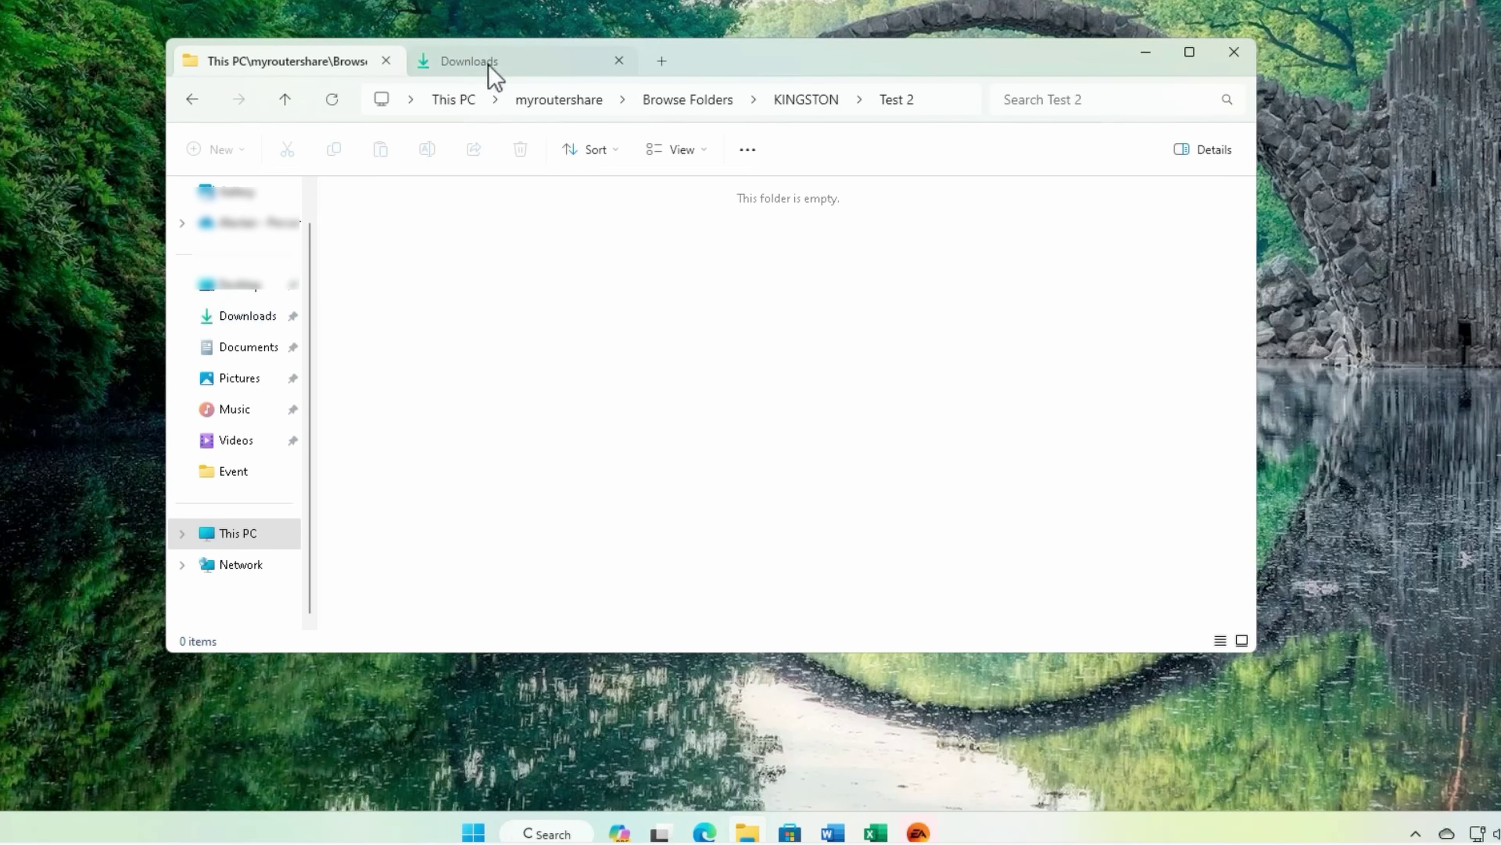
Step: Split Downloads into its own window and drag EAappInstaller.exe onto the Test 2 and Test folders
left_click_drag(496, 74, 925, 127)
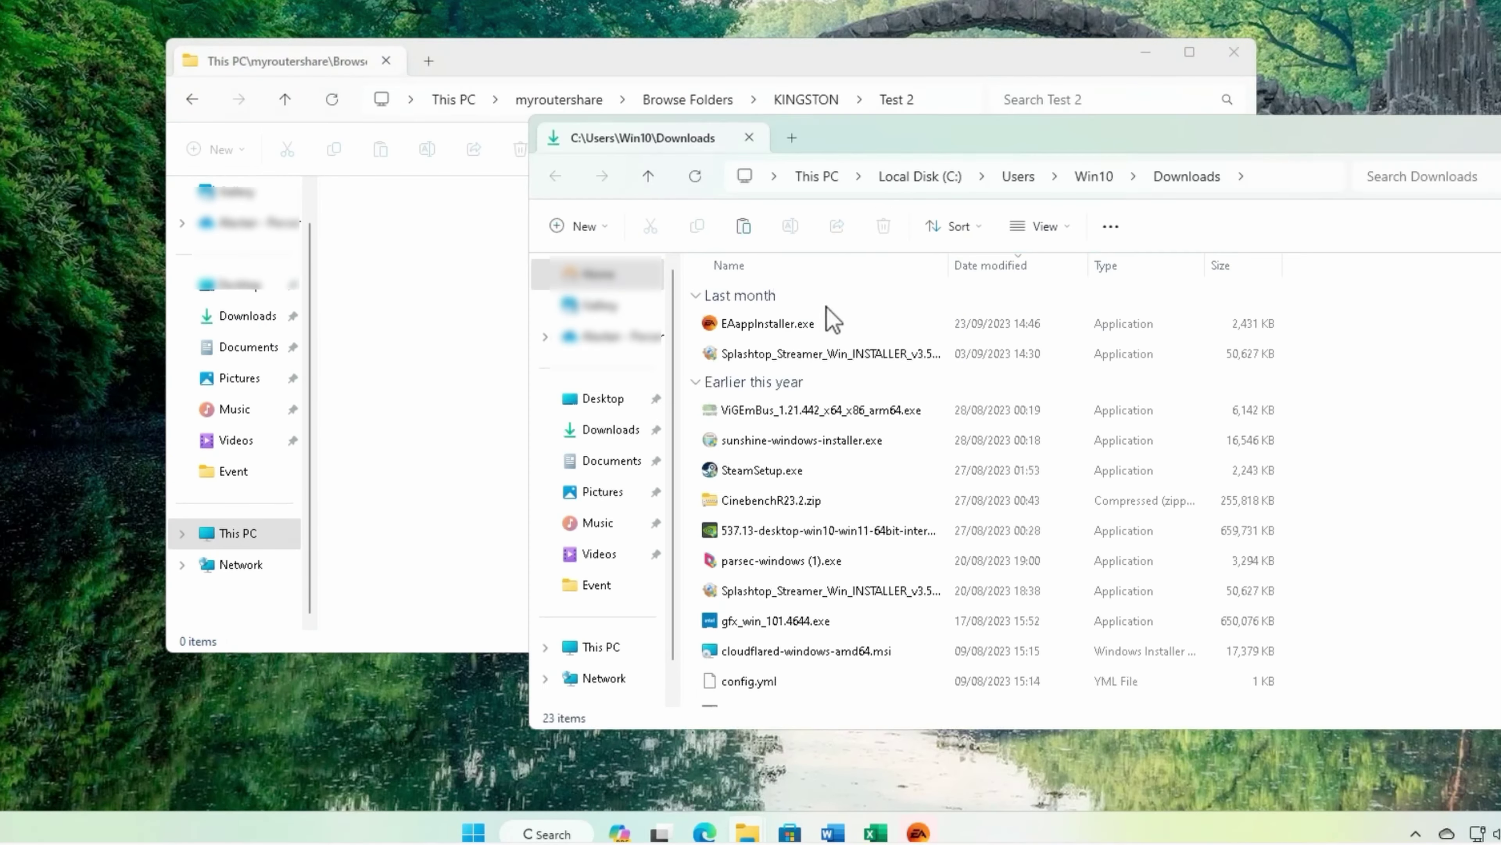
left_click_drag(794, 322, 455, 307)
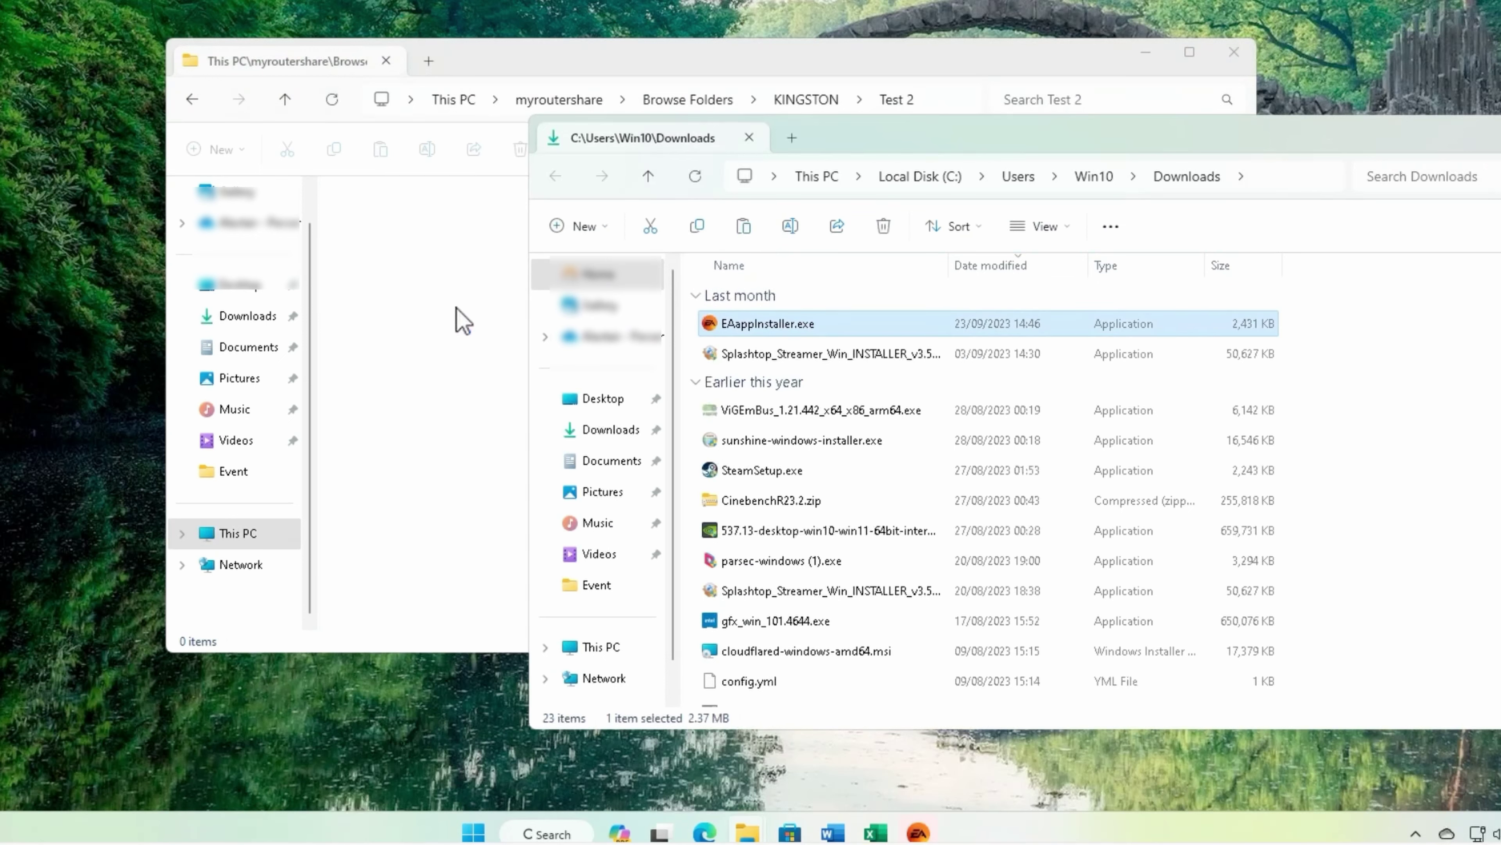
left_click(578, 77)
left_click(807, 100)
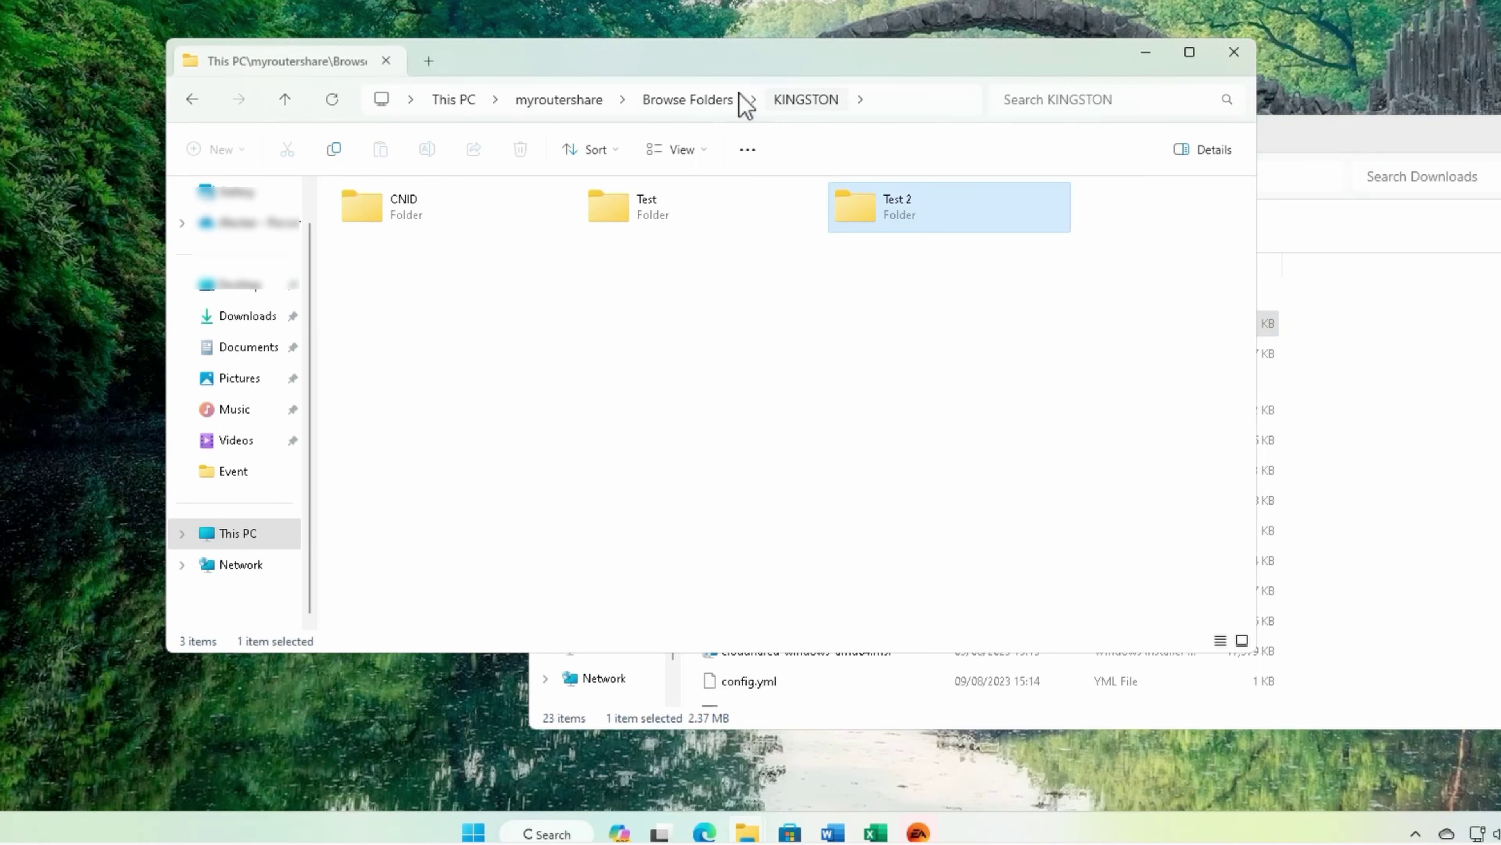
double_click(599, 207)
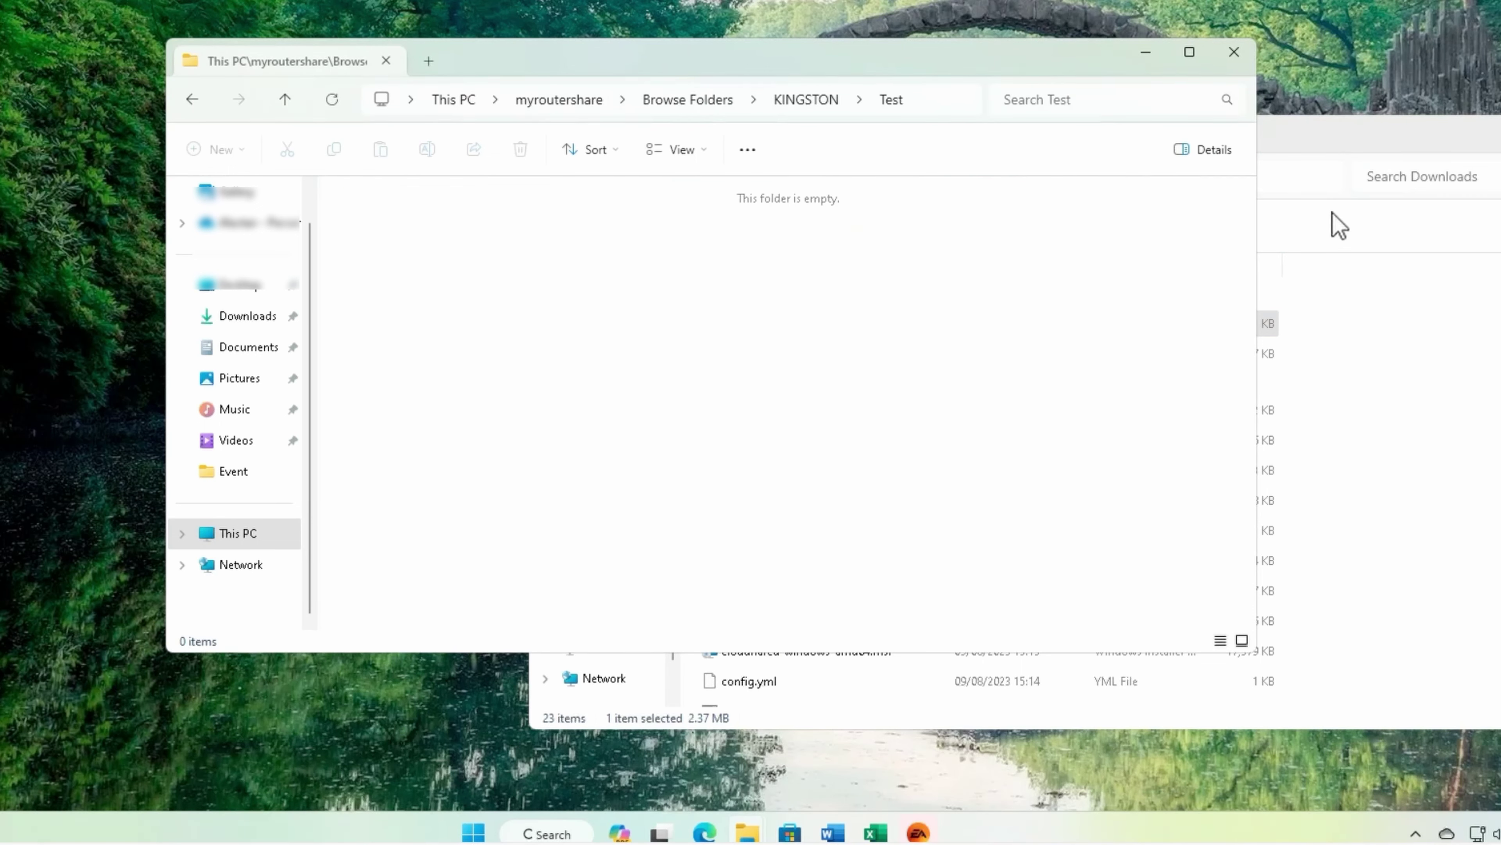
left_click(1318, 161)
left_click_drag(834, 327, 498, 339)
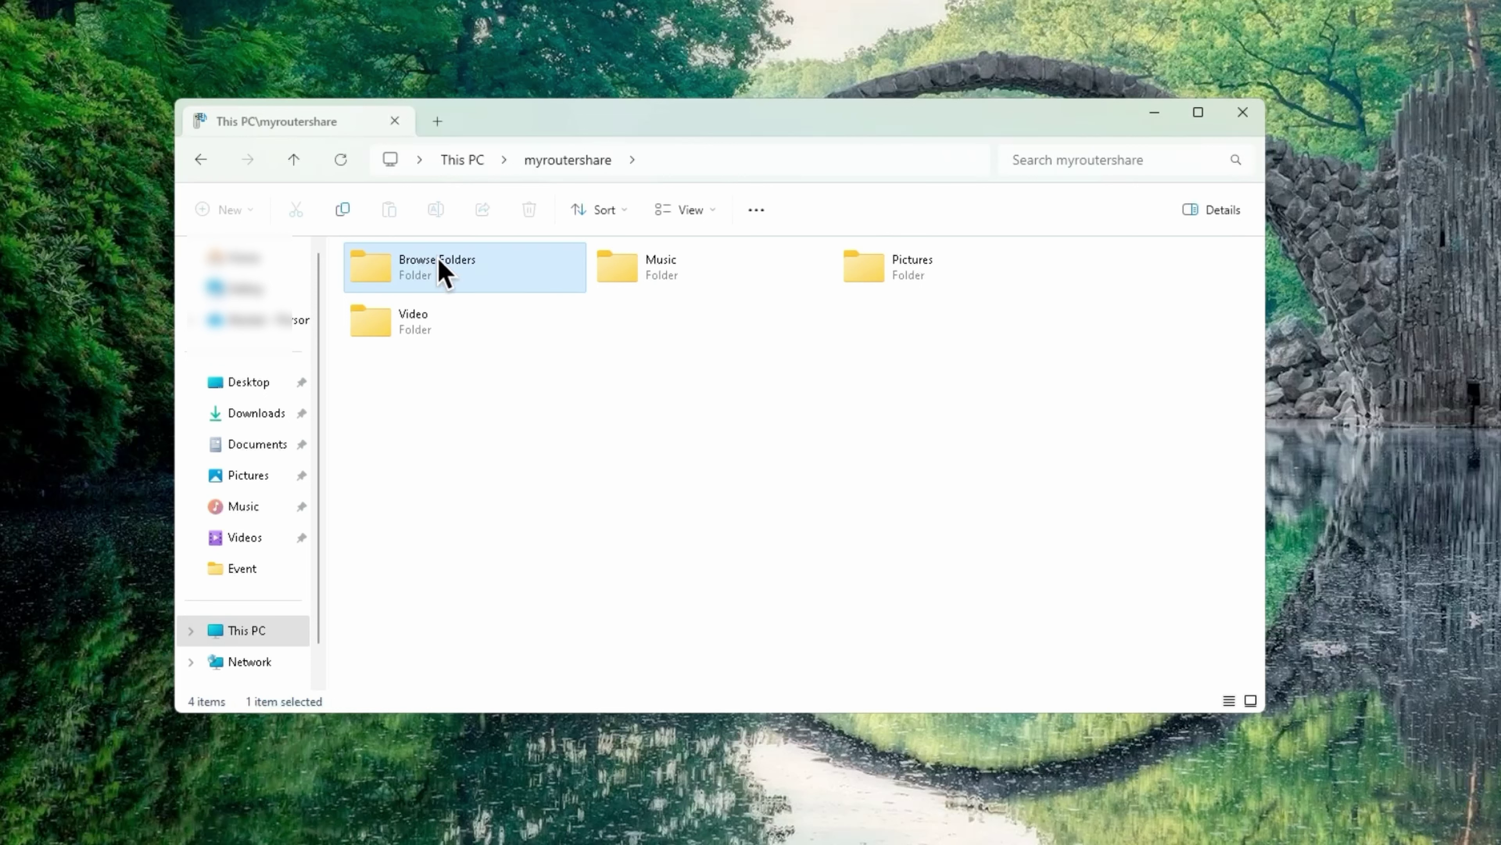
Step: Open Browse Folders > KINGSTON, now listing CNID, Test, Test 2 and Test 3
double_click(444, 273)
double_click(646, 290)
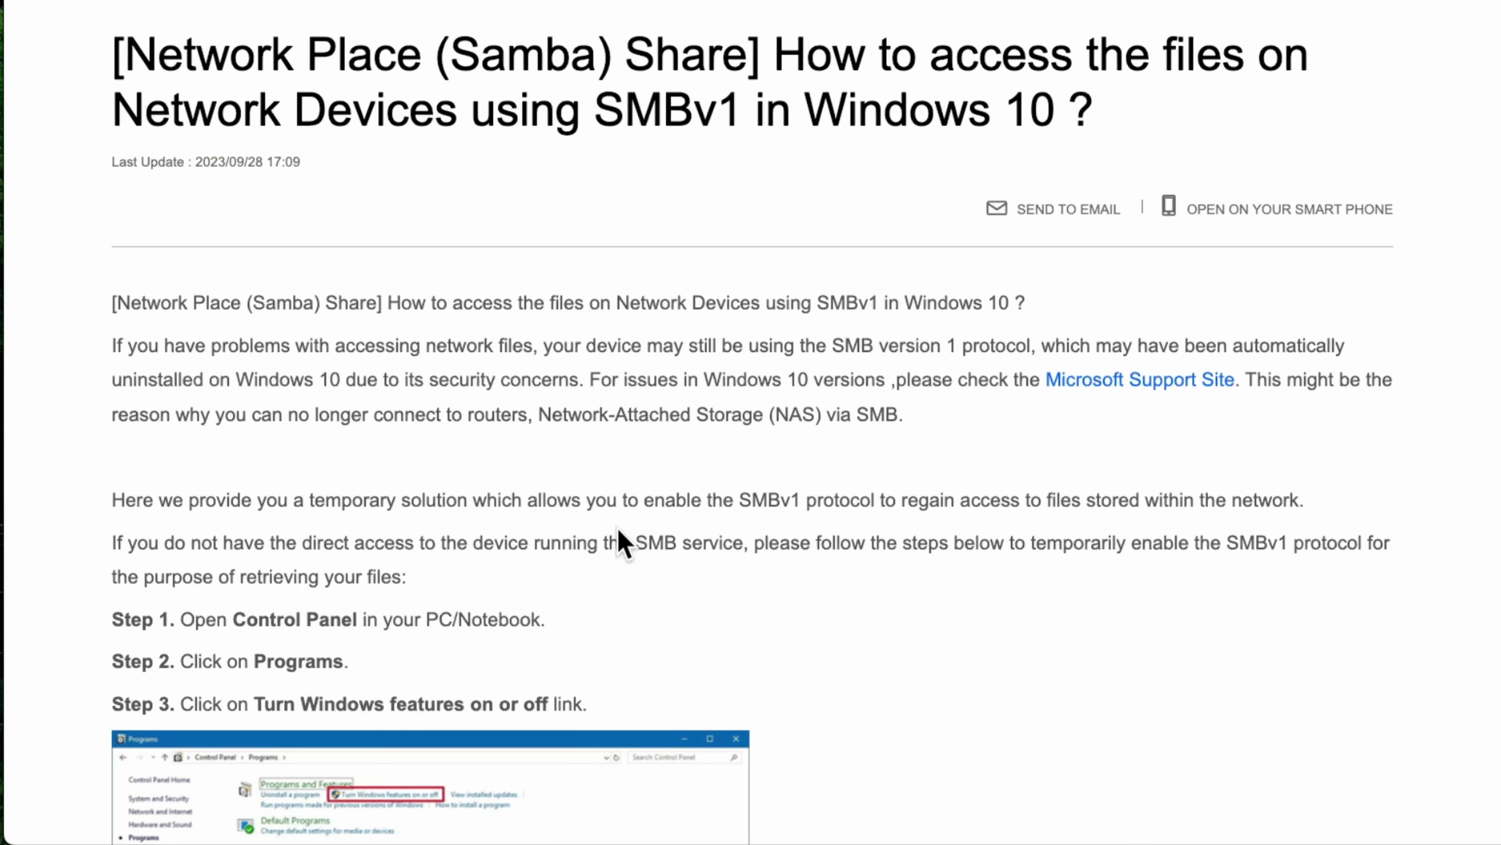
scroll(264, 621, "down", 6)
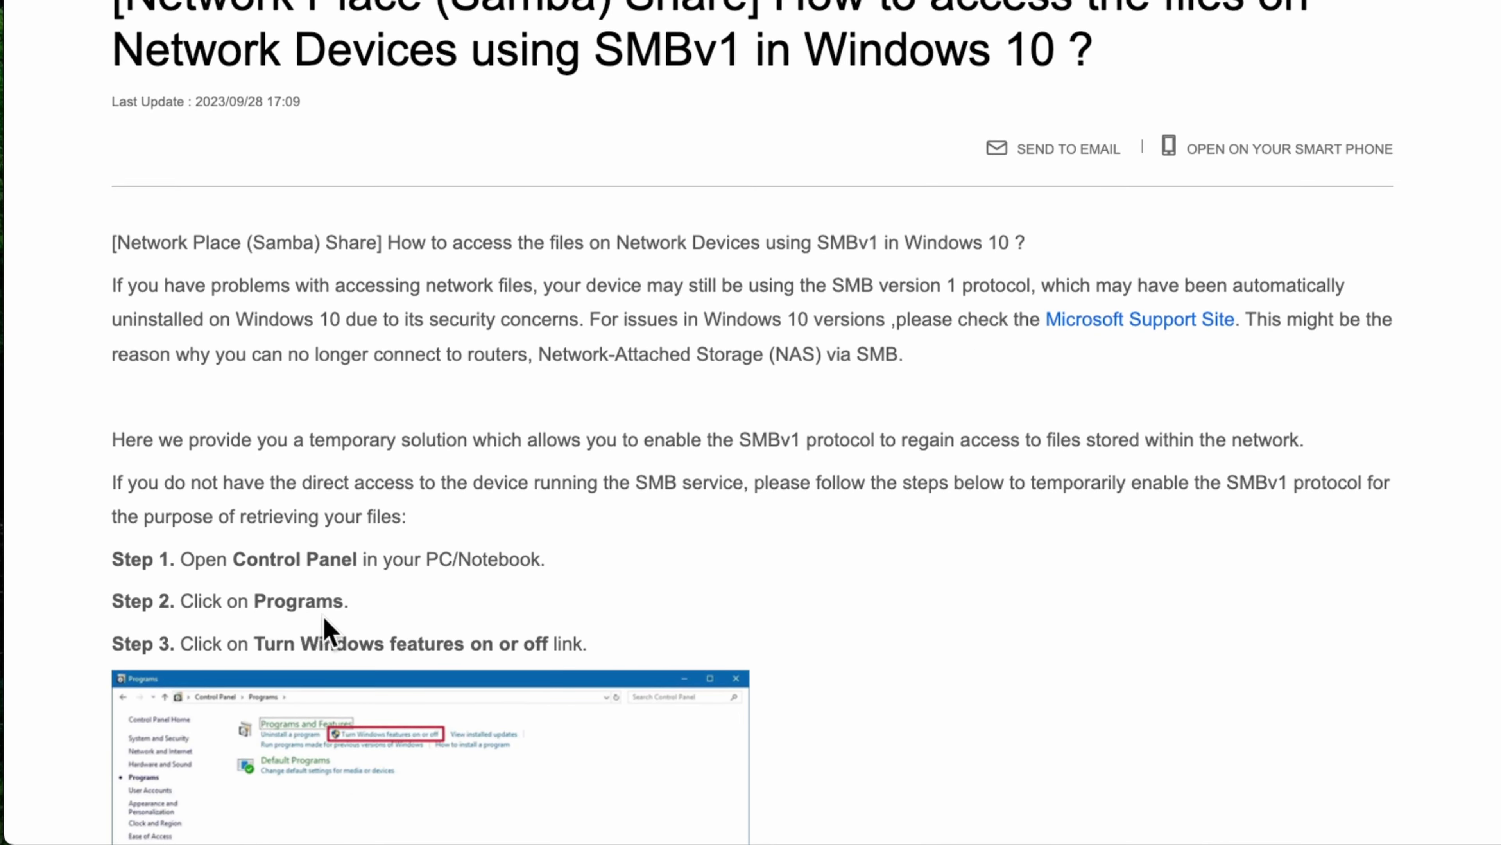
scroll(325, 618, "down", 3)
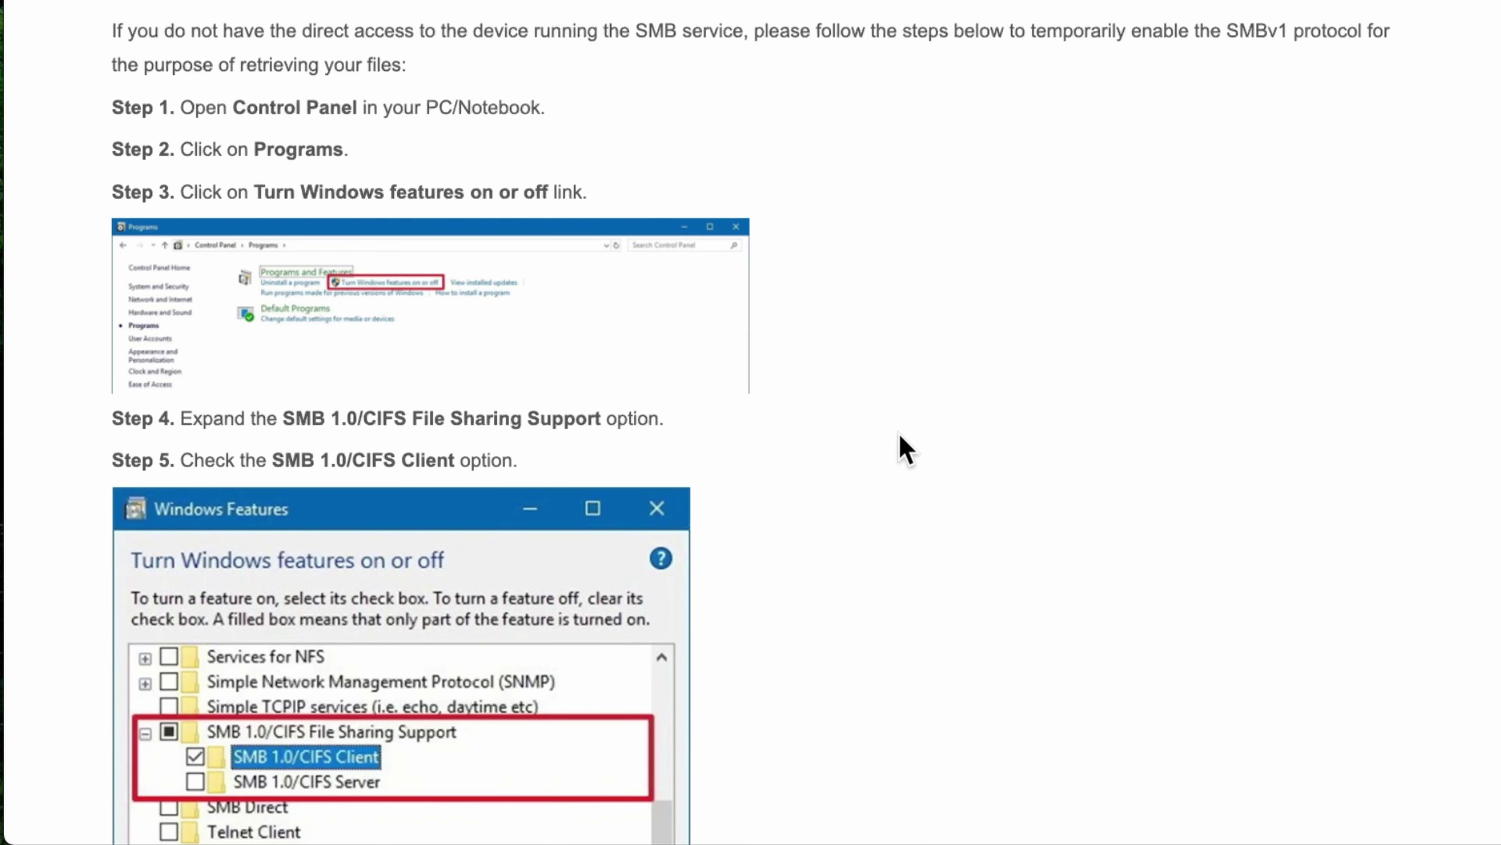
scroll(904, 440, "up", 9)
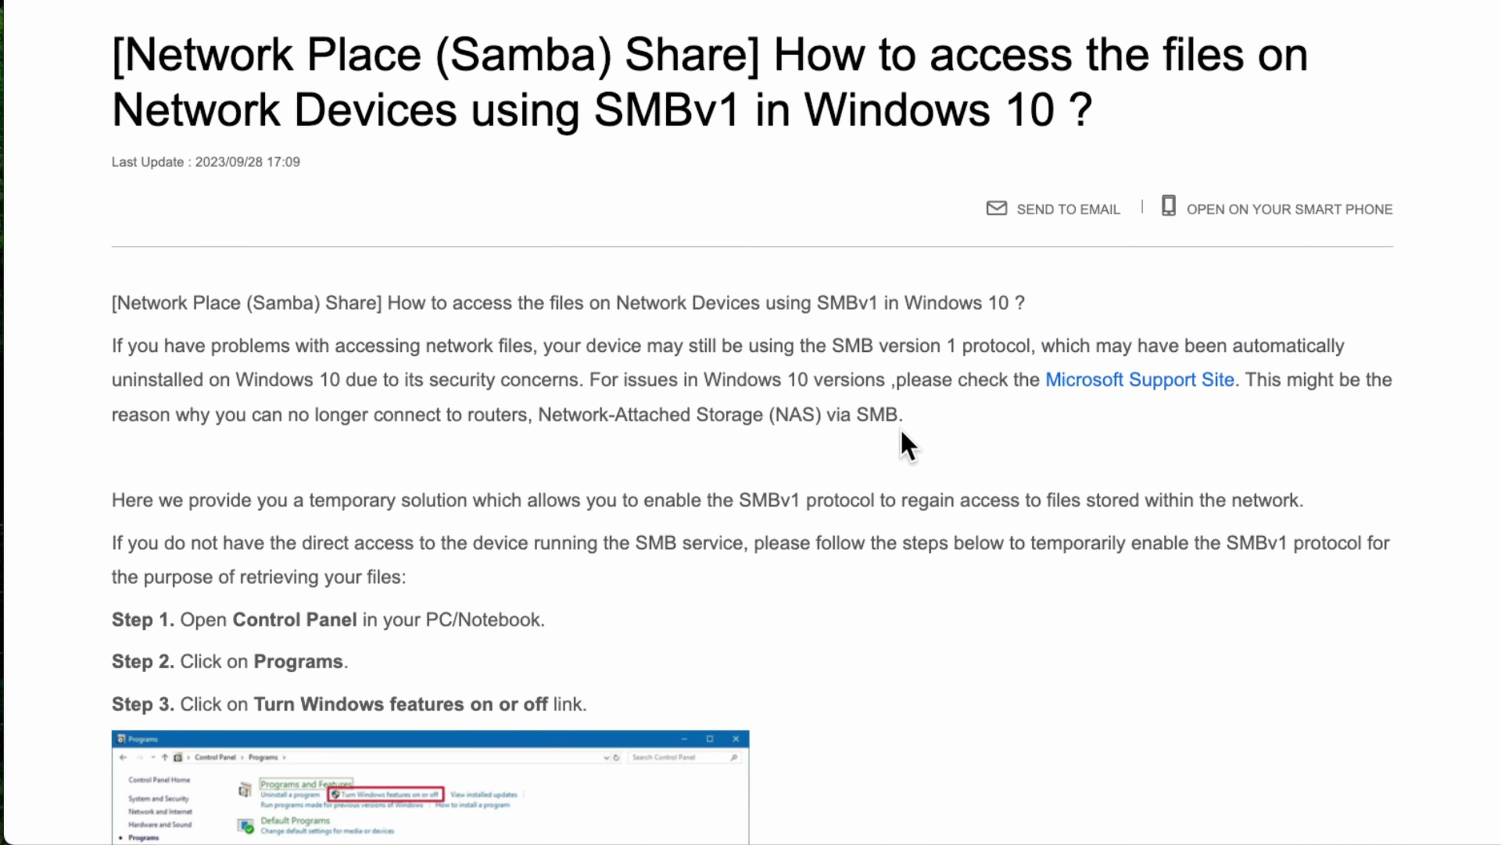